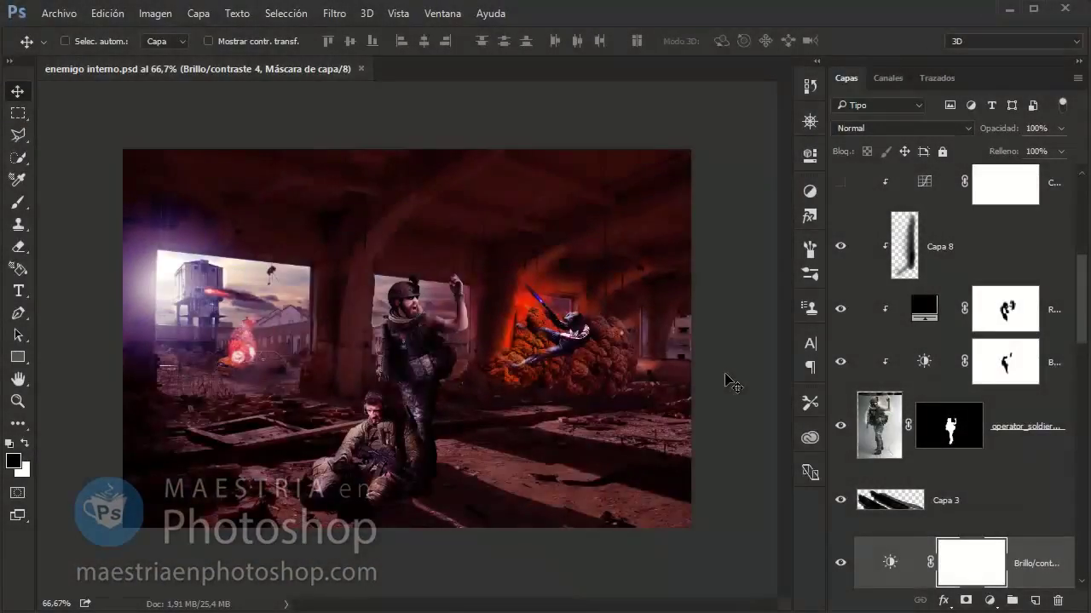
Preview the composite full-screen at full size, then restore the panels
key("Tab")
left_click(929, 340)
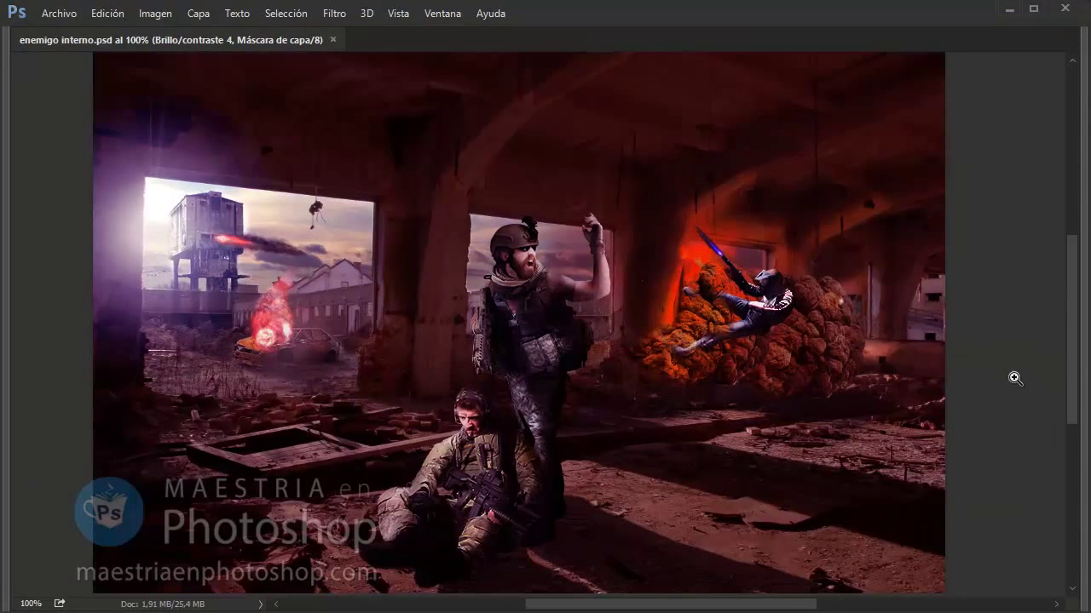
left_click(580, 317, "alt")
key("Tab")
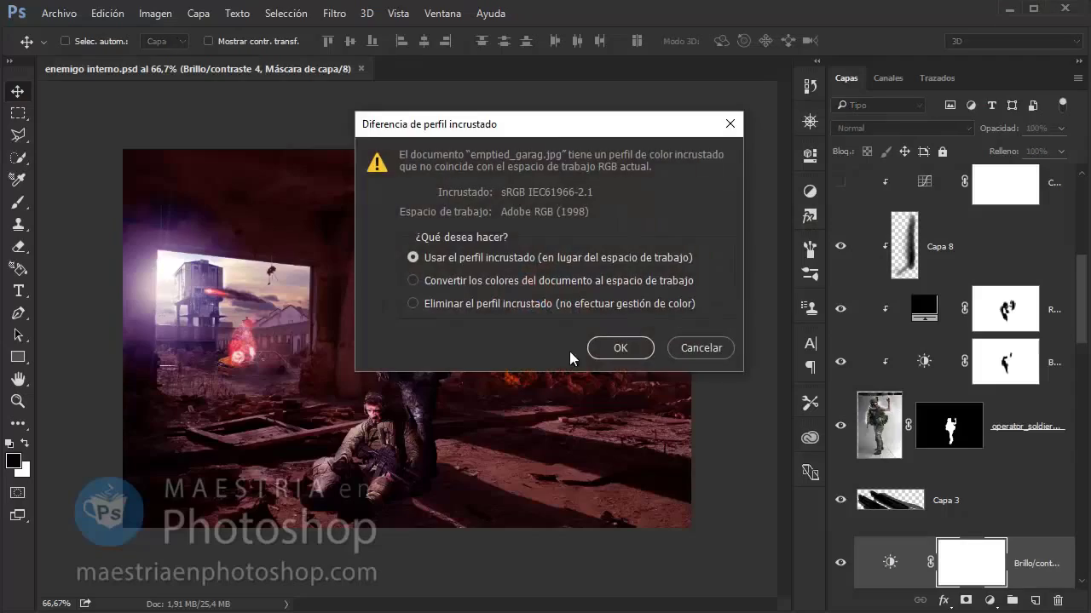
Open emptied_garag.jpg and last_robot_standing.jpg, accepting both colour profile warnings
left_click(622, 349)
key("z")
scroll(423, 339, "up", 3)
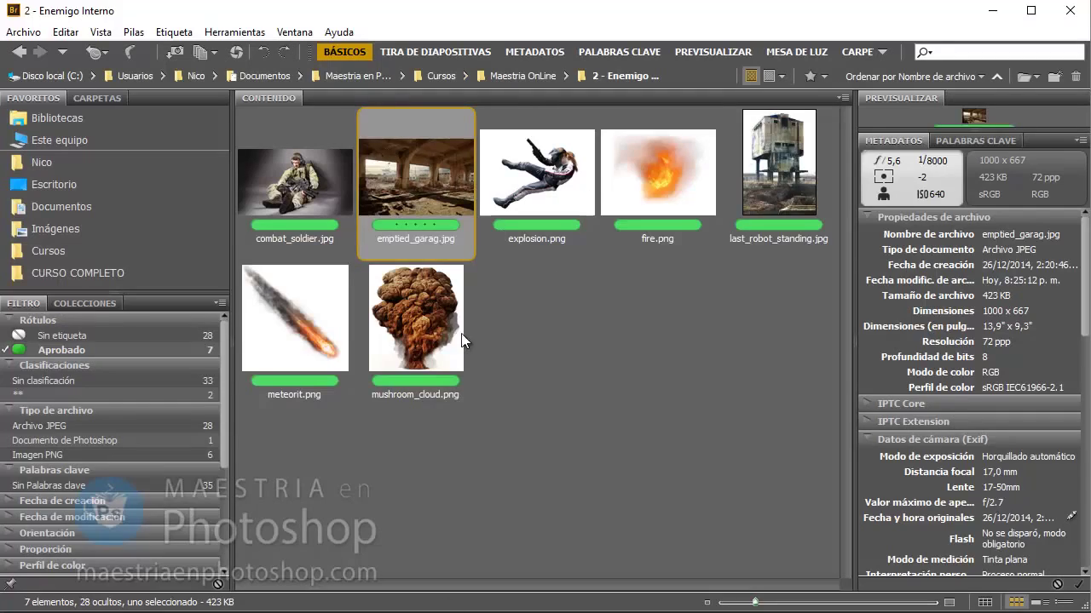
double_click(779, 162)
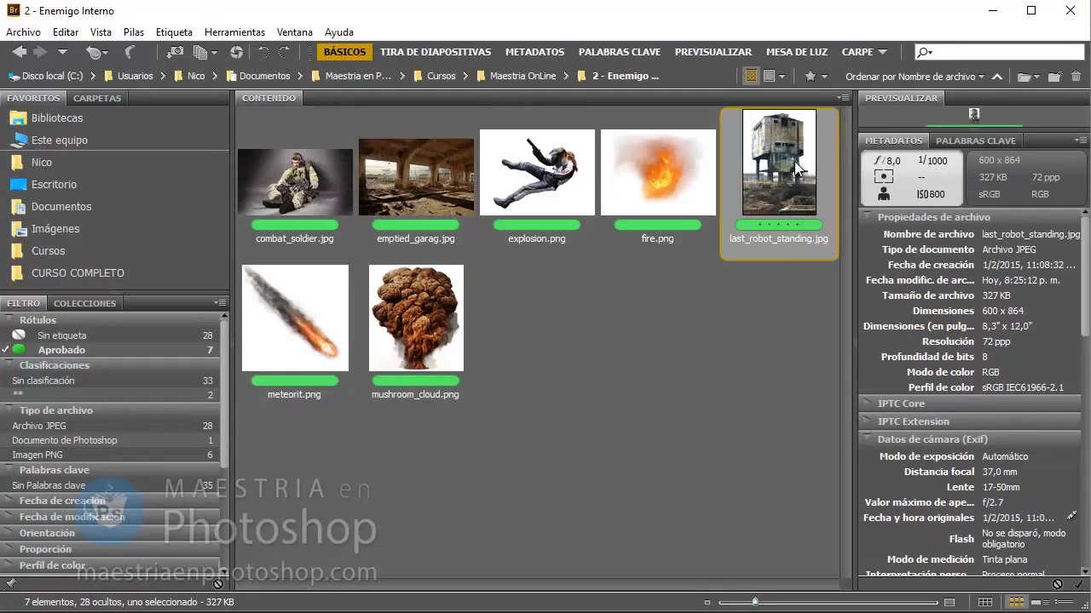
left_click(622, 347)
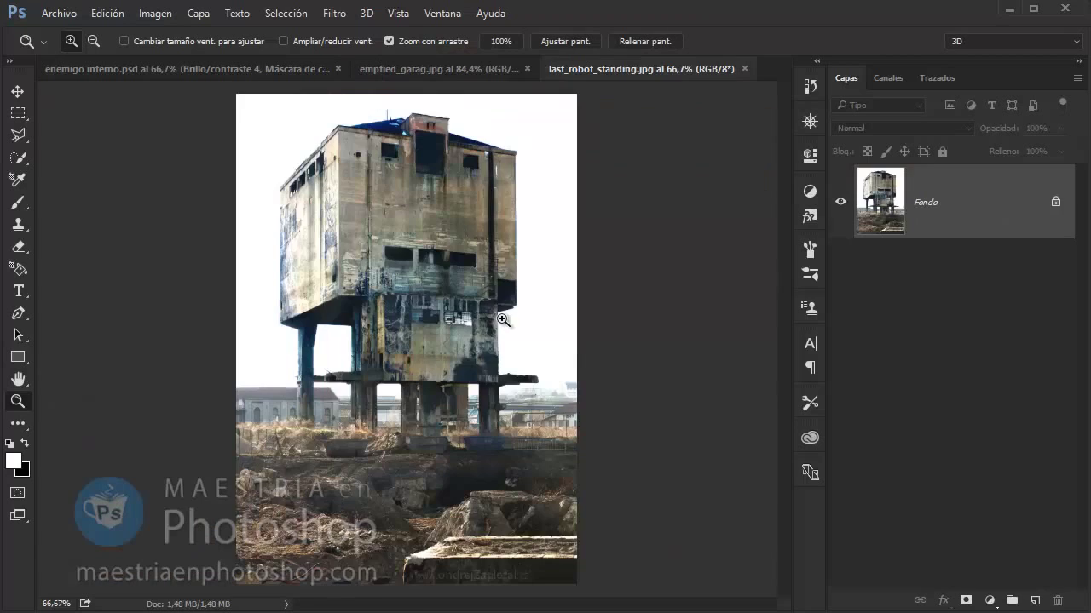
Draw a rectangular selection around the building in last_robot_standing.jpg
left_click(273, 446)
key("m")
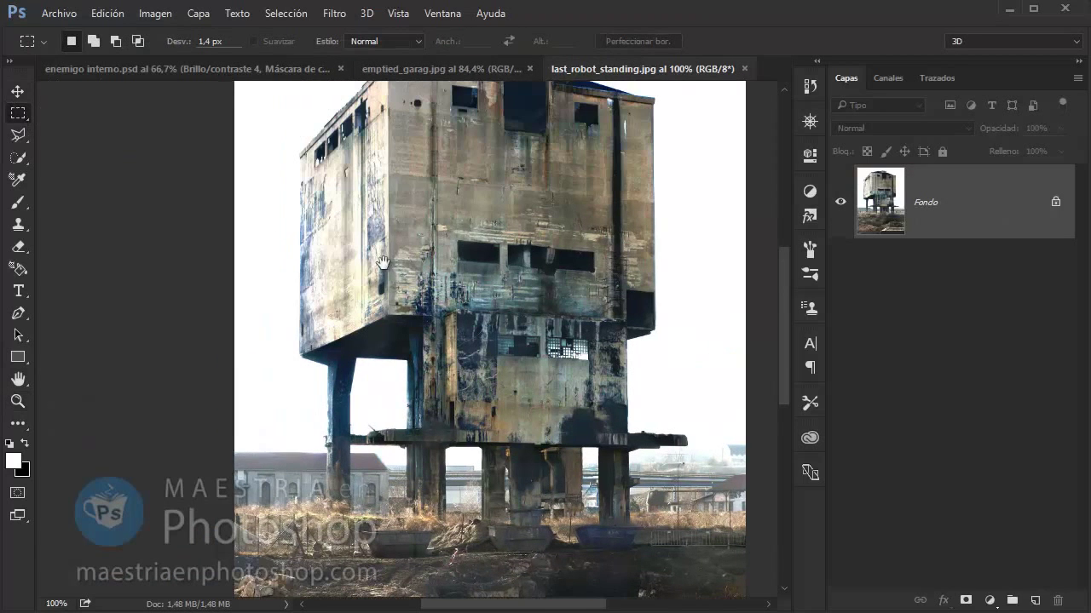
left_click_drag(382, 262, 355, 311)
scroll(356, 324, "down", 1)
left_click_drag(269, 563, 629, 95)
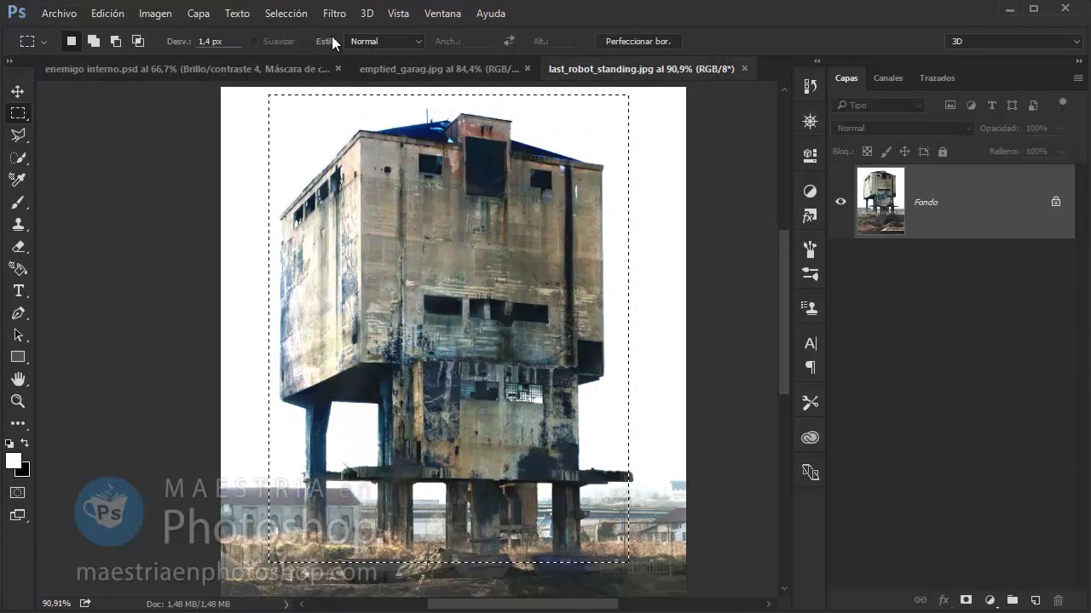
left_click_drag(641, 569, 259, 101)
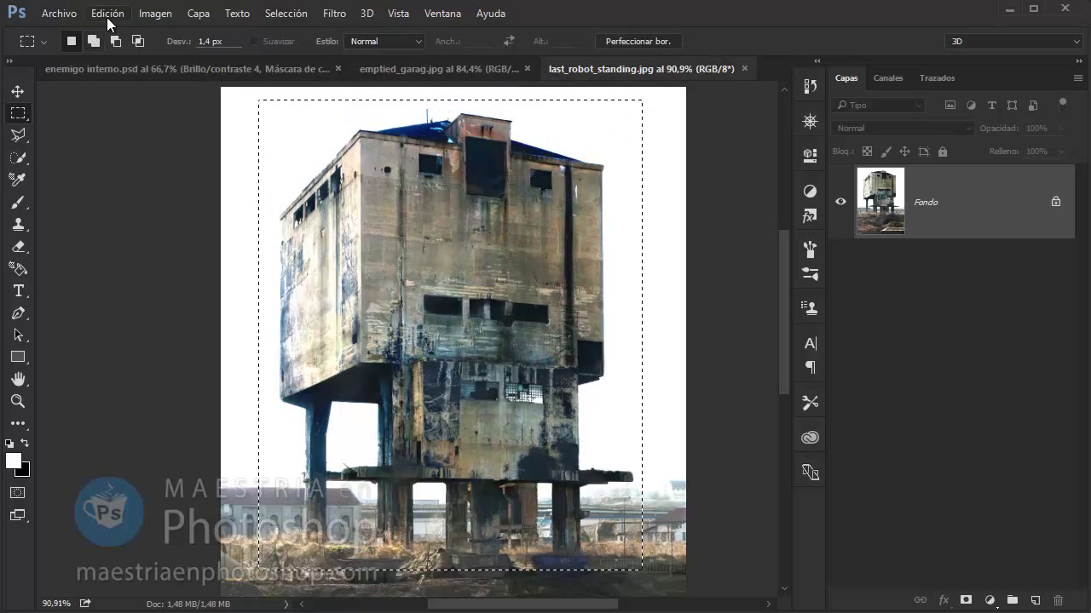
left_click(425, 71)
Paste the building into emptied_garag and start scaling it down toward the upper left
left_click(107, 12)
left_click(162, 137)
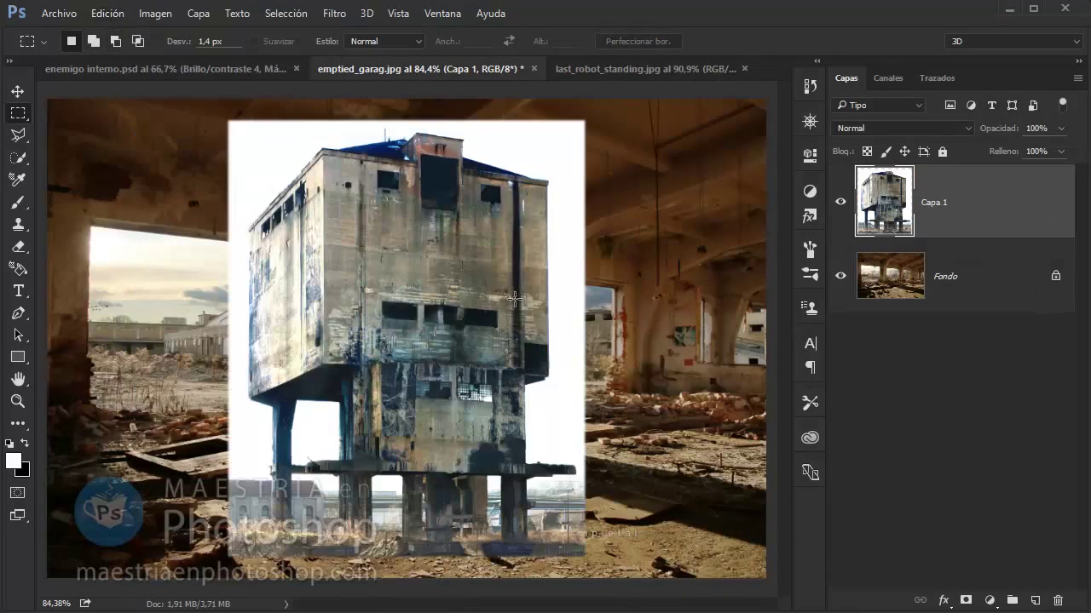
key("v")
left_click(108, 13)
left_click(452, 361)
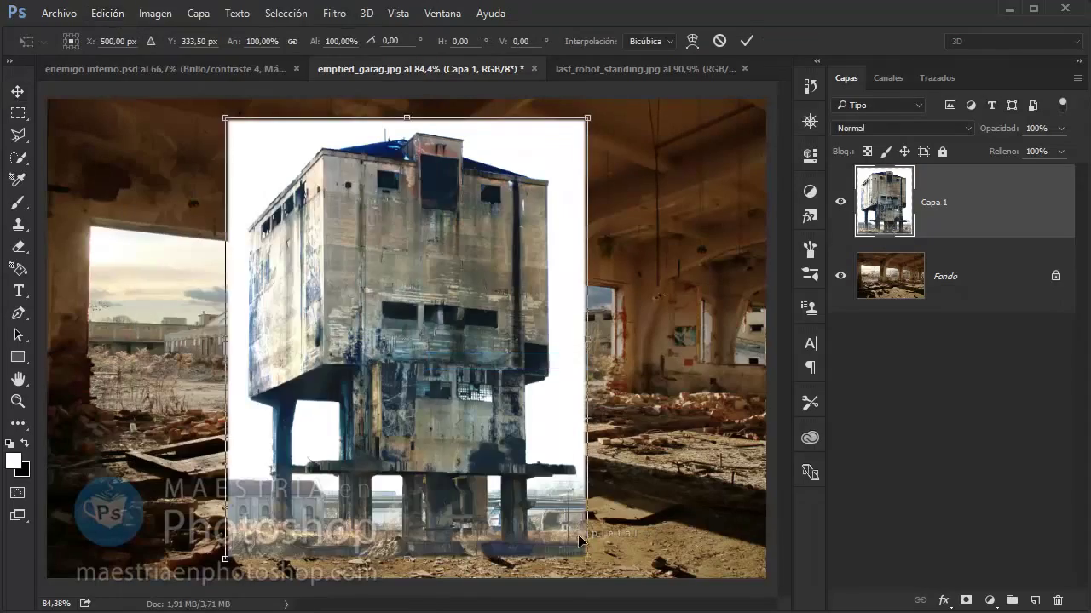
left_click_drag(584, 562, 375, 301)
left_click_drag(325, 276, 189, 320)
At 33% opacity, fit the building into the left window, commit, restore 100% opacity and add a mask
scroll(189, 320, "up", 2)
left_click_drag(255, 349, 190, 378)
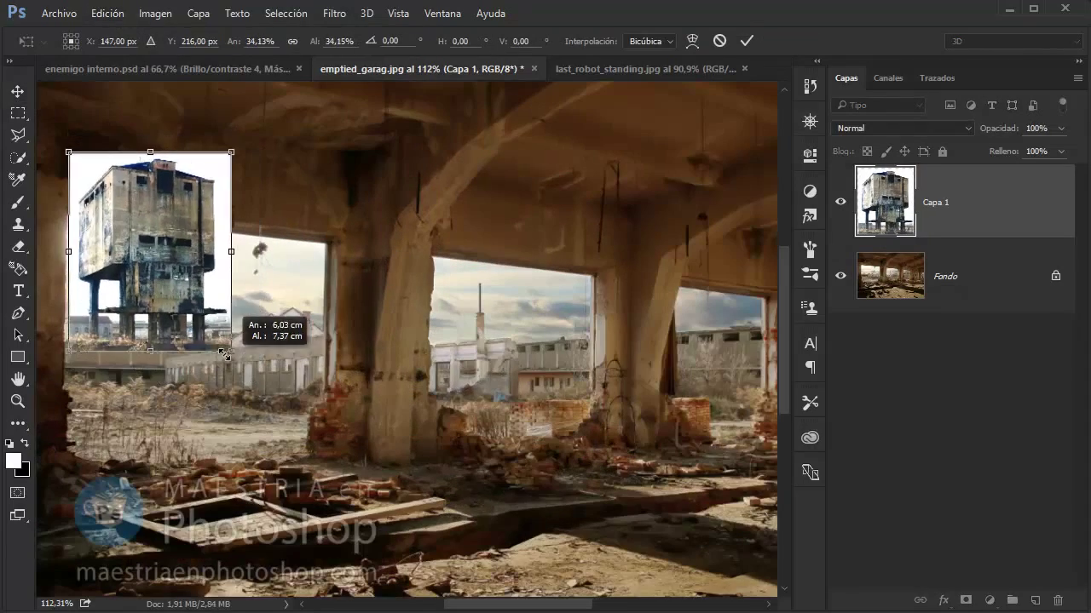
key("3")
key("3")
scroll(280, 377, "up", 4)
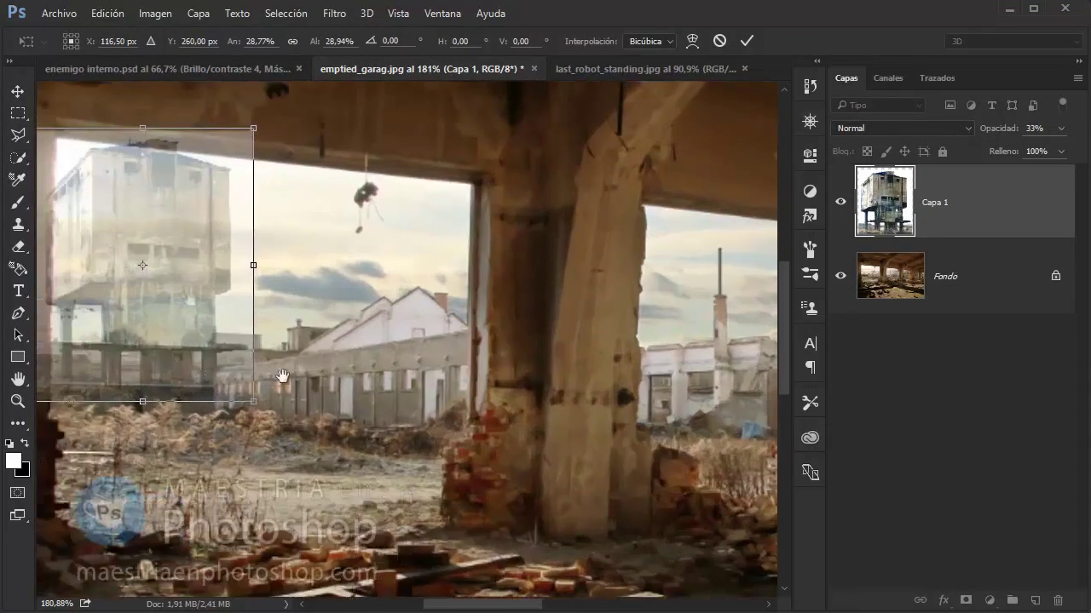
mouse_move(409, 322)
left_mouse_down()
mouse_move(354, 367)
mouse_move(349, 349)
left_mouse_up()
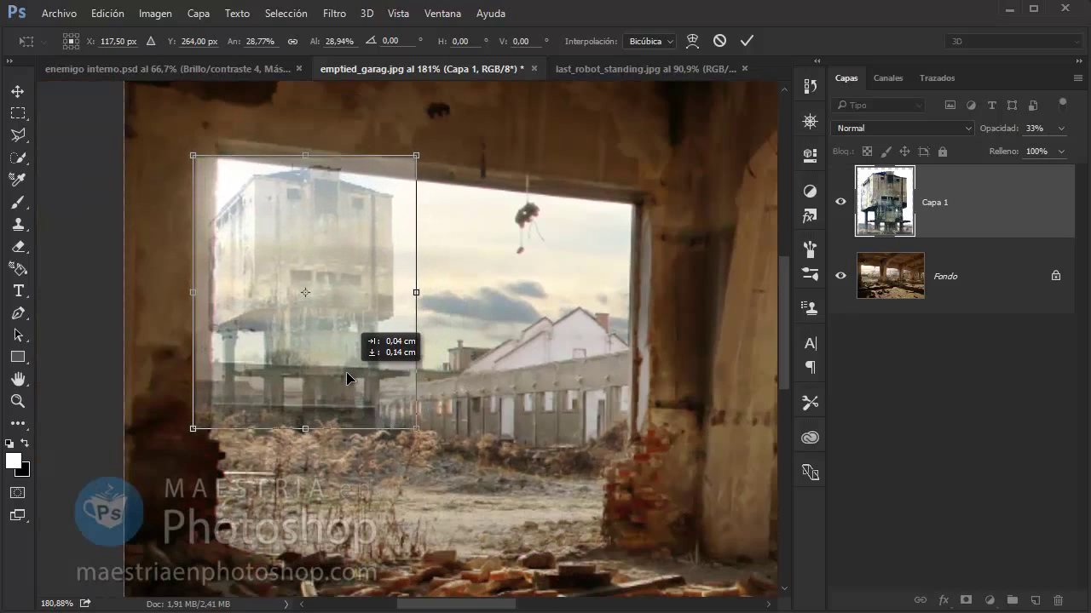
left_click_drag(417, 405, 401, 388)
left_click_drag(364, 352, 387, 395)
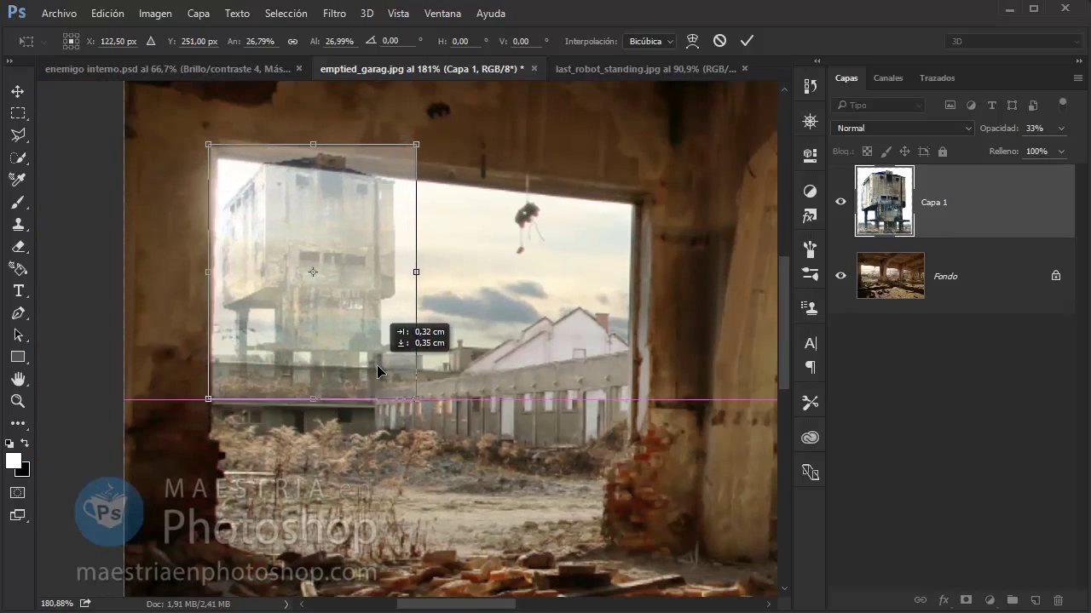
key("Return")
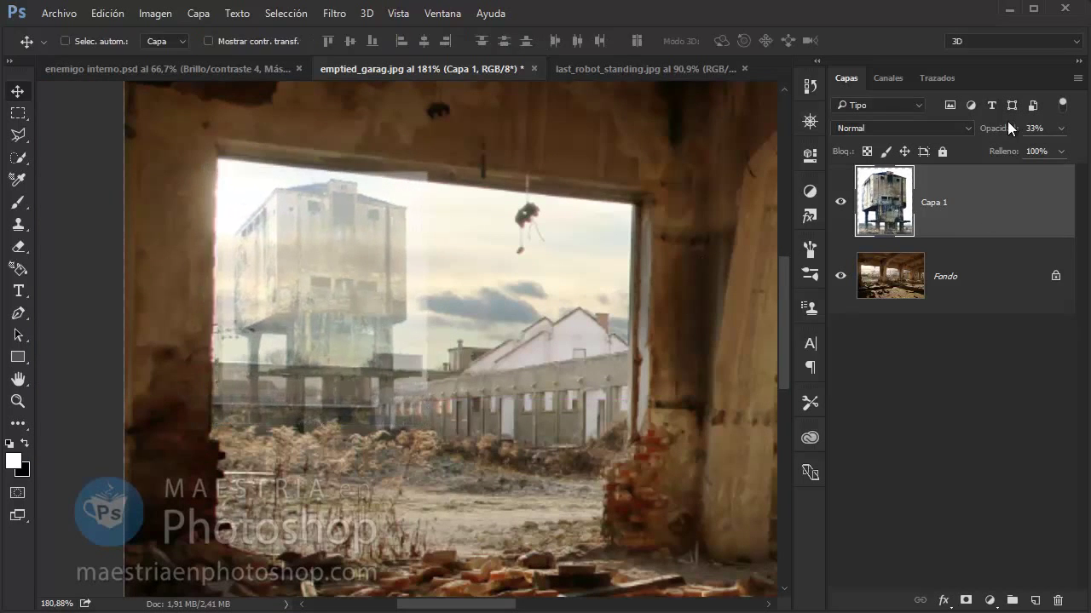
key("0")
left_click(966, 599)
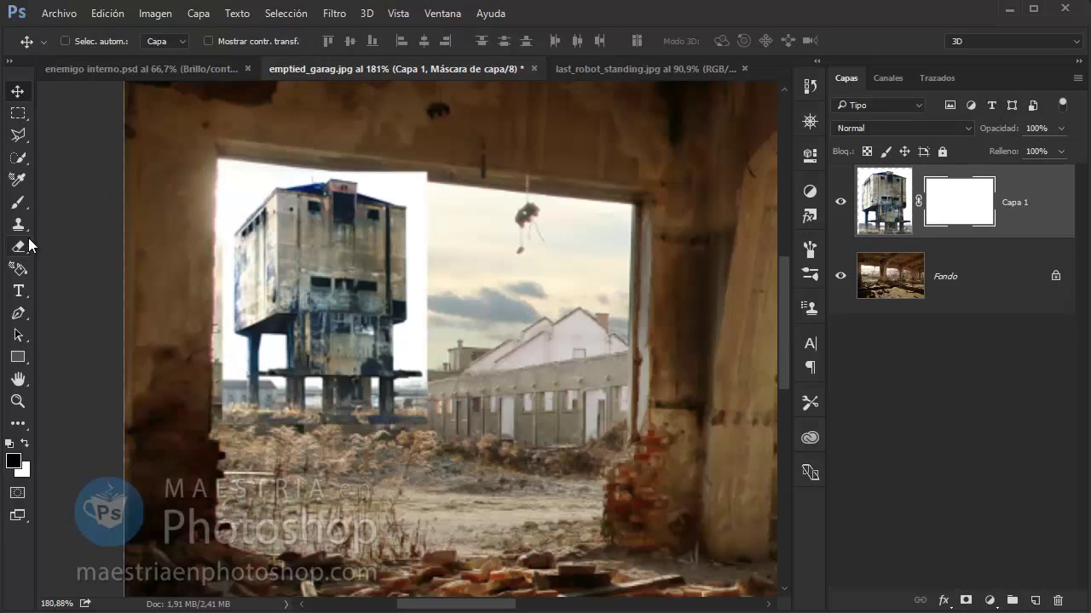
With a 26 px brush, mask out the band below the building and restore its legs
key("b")
right_click(397, 260)
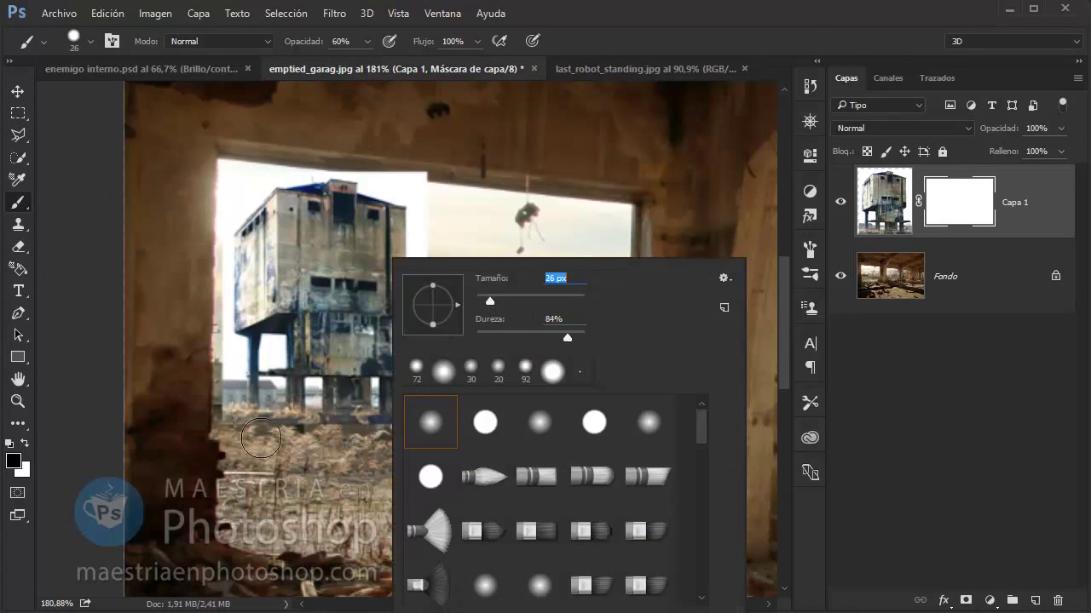
key("Escape")
mouse_move(256, 396)
left_mouse_down()
mouse_move(452, 387)
mouse_move(196, 434)
mouse_move(361, 401)
left_mouse_up()
left_click(287, 366)
key("x")
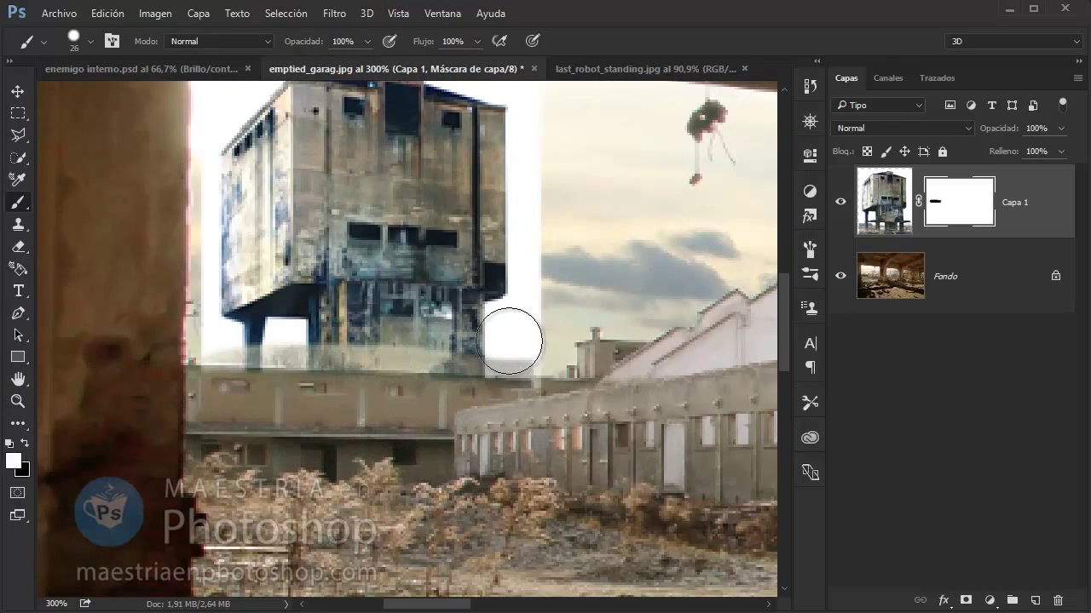
left_click_drag(511, 336, 192, 330)
scroll(523, 351, "up", 3)
Select the white backdrop around the building with the Magic Wand, then switch to the Polygonal Lasso
key("ctrl+2")
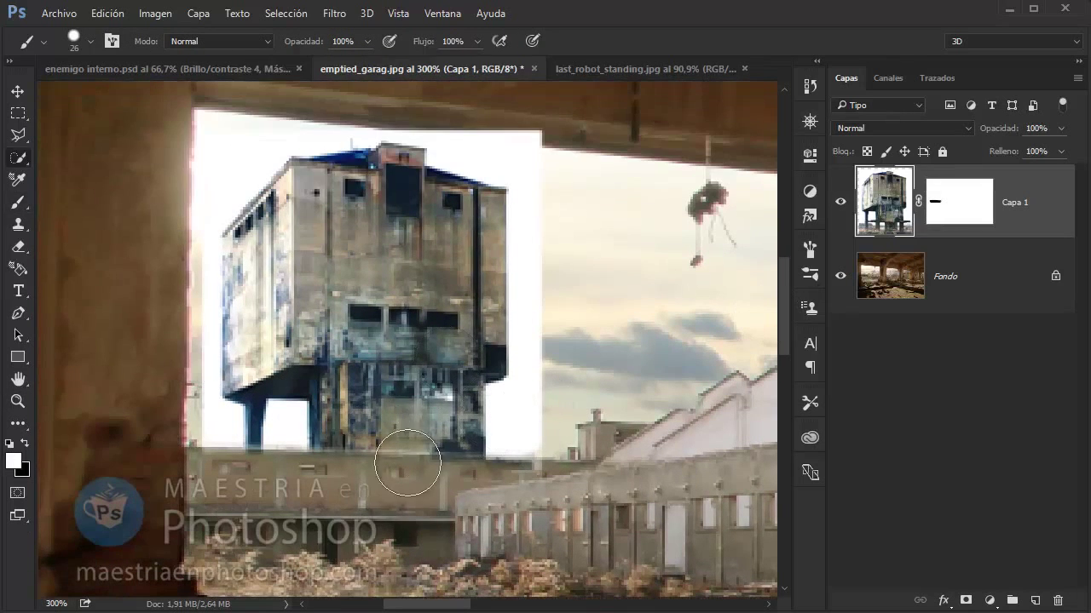
key("w")
key("shift+w")
left_click(544, 432)
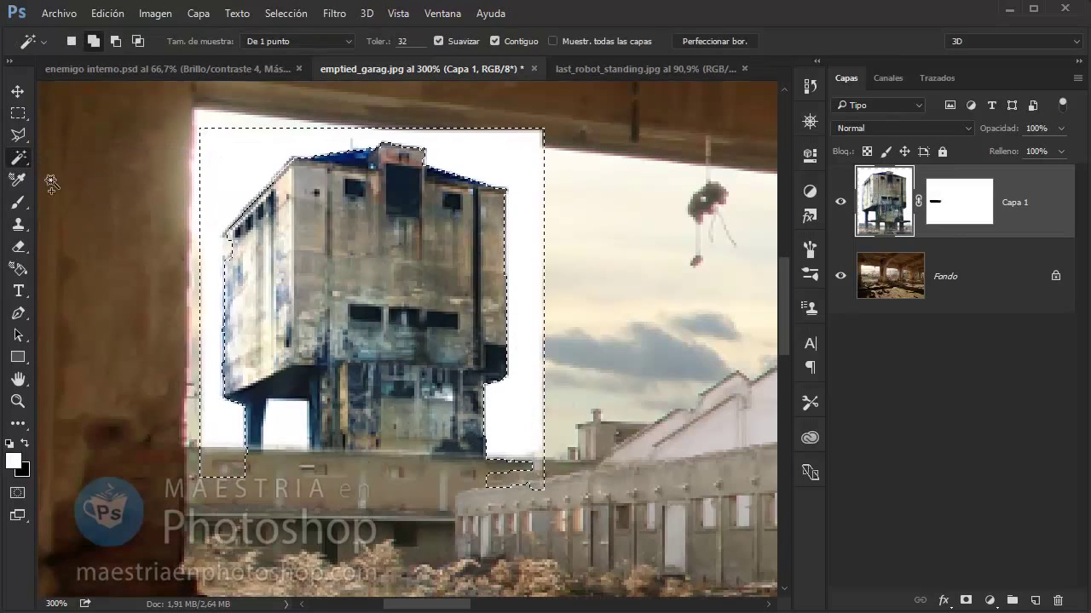
key("c")
left_click(17, 422)
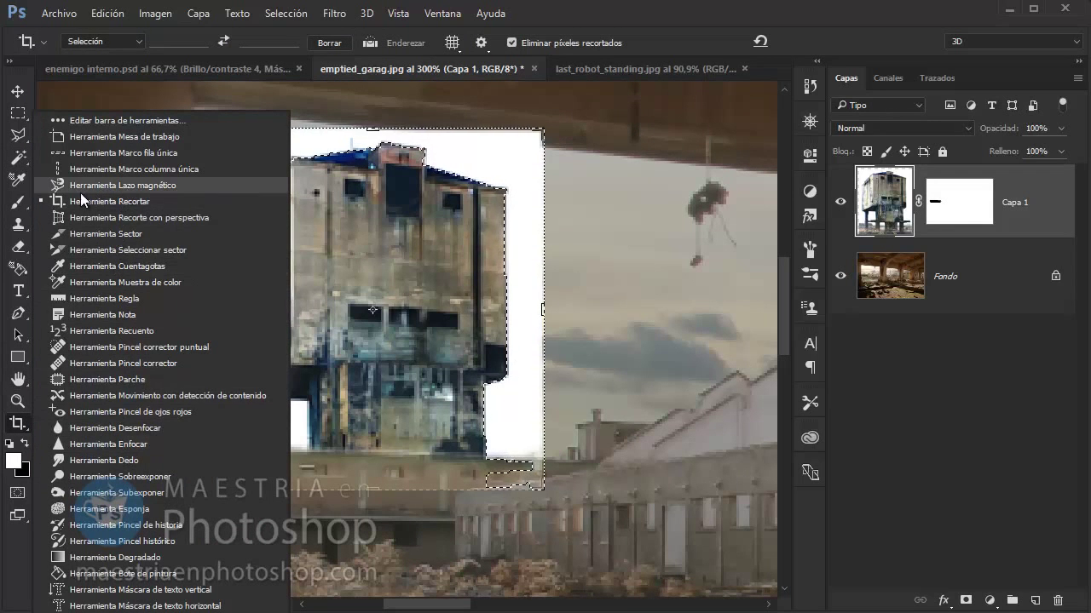
left_click(17, 134)
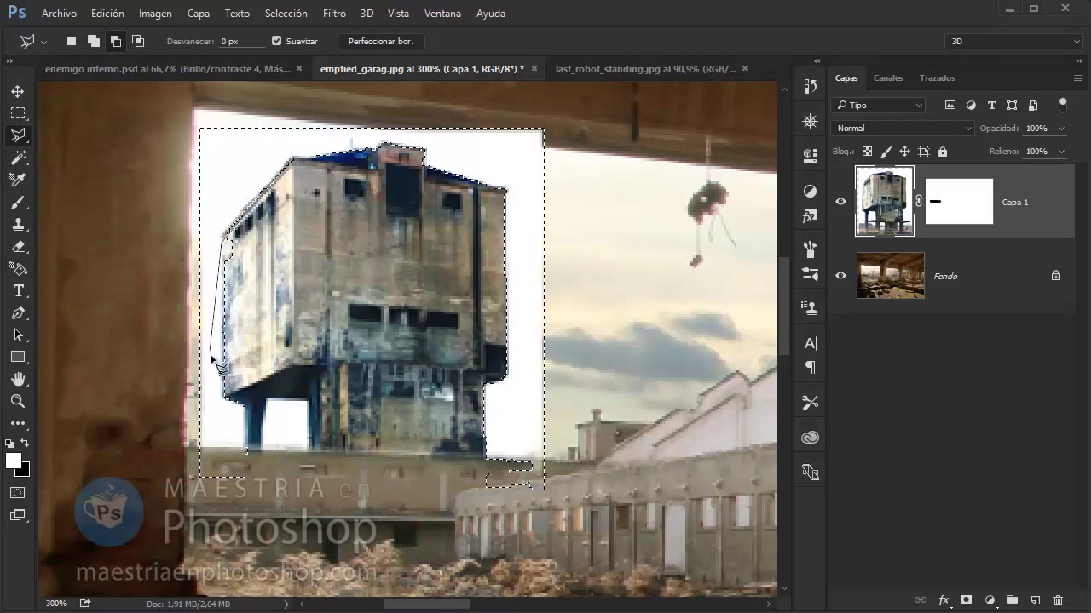
Paint black on Capa 1's mask to hide the selected white sky, then deselect
left_click(953, 179)
key("b")
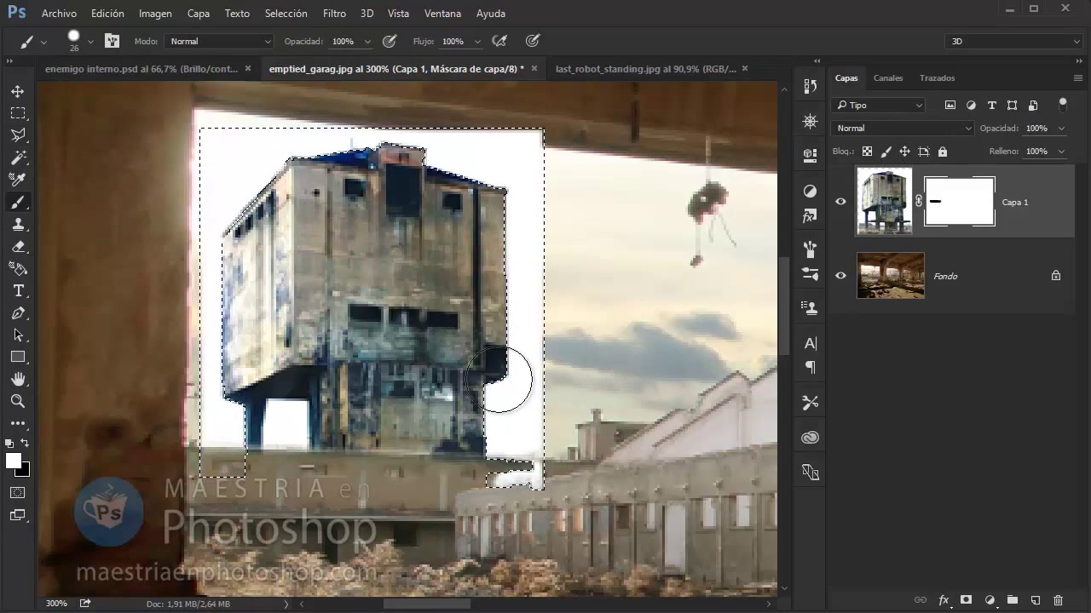
left_click(24, 444)
mouse_move(519, 267)
left_mouse_down()
mouse_move(452, 169)
mouse_move(272, 460)
mouse_move(219, 195)
left_mouse_up()
left_click(287, 13)
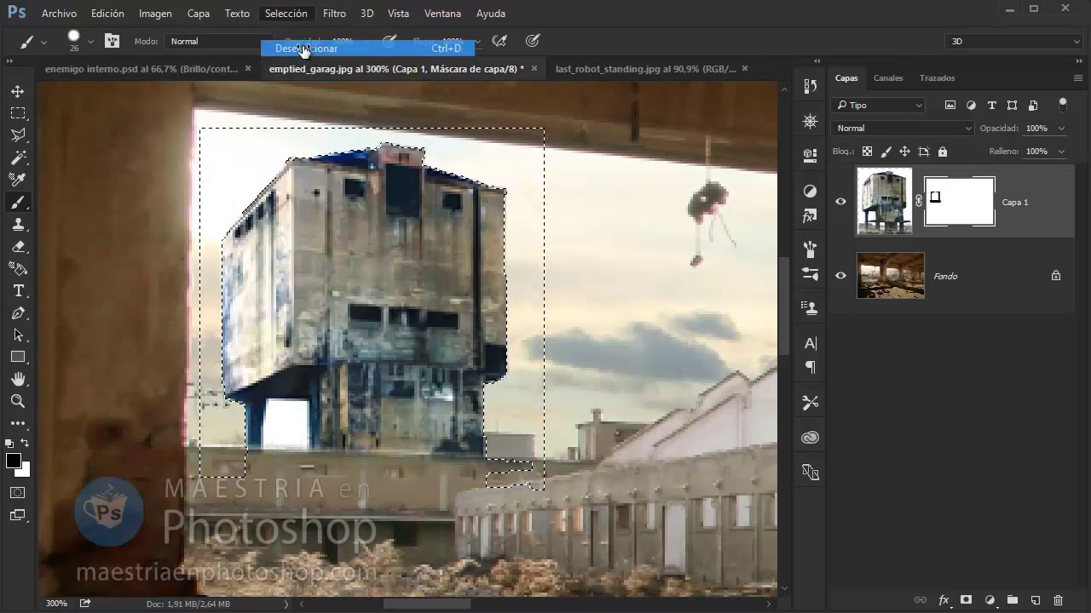
left_click(294, 53)
Magic Wand-select the white patch between the building's legs, hide it, and deselect
left_click(18, 157)
left_click(111, 175)
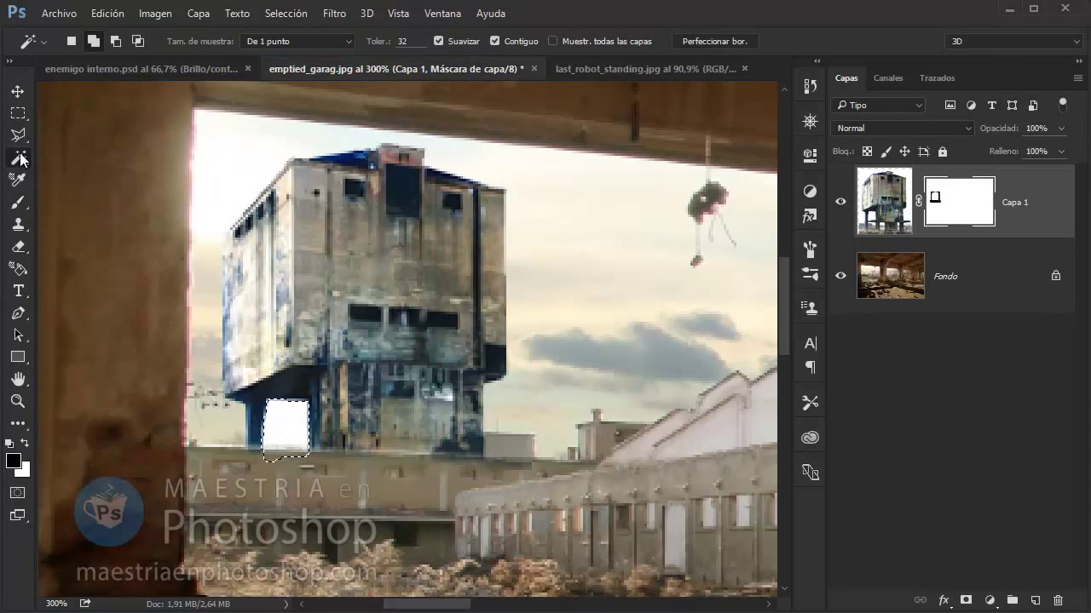
left_click(18, 203)
left_click(290, 430)
left_click(286, 13)
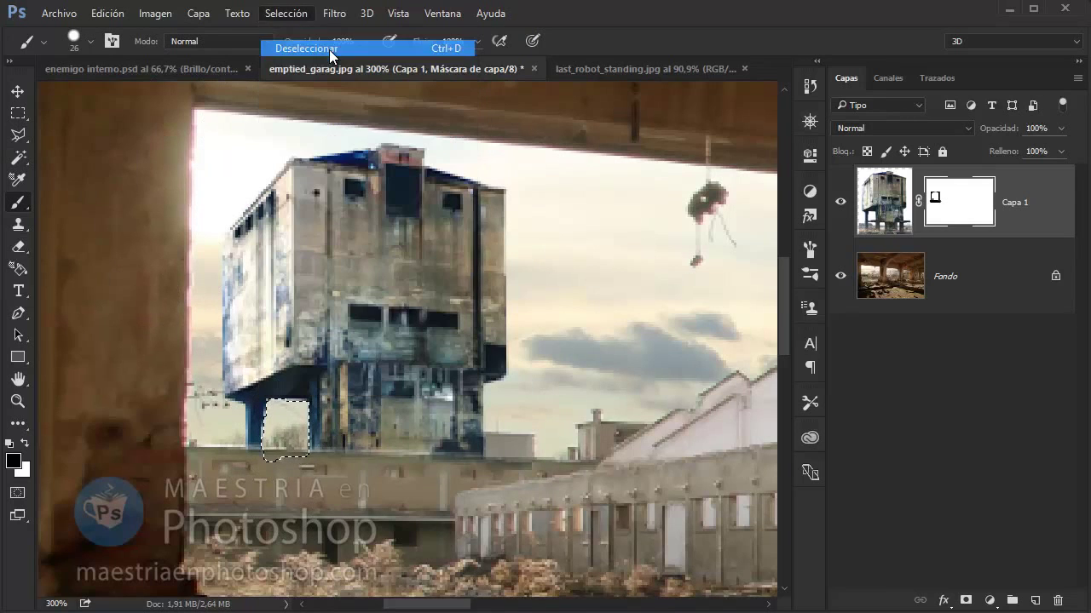
left_click(294, 53)
Compare Capa 1 hidden and shown, then lower its opacity to about 92%
left_click(840, 201)
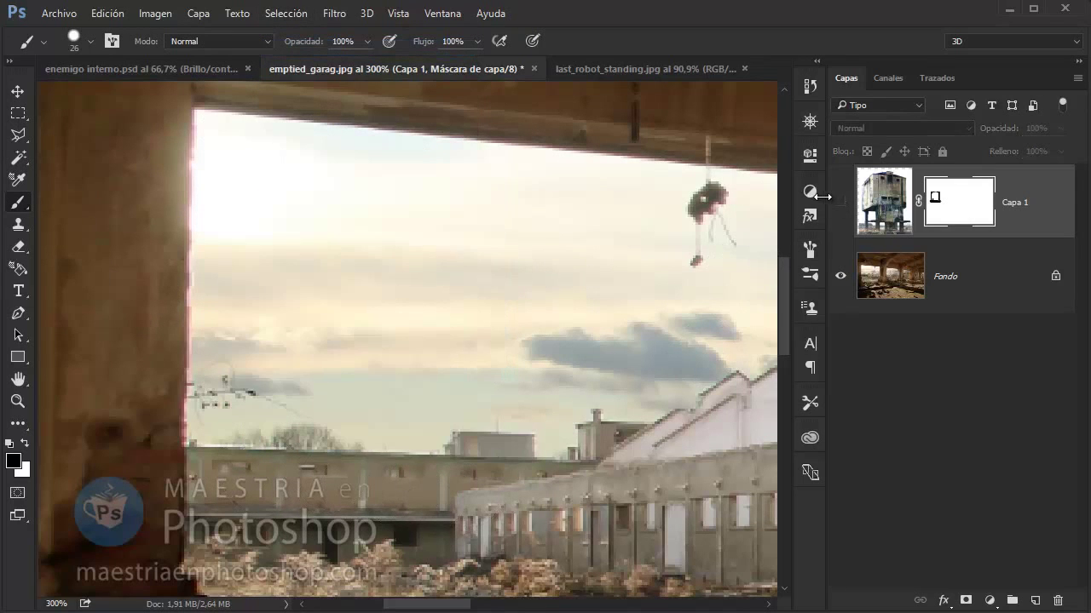
left_click(840, 202)
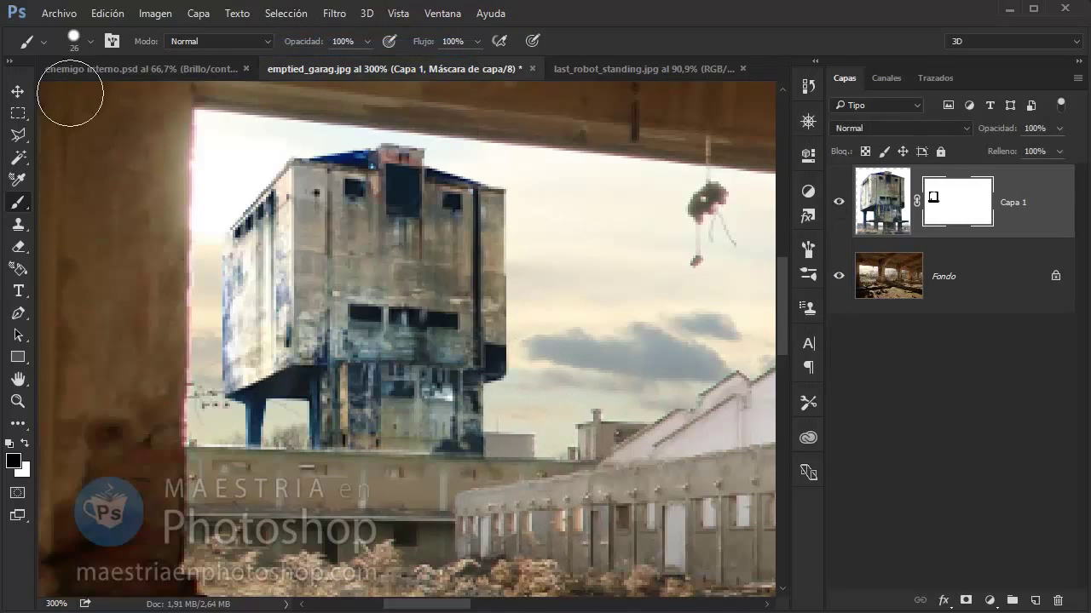
key("v")
left_click_drag(995, 129, 993, 135)
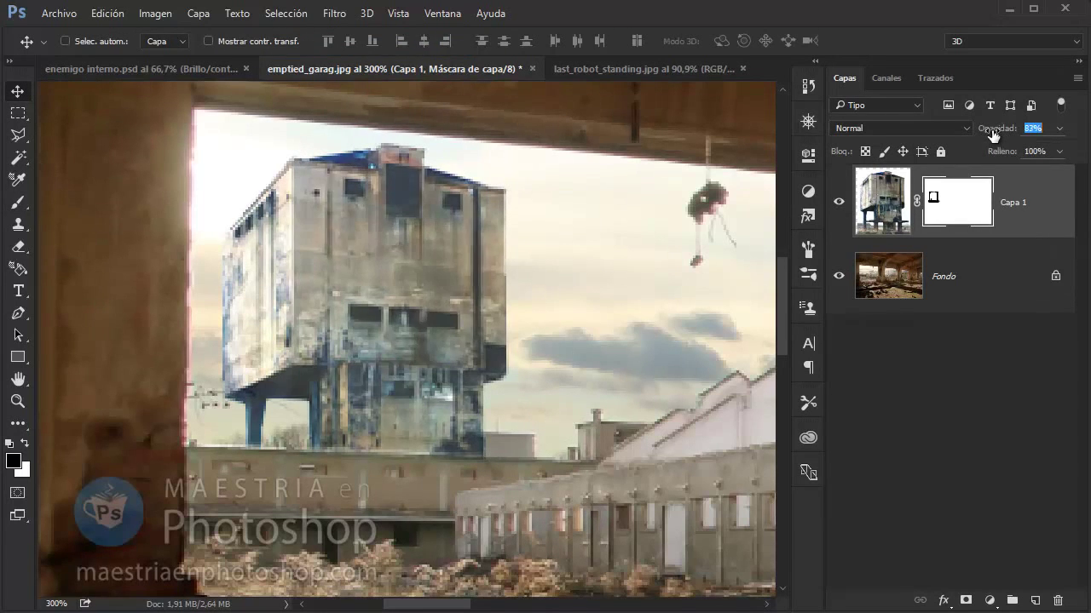
Adjust the brush size and hardness for painting on Capa 1's mask
key("b")
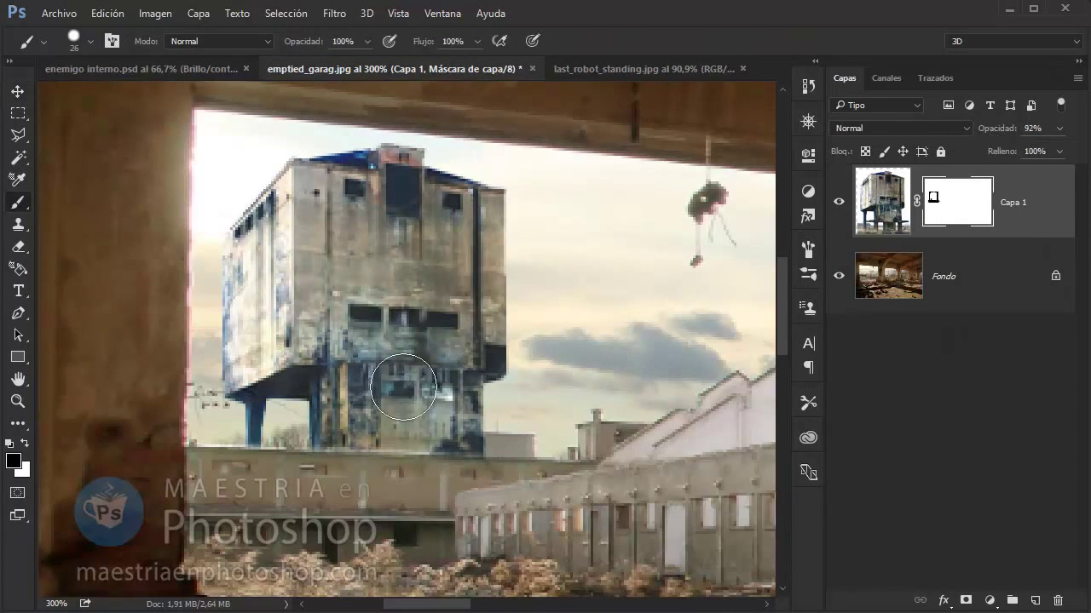
right_click(490, 264)
key("Return")
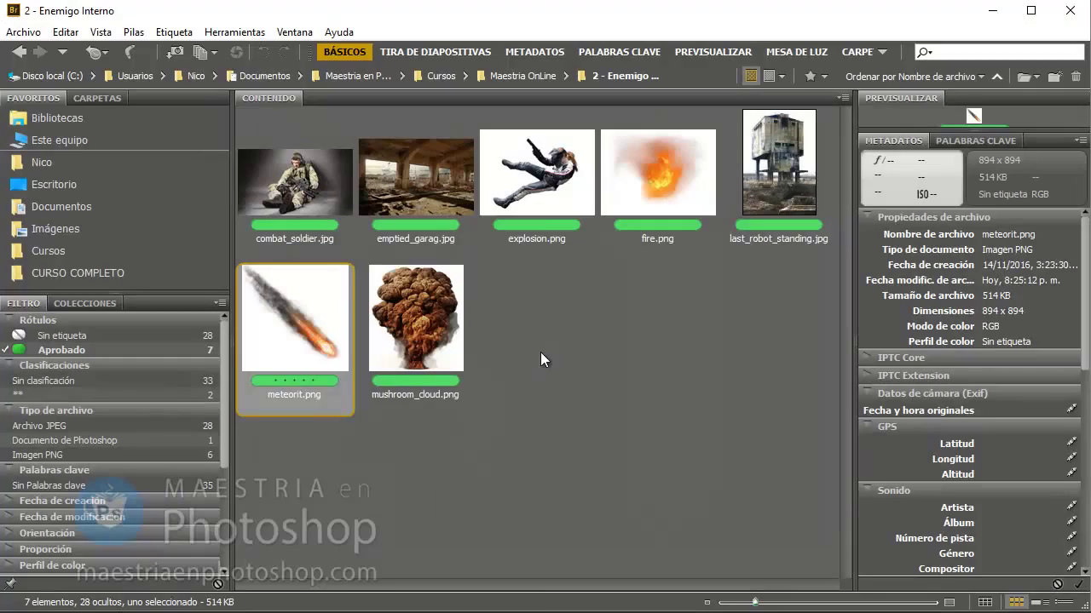
right_click(321, 336)
Bring meteorit.png in and Free Transform it, shrinking it into the garage window
left_click(597, 269)
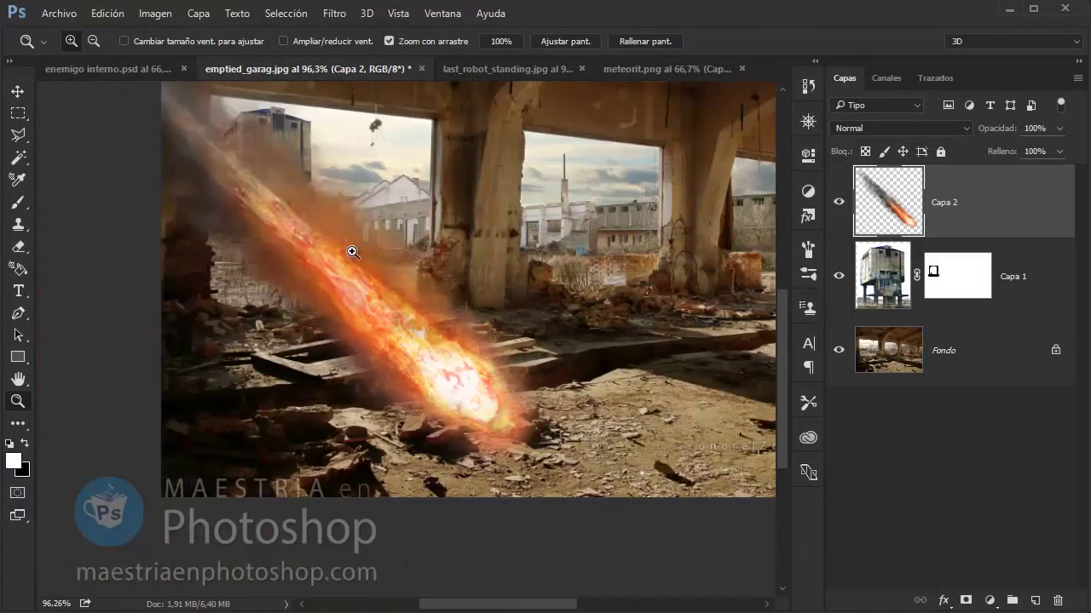
left_click(107, 13)
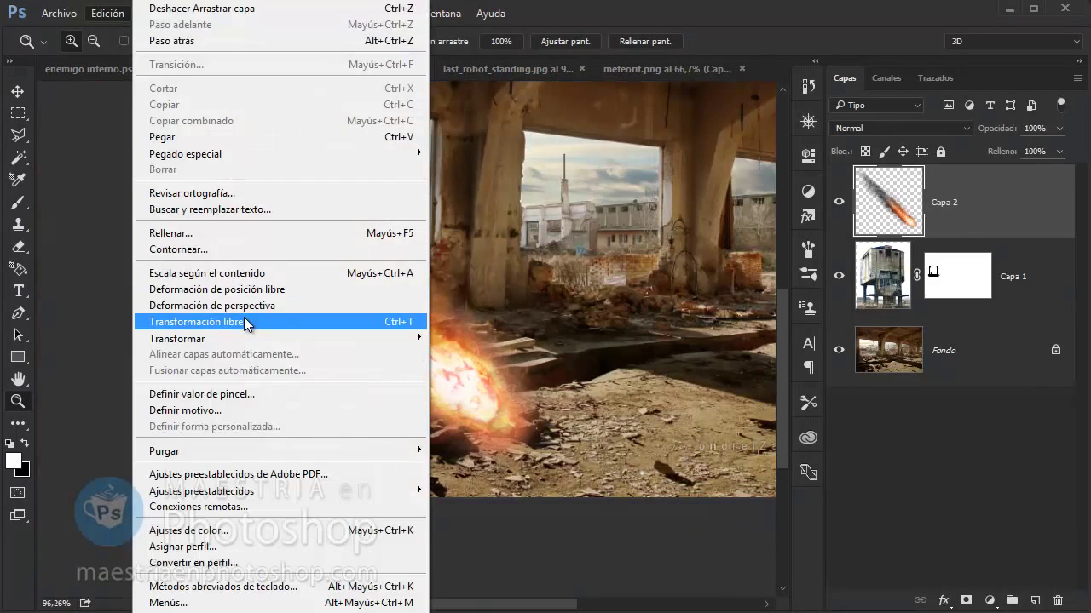
left_click(324, 319)
left_click_drag(603, 564, 389, 274)
scroll(388, 274, "up", 3)
left_click_drag(487, 438, 233, 268)
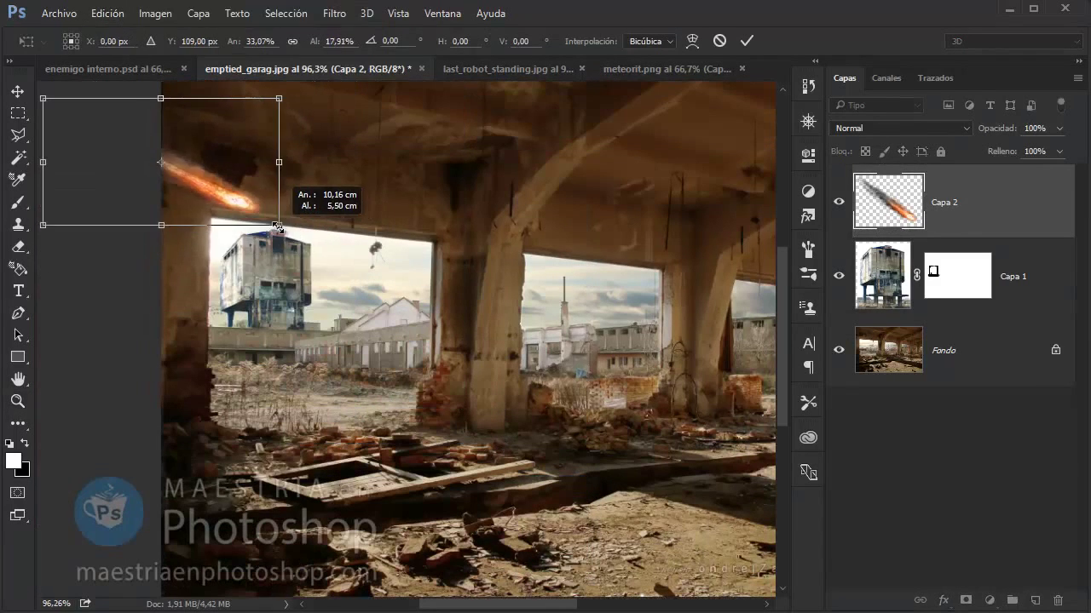
left_click_drag(167, 177, 332, 288)
mouse_move(400, 358)
left_mouse_down()
mouse_move(324, 281)
mouse_move(516, 474)
left_mouse_up()
scroll(256, 213, "up", 3)
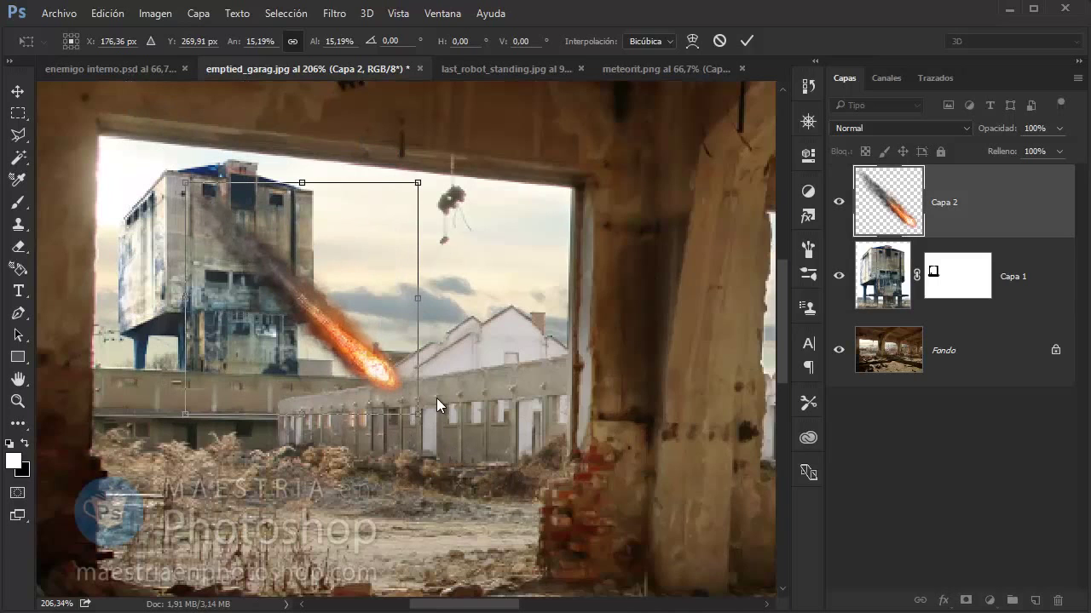
left_click_drag(418, 181, 392, 207)
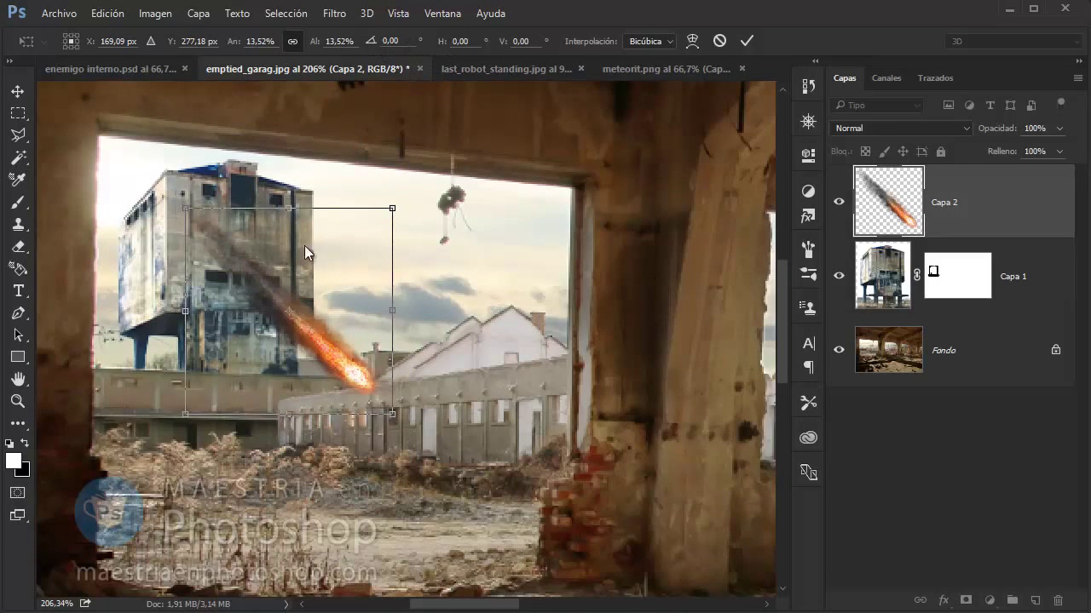
Rotate the meteor (about 13.5%) to streak toward the tower, nudge it right, and apply
left_click(107, 13)
key("Escape")
left_click_drag(407, 424, 136, 242)
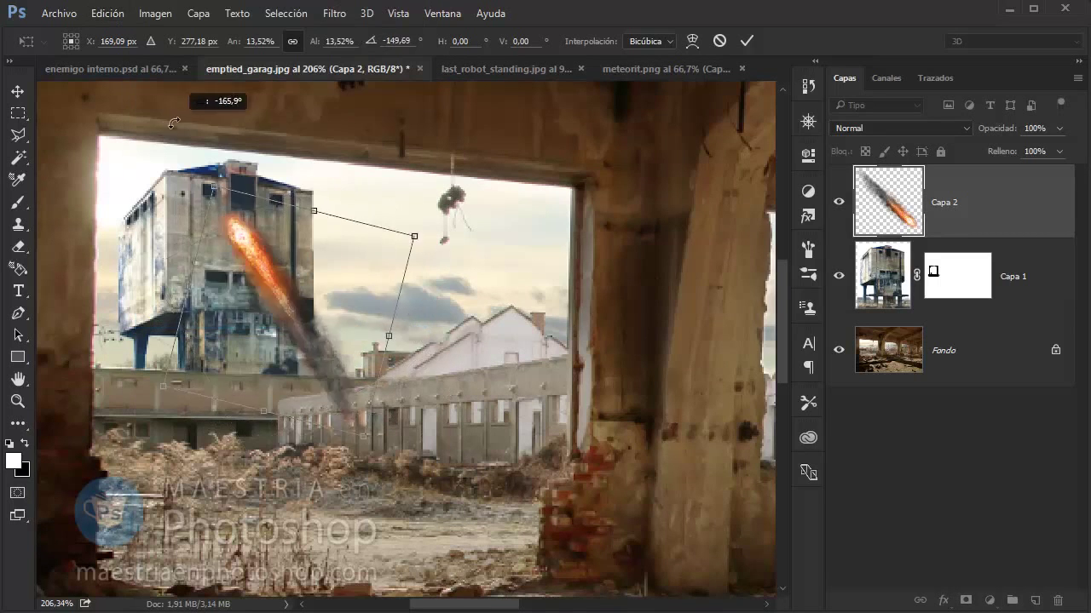
left_click_drag(256, 294, 328, 289)
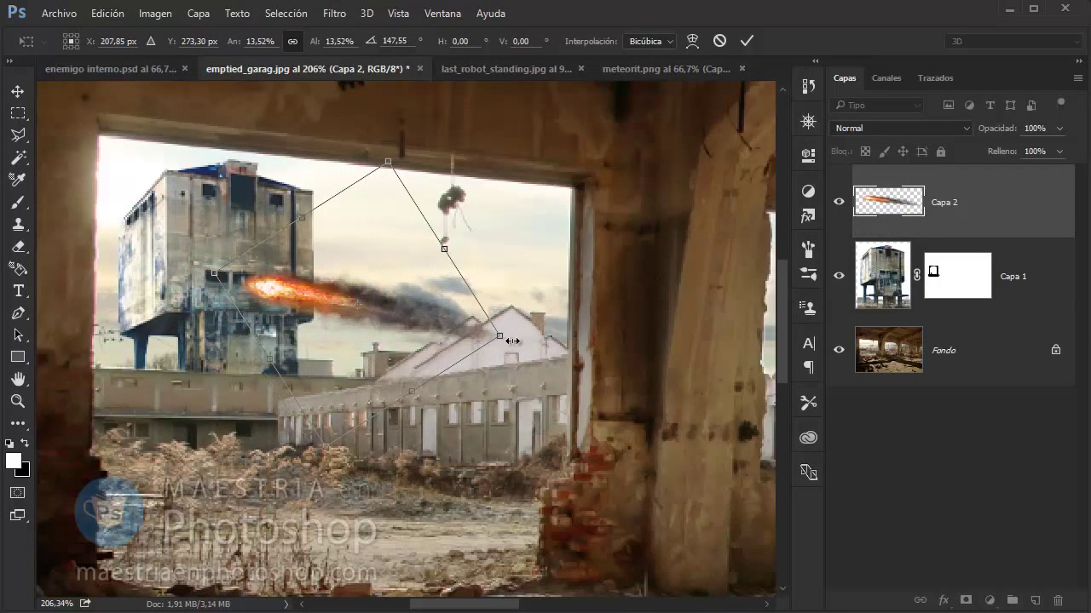
left_click_drag(506, 441, 528, 411)
key("Return")
key("z")
left_click_drag(358, 332, 290, 332)
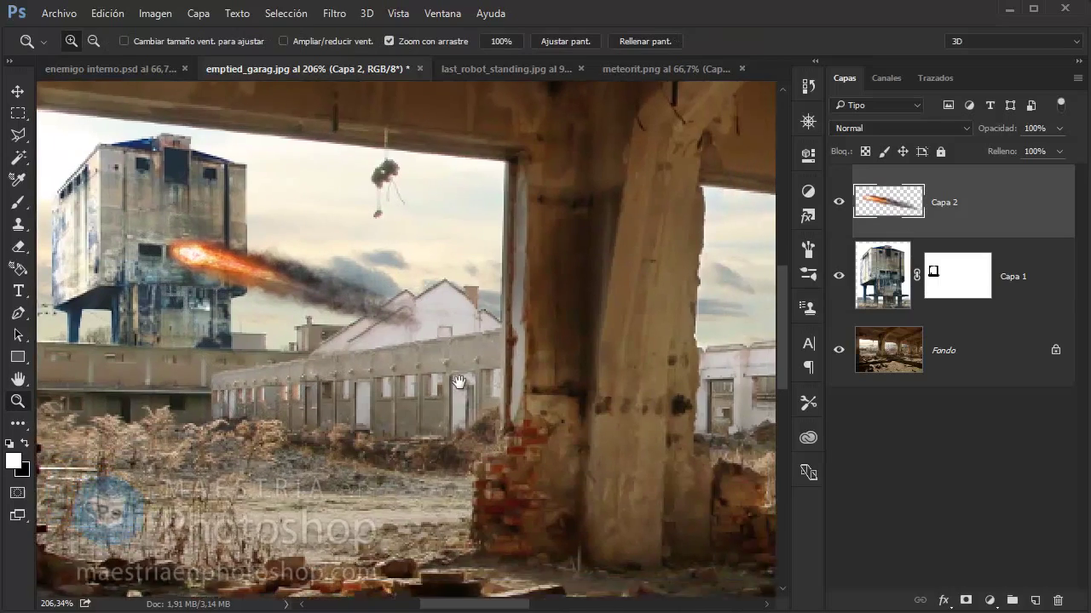
left_click_drag(458, 366, 348, 363)
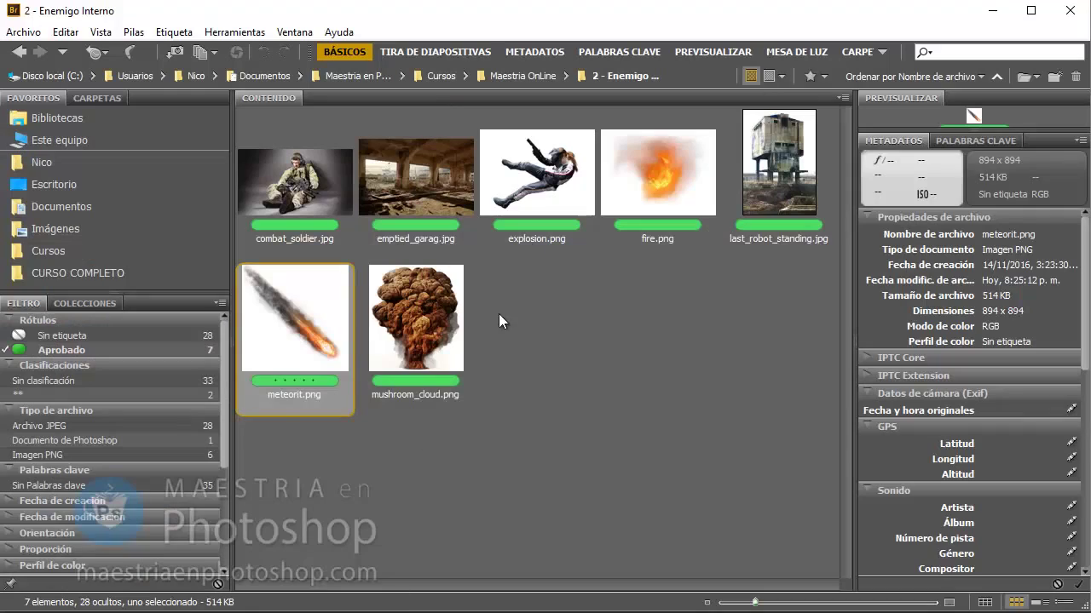
Open mushroom_cloud.png from Bridge, accepting the colour profile prompt
left_click(437, 304)
right_click(437, 304)
left_click(730, 268)
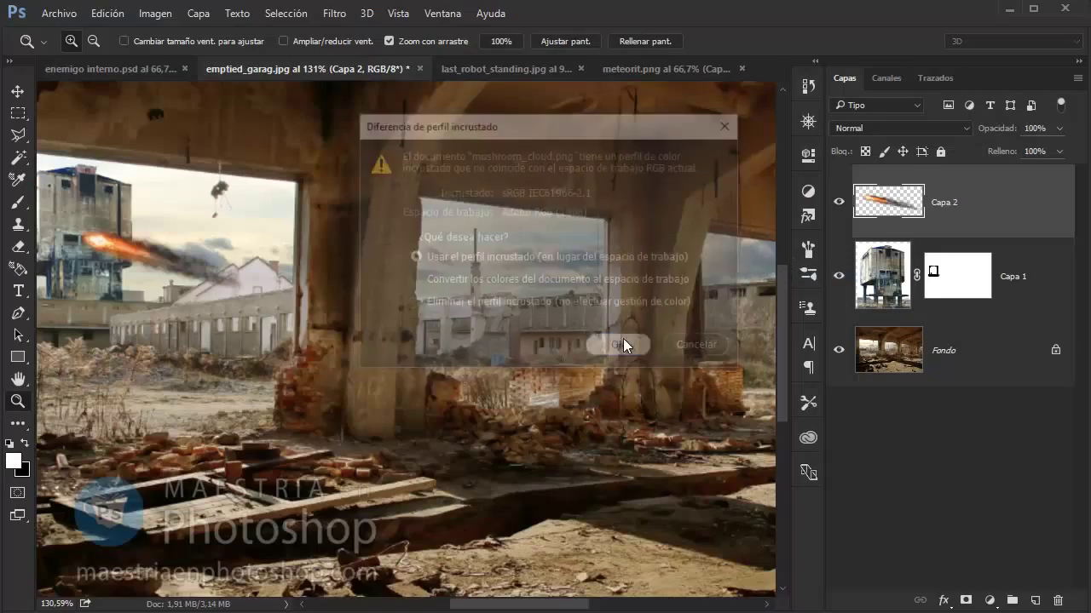
left_click(623, 344)
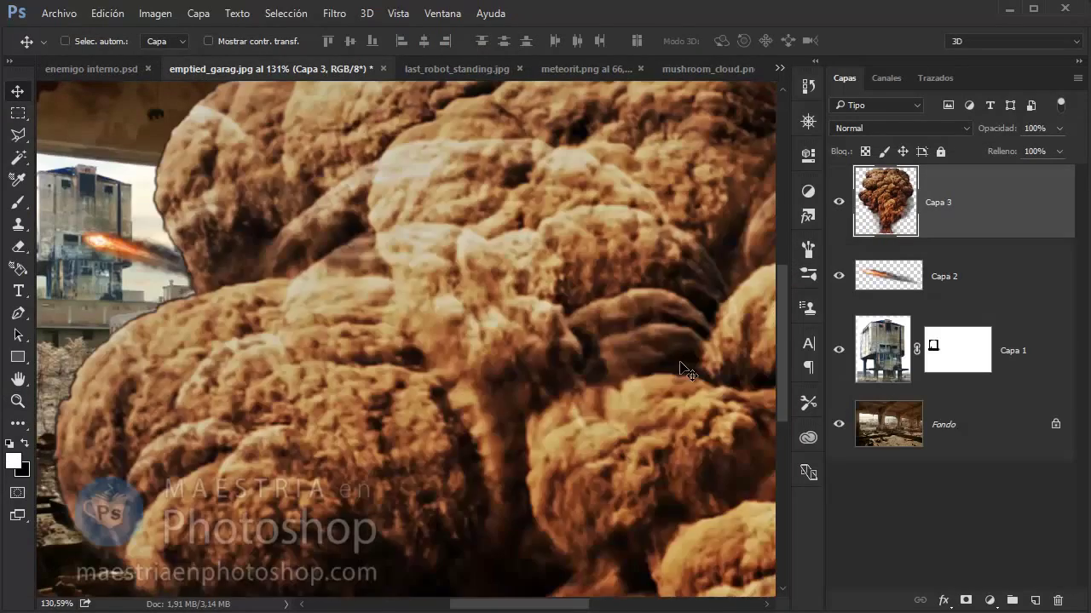
key("z")
left_click_drag(687, 374, 562, 350)
Free Transform the mushroom cloud to about 13.66%, turn it sideways and centre it
key("ctrl+t")
left_click(107, 13)
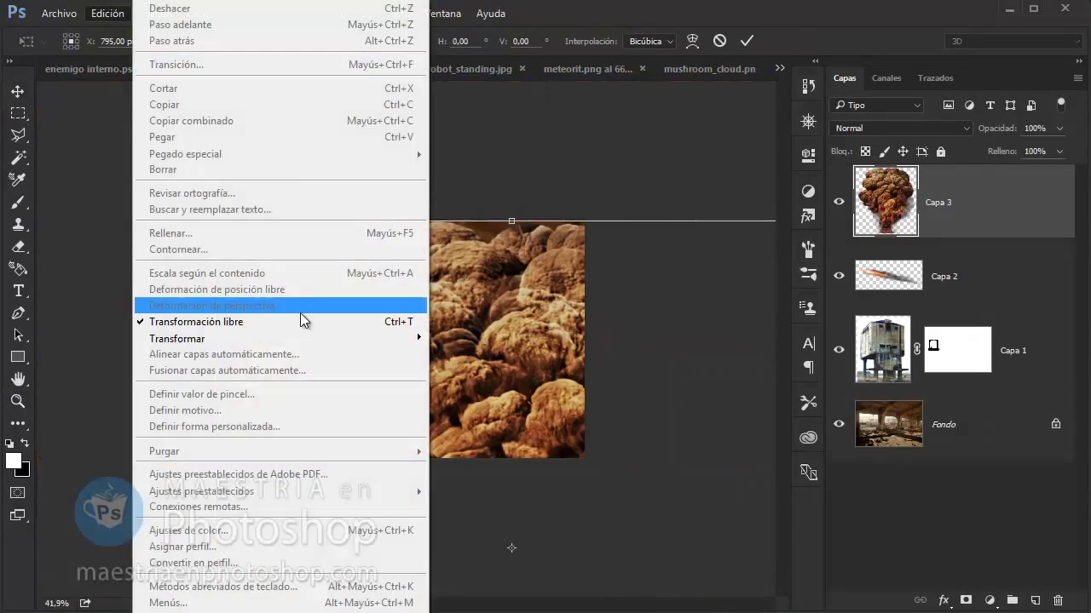
left_click(302, 321)
mouse_move(224, 221)
left_mouse_down()
mouse_move(236, 187)
mouse_move(499, 494)
mouse_move(460, 316)
left_mouse_up()
key("ctrl+0")
mouse_move(540, 195)
left_mouse_down()
mouse_move(584, 189)
mouse_move(481, 242)
mouse_move(502, 358)
left_mouse_up()
mouse_move(409, 358)
left_mouse_down()
mouse_move(560, 368)
mouse_move(608, 353)
mouse_move(528, 375)
left_mouse_up()
key("Return")
Open explosion.png from Bridge, accepting the colour profile prompt
key("z")
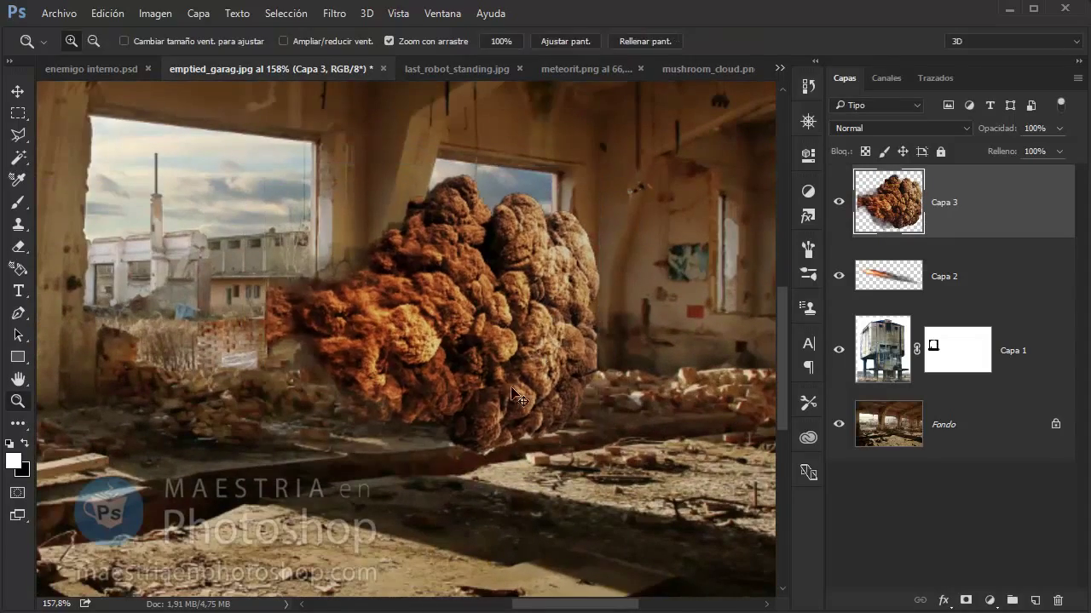
key("v")
key("alt+Tab")
right_click(580, 181)
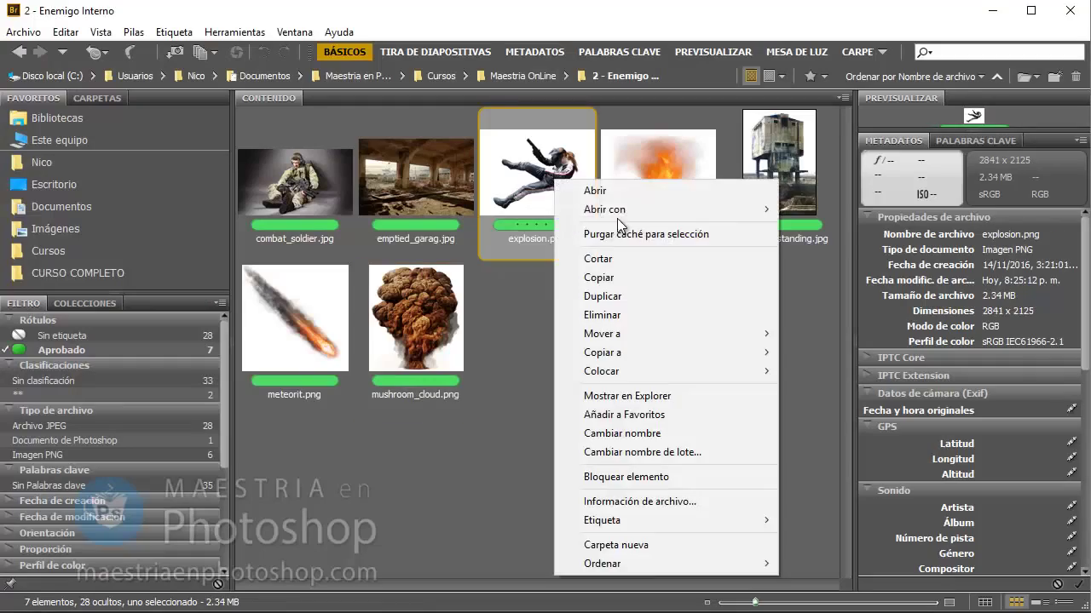
left_click(606, 188)
left_click(598, 354)
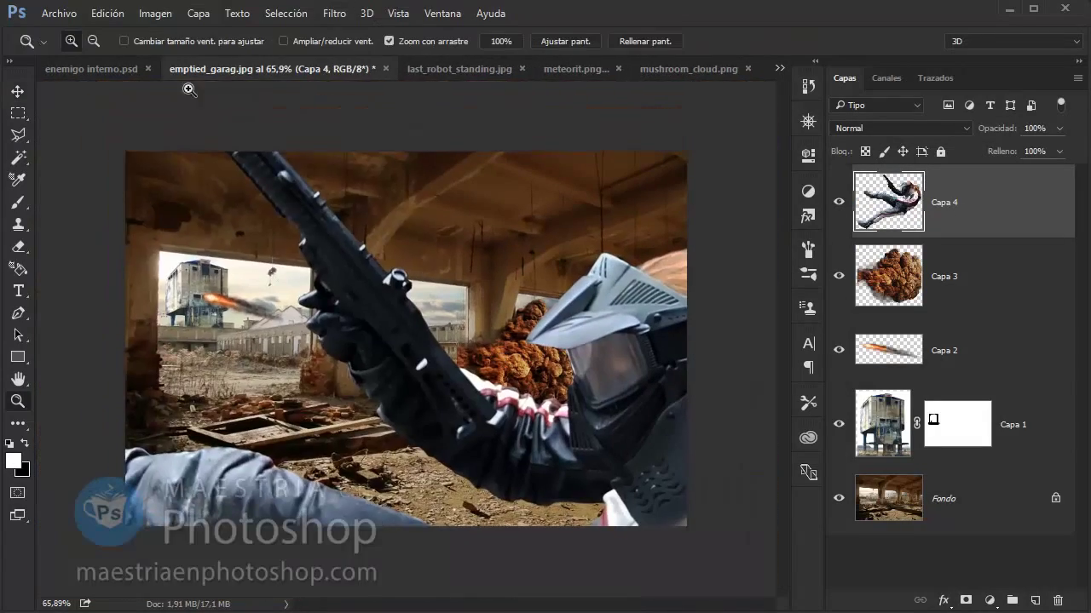
Free Transform the soldier, setting its width to 12% then 10%
left_click(107, 13)
left_click(460, 358)
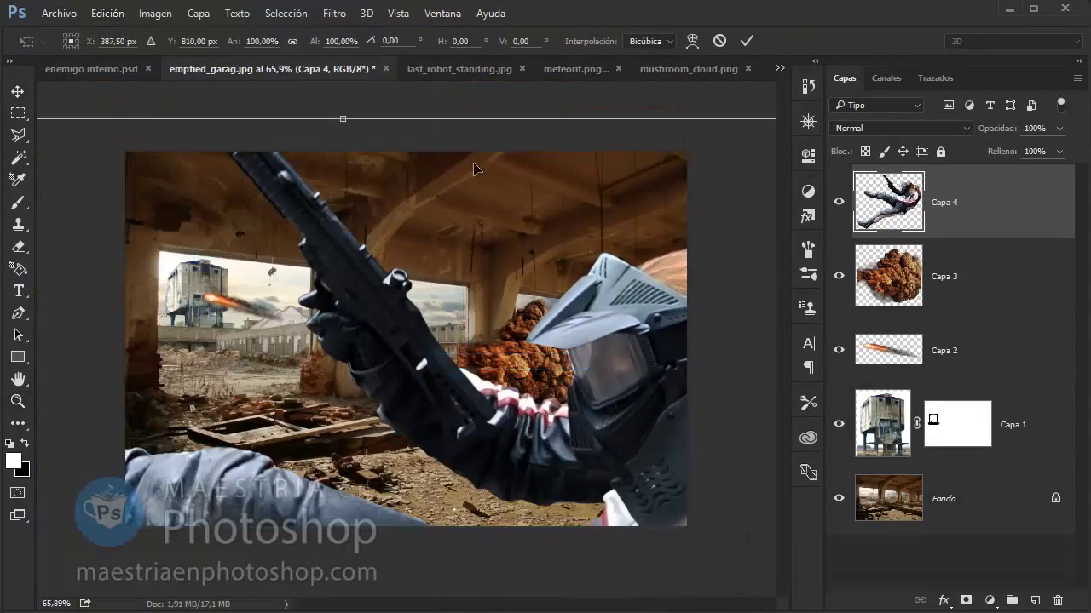
double_click(262, 41)
type("12")
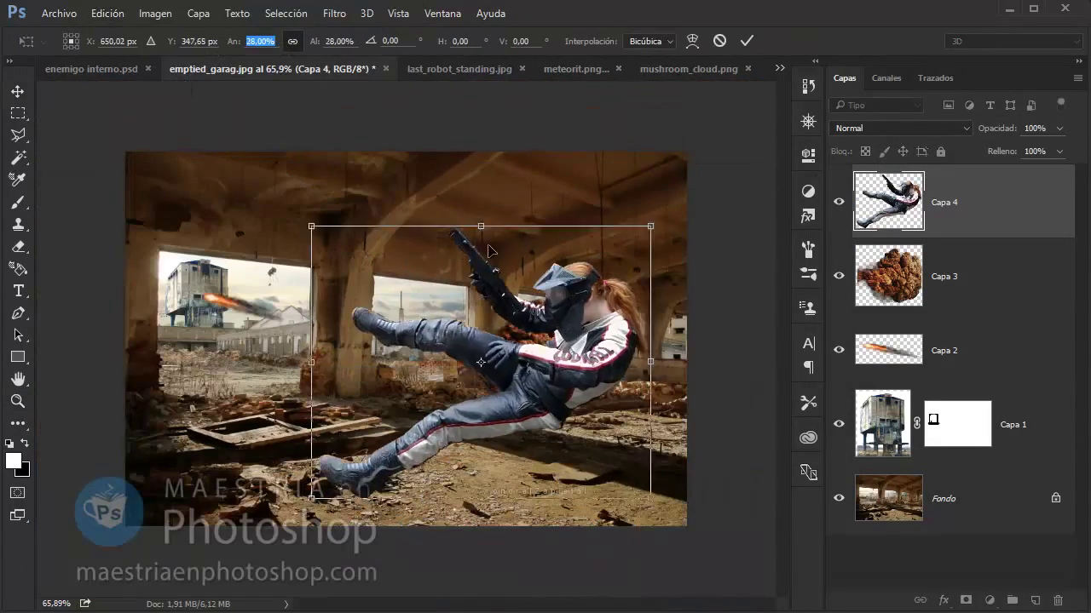
key("Return")
type("10")
key("Return")
Resize the soldier to about 7.62% and place him in front of the cloud
scroll(552, 270, "up", 5)
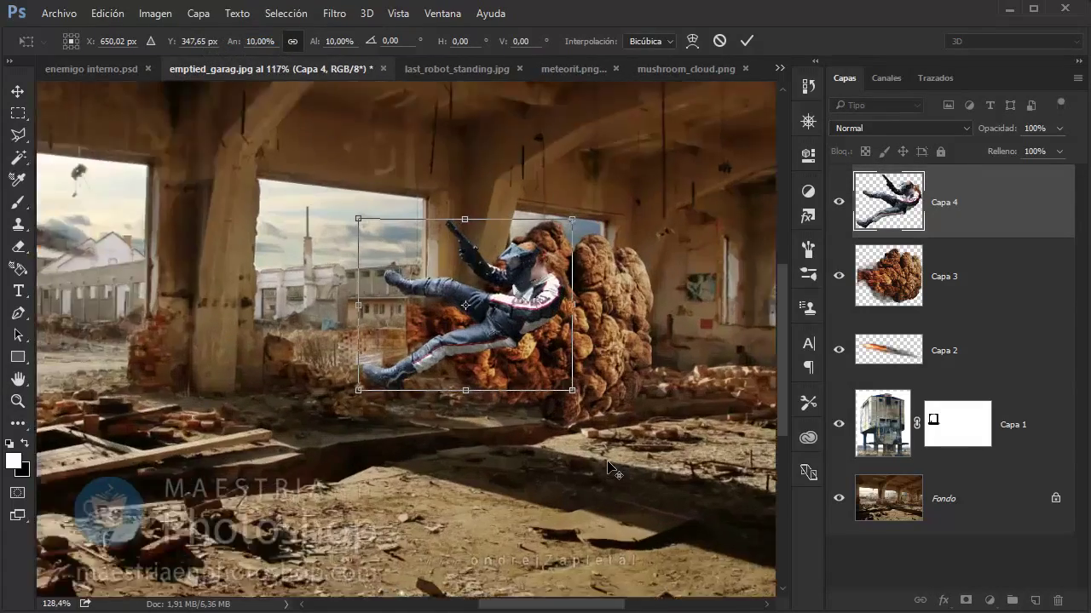
mouse_move(551, 269)
left_mouse_down()
mouse_move(733, 281)
mouse_move(627, 392)
mouse_move(554, 359)
left_mouse_up()
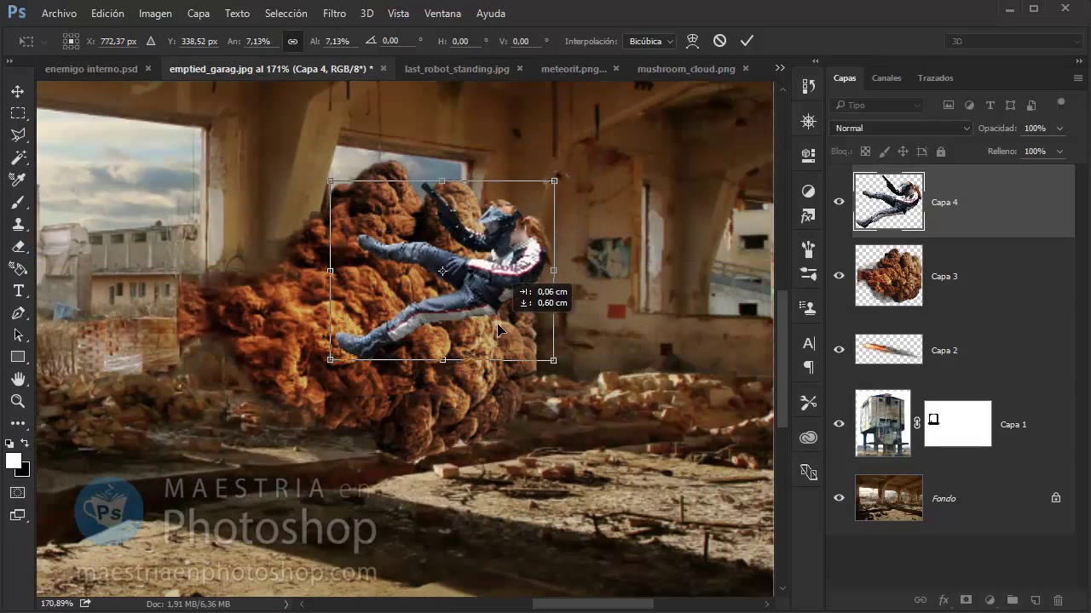
left_click_drag(568, 181, 567, 182)
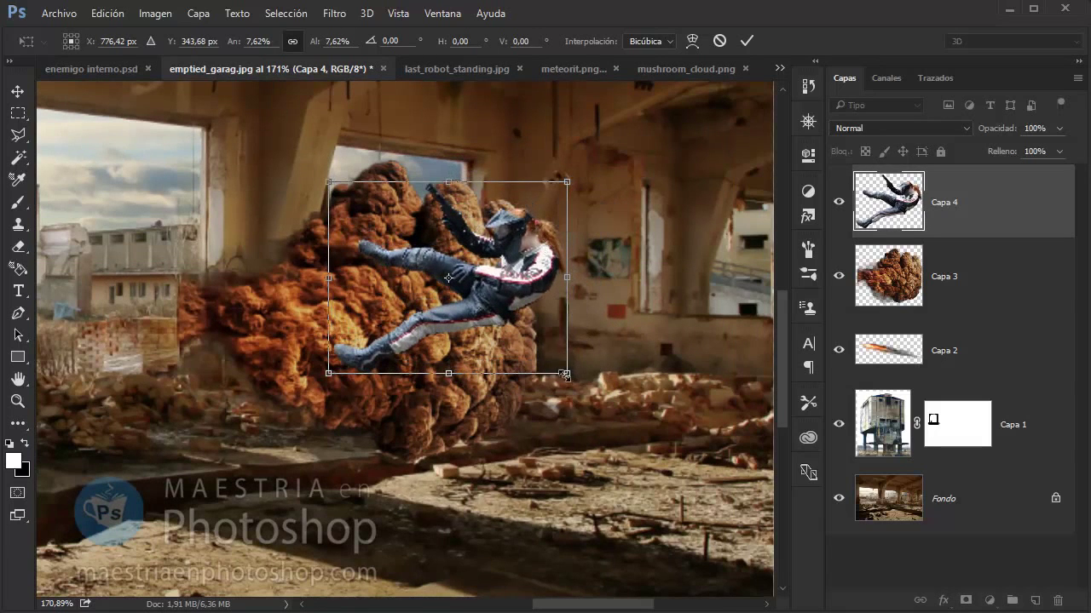
scroll(525, 379, "down", 3)
scroll(526, 379, "left", 2)
left_click_drag(568, 302, 553, 302)
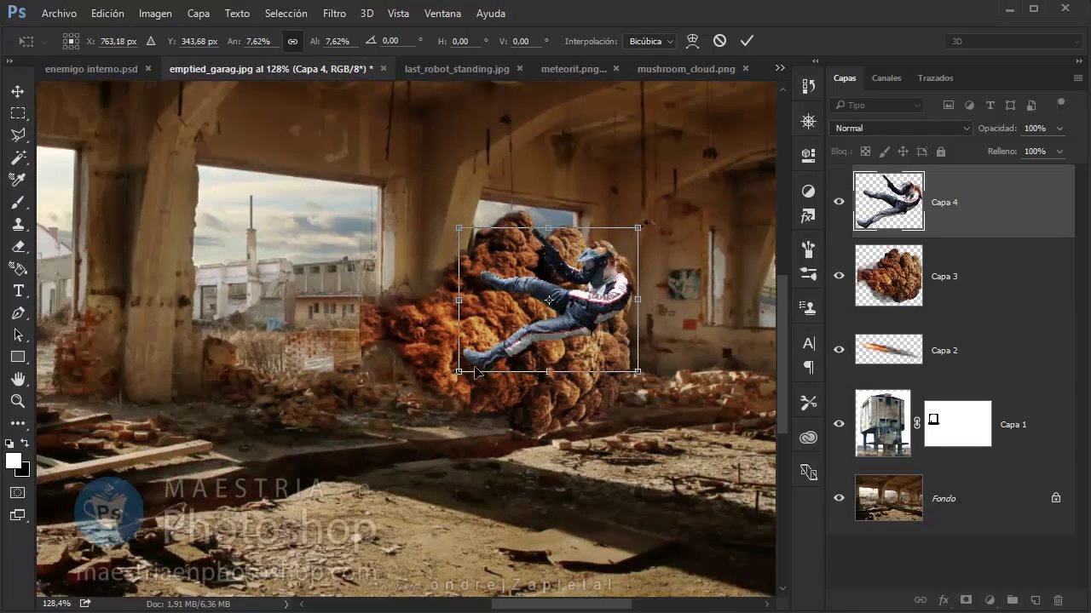
left_click_drag(475, 372, 482, 378)
key("Return")
In Capa 4's blending options, hide the soldier's brightest tones and adjust the dark tones
key("z")
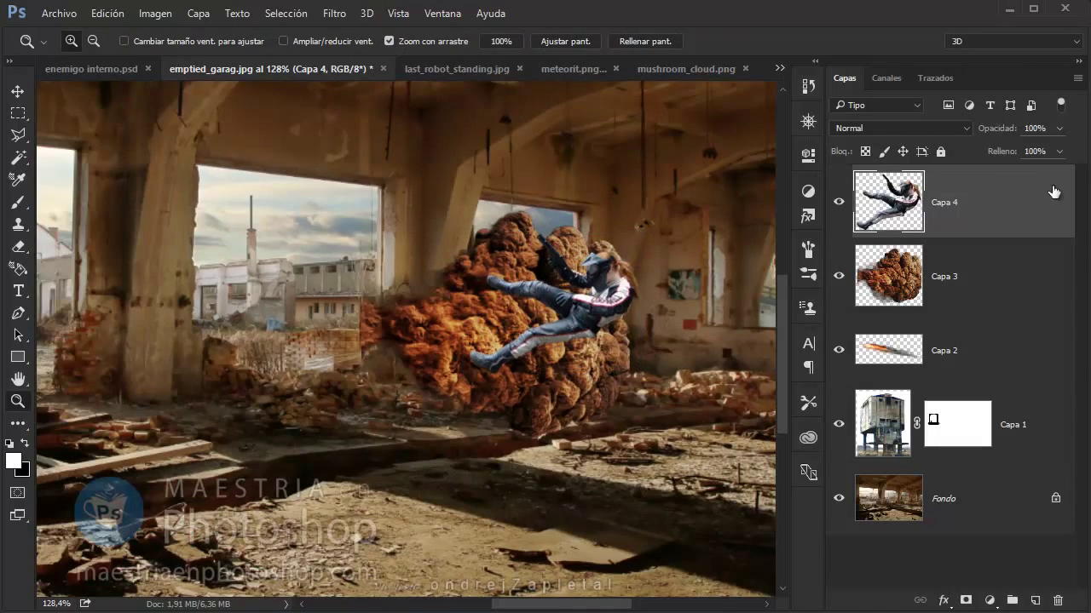
double_click(1054, 192)
left_click_drag(779, 215, 86, 129)
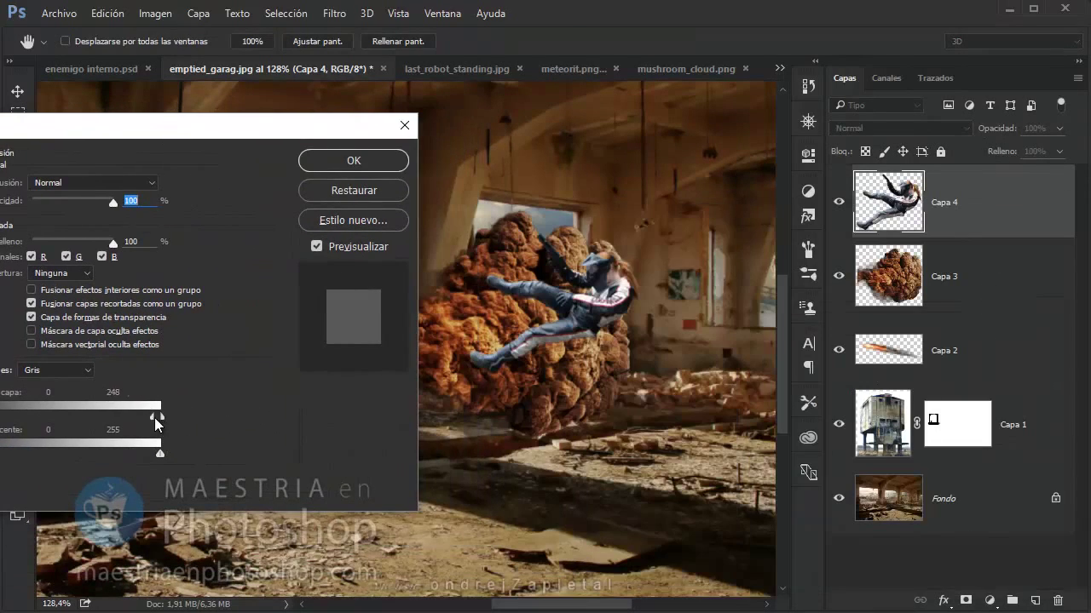
left_click_drag(160, 415, 132, 417)
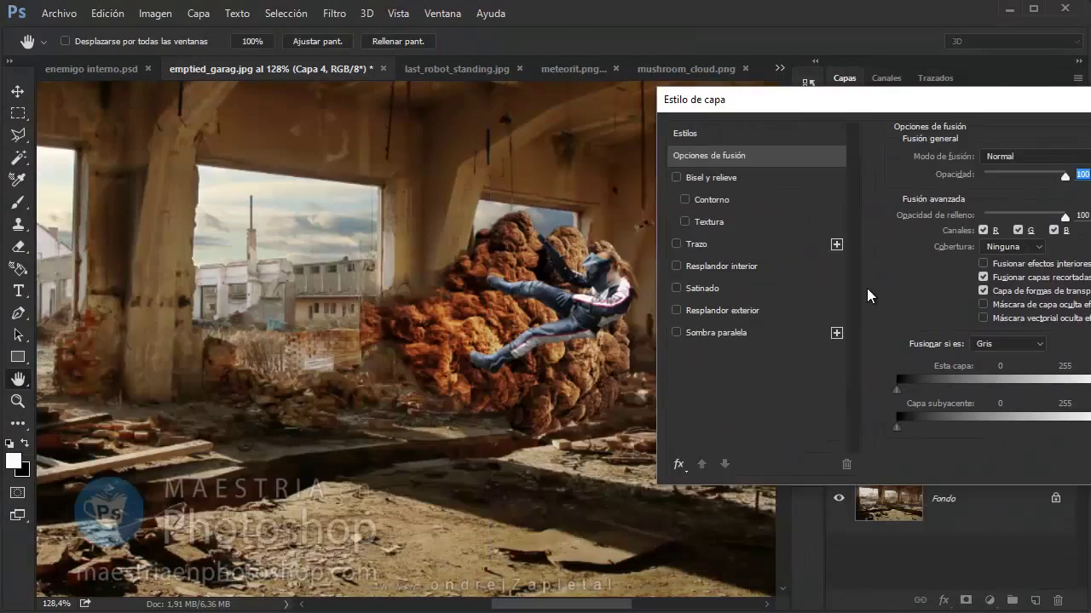
mouse_move(900, 389)
left_mouse_down()
mouse_move(904, 399)
mouse_move(950, 394)
left_mouse_up()
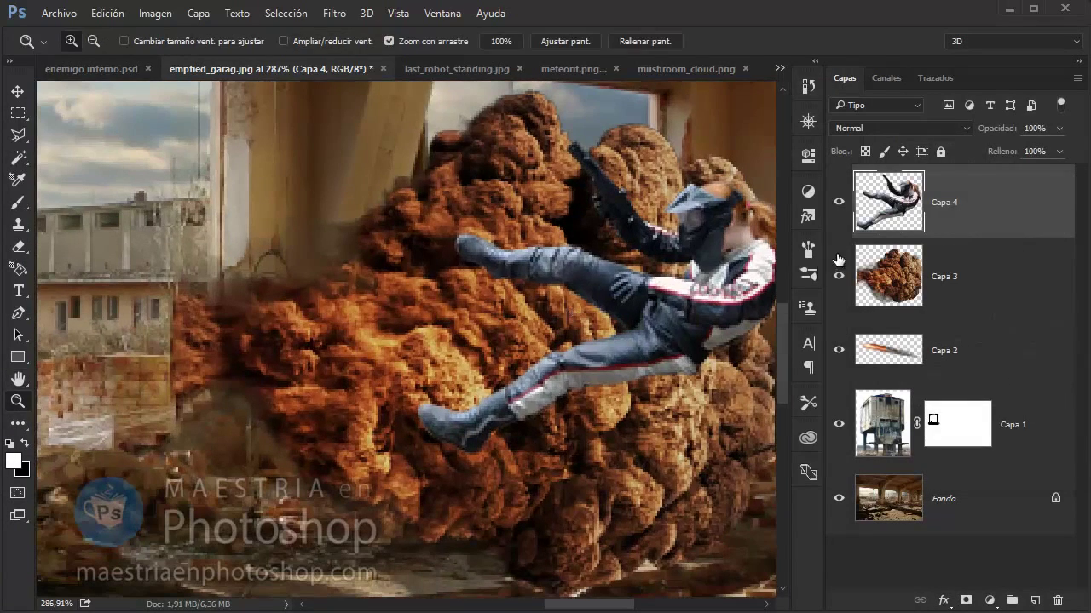
Add a mask to Capa 4 and paint it with a 28 px brush to blend the soldier into the cloud
left_click(966, 601)
key("b")
right_click(594, 290)
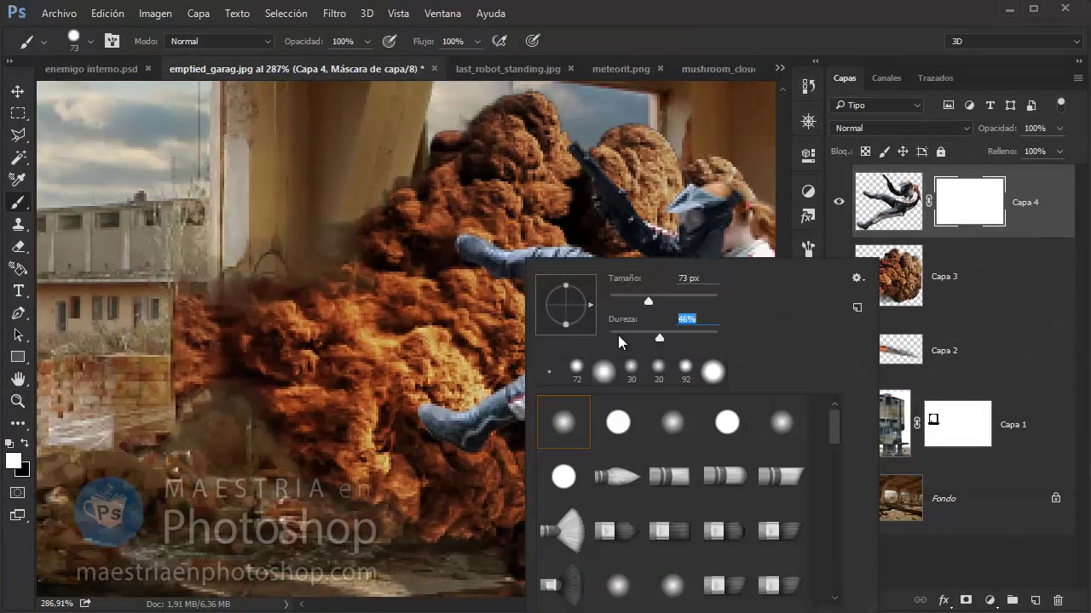
left_click_drag(648, 301, 591, 297)
type("19")
key("Return")
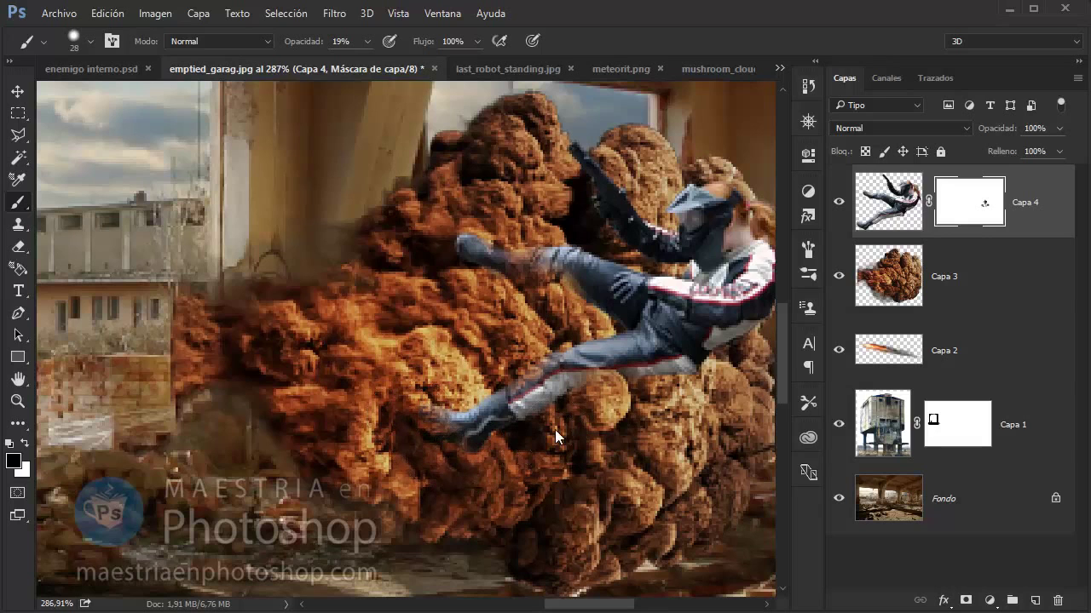
left_click_drag(712, 375, 594, 390)
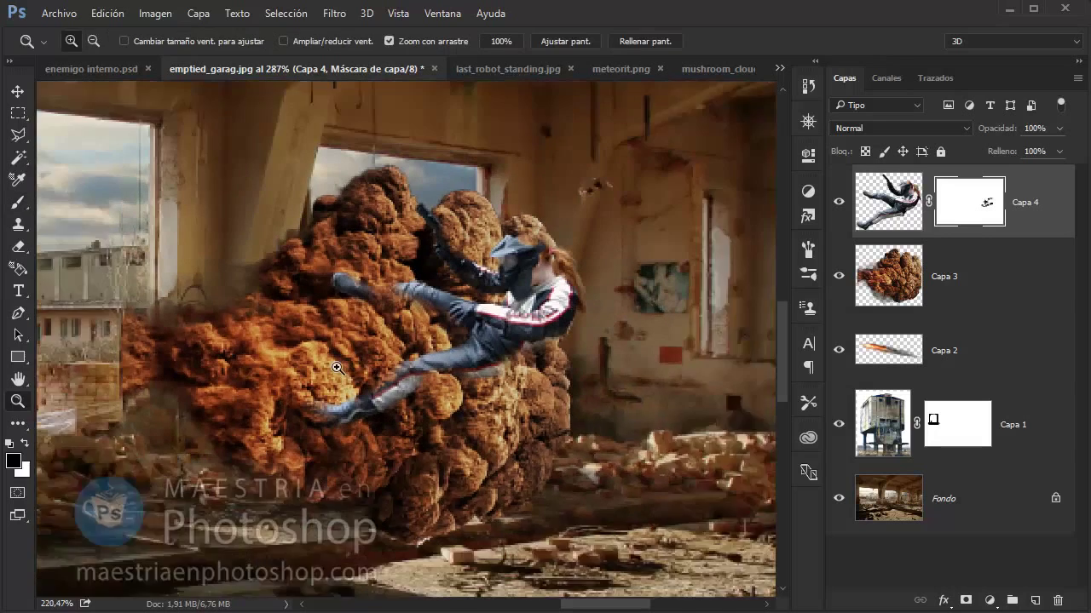
Swap to white and zoom out to check the soldier blending into the blast
left_click_drag(351, 392, 589, 331)
key("x")
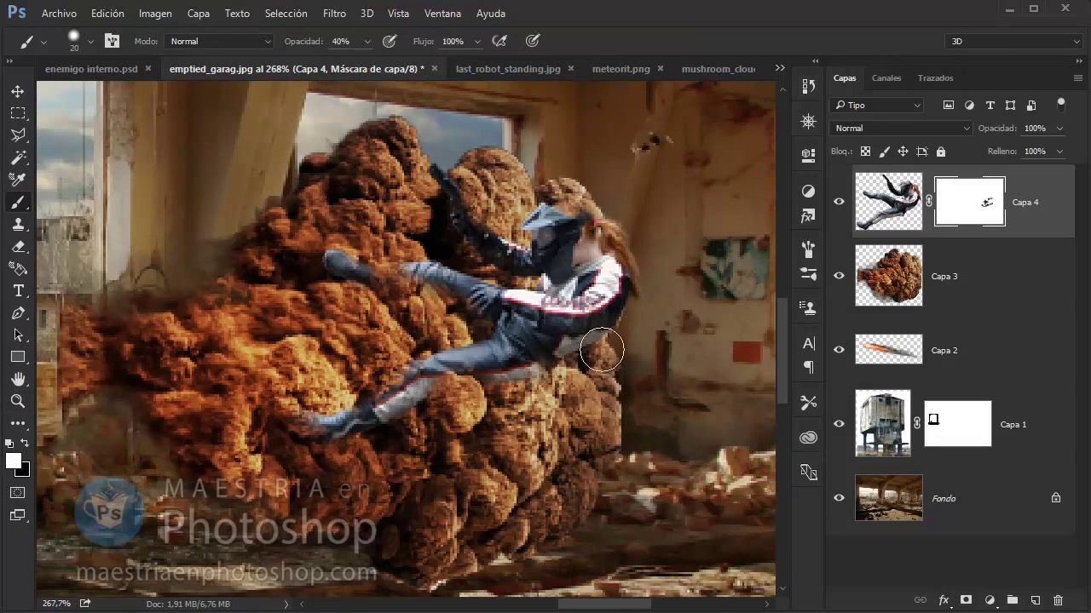
key("z")
left_click_drag(520, 375, 568, 370)
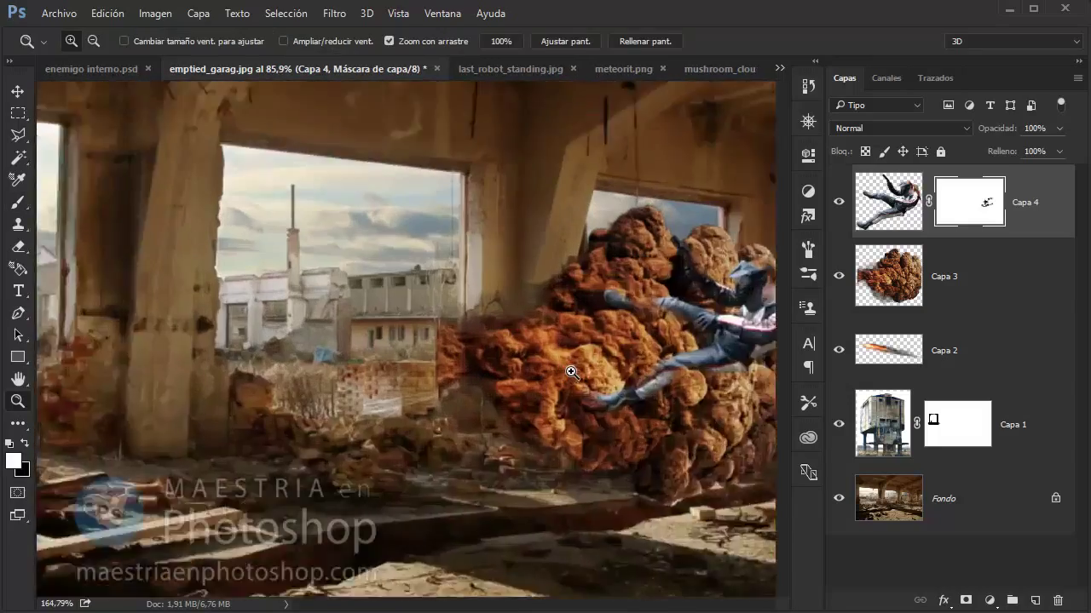
left_click(889, 276)
Mask Capa 3 and paint black to hide the cloud's left edge near the column
left_click(964, 599)
key("b")
key("x")
key("0")
left_click_drag(460, 259, 432, 384)
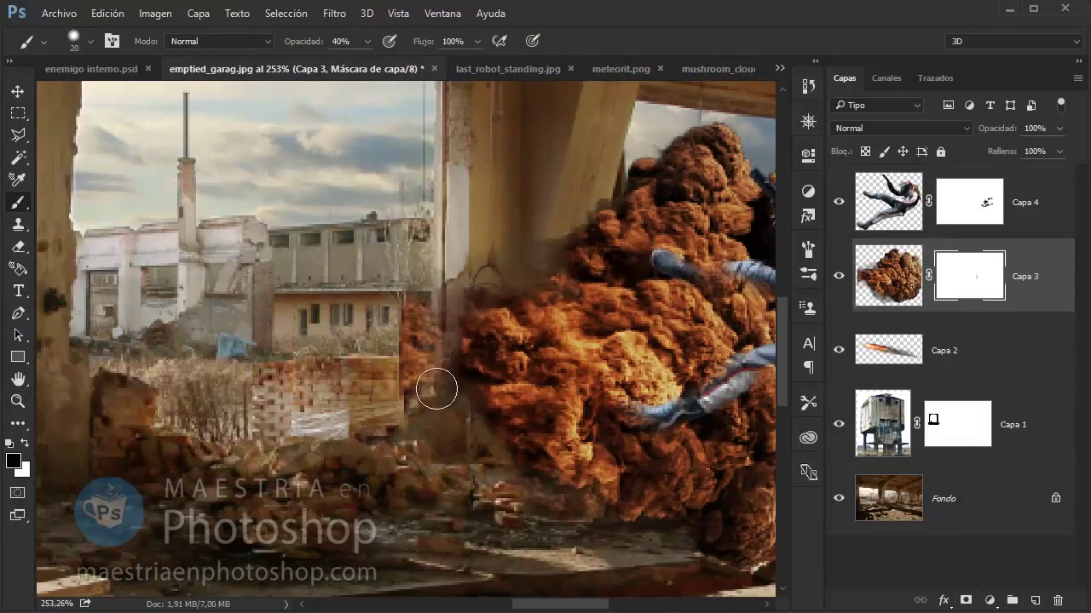
mouse_move(451, 256)
left_mouse_down()
mouse_move(414, 302)
mouse_move(426, 394)
mouse_move(419, 433)
left_mouse_up()
left_click_drag(640, 427, 511, 449)
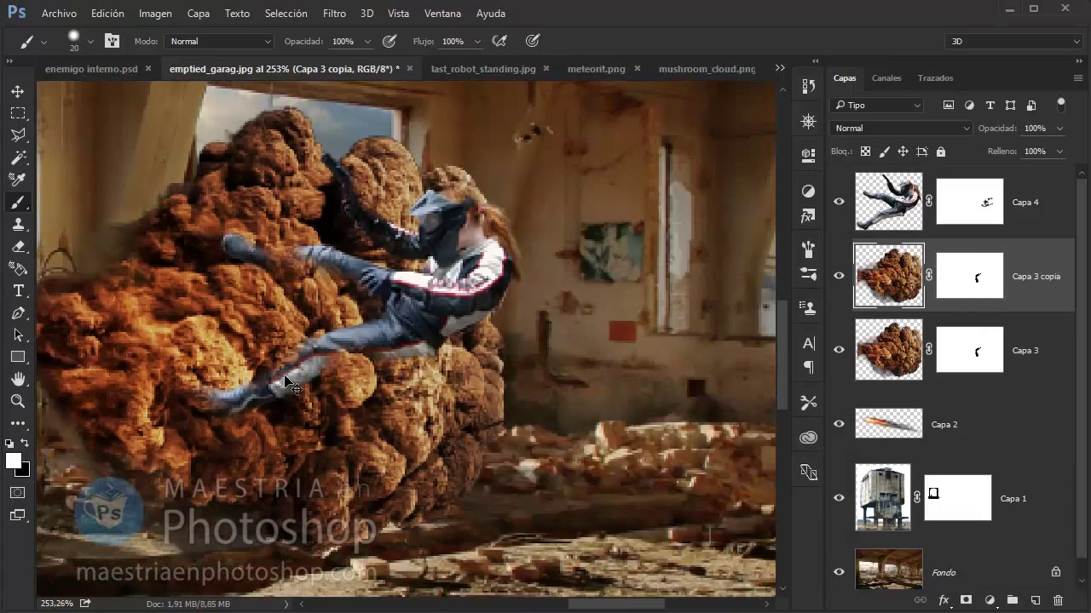
Duplicate the cloud layer and shift the original Capa 3 cloud right and down
right_click(1070, 270)
key("Return")
left_click(889, 349)
key("v")
left_click_drag(414, 389, 553, 423)
Rotate the lower cloud about -79° and shrink it to roughly 91%
key("ctrl+t")
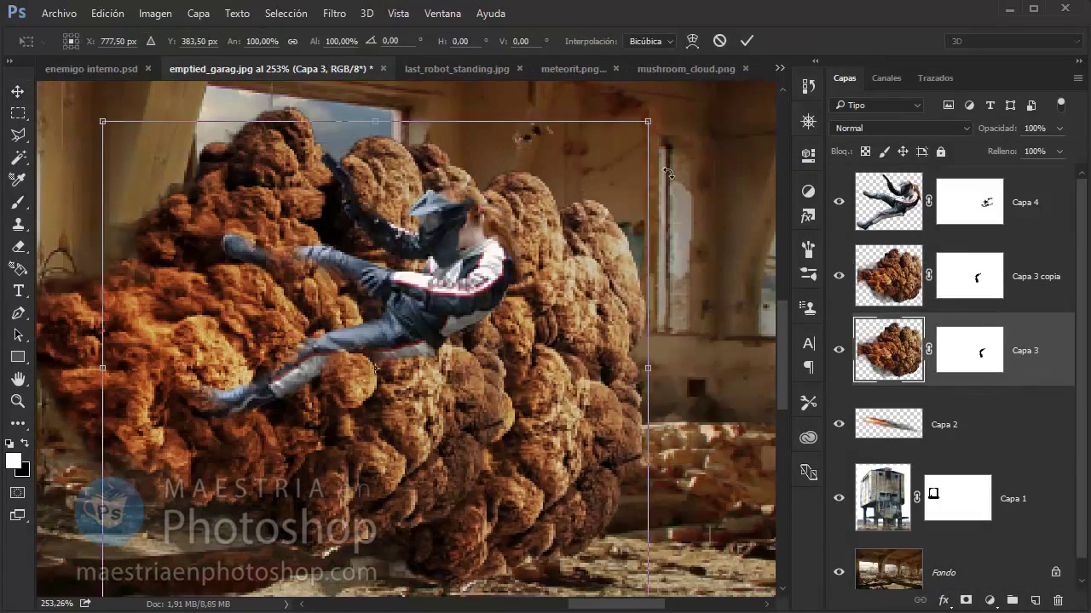
left_click_drag(648, 281, 477, 238)
mouse_move(409, 306)
left_mouse_down()
mouse_move(429, 347)
mouse_move(551, 325)
mouse_move(494, 290)
left_mouse_up()
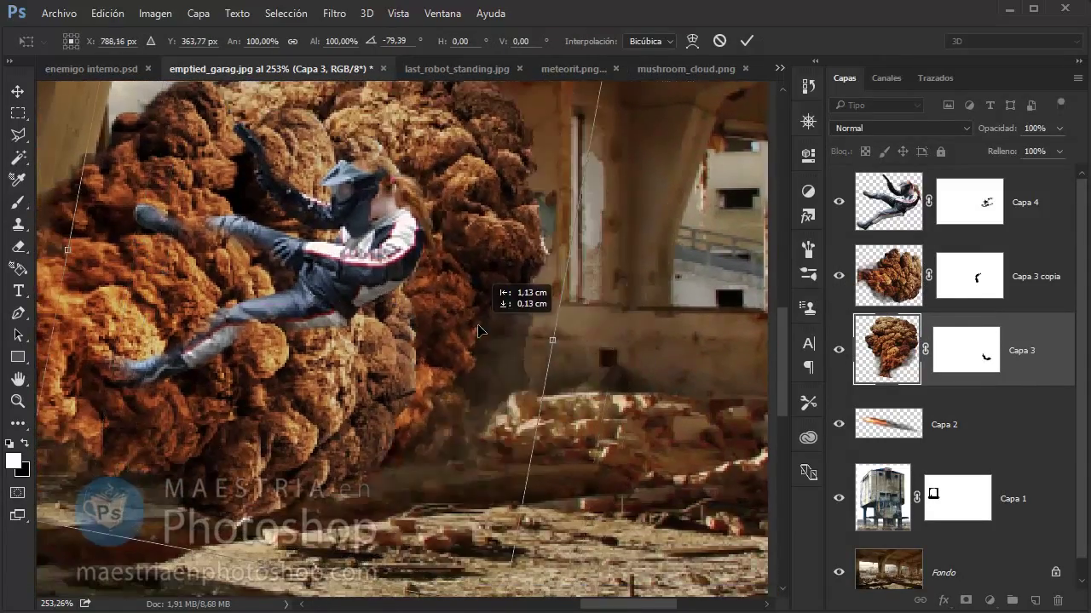
left_click_drag(553, 149, 562, 145)
mouse_move(622, 409)
left_mouse_down()
mouse_move(643, 439)
mouse_move(596, 477)
left_mouse_up()
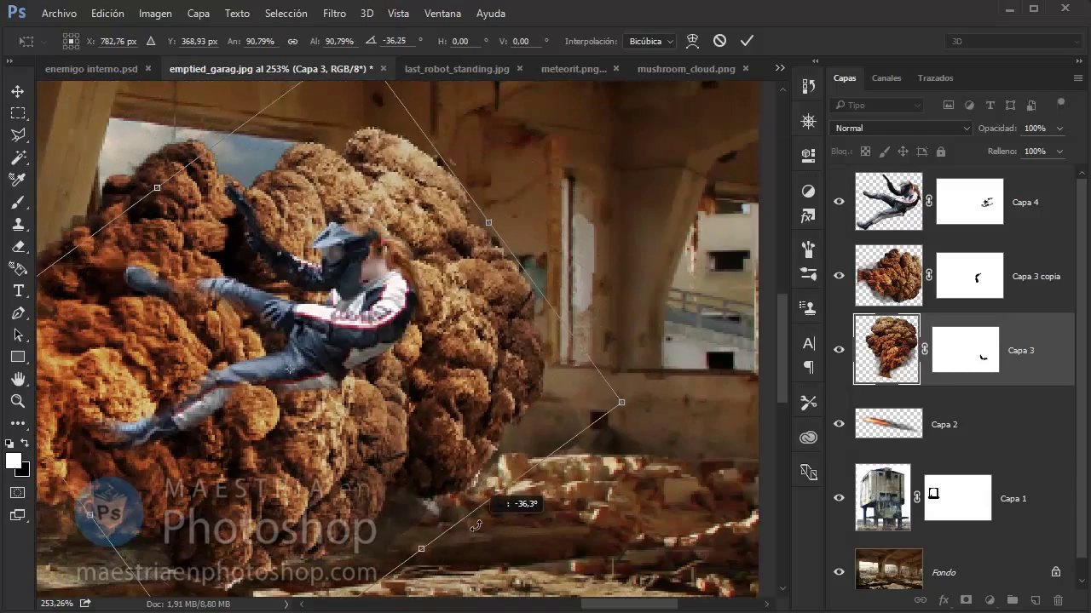
left_click_drag(505, 430, 486, 443)
key("Return")
Paint black on the lower cloud's mask to hide its lower-right edge over the rubble
left_click(979, 332)
key("b")
right_click(479, 259)
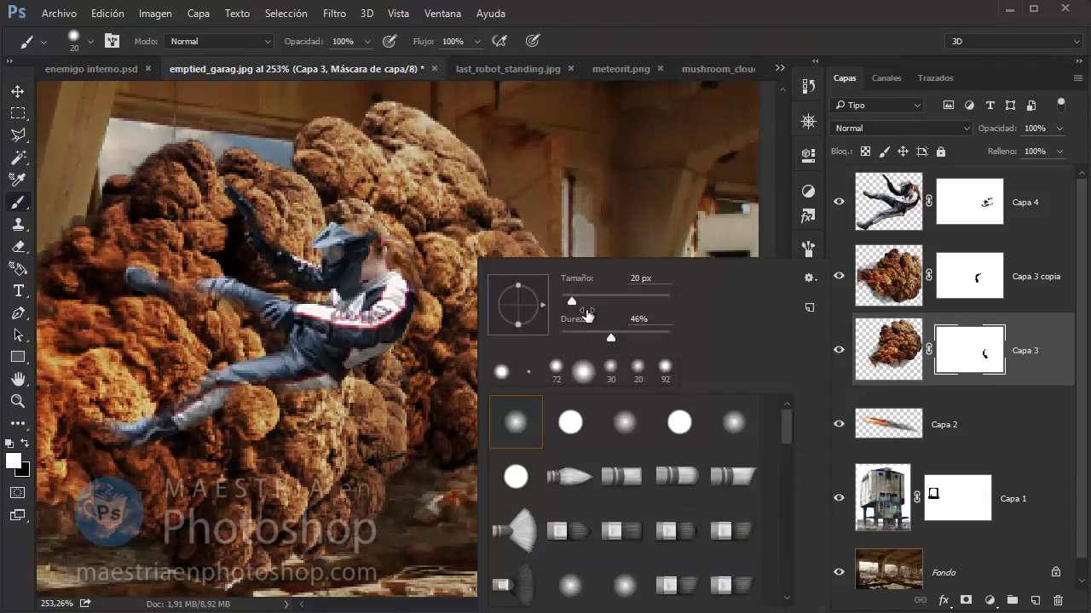
key("Return")
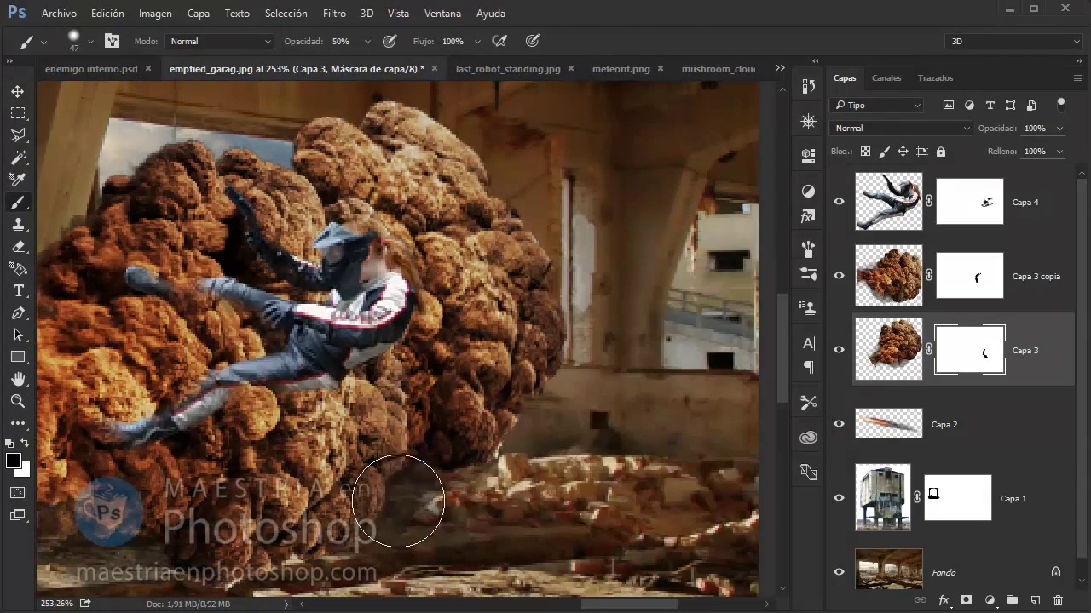
left_click_drag(398, 501, 498, 505)
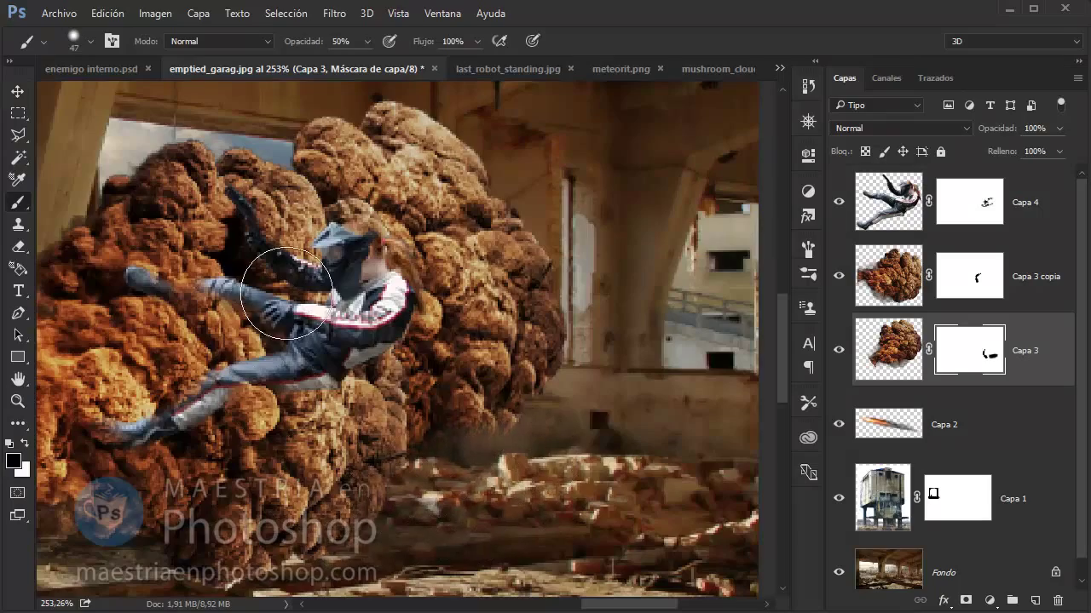
left_click_drag(414, 424, 730, 424)
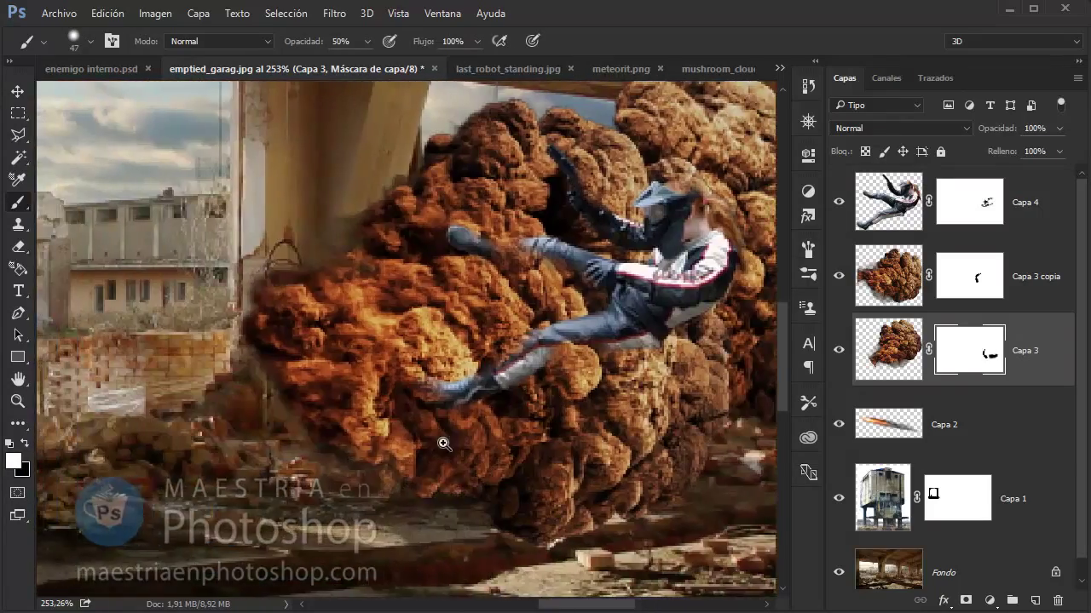
scroll(389, 446, "down", 3)
scroll(389, 445, "up", 4)
Blend the upper cloud copy's lower-left edge into the rubble via its mask
key("alt+]")
mouse_move(220, 433)
left_mouse_down()
mouse_move(207, 377)
mouse_move(231, 428)
mouse_move(443, 554)
left_mouse_up()
key("x")
key("z")
scroll(410, 437, "down", 4)
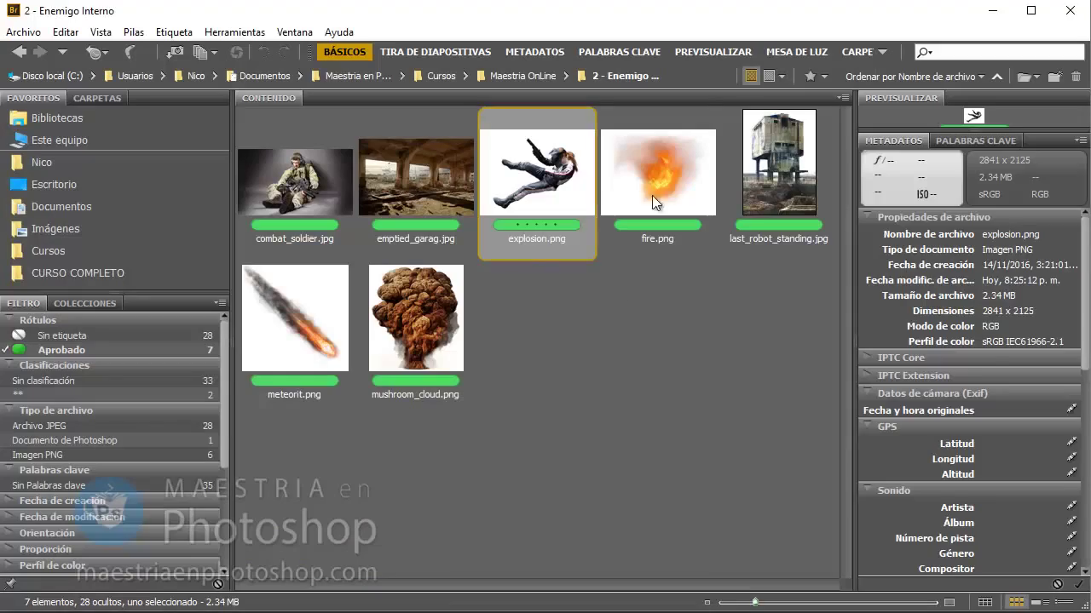
Open fire.png from Bridge and close the last_robot_standing image
right_click(652, 195)
left_click(917, 204)
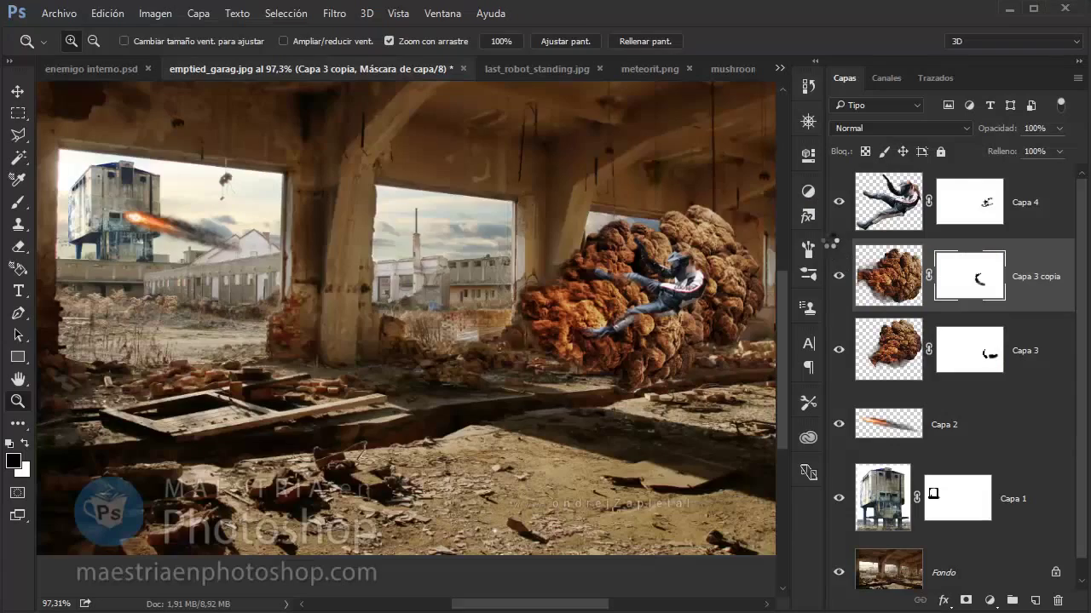
left_click(651, 329)
left_click(622, 71)
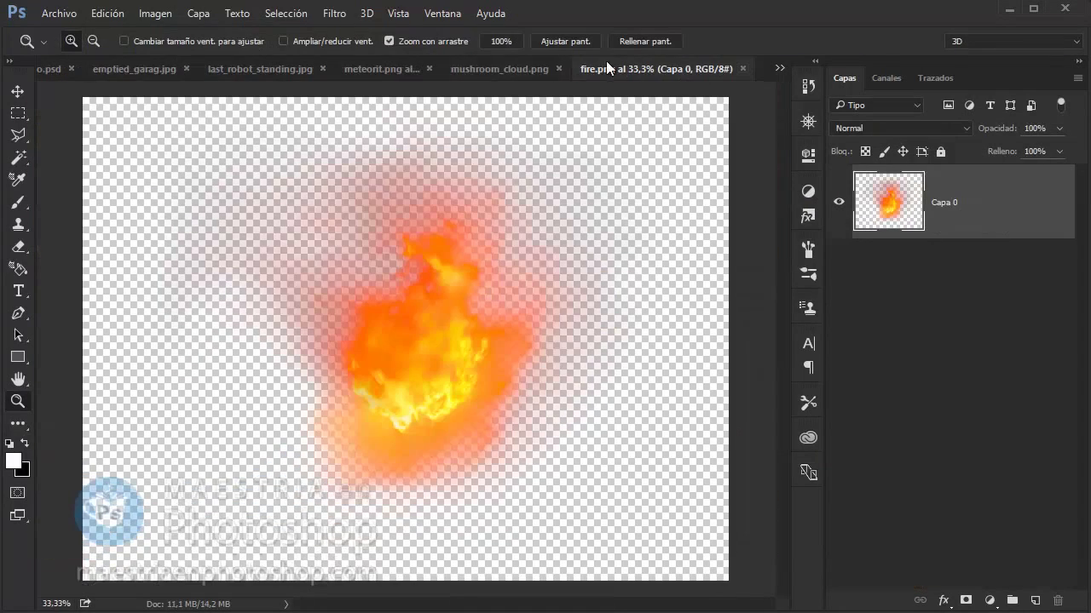
left_click(567, 67)
key("ctrl+shift+Tab")
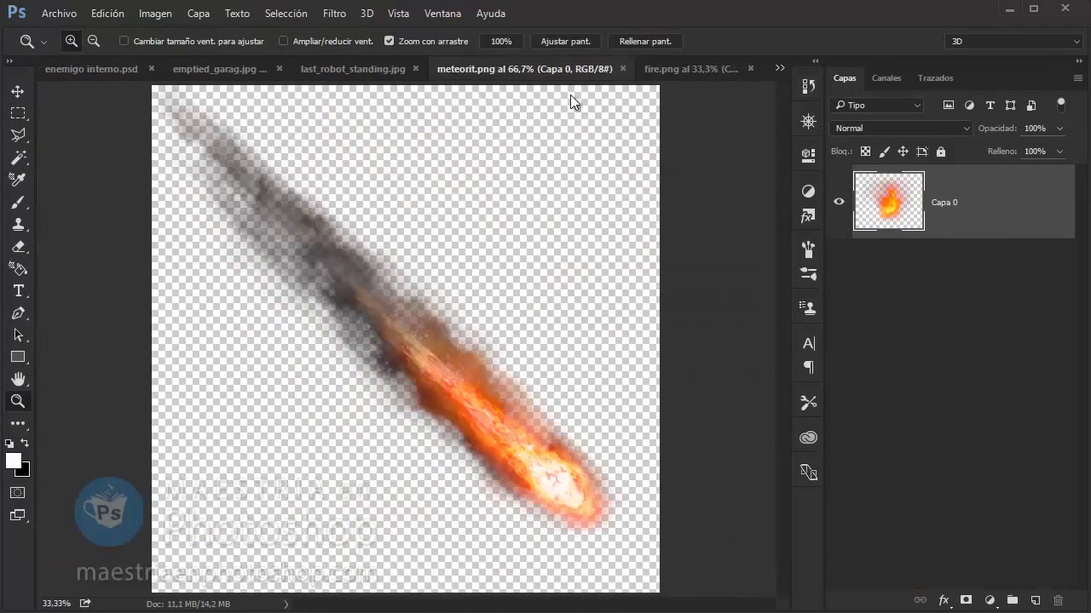
left_click(413, 68)
left_click(493, 68)
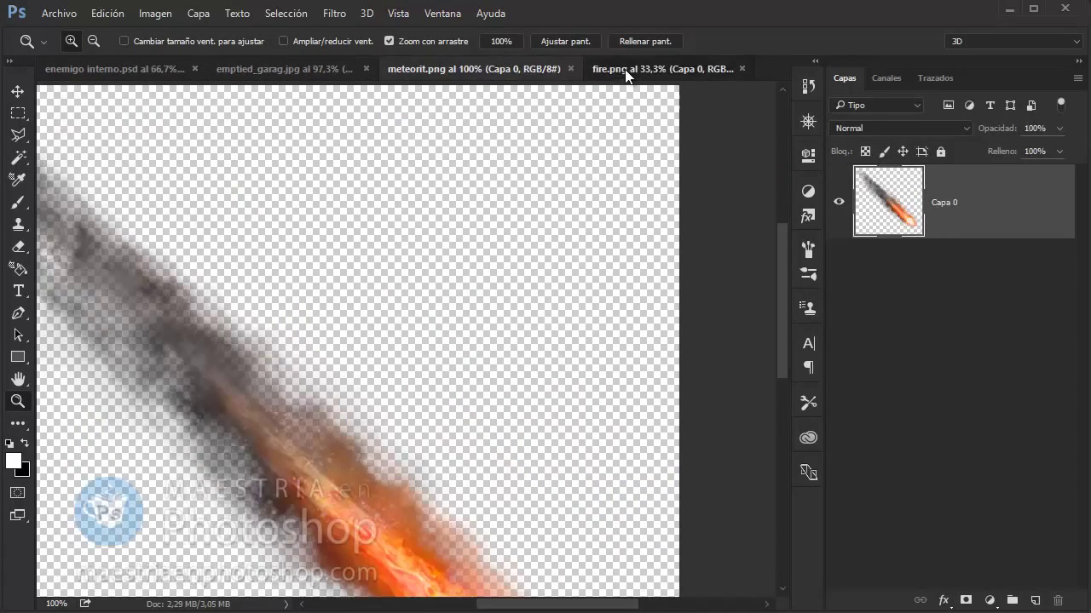
left_click(665, 68)
Drag the fire into emptied_garag, scale it to 32% and tilt it 17° over the explosion
key("v")
left_click_drag(401, 332, 418, 198)
left_click(107, 13)
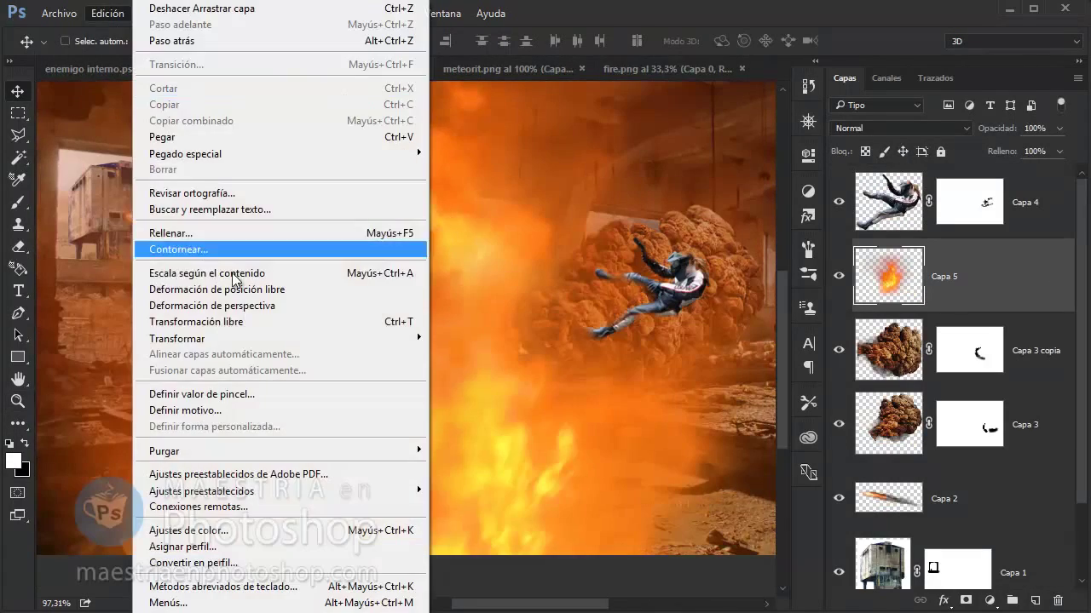
left_click(462, 361)
mouse_move(307, 49)
left_mouse_down()
mouse_move(549, 317)
mouse_move(682, 249)
left_mouse_up()
left_click_drag(404, 536, 335, 481)
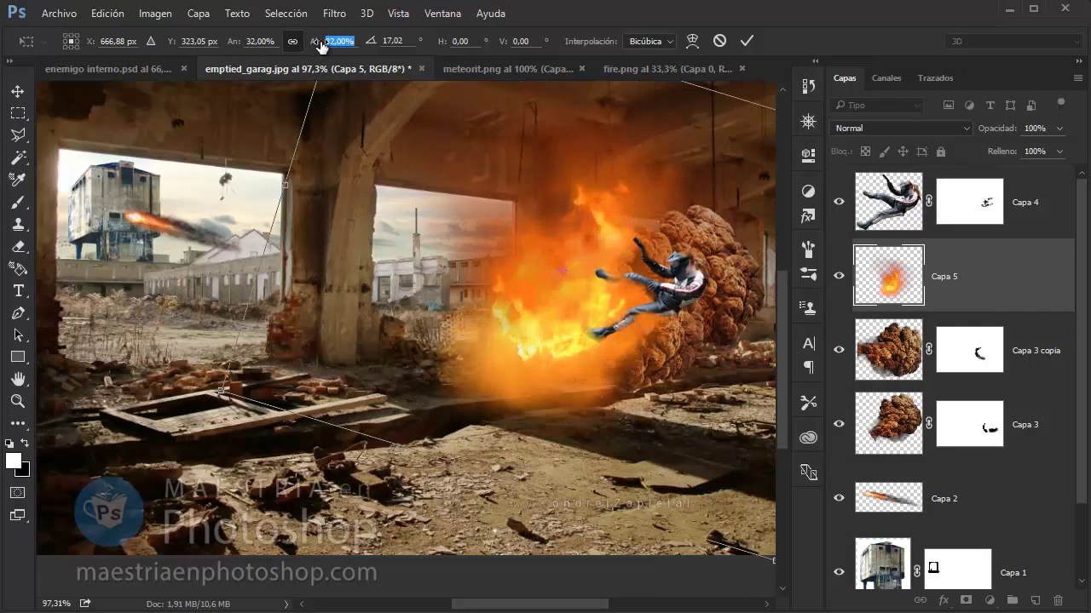
key("Return")
Adjust Capa 5's Blend If 'Esta capa' sliders so the fire's darker tones drop out
mouse_move(969, 302)
left_mouse_down()
mouse_move(996, 433)
mouse_move(1023, 268)
left_mouse_up()
double_click(1029, 267)
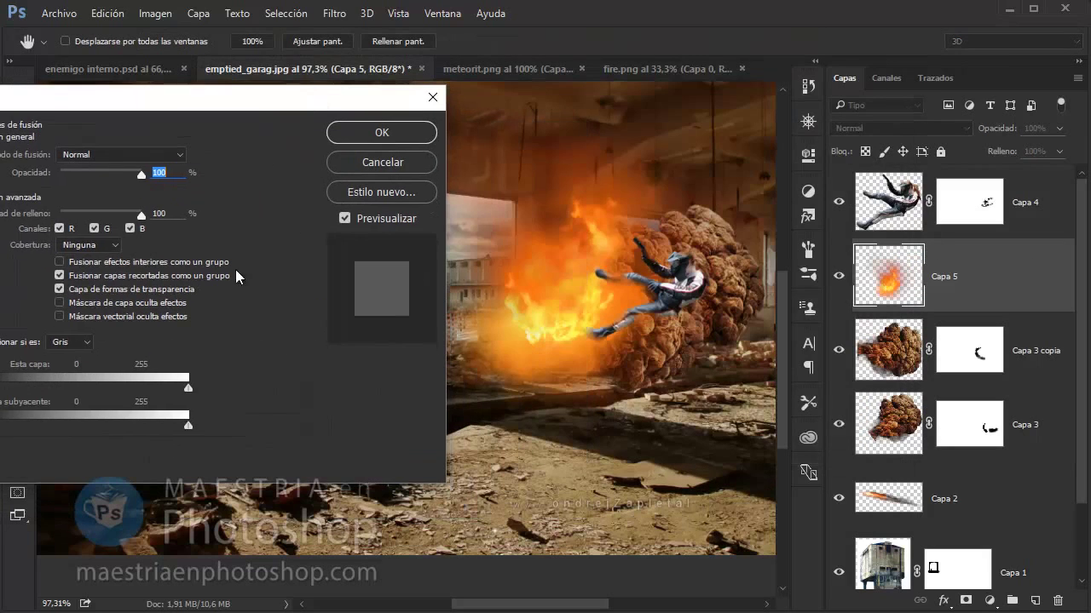
left_click_drag(189, 388, 42, 393)
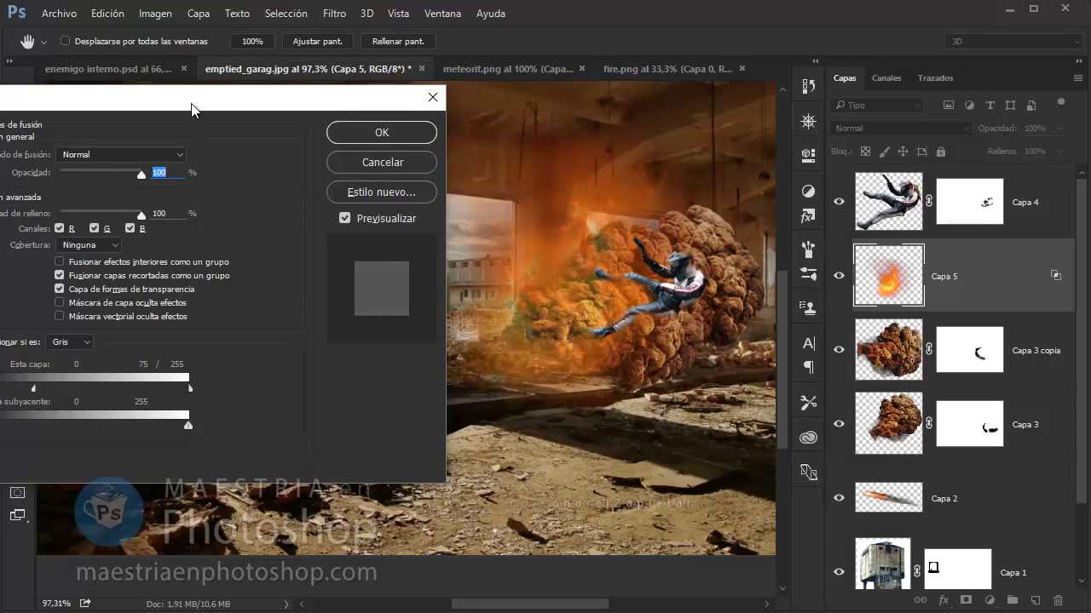
left_click_drag(192, 109, 221, 119)
left_click_drag(2, 398, 16, 398)
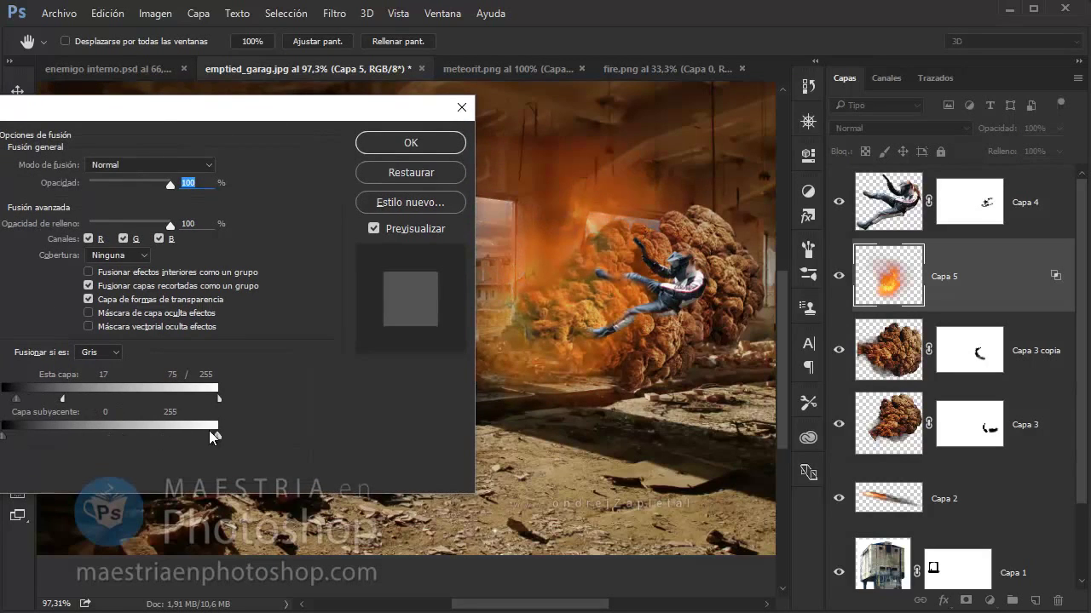
left_click_drag(243, 109, 56, 142)
Confirm the fire's blending settings and duplicate Capa 5 as Capa 5 copia
left_click(188, 262)
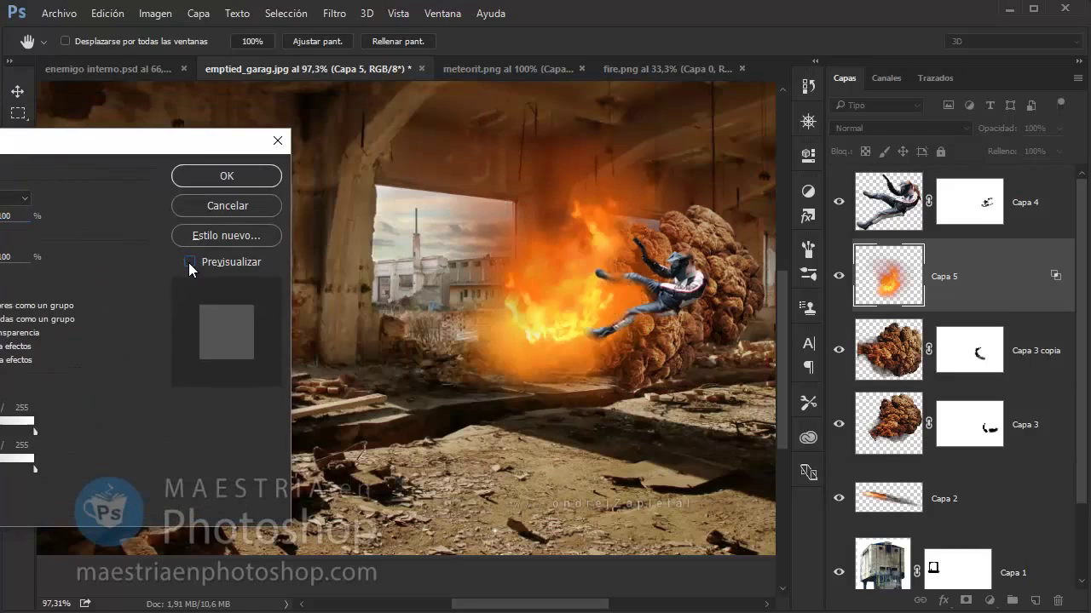
left_click(250, 179)
right_click(970, 303)
left_click(588, 166)
Clear the blending options from Capa 5 copia, keeping it in Normal mode
key("Return")
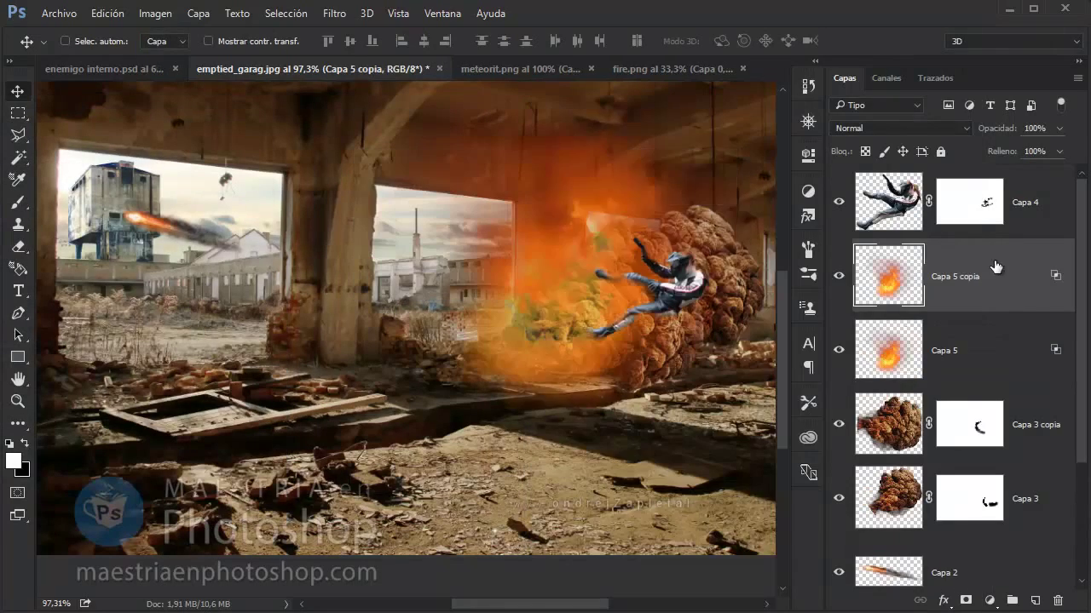
right_click(993, 267)
left_click(604, 478)
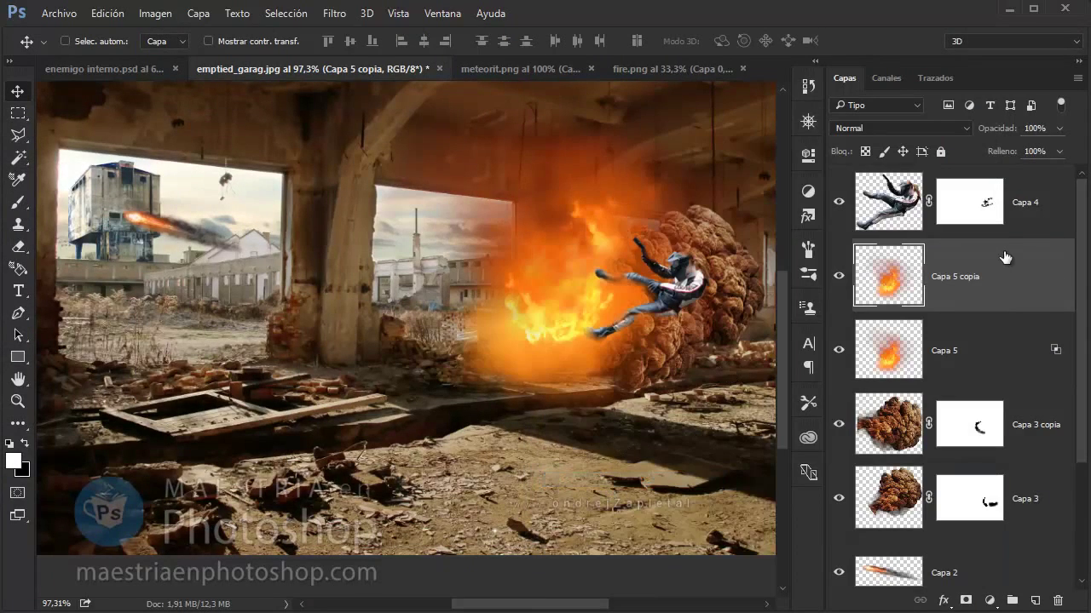
left_click(891, 128)
left_click(903, 179)
key("Down")
key("Down")
key("Down")
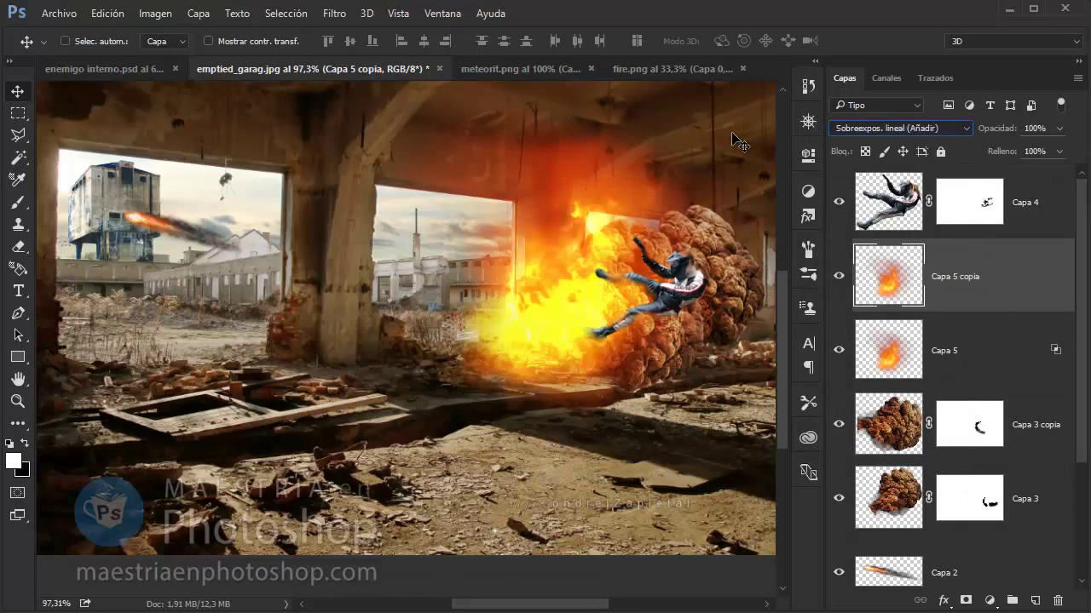
key("Down")
key("Up")
key("Up")
key("Up")
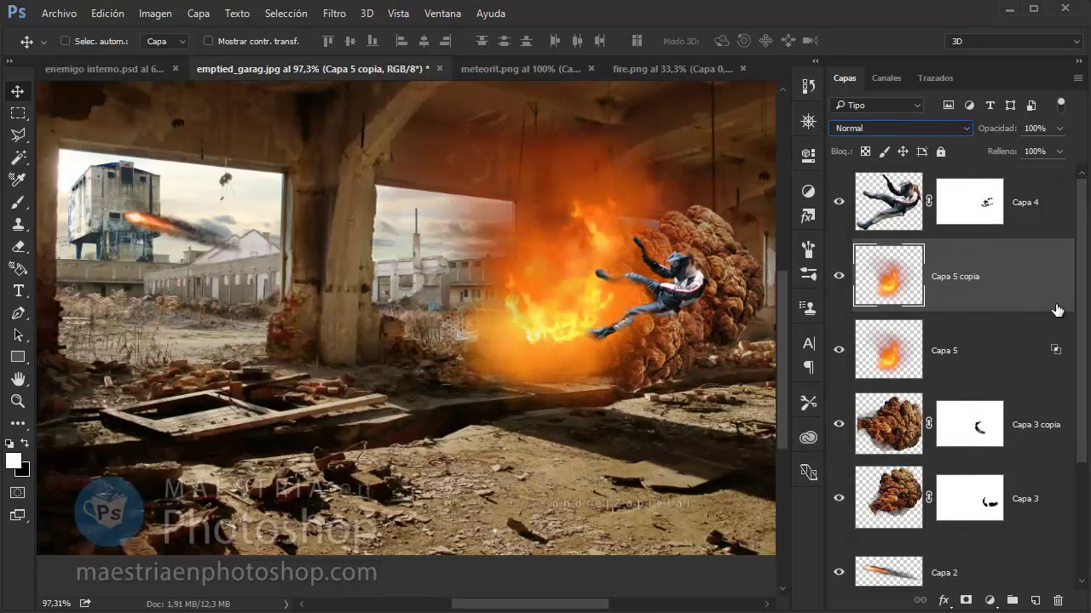
Add a mask to Capa 5 copia and fill it with black to hide the copy
left_click(968, 601)
left_click(98, 13)
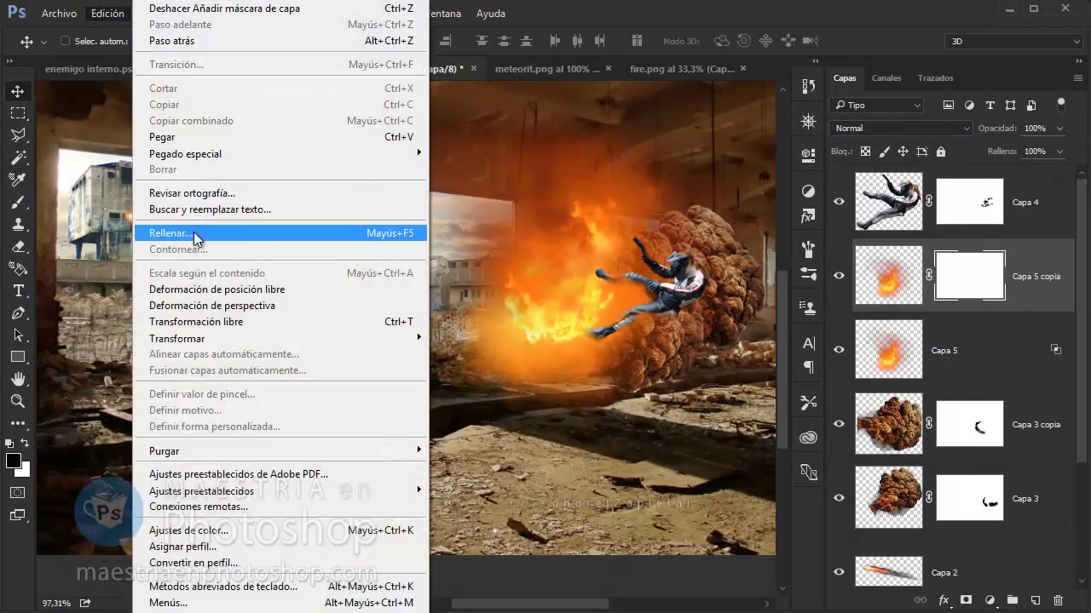
left_click(187, 238)
left_click(567, 169)
left_click(545, 282)
left_click(714, 173)
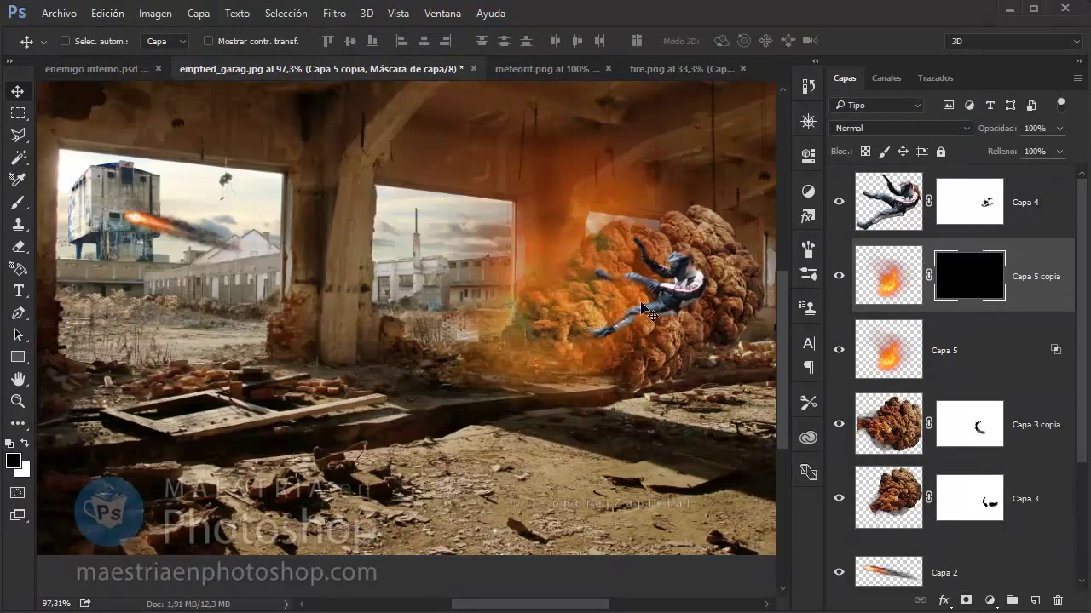
Paint a small patch of fire glow back into the copy's mask near the kicking soldier
key("b")
left_click_drag(539, 325, 545, 310)
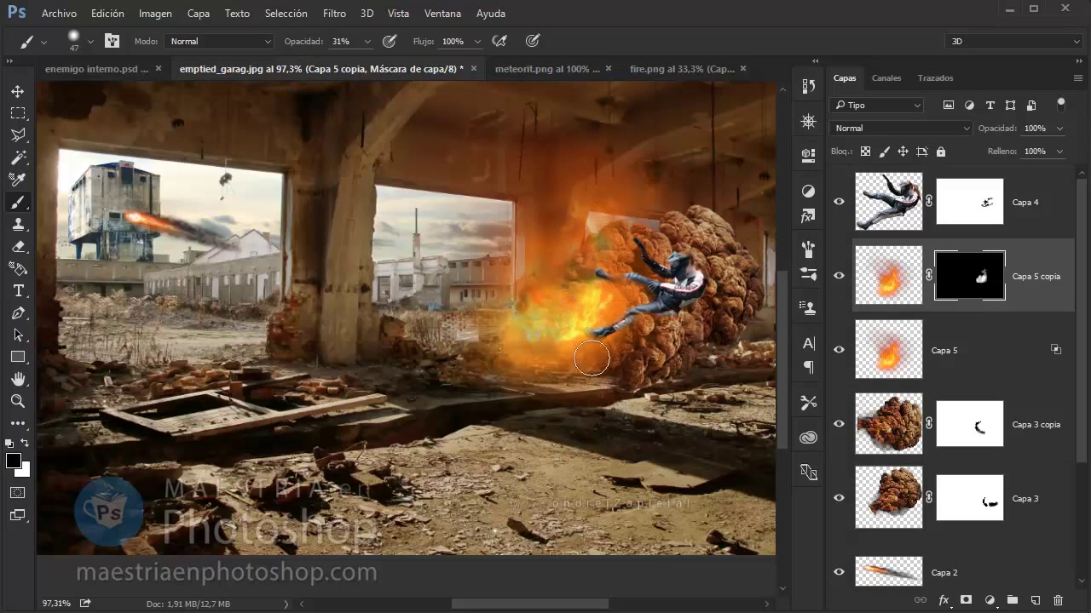
key("z")
left_click_drag(639, 333, 707, 333)
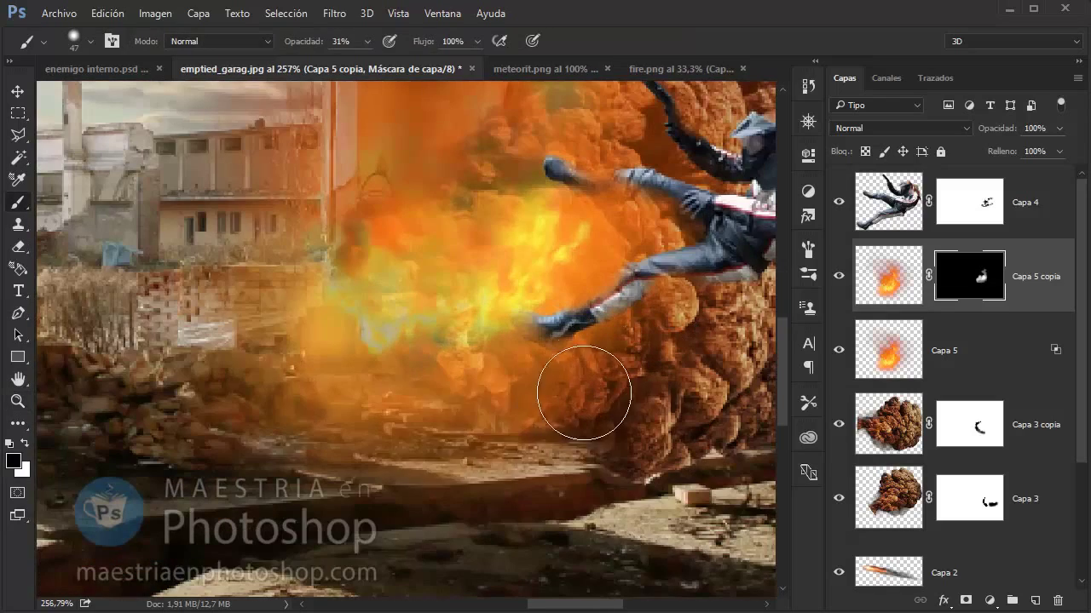
mouse_move(431, 301)
left_mouse_down()
mouse_move(491, 284)
mouse_move(462, 293)
mouse_move(365, 454)
left_mouse_up()
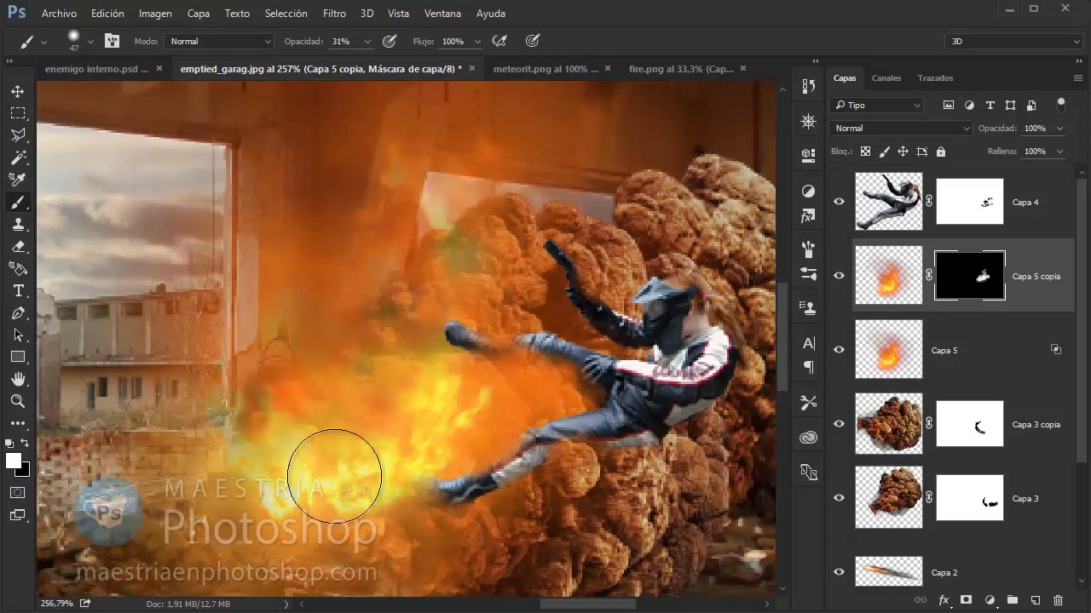
Lower Capa 5 copia's opacity and set Capa 5 opacity to 98%
mouse_move(997, 128)
left_mouse_down()
mouse_move(994, 146)
mouse_move(983, 136)
mouse_move(1005, 139)
left_mouse_up()
key("alt+bracketleft")
key("z")
left_click(494, 321, "alt")
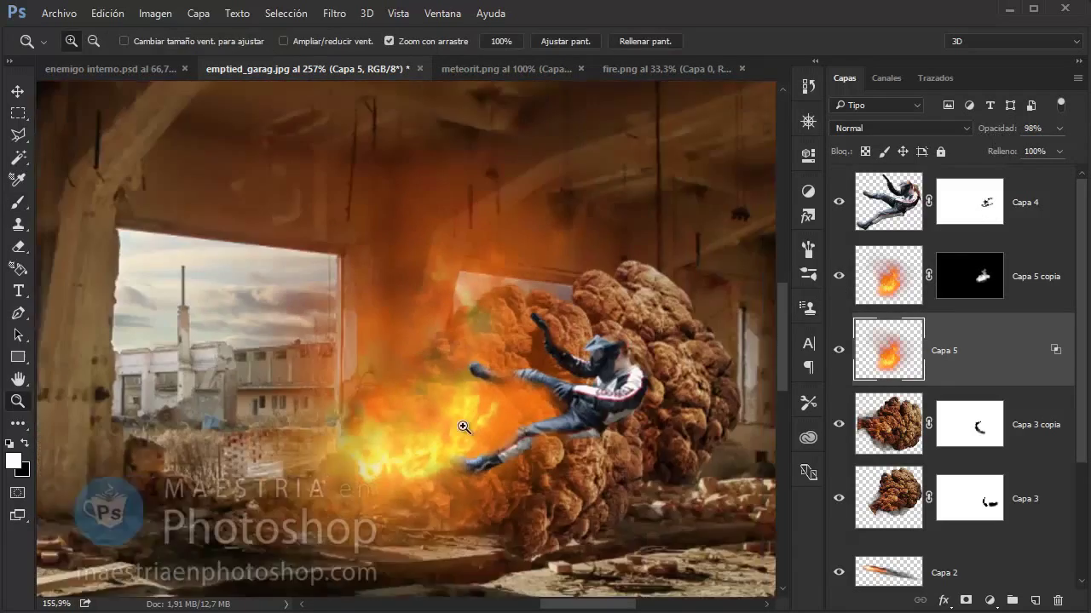
left_click(397, 324, "alt")
left_click(343, 382, "alt")
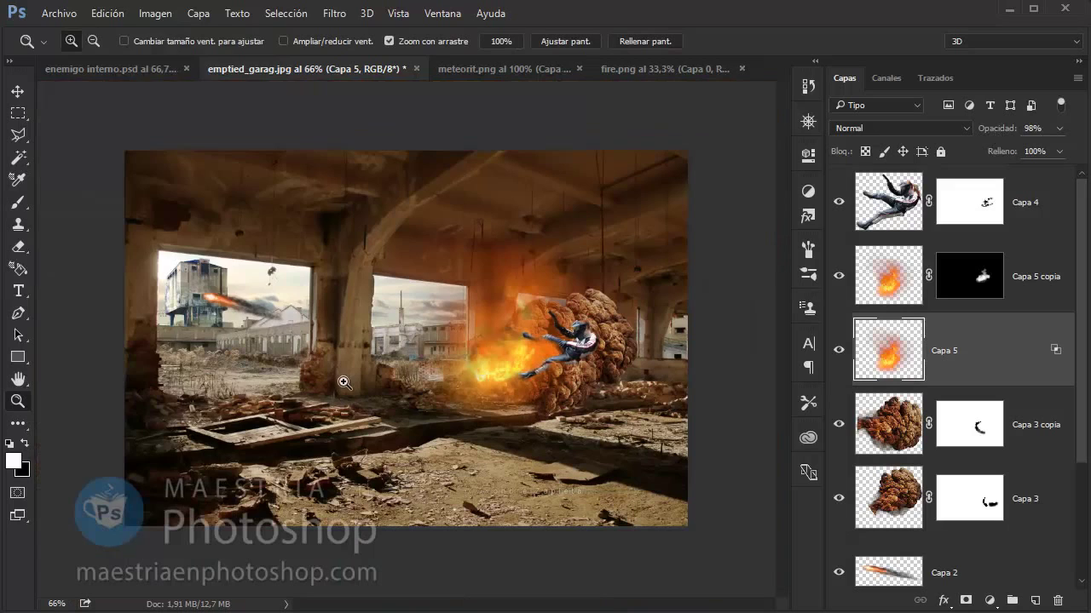
Save the composite as Enemigo-Interno.psd
left_click(71, 12)
left_click(144, 205)
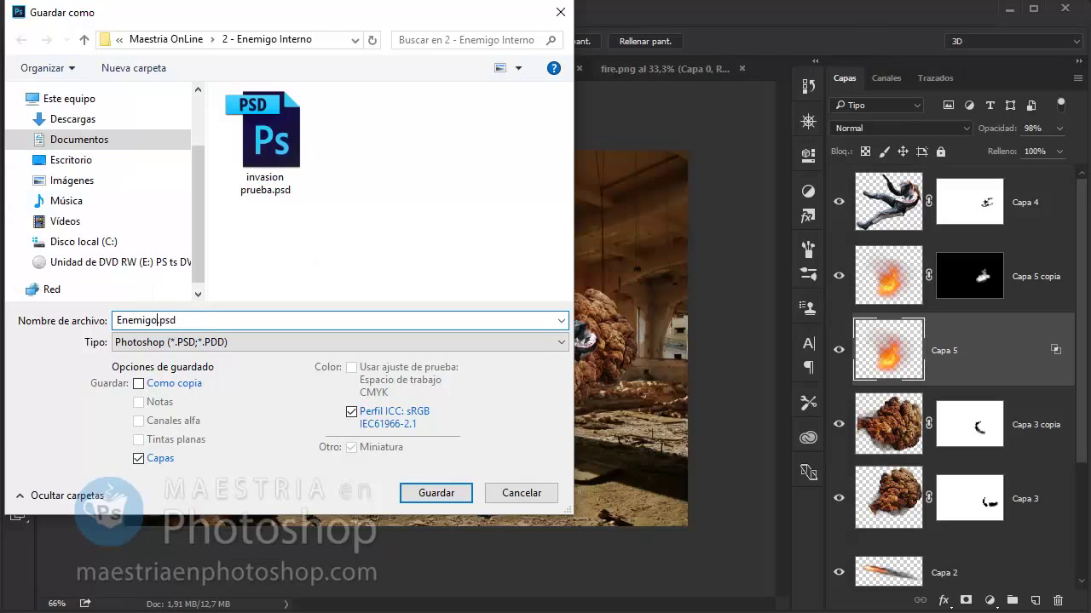
key("Return")
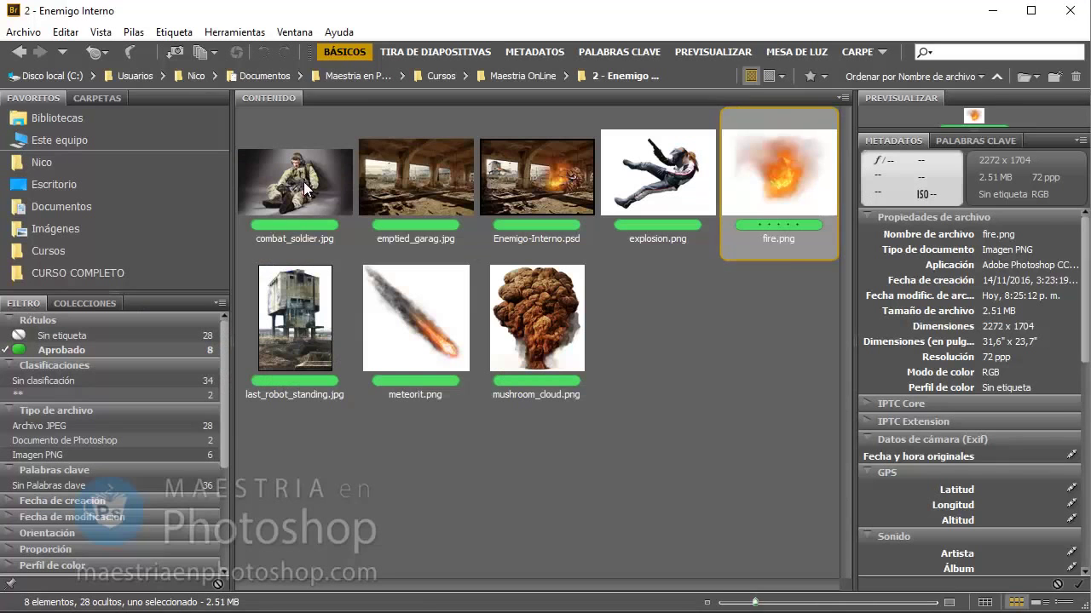
Show all images and label the standing operator soldier photo as Aprobado
left_click(304, 182)
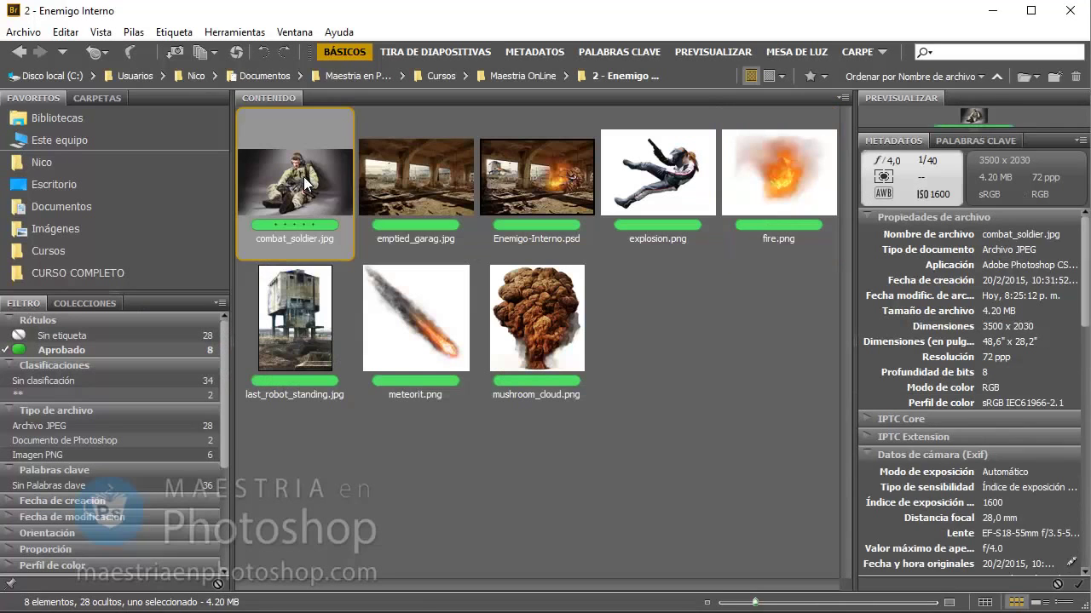
left_click(138, 351)
scroll(604, 354, "down", 3)
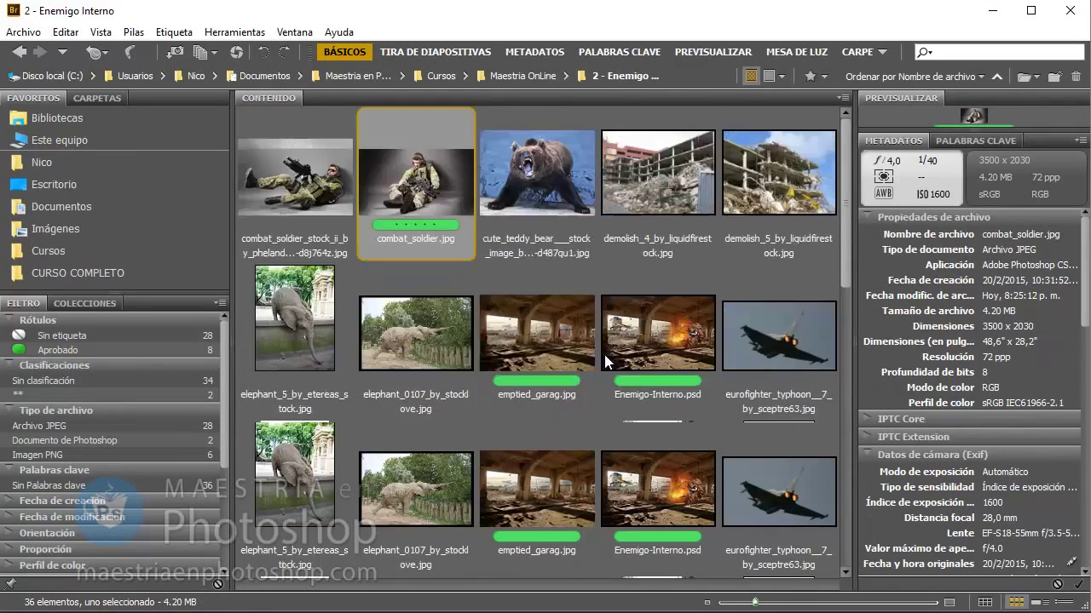
scroll(604, 354, "down", 3)
left_click(648, 340)
right_click(690, 293)
mouse_move(738, 563)
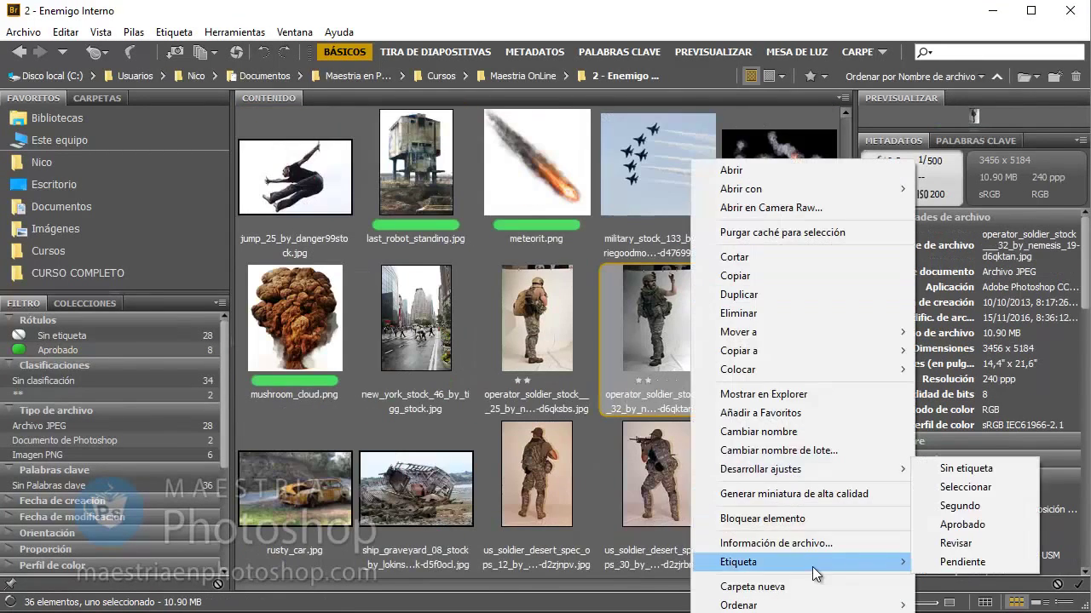
left_click(955, 532)
Open the operator soldier photo and combat_soldier.jpg together in Photoshop
right_click(662, 316)
left_click(295, 181, "ctrl")
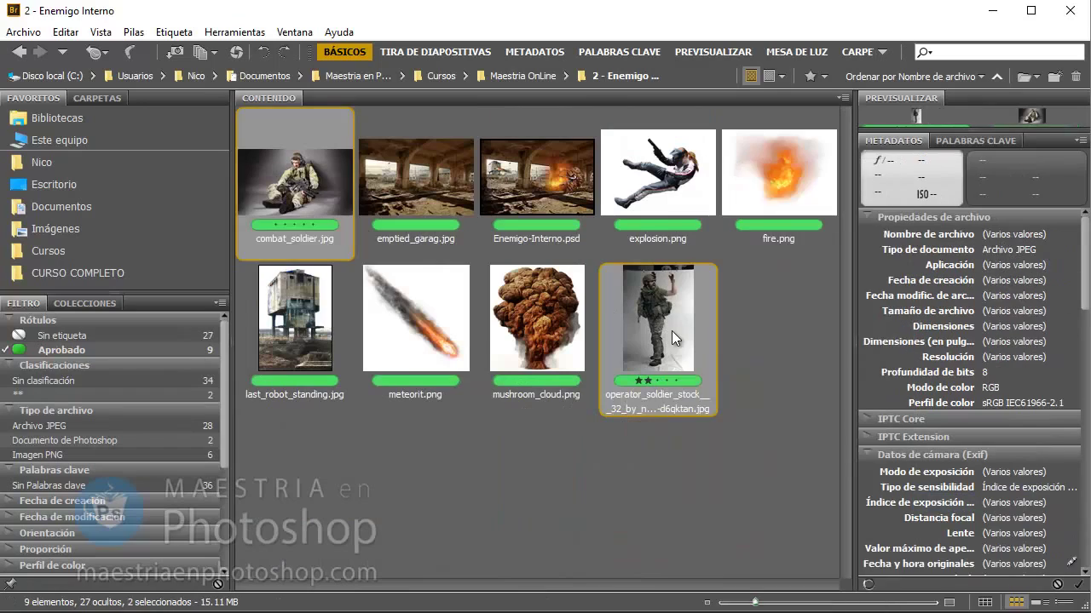
right_click(672, 332)
left_click(552, 207)
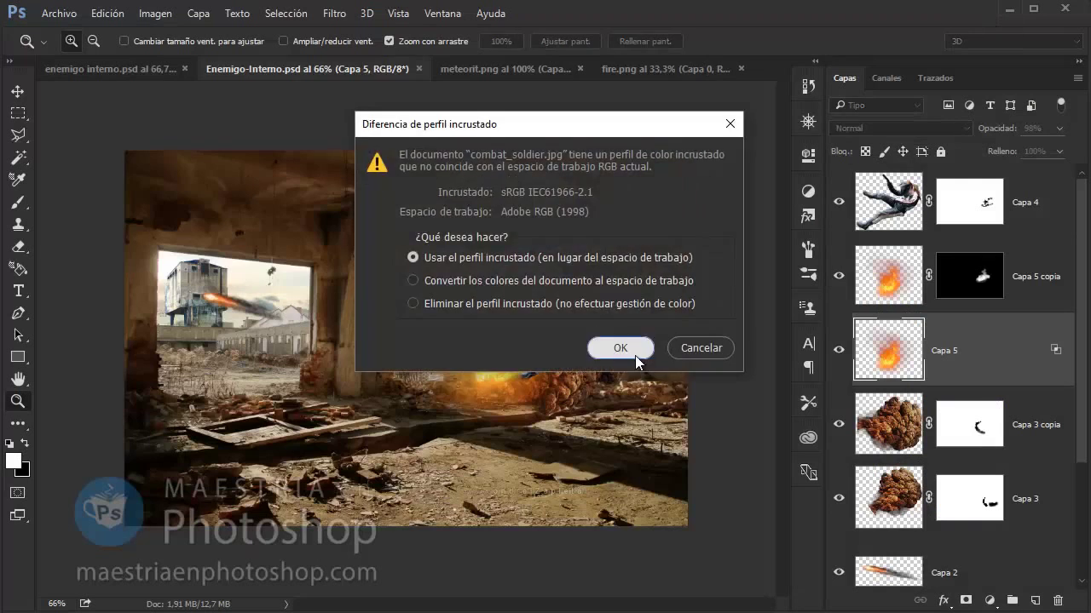
Accept the colour profile and drag meteorit.png into the Enemigo-Interno composite
left_click(621, 347)
left_click(290, 68)
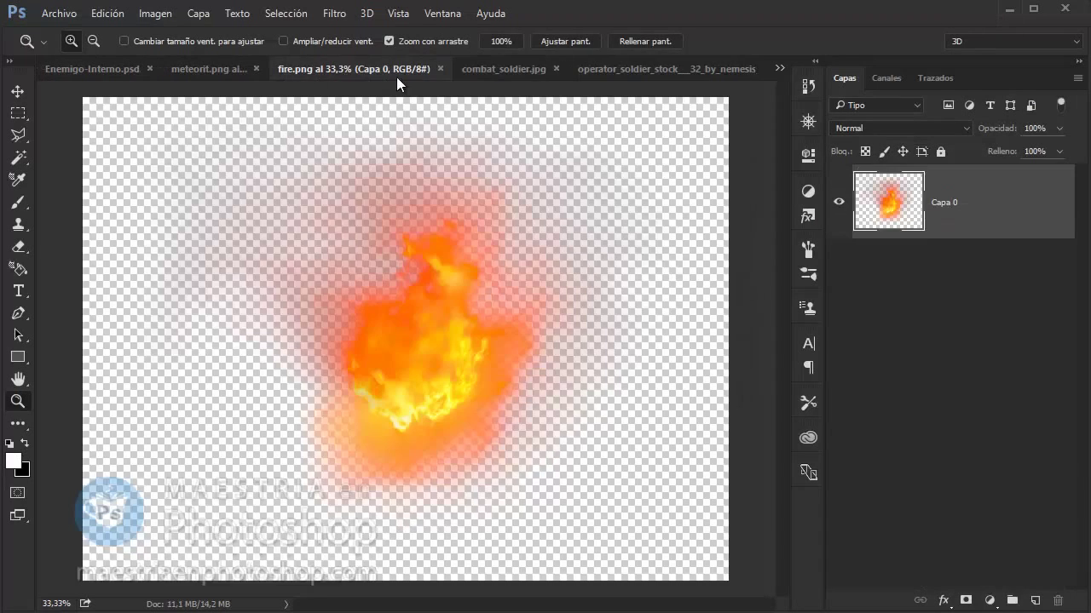
left_click(247, 69)
left_click(17, 92)
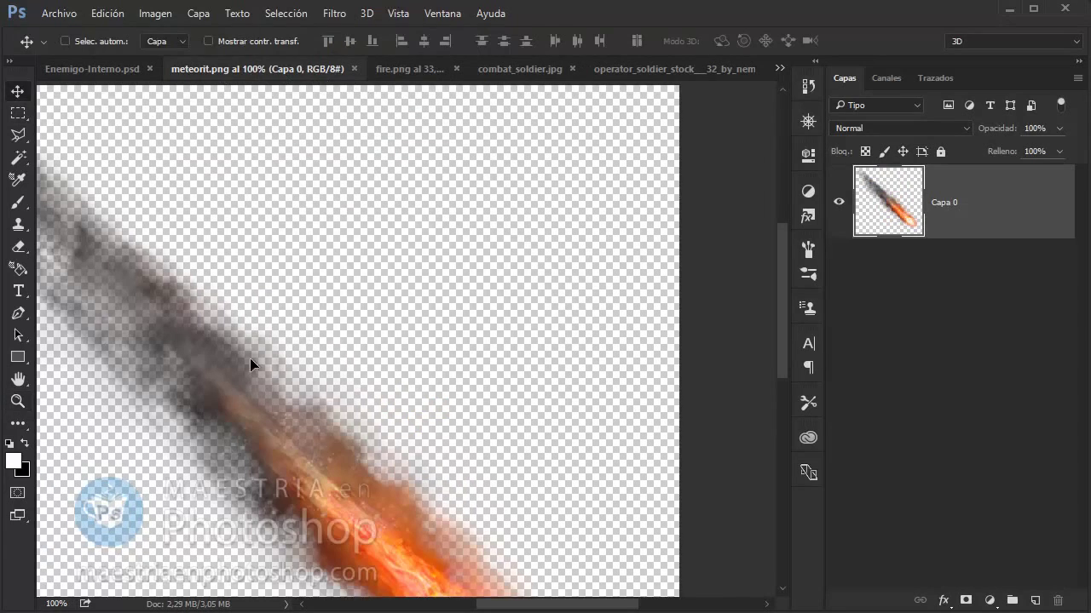
left_click_drag(253, 365, 417, 194)
Scale the meteor to about 12% and place it at the soldier's raised fist
left_click(108, 13)
mouse_move(177, 338)
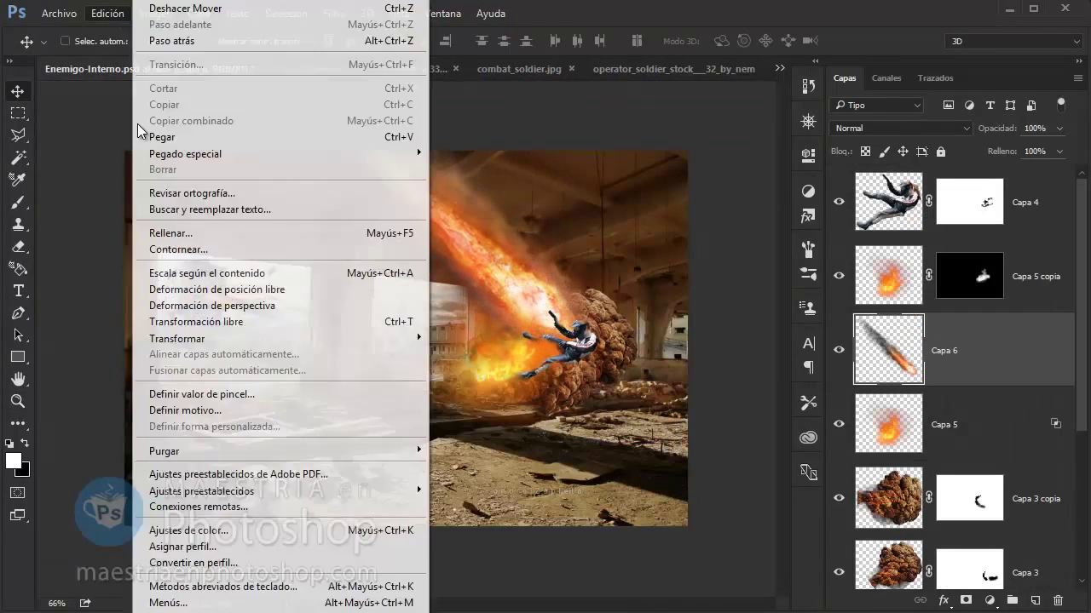
left_click(451, 358)
left_click_drag(621, 398, 438, 239)
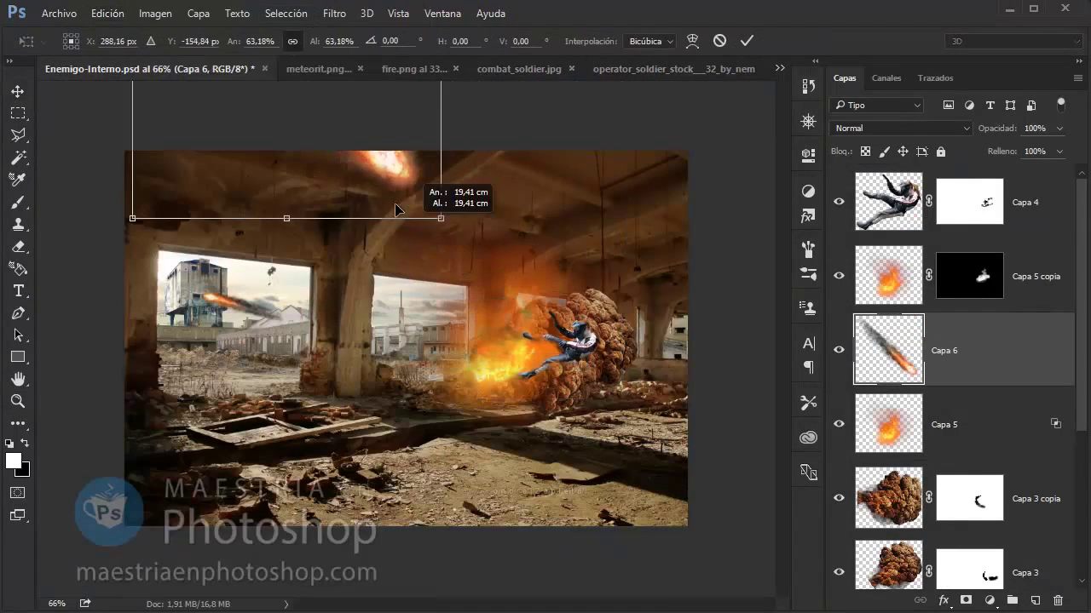
scroll(537, 358, "up", 3)
mouse_move(362, 138)
left_mouse_down()
mouse_move(612, 304)
mouse_move(450, 170)
left_mouse_up()
scroll(450, 171, "up", 3)
left_click_drag(547, 232, 463, 168)
scroll(463, 169, "up", 3)
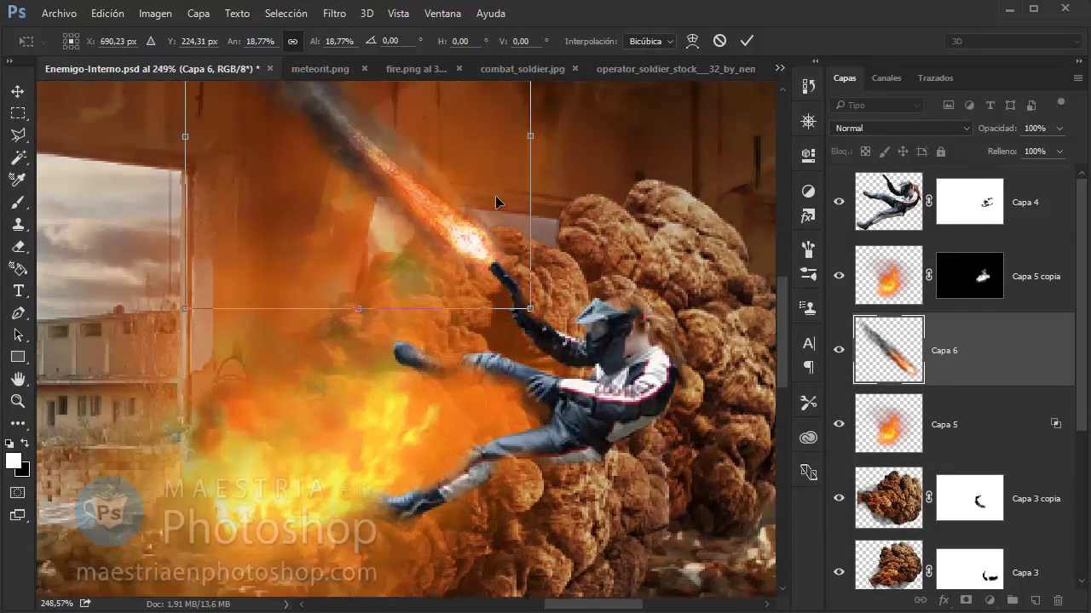
left_click_drag(472, 278, 386, 193)
left_click_drag(315, 122, 466, 283)
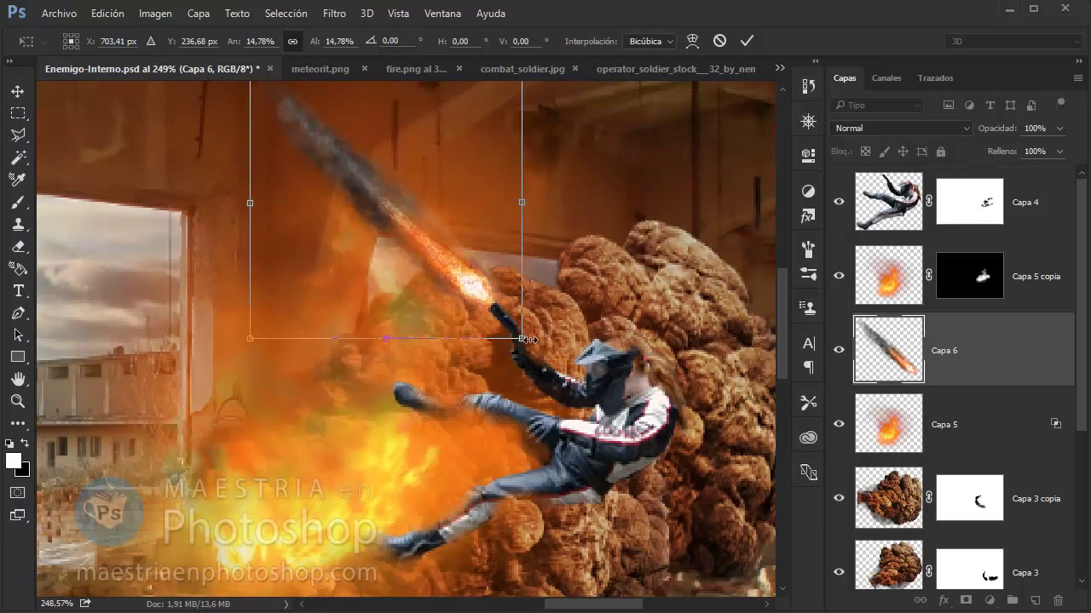
mouse_move(521, 339)
left_mouse_down()
mouse_move(462, 285)
mouse_move(490, 304)
left_mouse_up()
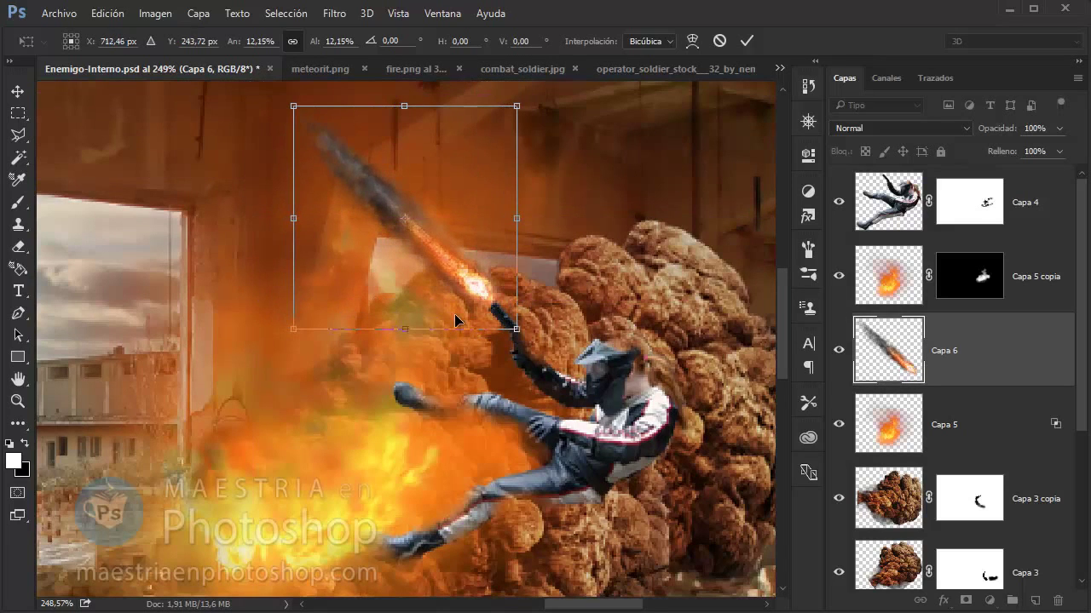
key("Return")
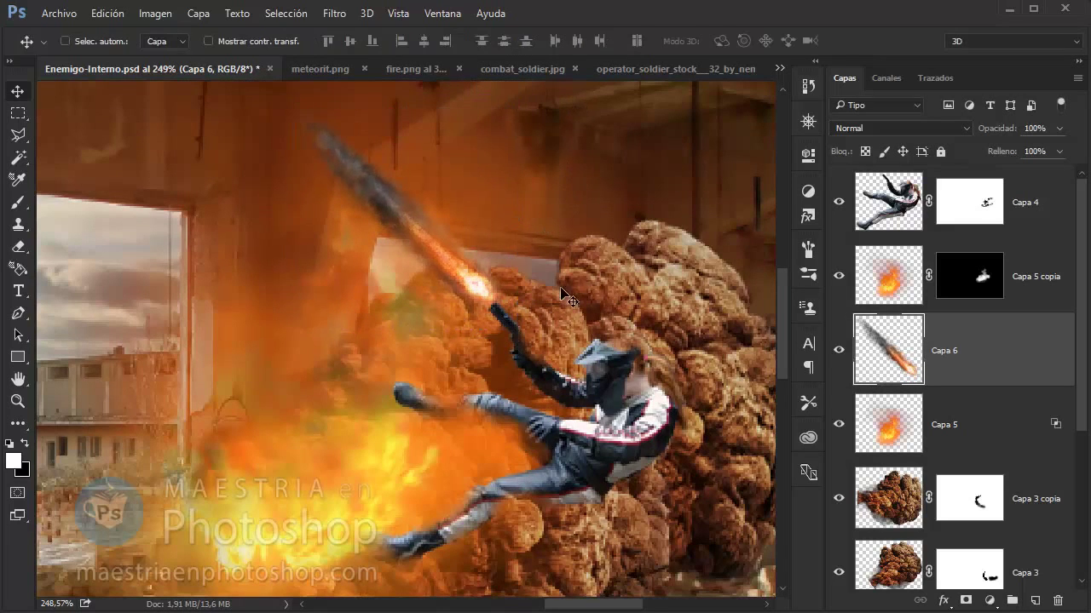
Stack Capa 6 above Capa 4 and nudge the meteor into line with the fist
left_click_drag(1001, 349, 1014, 200)
key("z")
left_click(483, 274)
key("v")
left_click_drag(483, 273, 501, 287)
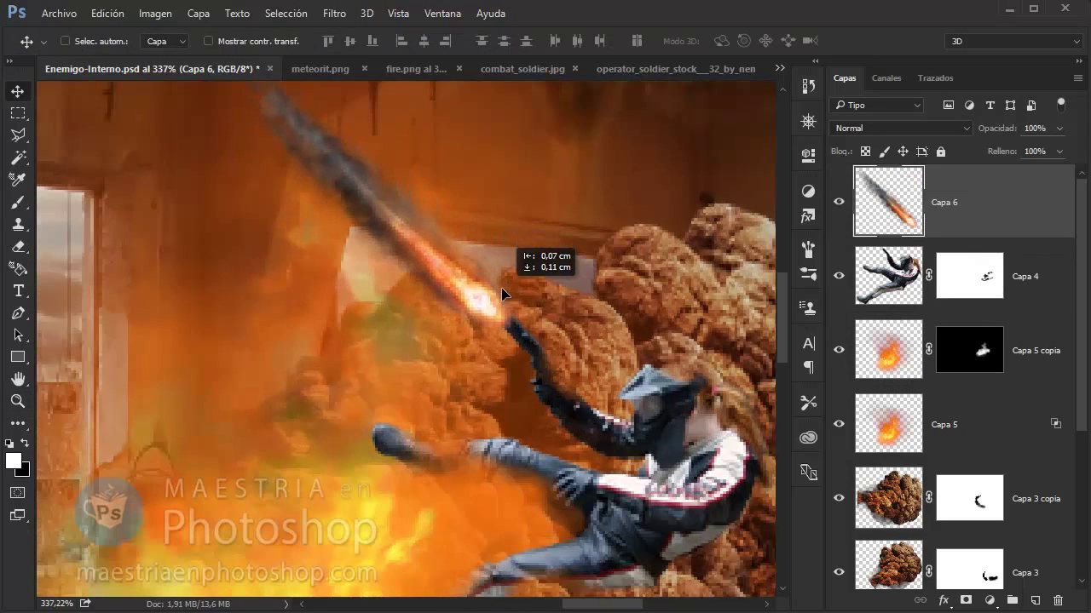
Turn the meteor blue with a Hue/Saturation hue shift of -147
left_click(155, 12)
left_click(532, 150)
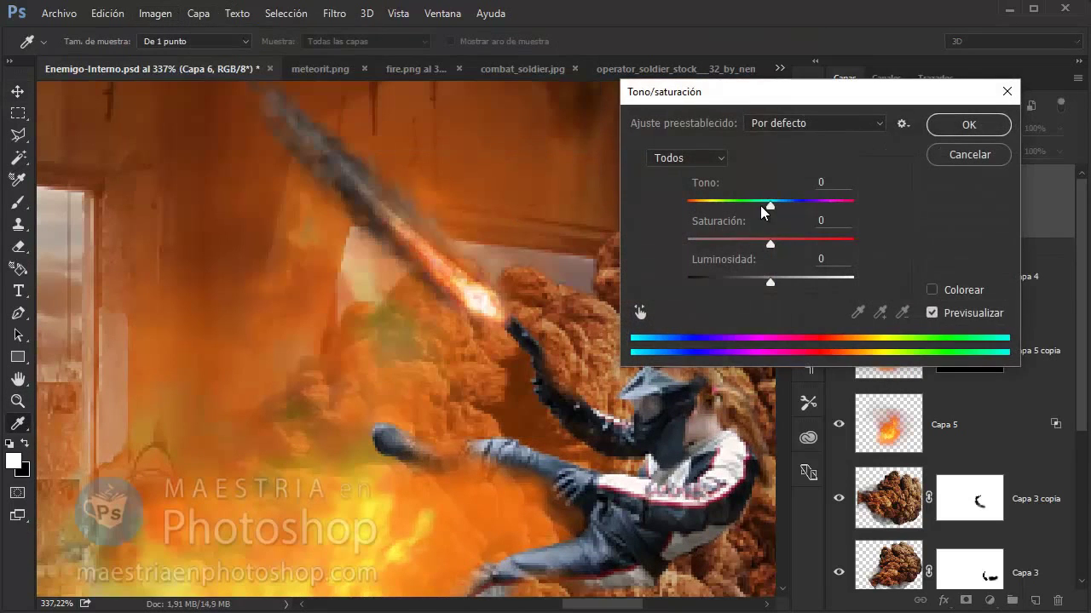
mouse_move(770, 207)
left_mouse_down()
mouse_move(848, 209)
mouse_move(698, 210)
left_mouse_up()
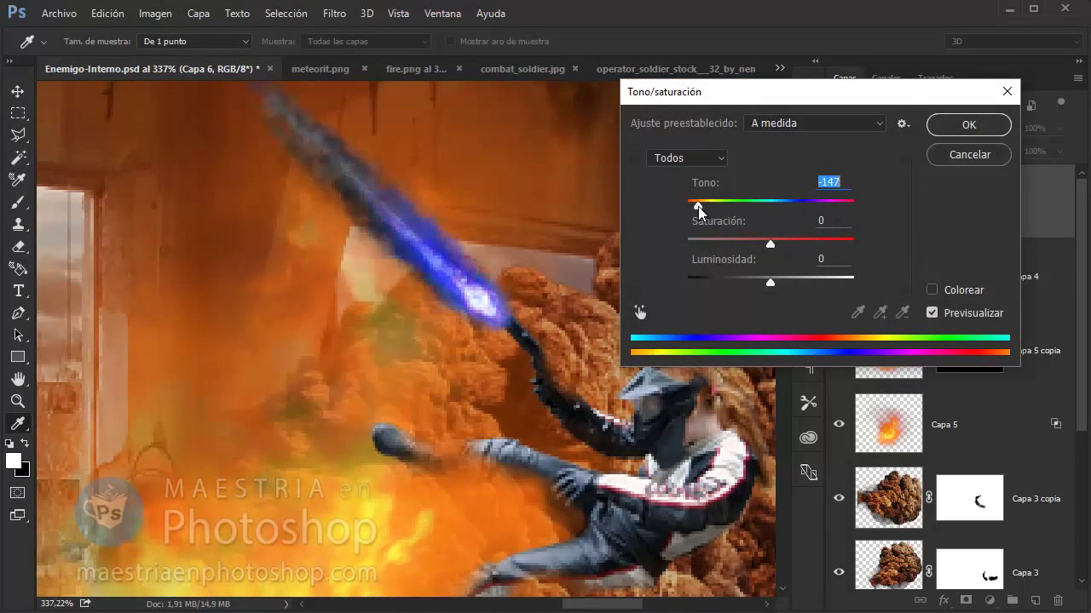
left_click(965, 125)
key("z")
mouse_move(628, 341)
left_mouse_down()
mouse_move(589, 358)
mouse_move(653, 312)
left_mouse_up()
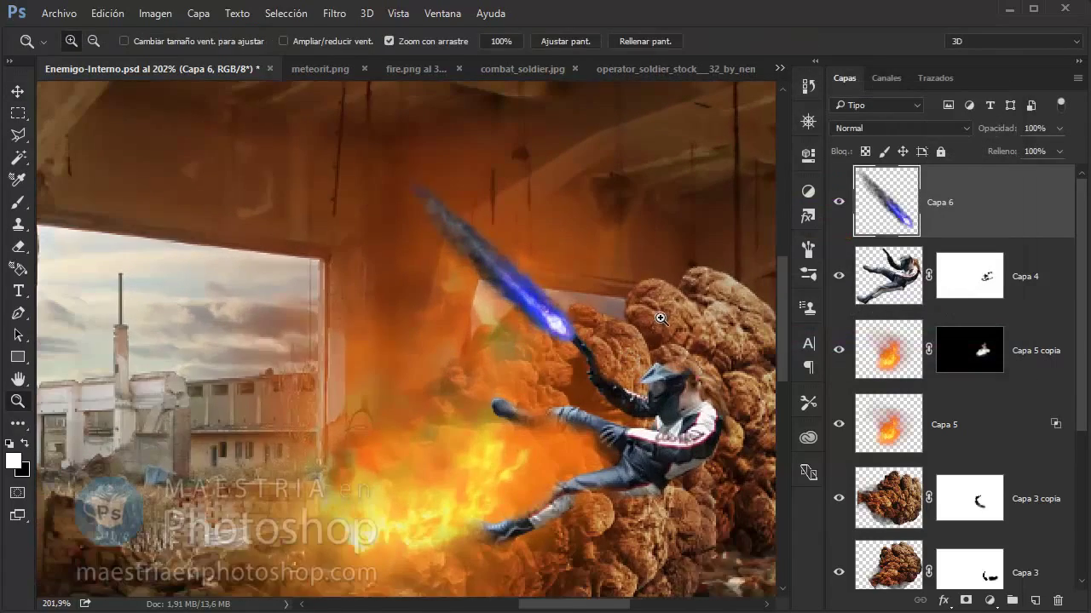
Shrink the blue meteor slightly from its top corner
key("alt+e")
left_click(460, 361)
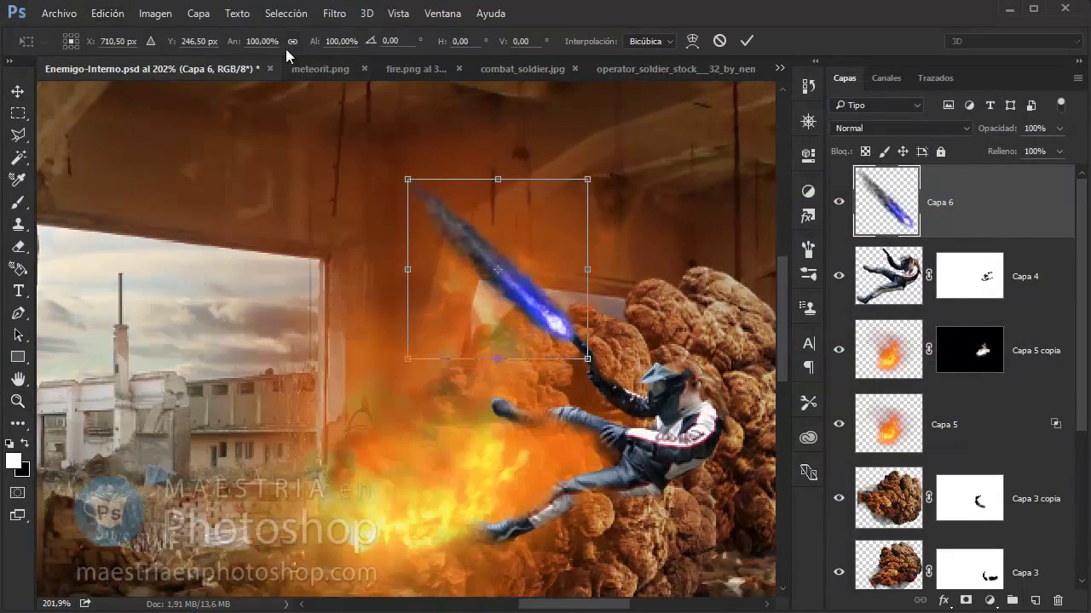
left_click_drag(408, 180, 448, 217)
key("Return")
key("ctrl+0")
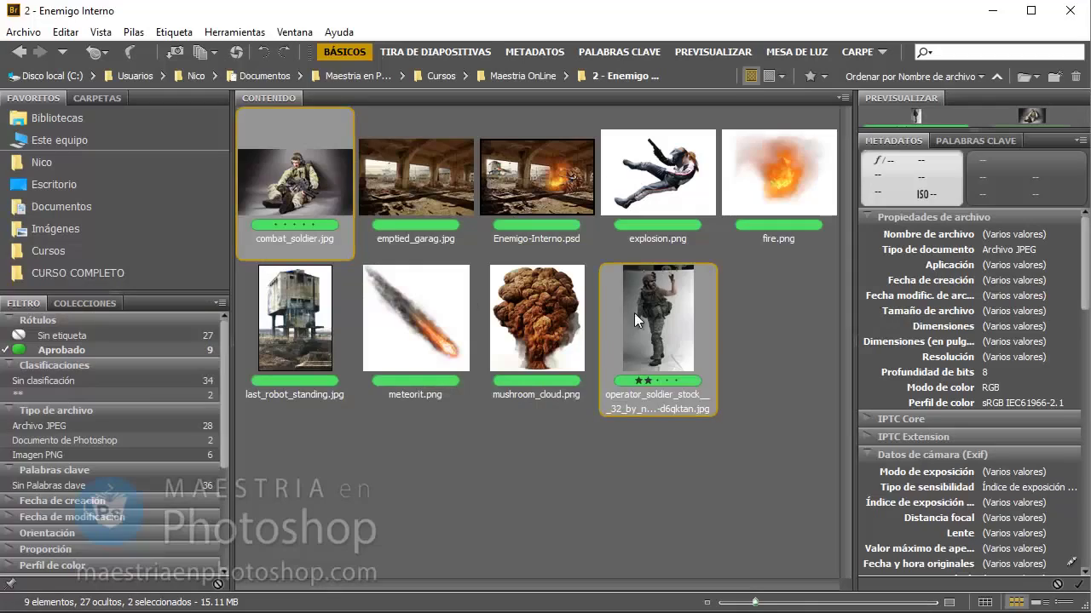
In Bridge, show all images and label rusty_car.jpg as Aprobado
left_click(98, 349)
scroll(507, 302, "down", 5)
scroll(506, 302, "down", 5)
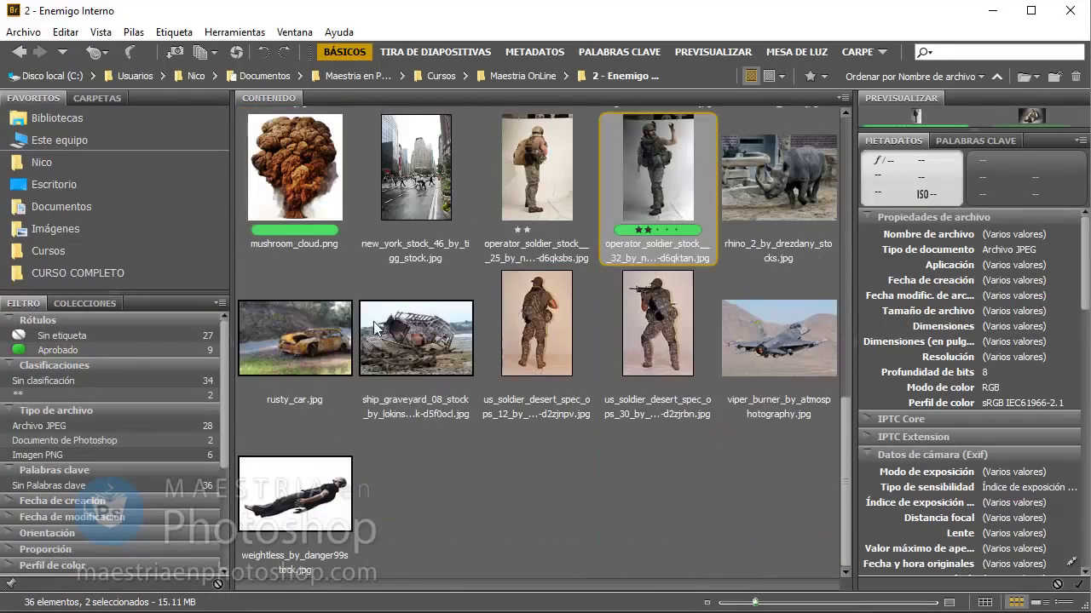
left_click(339, 339)
right_click(339, 340)
left_click(614, 528)
Filter to approved images and open rusty_car.jpg in Photoshop
left_click(59, 349)
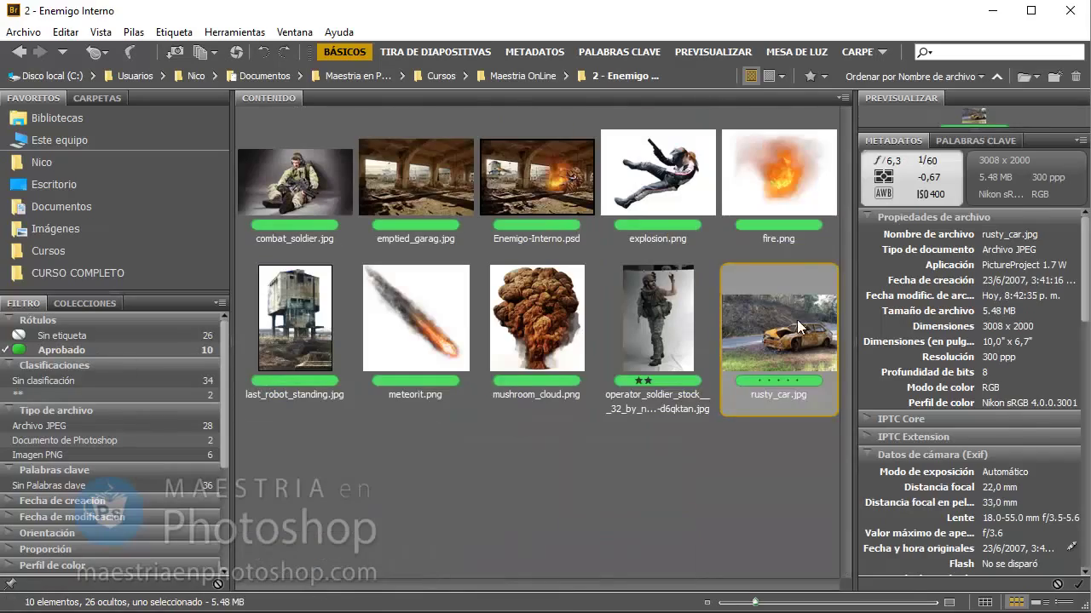
right_click(796, 320)
left_click(724, 207)
Copy a rectangle around the rusty car and paste it into the Enemigo-Interno composite as a new layer
key("Return")
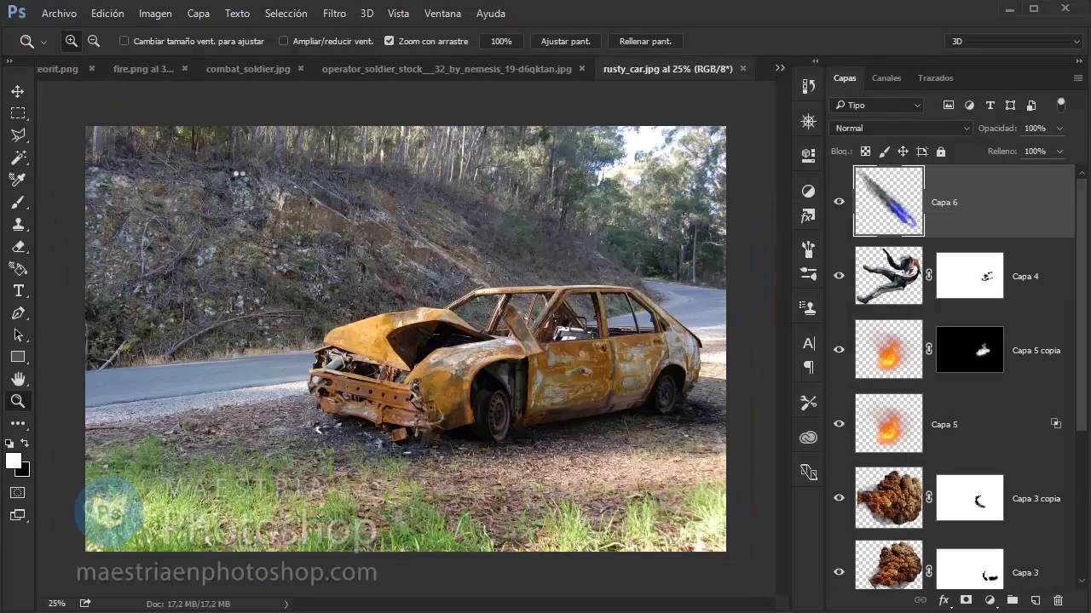
key("m")
left_click_drag(296, 260, 725, 464)
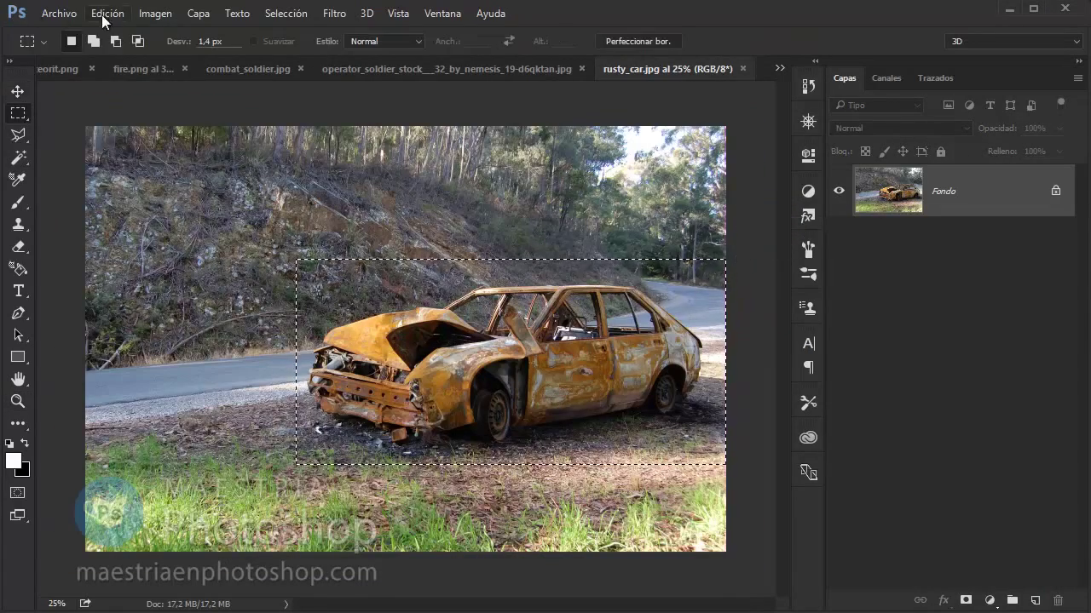
left_click(72, 66)
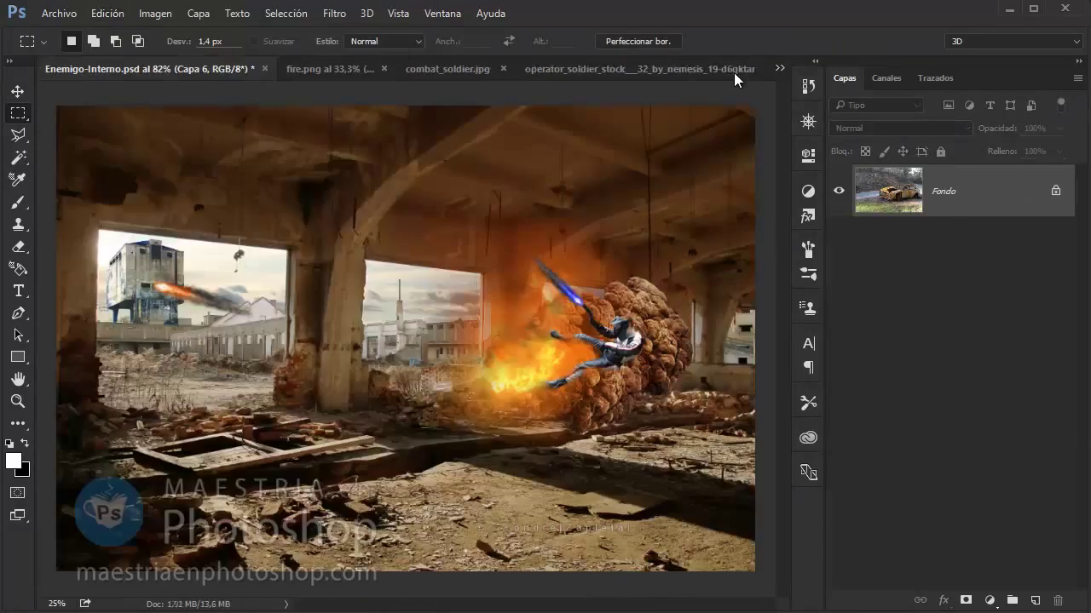
left_click(104, 12)
left_click(158, 137)
key("v")
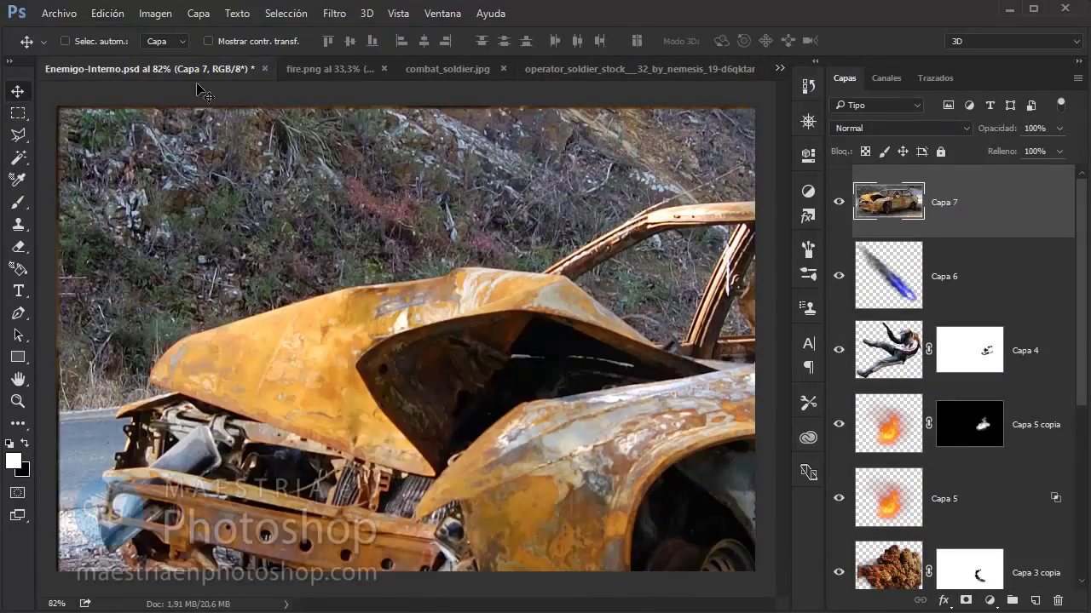
key("alt+e")
Shrink the car to about 5.76%, place it on the distant left street, and set 78% opacity
left_click(193, 321)
mouse_move(53, 104)
left_mouse_down()
mouse_move(145, 121)
mouse_move(593, 339)
left_mouse_up()
left_click_drag(645, 524, 236, 358)
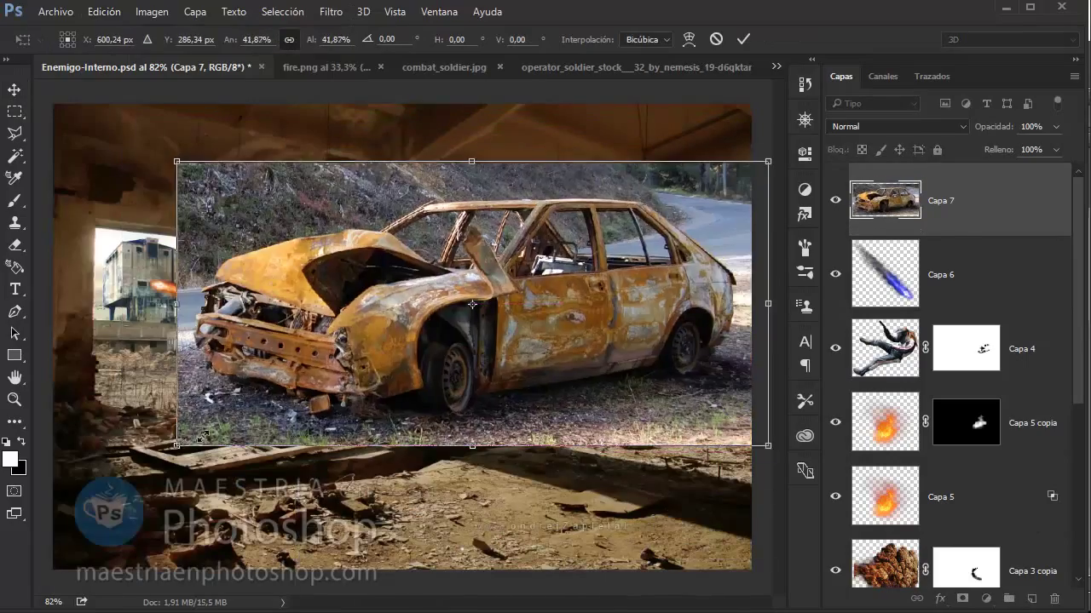
left_click_drag(488, 322, 237, 357)
scroll(128, 392, "up", 5)
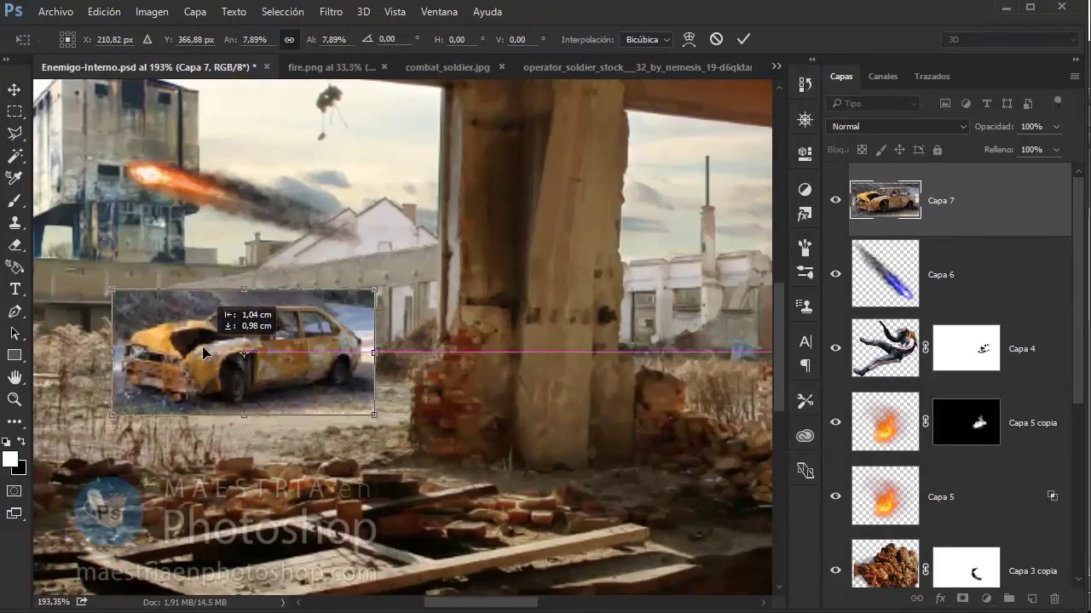
left_click_drag(370, 402, 317, 395)
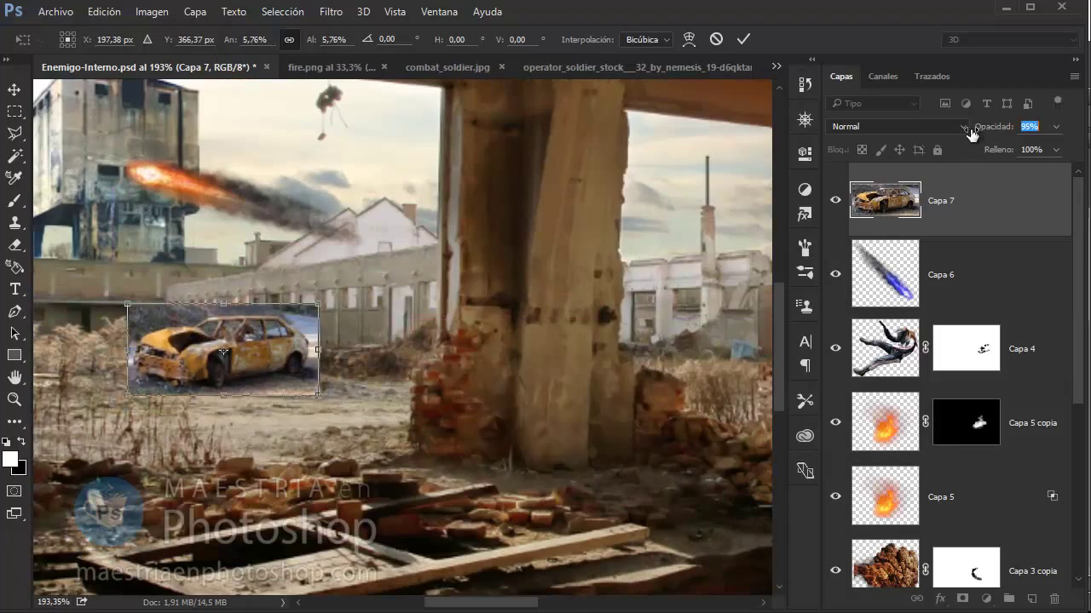
left_click_drag(971, 134, 953, 134)
left_click_drag(282, 343, 275, 349)
key("Return")
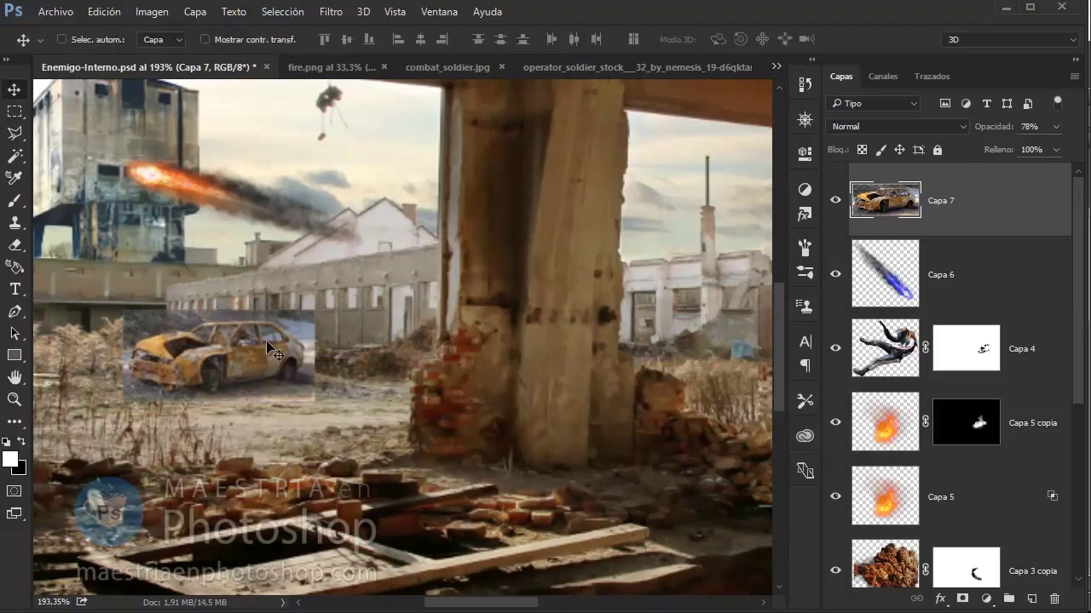
Add a layer mask to the car layer and zoom in on the car
key("z")
left_click(274, 349)
left_click(963, 599)
left_click(287, 375)
With an 18 px black brush, mask out the photo background above, behind and below the car
left_click(204, 360)
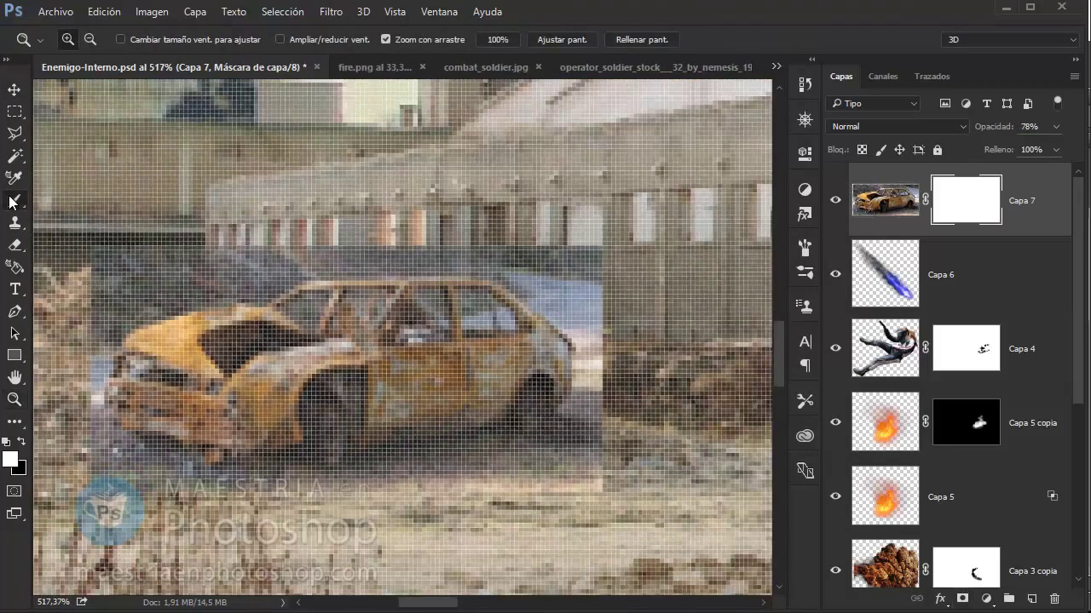
left_click(14, 201)
right_click(239, 199)
key("Return")
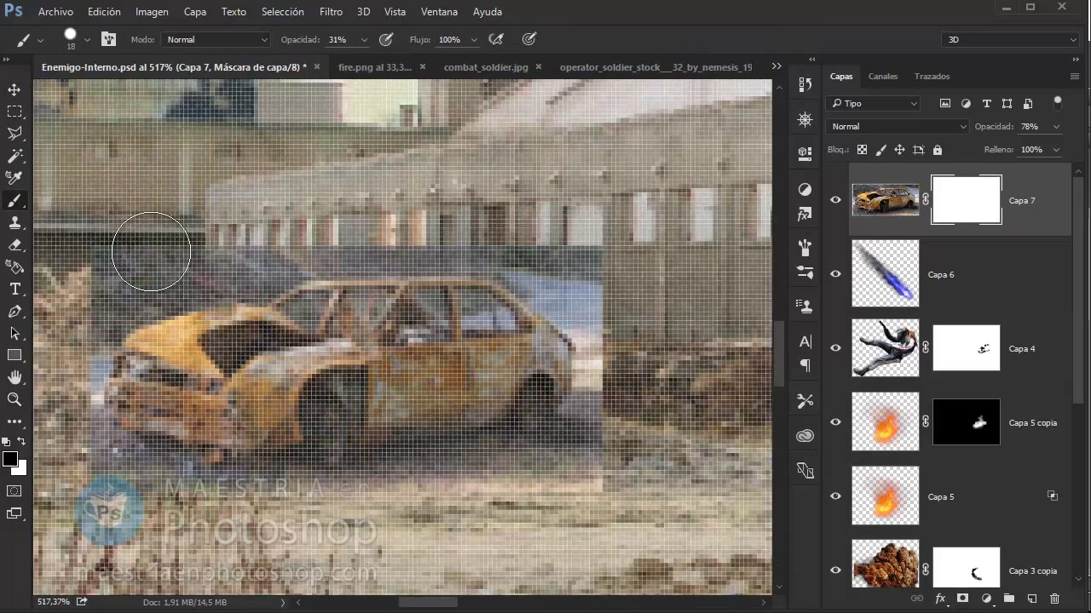
mouse_move(151, 251)
left_mouse_down()
mouse_move(192, 241)
mouse_move(95, 295)
left_mouse_up()
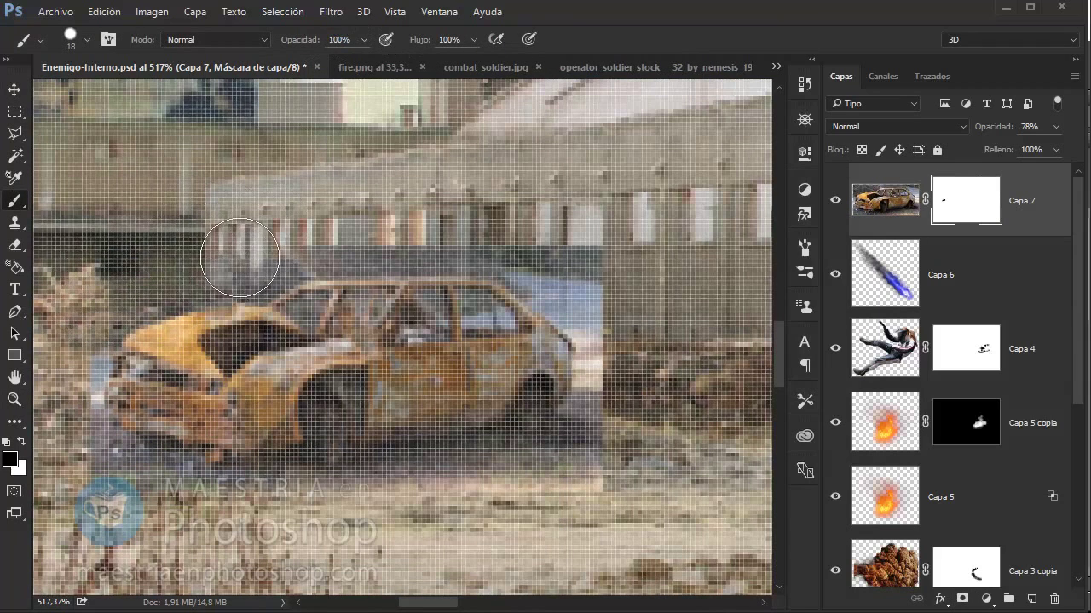
mouse_move(239, 257)
left_mouse_down()
mouse_move(450, 236)
mouse_move(546, 257)
left_mouse_up()
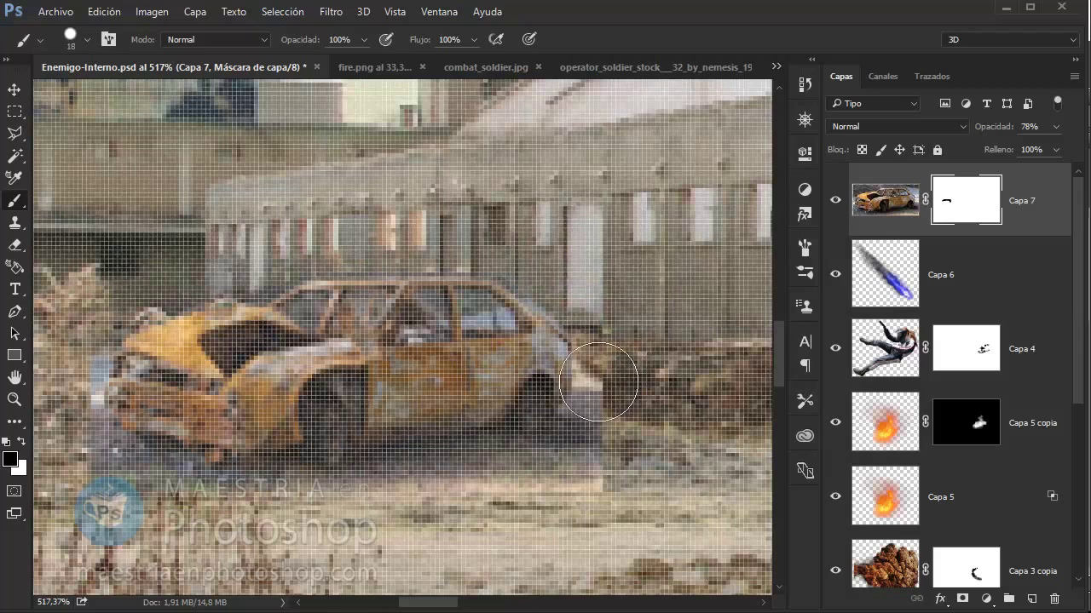
left_click_drag(590, 495, 474, 504)
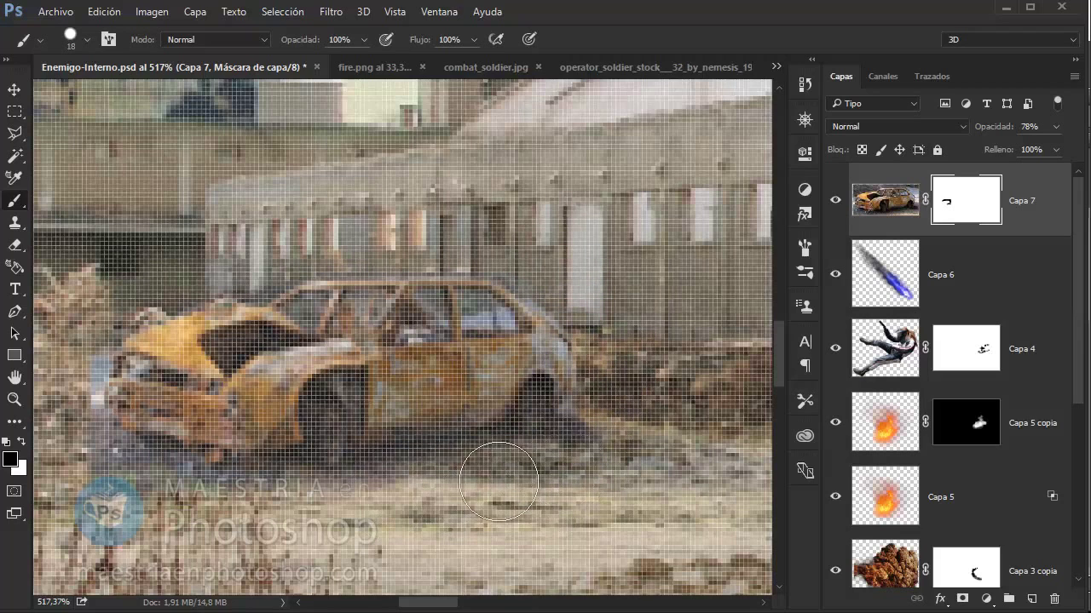
left_click_drag(281, 507, 85, 482)
Refine the car's window edges with a smaller brush, then set the car layer to 84% opacity
right_click(85, 482)
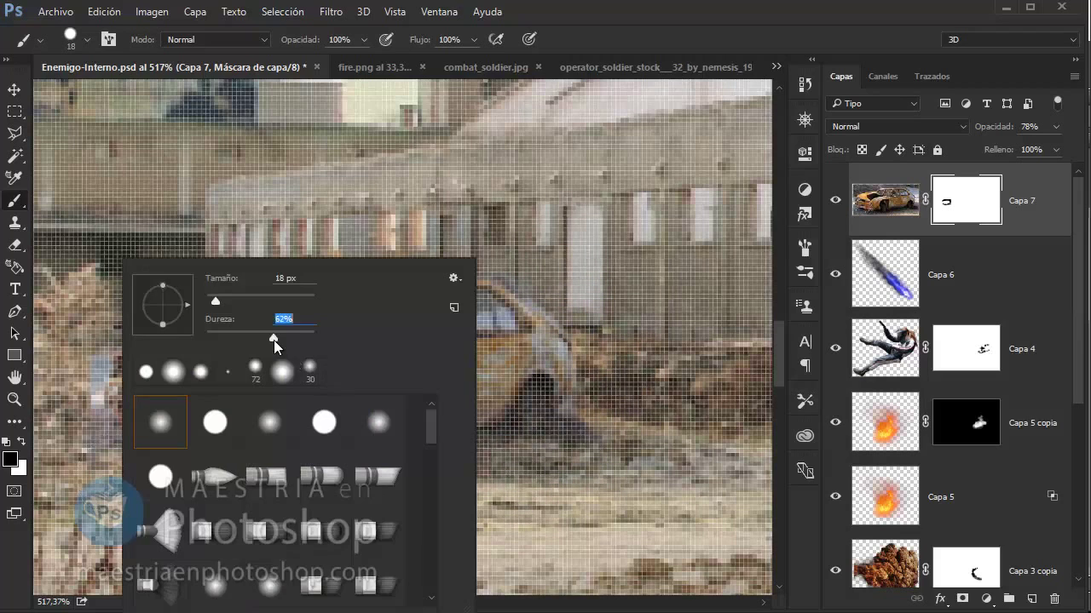
key("Return")
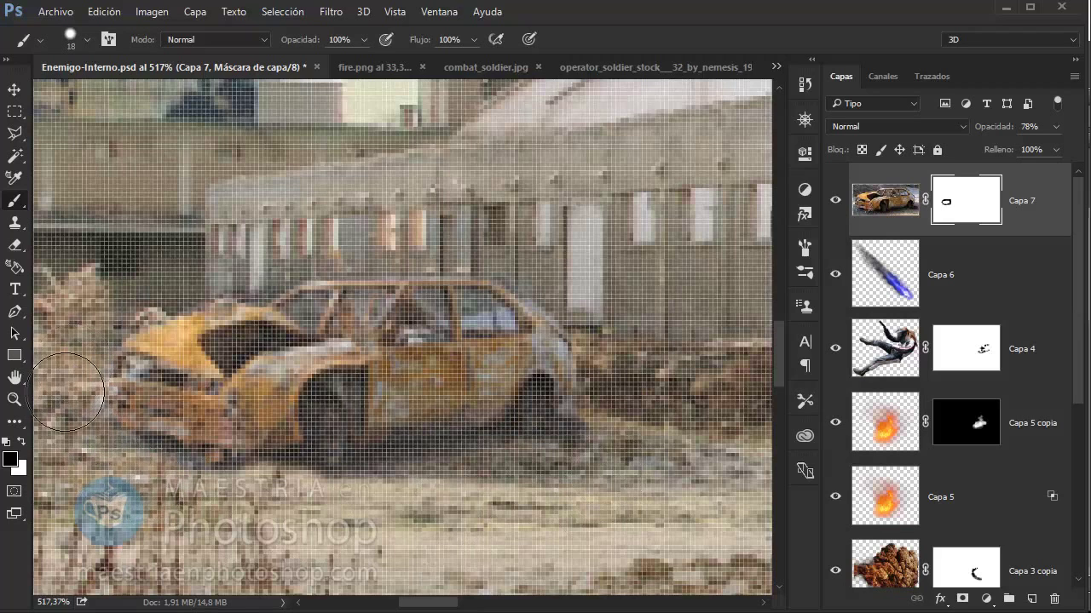
left_click_drag(569, 294, 596, 294)
right_click(569, 298)
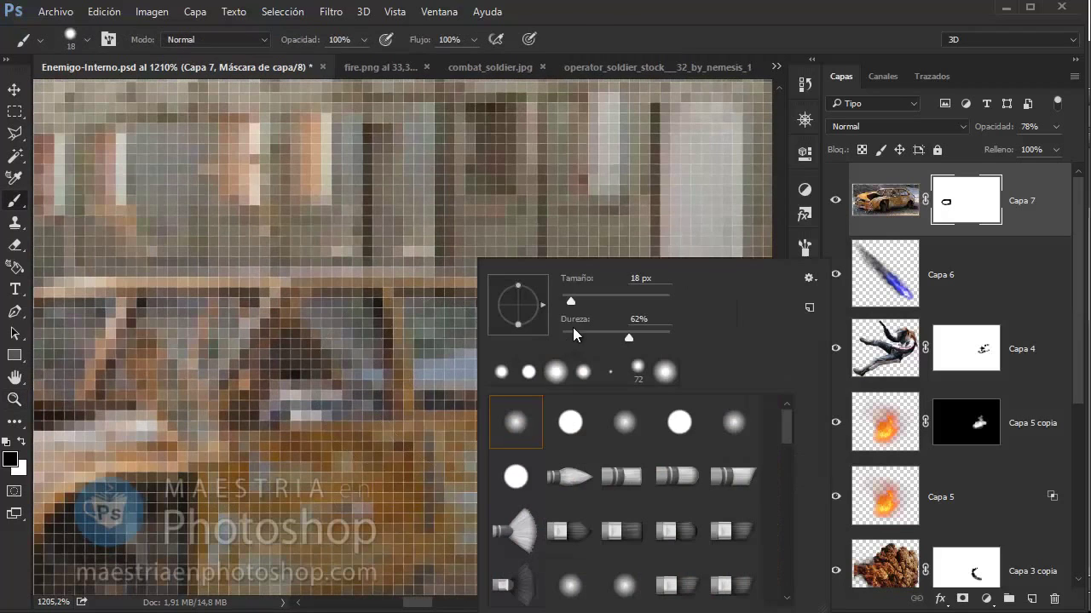
left_click(567, 301)
key("Return")
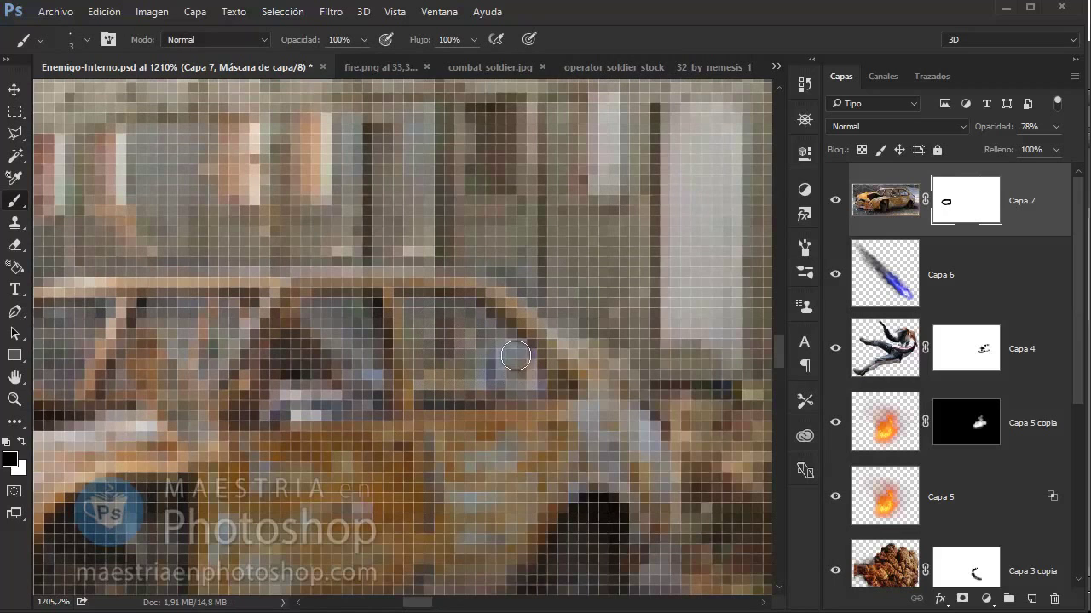
key("z")
key("ctrl+0")
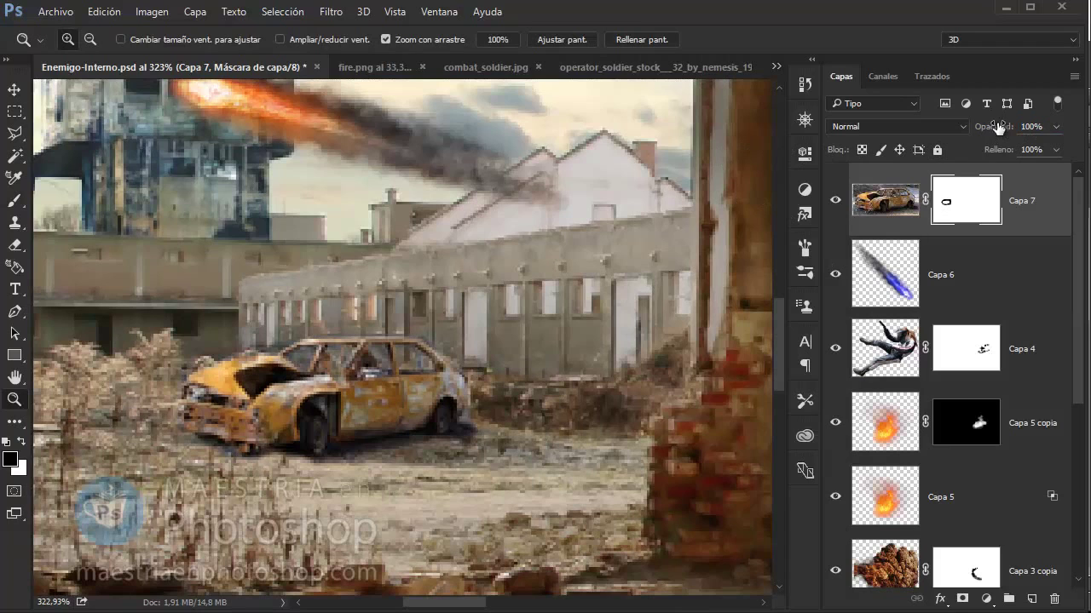
left_click_drag(996, 126, 984, 134)
On a new layer, paint a black shadow along the underside of the car
key("ctrl+alt+shift+n")
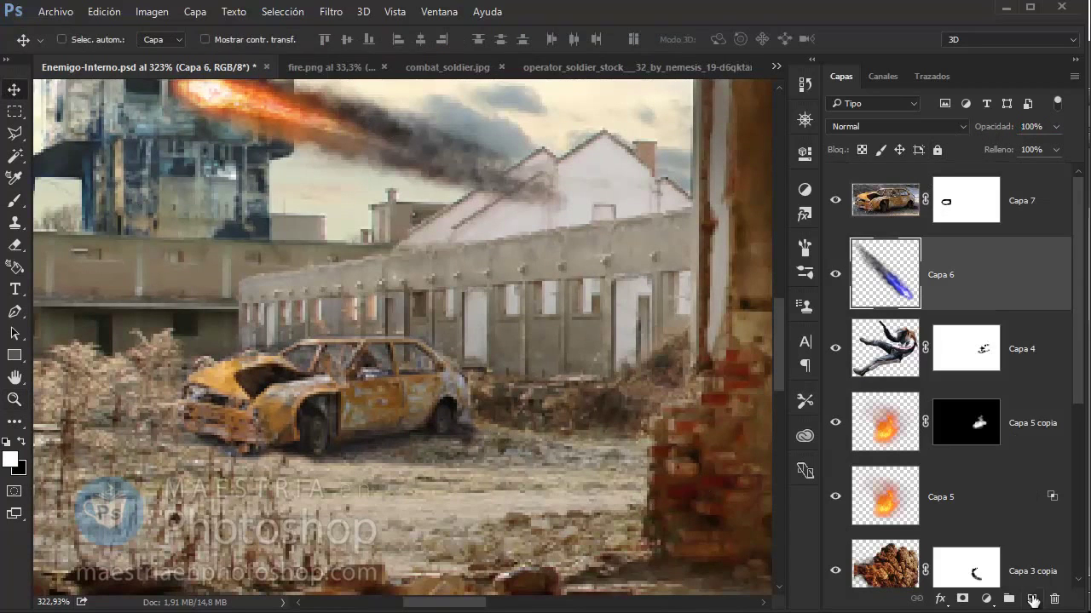
key("b")
right_click(541, 299)
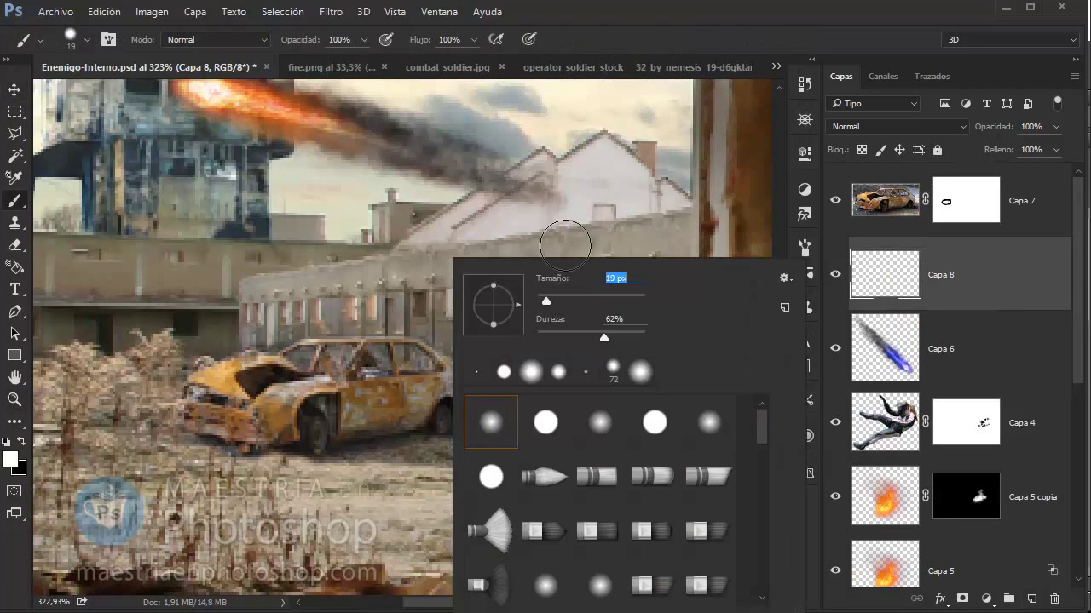
key("Escape")
key("x")
left_click_drag(302, 453, 423, 475)
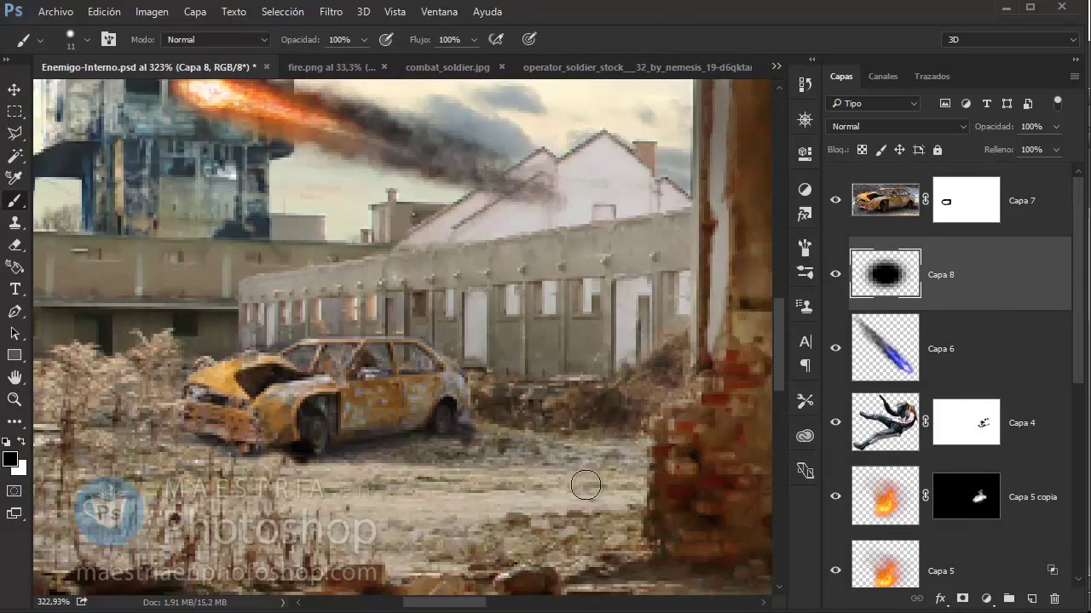
left_click_drag(586, 484, 379, 442)
left_click_drag(205, 439, 576, 490)
left_click_drag(635, 508, 554, 498)
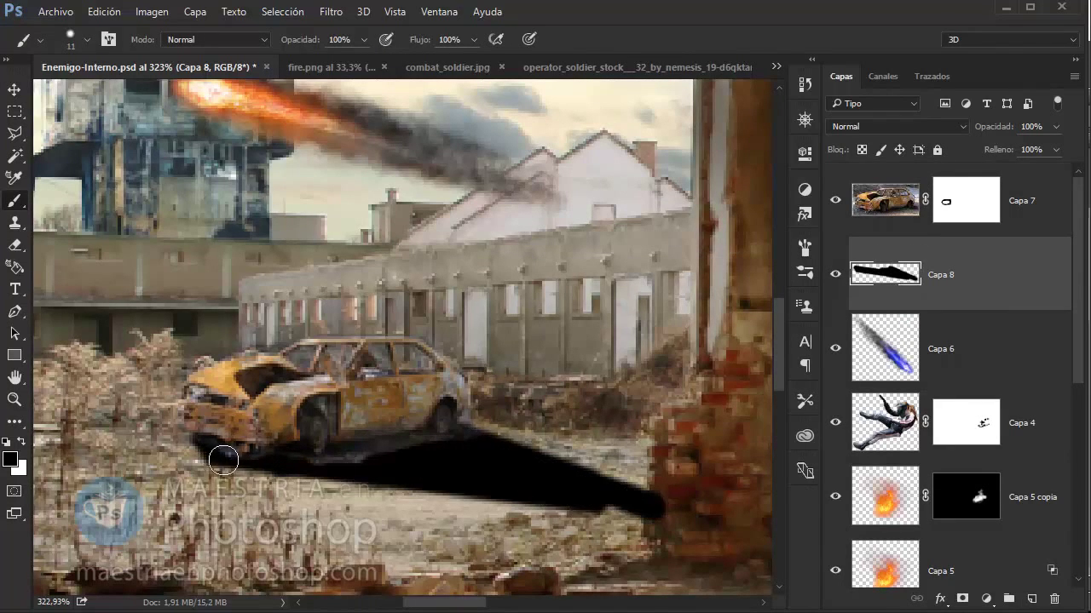
Lower the shadow layer's opacity to 46% and target the car layer's mask
key("v")
left_click_drag(993, 127, 950, 126)
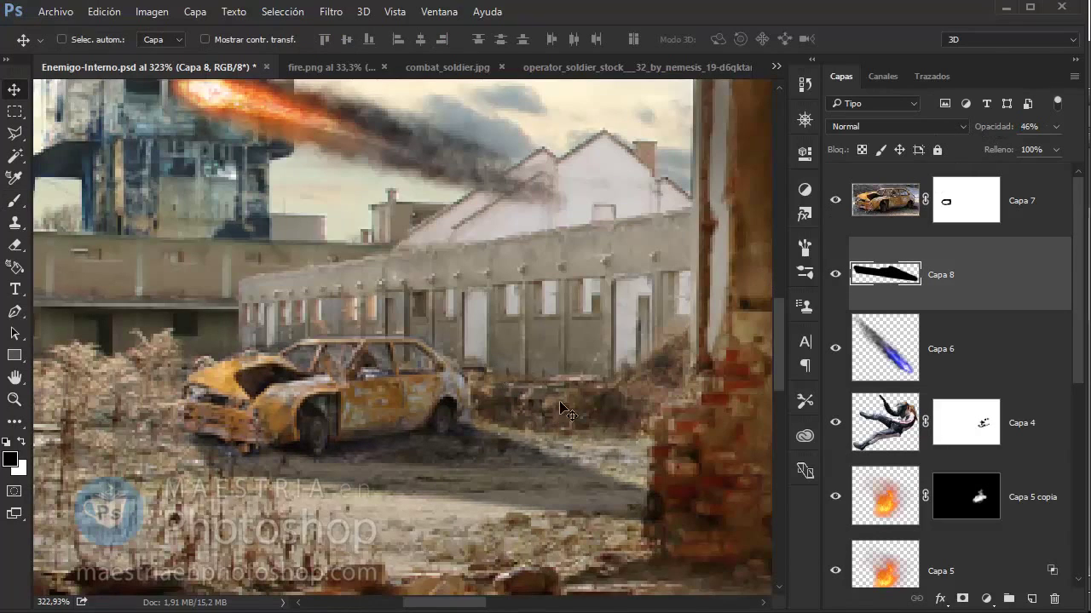
left_click(966, 201)
key("b")
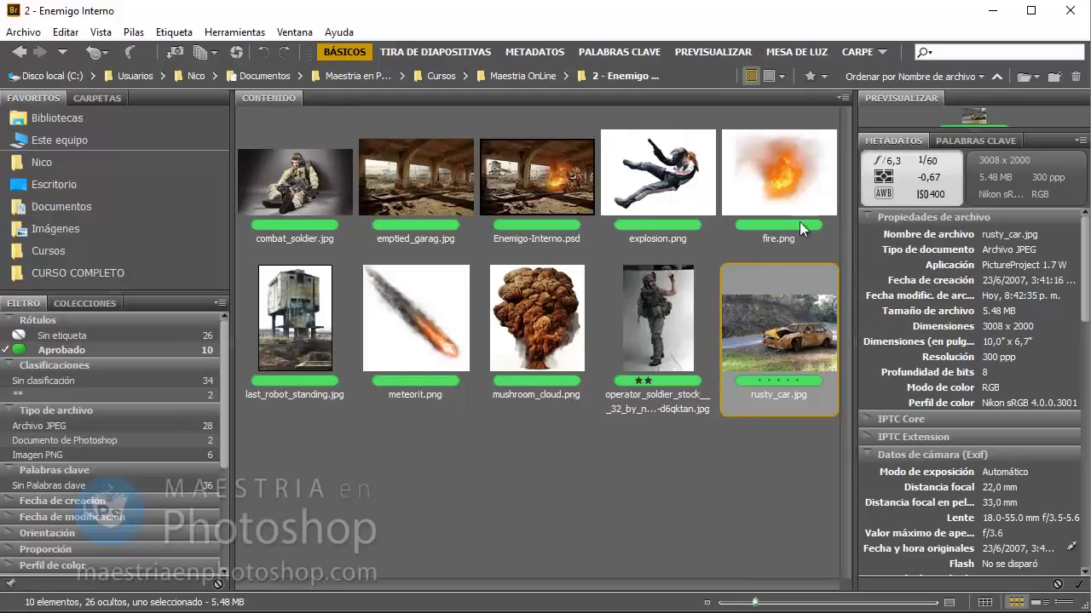
In Bridge, open misc_effects_001 in Adobe Photoshop CC, dismissing the colour profile warning
scroll(380, 357, "up", 5)
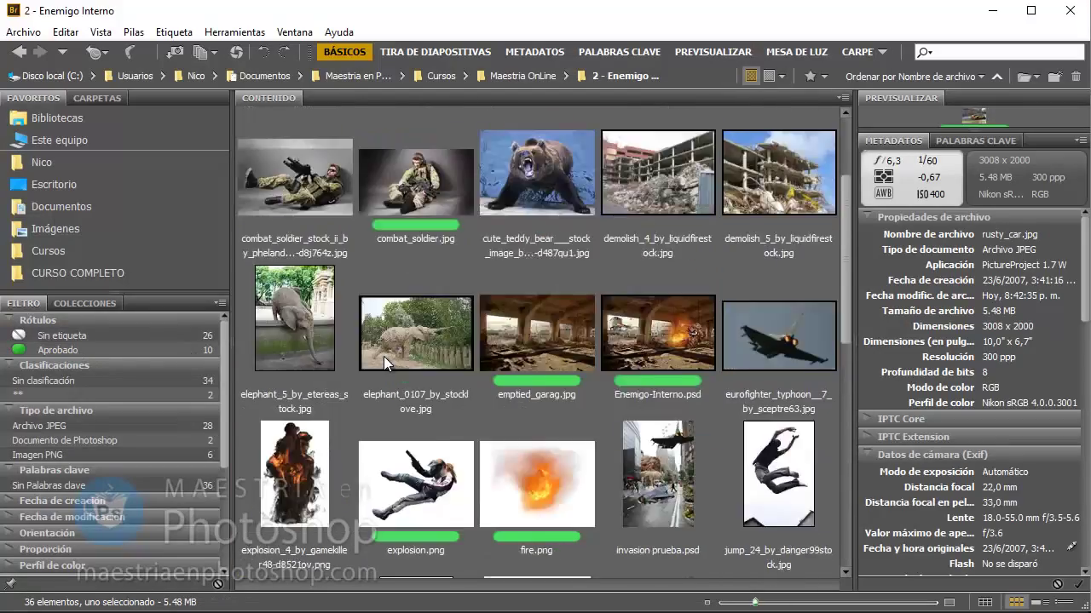
scroll(383, 356, "down", 3)
left_click(767, 313)
right_click(767, 313)
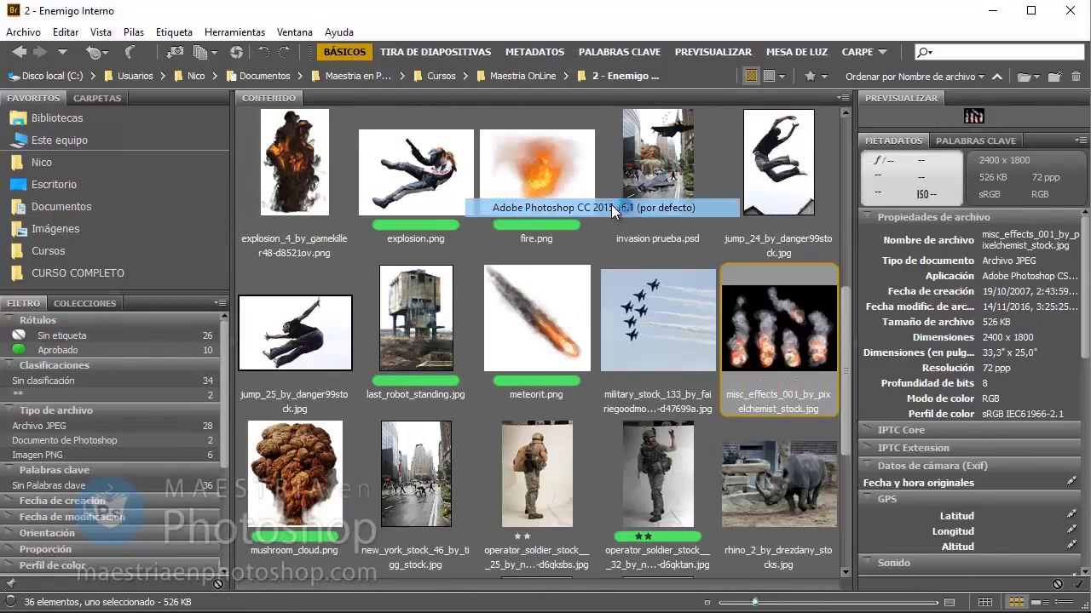
left_click(610, 205)
left_click(624, 346)
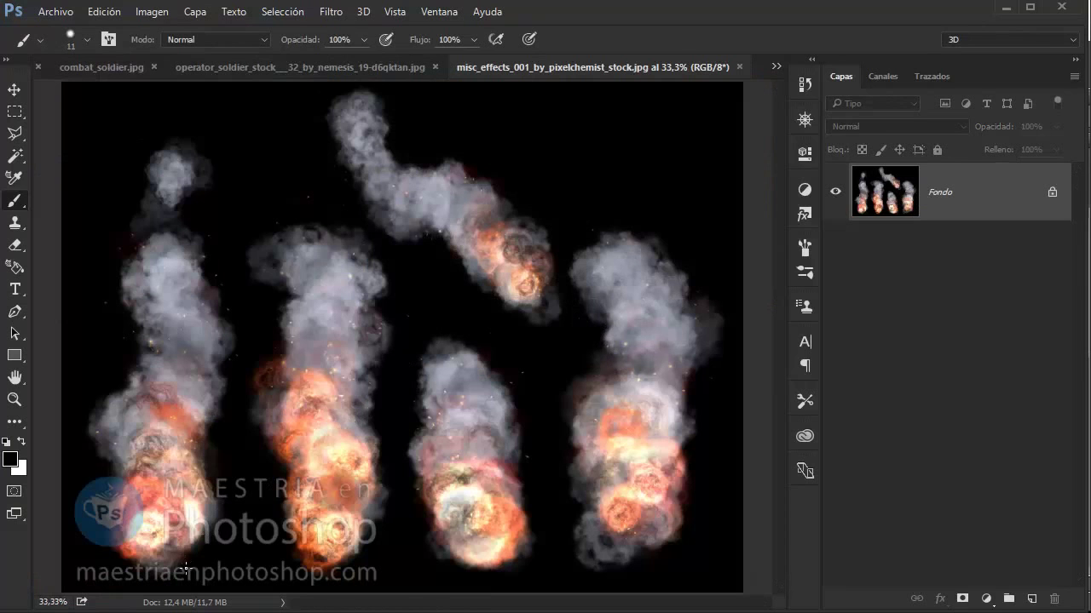
Select the left smoke-and-fire column and paste it into the Enemigo-Interno composite
key("m")
mouse_move(61, 591)
left_mouse_down()
mouse_move(231, 215)
mouse_move(253, 106)
left_mouse_up()
left_click(89, 11)
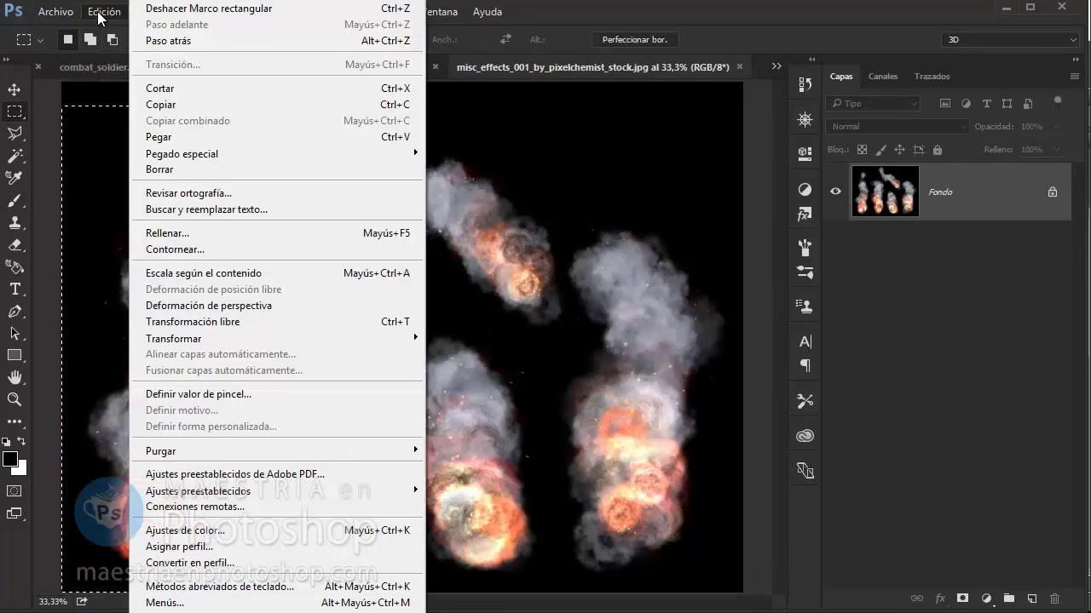
left_click(158, 90)
left_click(102, 11)
left_click(119, 168)
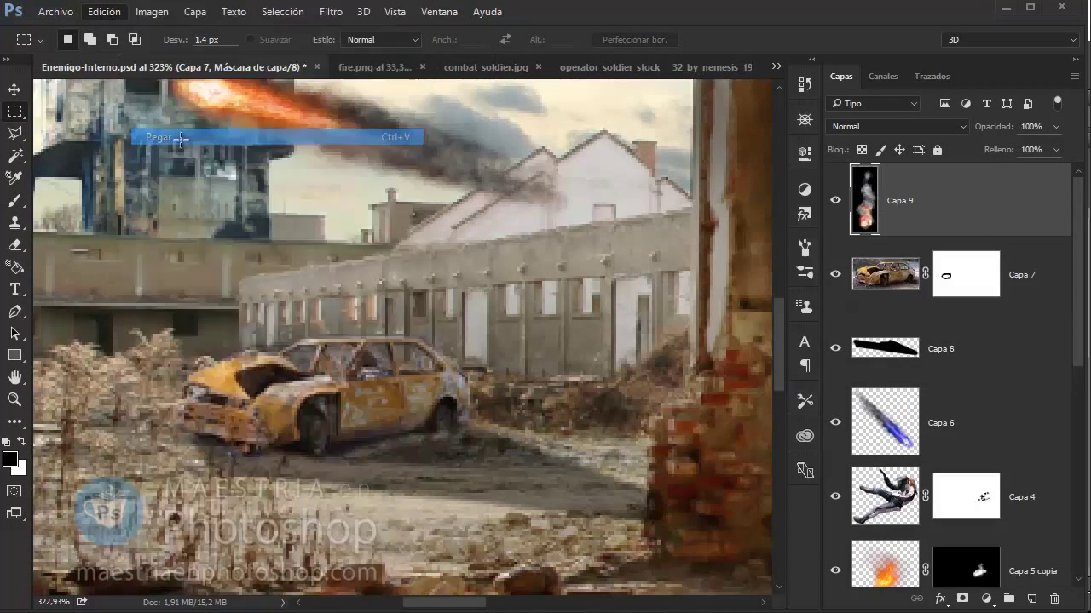
Scale the pasted smoke to 35% and move it toward the car, trying and cancelling a warp
left_click(102, 11)
left_click(443, 360)
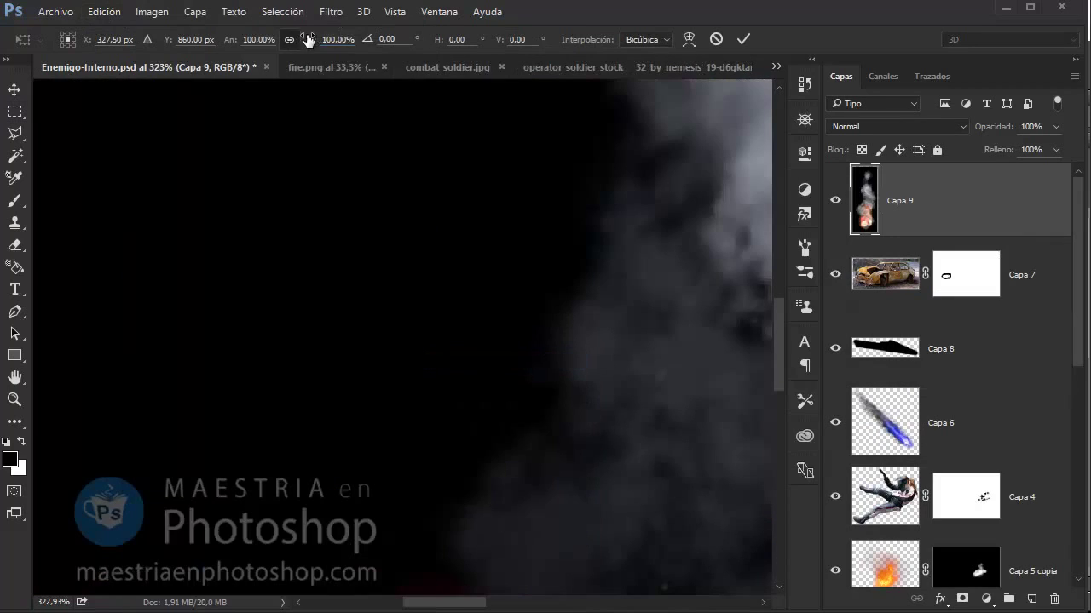
left_click_drag(308, 39, 257, 41)
key("ctrl+0")
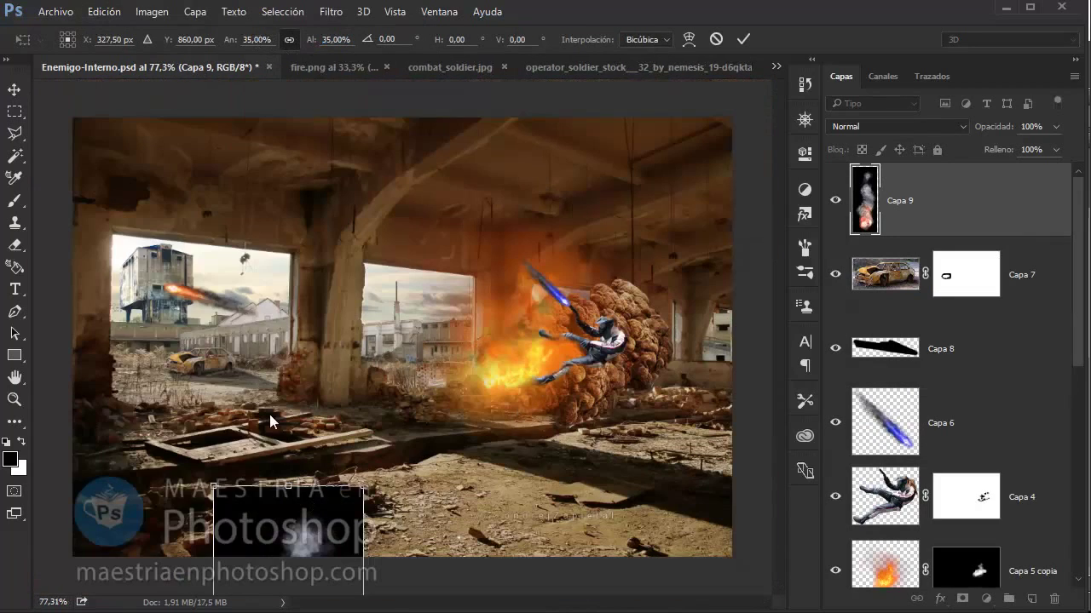
left_click_drag(270, 414, 196, 349)
mouse_move(261, 153)
left_mouse_down()
mouse_move(158, 389)
mouse_move(178, 413)
left_mouse_up()
scroll(243, 274, "up", 3)
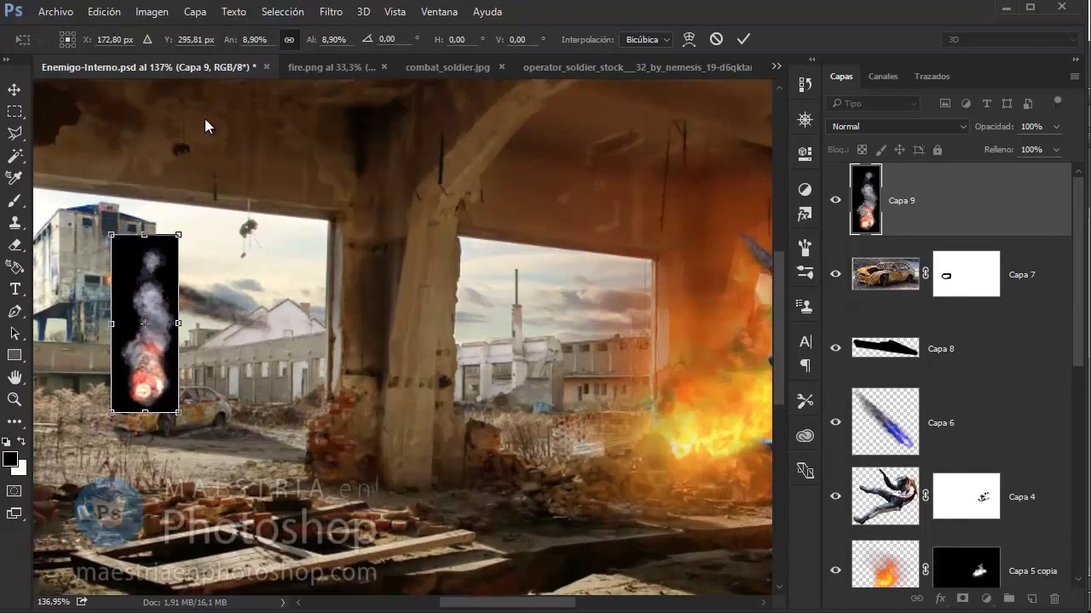
left_click(688, 40)
left_click_drag(145, 281, 165, 273)
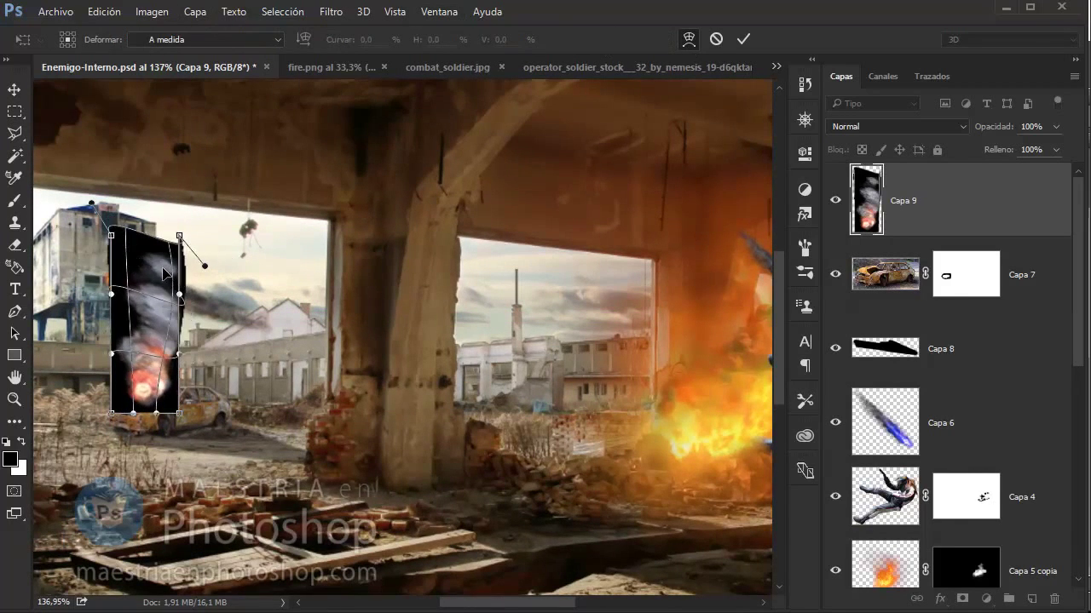
key("Escape")
scroll(511, 183, "down", 5)
Shorten the smoke, place it over the car's front, and set its blend mode to Aclarar
key("ctrl+t")
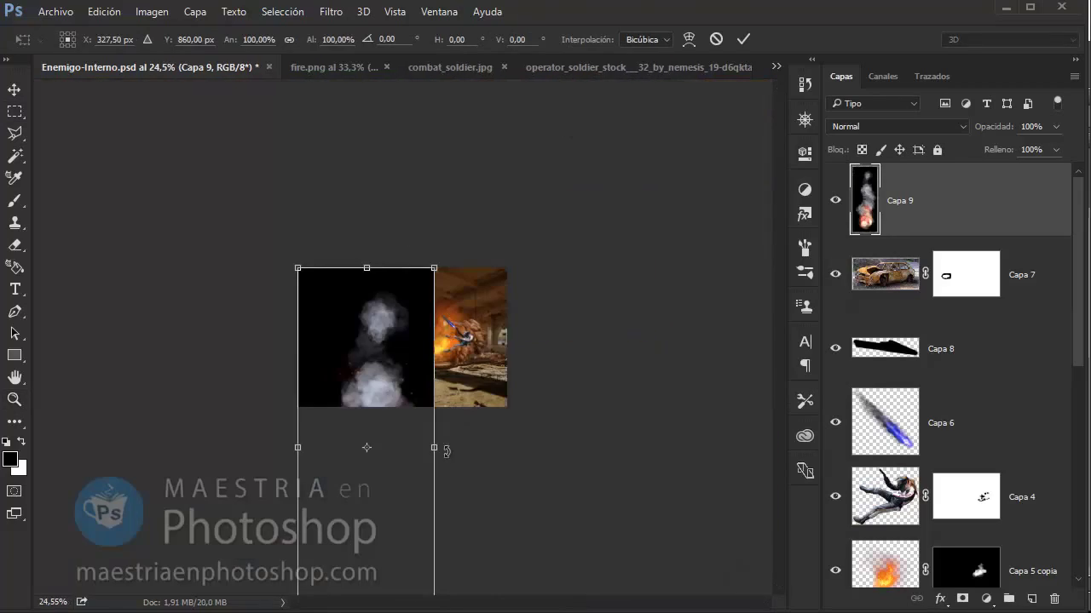
key("ctrl+z")
scroll(337, 411, "up", 3)
scroll(337, 411, "up", 5)
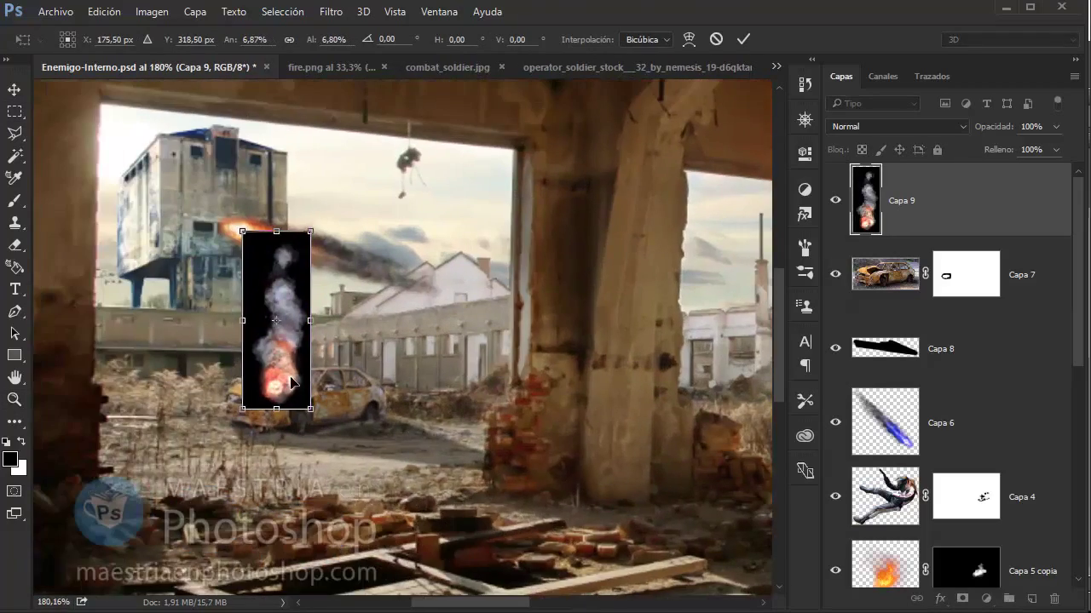
scroll(336, 412, "up", 3)
left_click_drag(335, 454, 336, 405)
left_click_drag(312, 364, 300, 384)
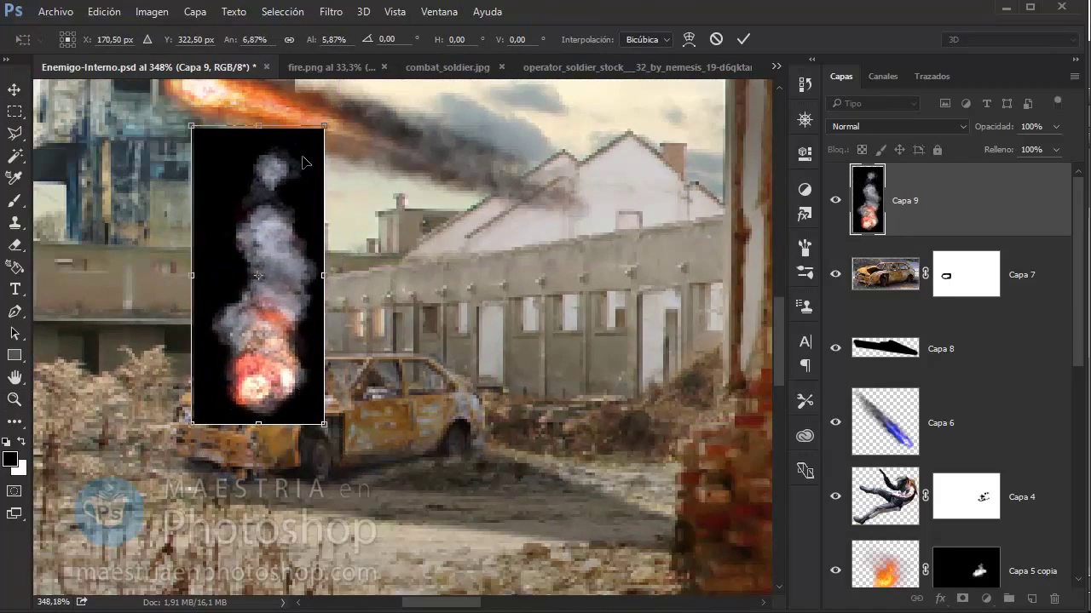
key("Return")
left_click(895, 126)
key("Down")
key("Down")
key("Down")
key("Down")
key("Down")
key("Down")
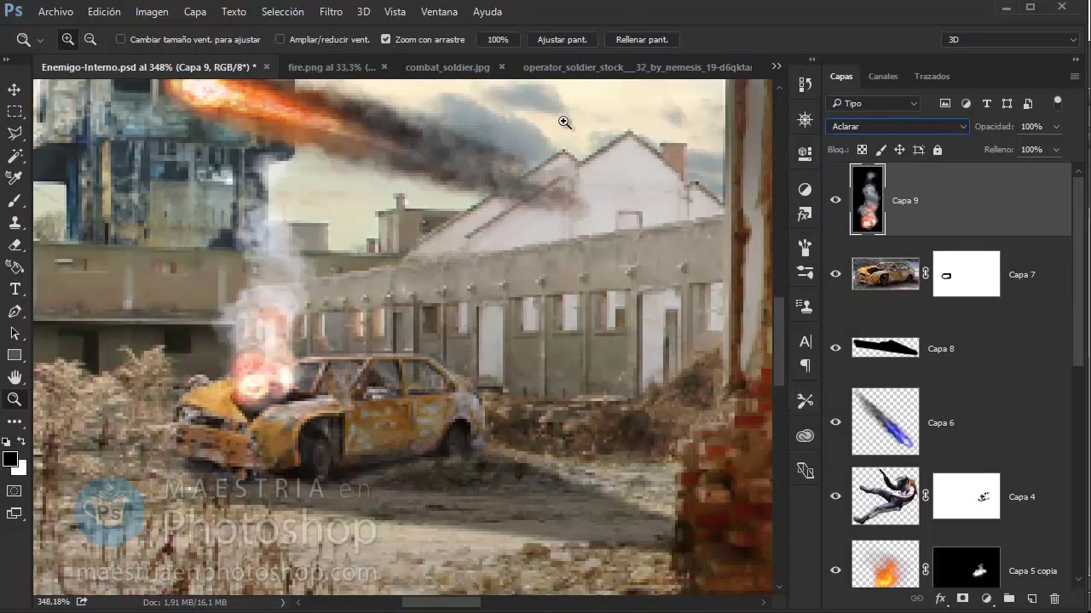
Duplicate the smoke layer and merge the copy back into Capa 9 to strengthen it
left_click(14, 89)
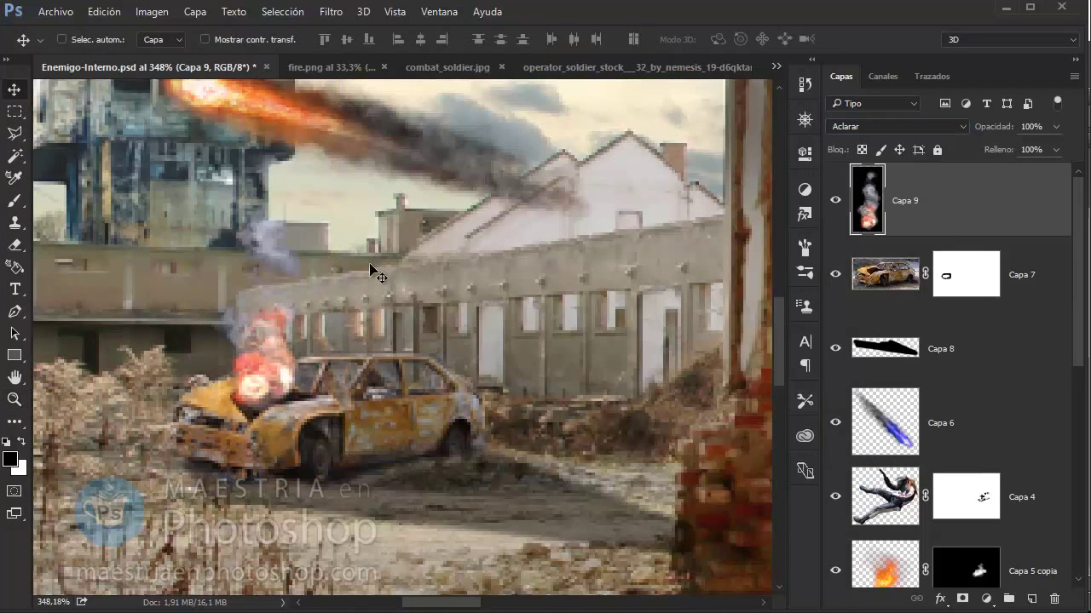
right_click(1016, 185)
left_click(639, 175)
left_click(699, 194)
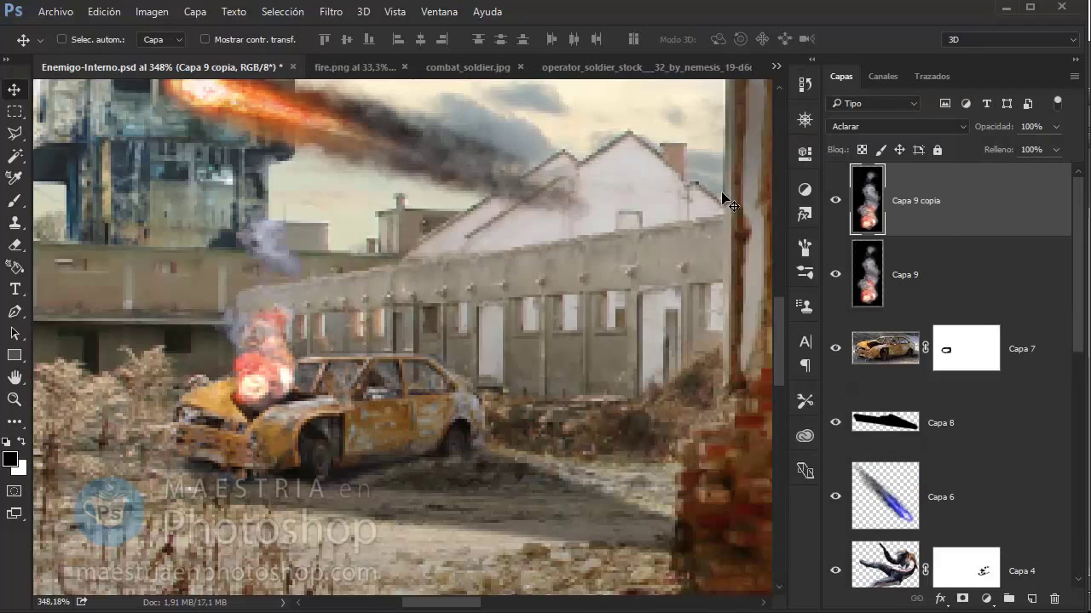
key("ctrl+e")
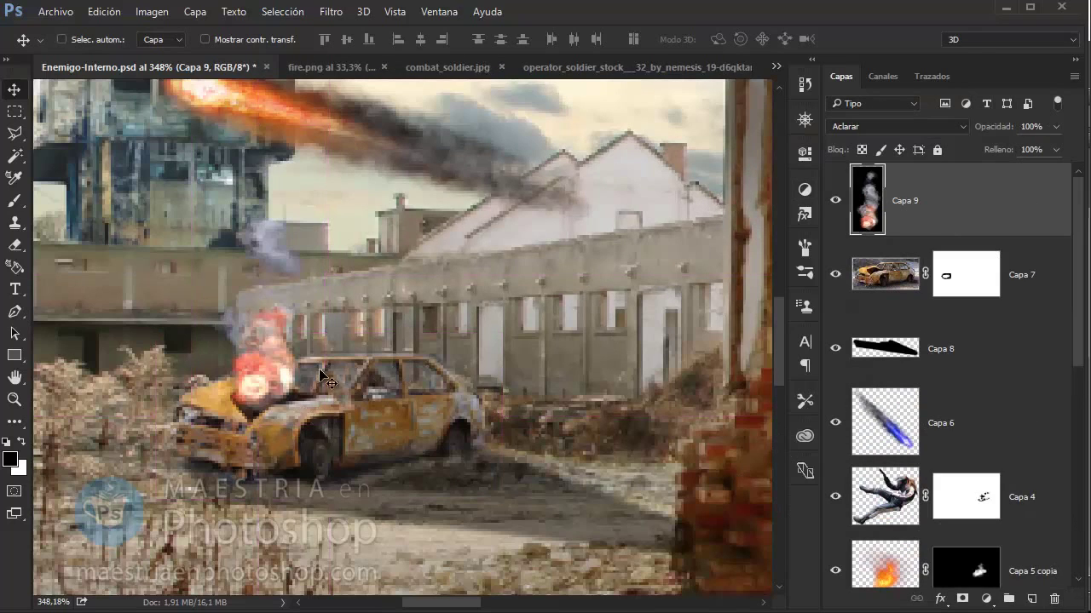
key("z")
left_click(324, 377, "alt")
key("v")
Set Capa 9's blend mode to Trama and apply a contrast-boosting S-curve in Curvas
left_click(895, 126)
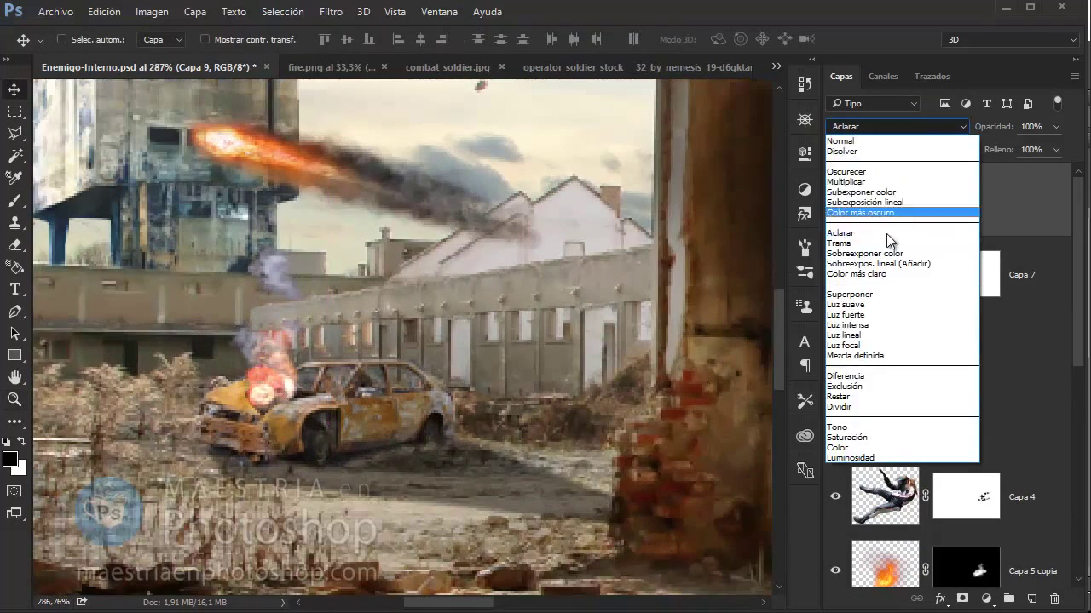
left_click(886, 242)
key("ctrl+j")
key("ctrl+z")
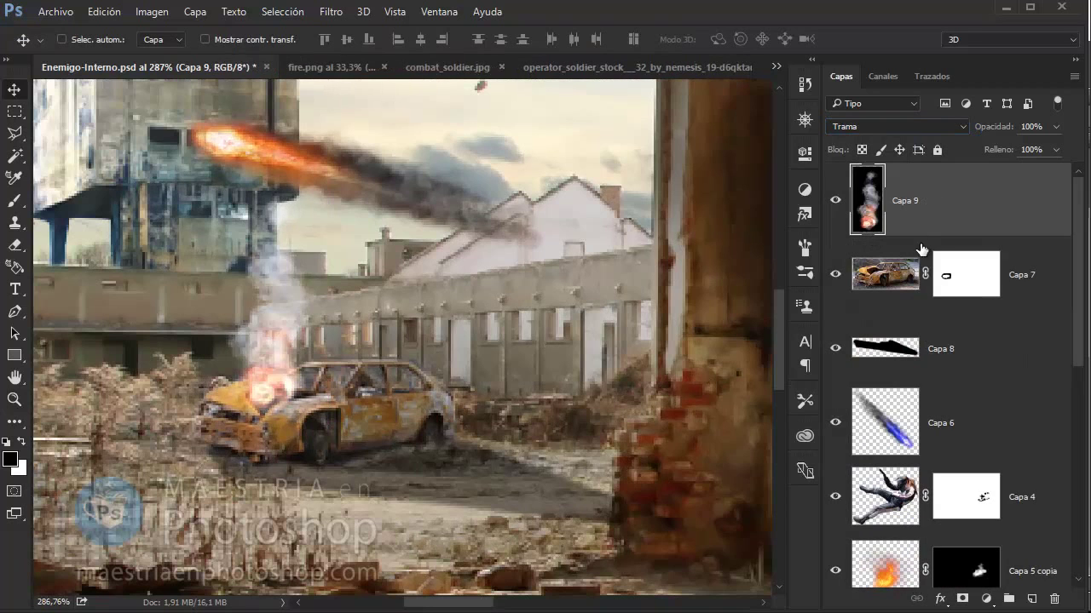
left_click(152, 11)
left_click(477, 90)
mouse_move(613, 316)
left_mouse_down()
mouse_move(599, 307)
mouse_move(614, 337)
mouse_move(633, 304)
left_mouse_up()
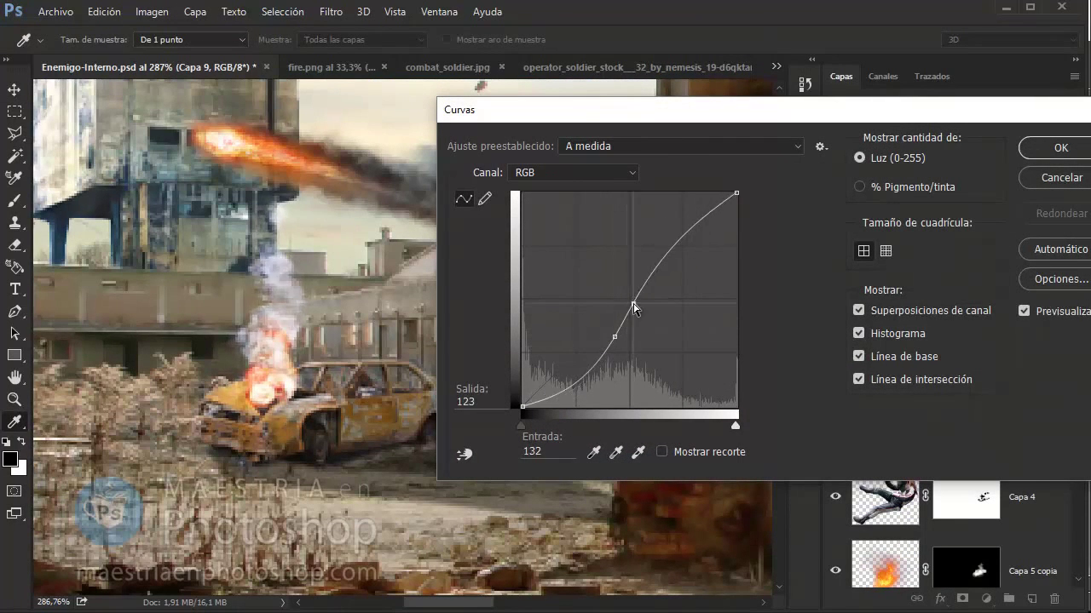
left_click(1053, 150)
scroll(401, 341, "up", 3)
On Capa 7, burn in the car's body and wheels with the Subexponer tool
left_click(963, 274)
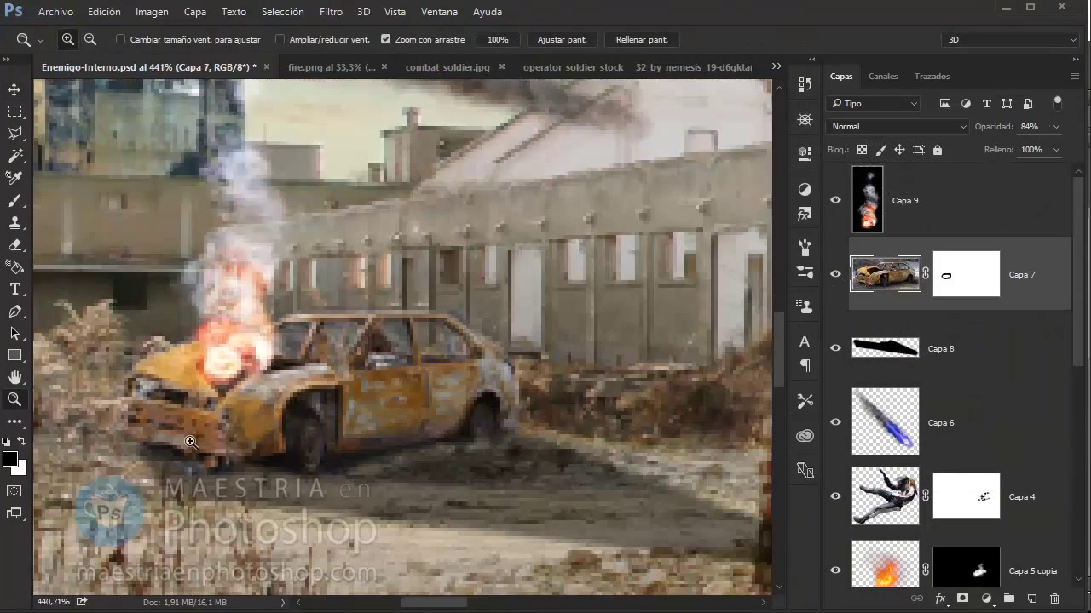
right_click(32, 429)
left_click(179, 492)
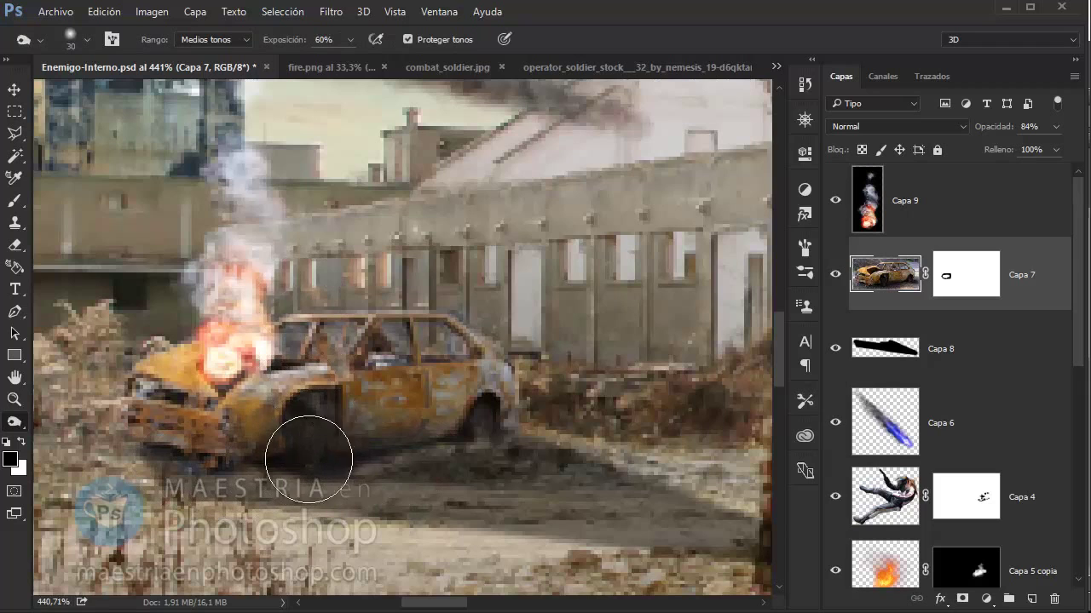
mouse_move(538, 397)
left_mouse_down()
mouse_move(455, 440)
mouse_move(341, 426)
left_mouse_up()
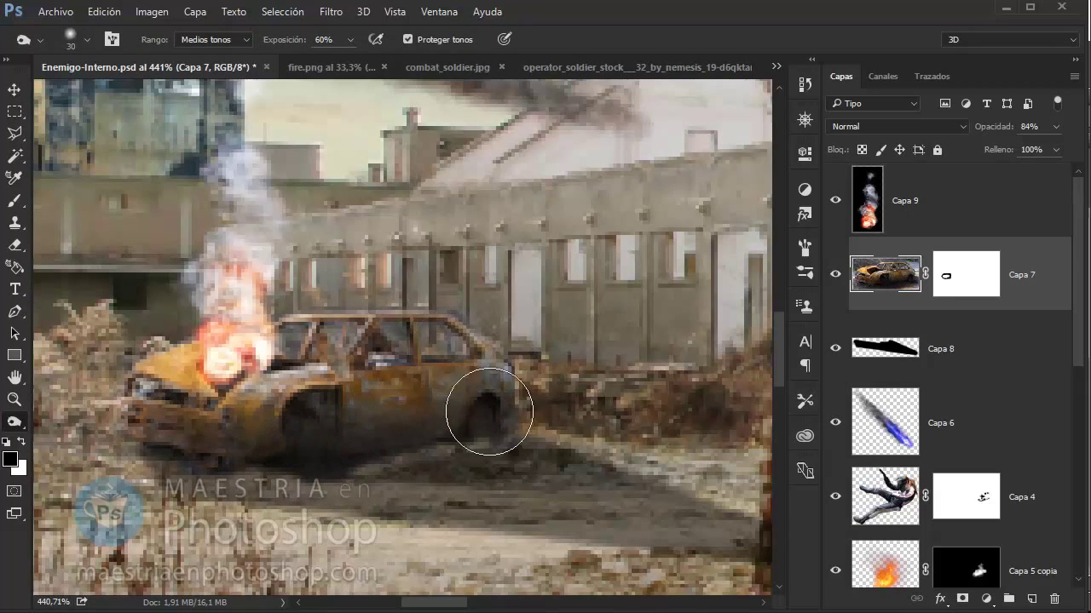
Lighten the car's front near the flames with the Sobreexponer tool
right_click(15, 421)
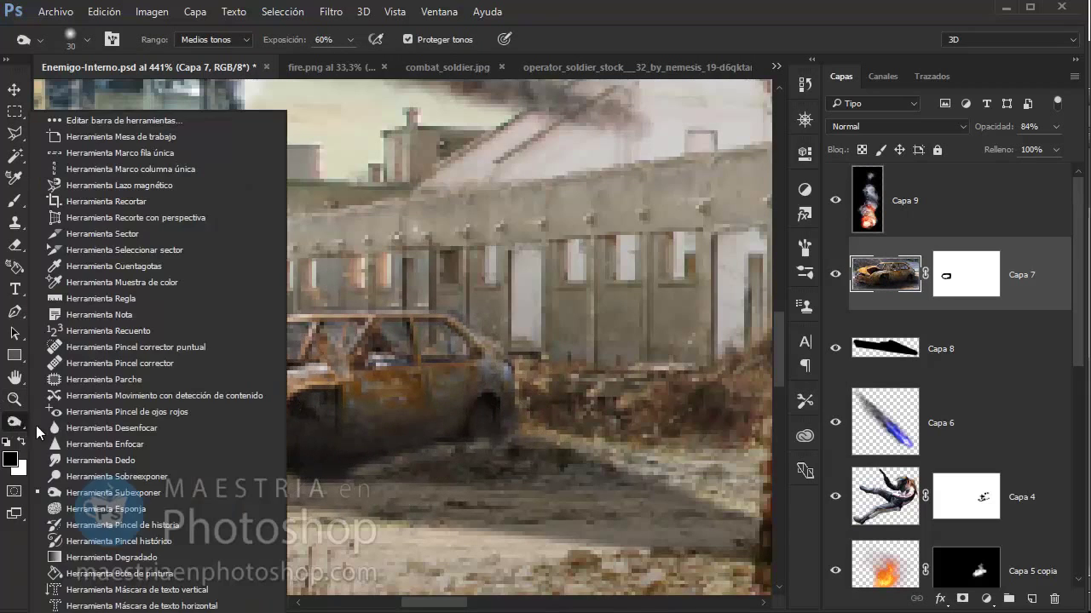
left_click(142, 484)
right_click(289, 260)
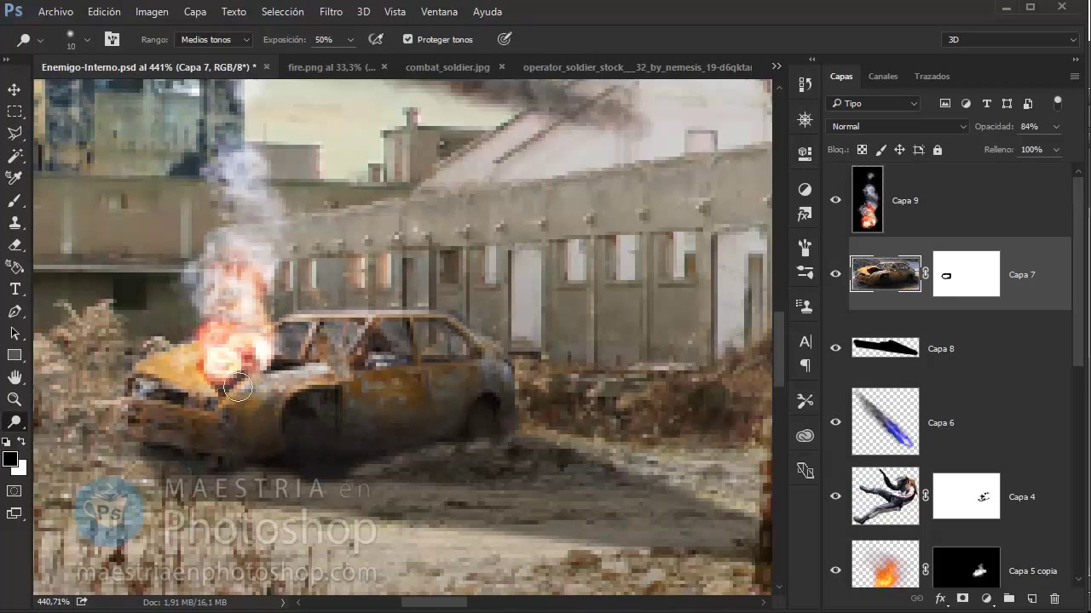
key("z")
left_click_drag(425, 378, 260, 253)
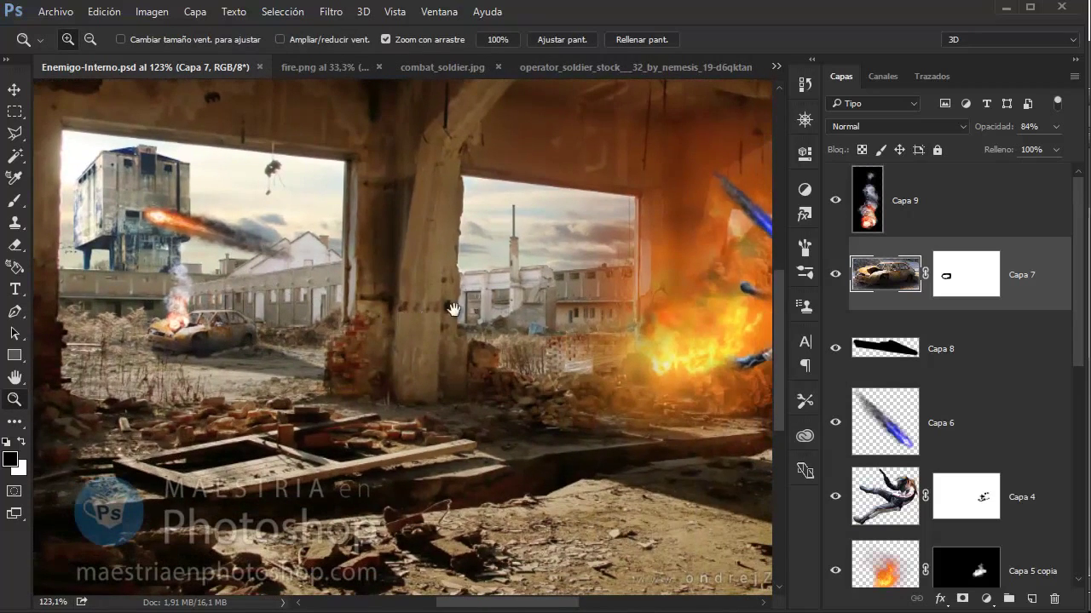
scroll(454, 309, "up", 3)
On a new layer, paint a 50% black shadow beneath the car stretching lower right
left_click(915, 348)
key("b")
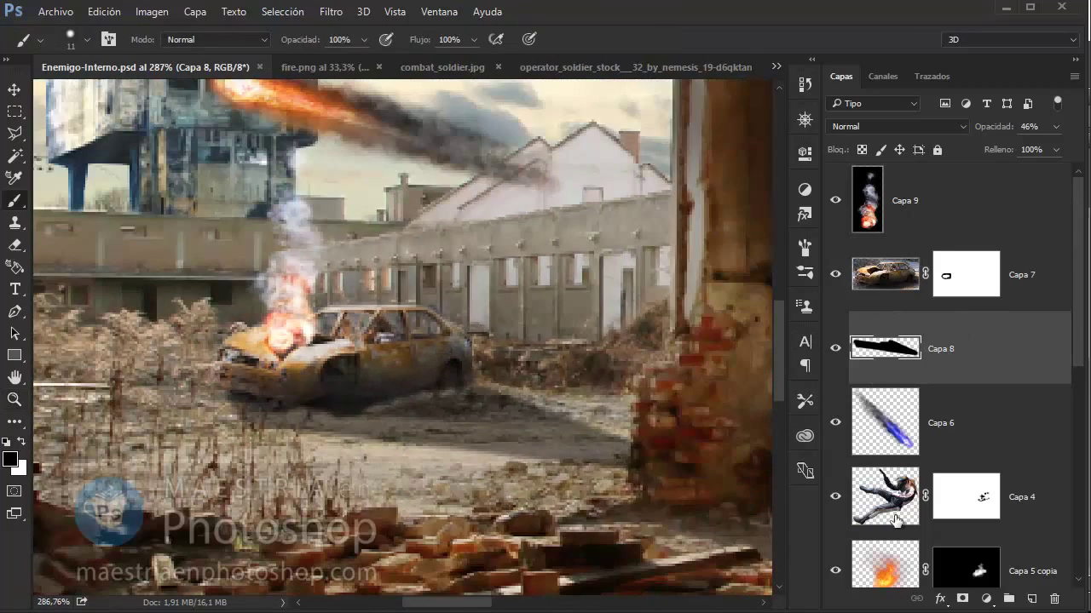
left_click(1032, 600)
key("5")
left_click_drag(474, 382, 596, 447)
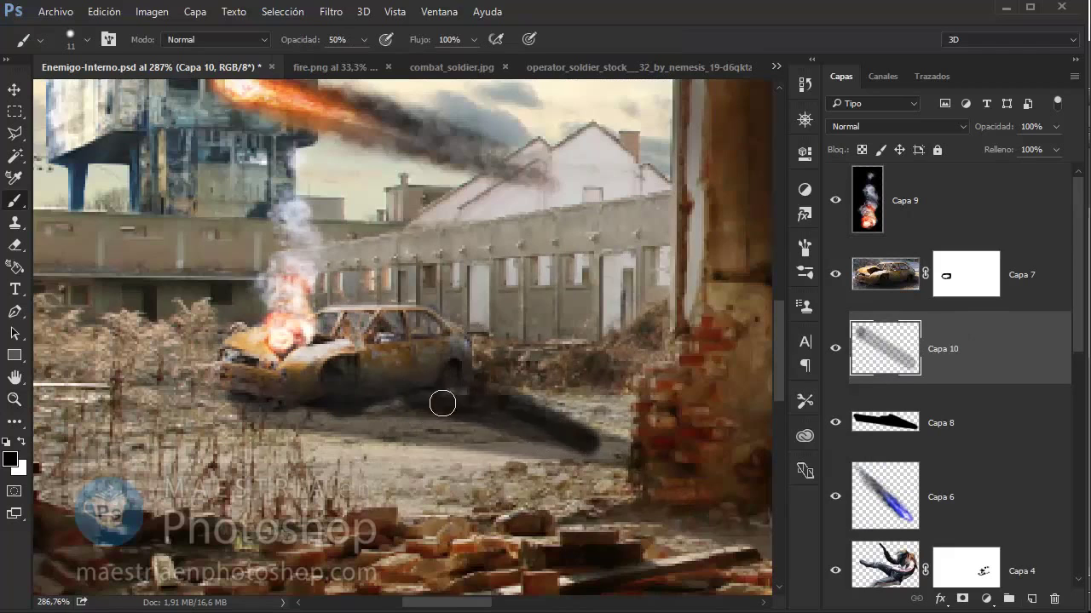
left_click_drag(442, 403, 555, 431)
left_click_drag(324, 403, 534, 433)
Set the shadow layer to 70% opacity and ready a 15 px eraser for its edges
key("v")
key("5")
key("7")
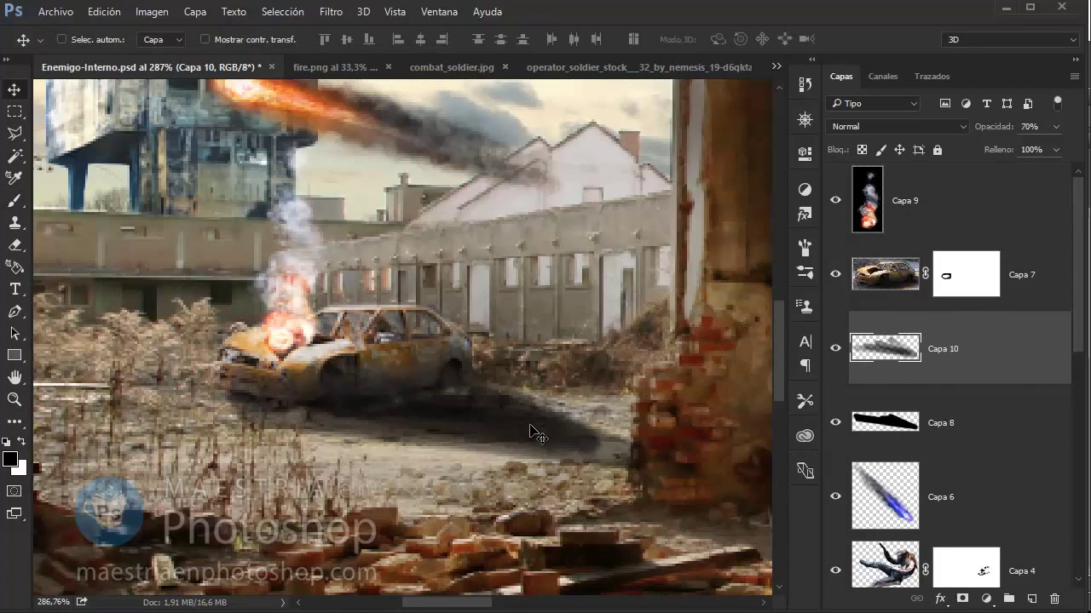
key("e")
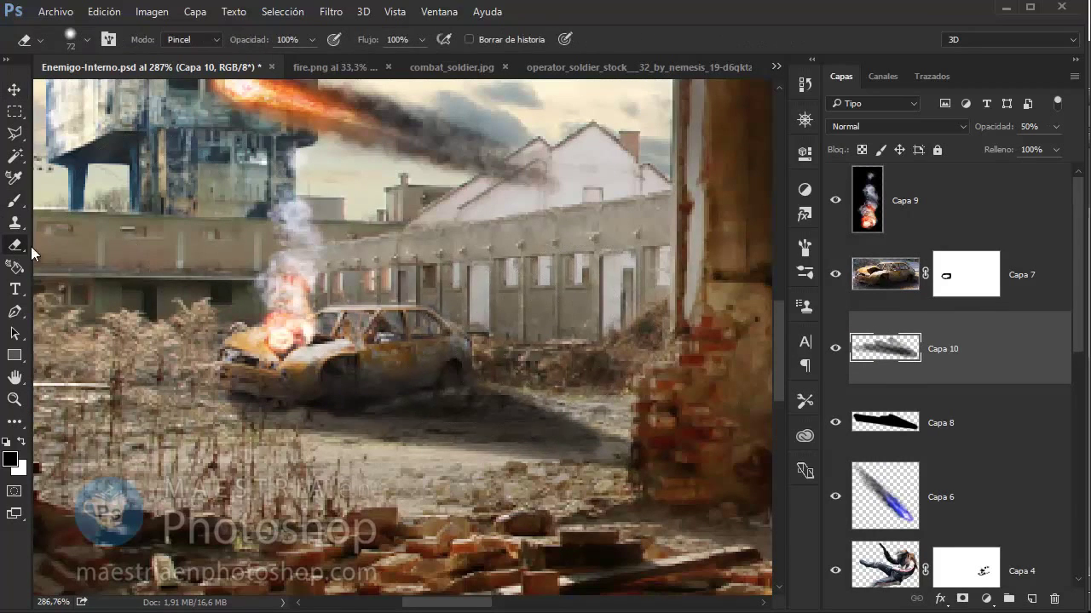
right_click(412, 259)
left_click_drag(535, 301, 503, 301)
key("Return")
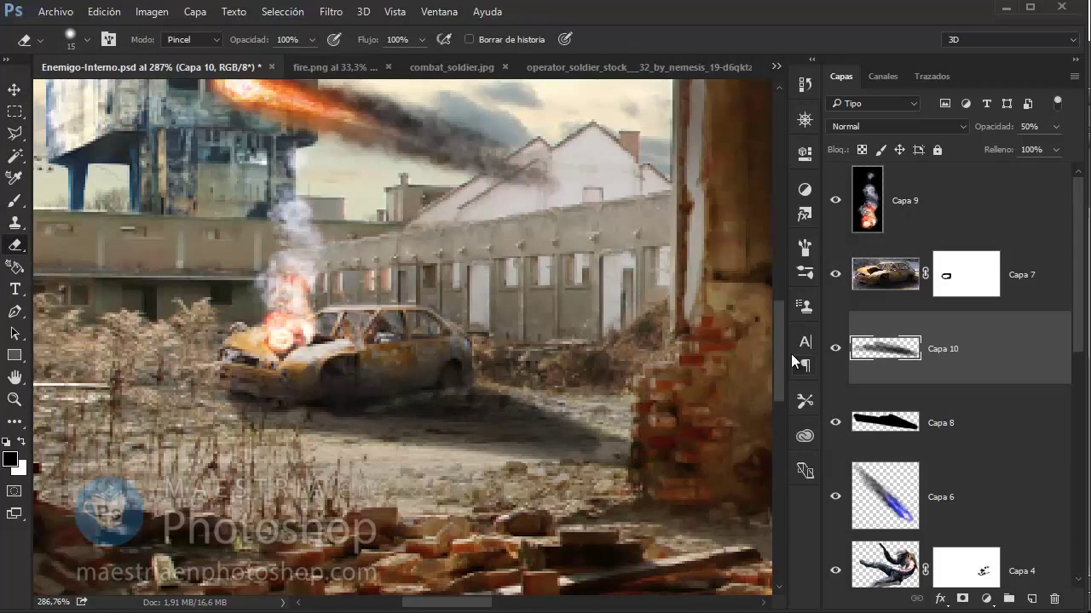
Smudge the shadow's edges soft and raise the shadow layer to 80% opacity
key("shift+r")
key("shift+r")
right_click(522, 258)
key("Return")
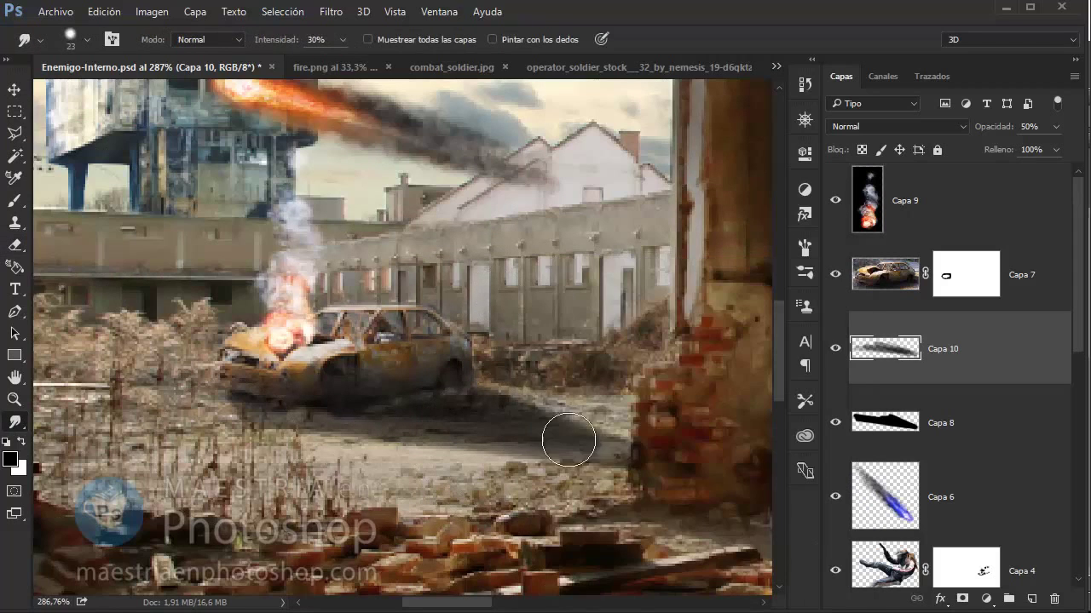
key("v")
key("8")
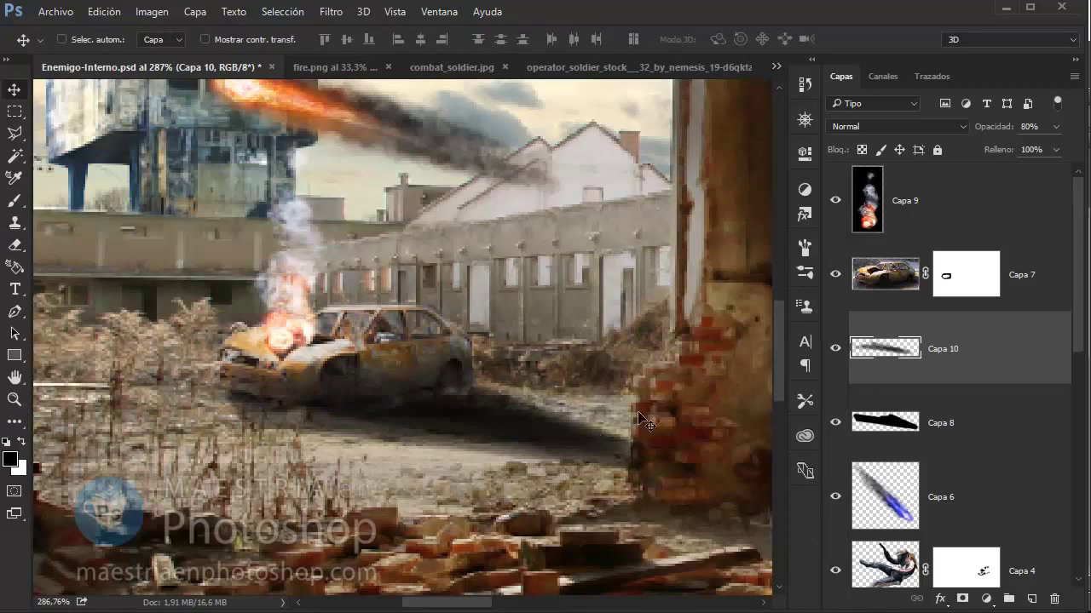
key("z")
left_click_drag(645, 421, 596, 434)
left_click(899, 272)
Burn-darken the rear of the burning car, then zoom back out
left_click_drag(341, 384, 443, 384)
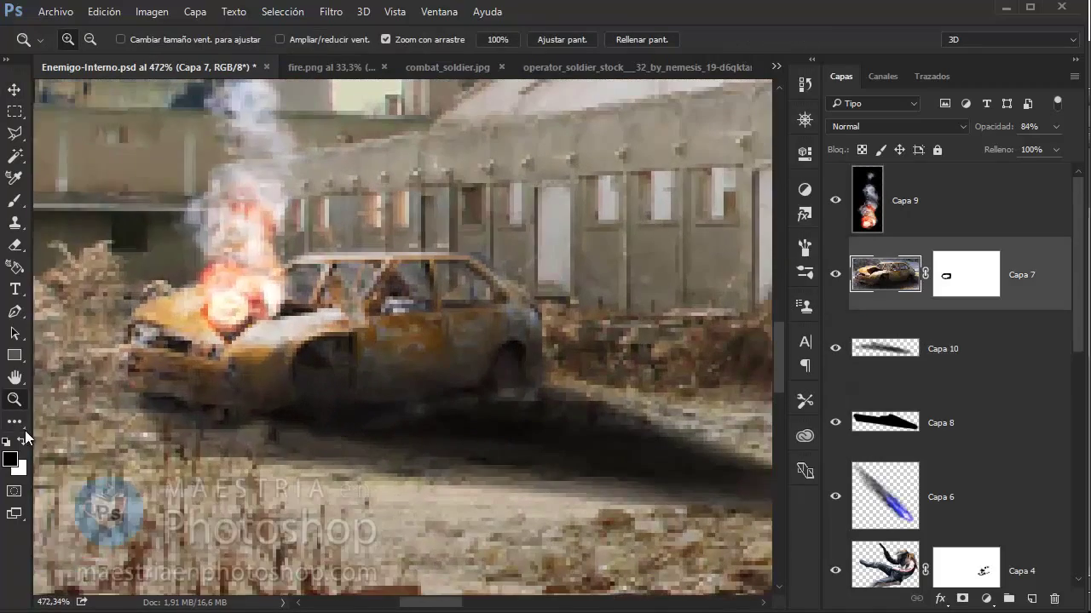
left_click(14, 421)
left_click(149, 479)
mouse_move(406, 352)
left_mouse_down()
mouse_move(490, 290)
mouse_move(495, 384)
mouse_move(319, 380)
left_mouse_up()
key("z")
Darken the garage background with a Brightness/Contrast layer (-43, 63), then zoom into combat_soldier.jpg
scroll(1039, 556, "down", 5)
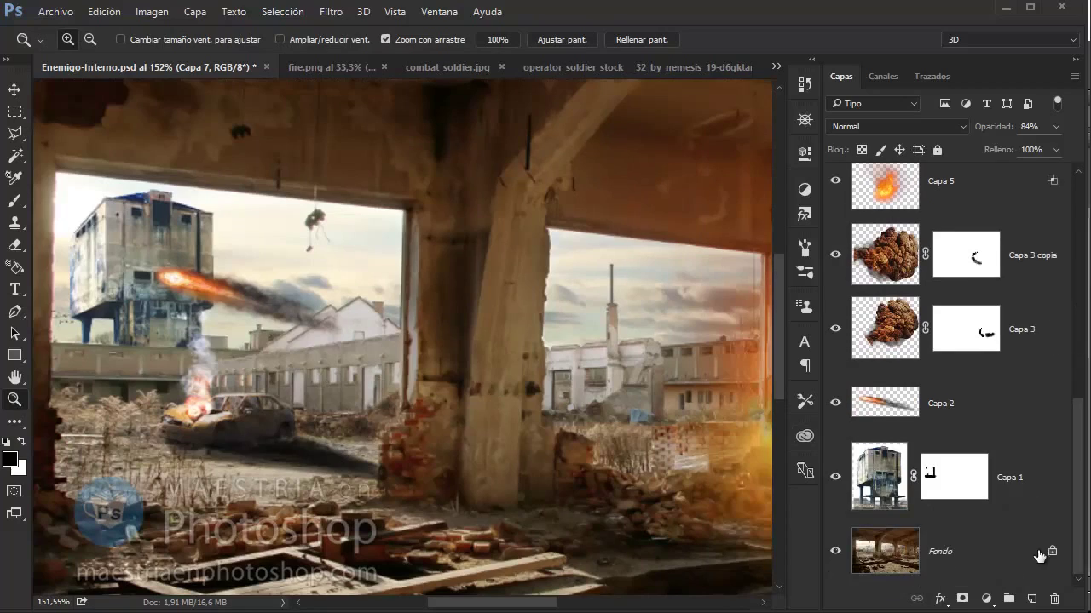
left_click(1040, 555)
left_click(985, 599)
left_click(984, 287)
mouse_move(688, 243)
left_mouse_down()
mouse_move(664, 248)
mouse_move(733, 275)
mouse_move(689, 282)
mouse_move(733, 274)
left_mouse_up()
key("ctrl+0")
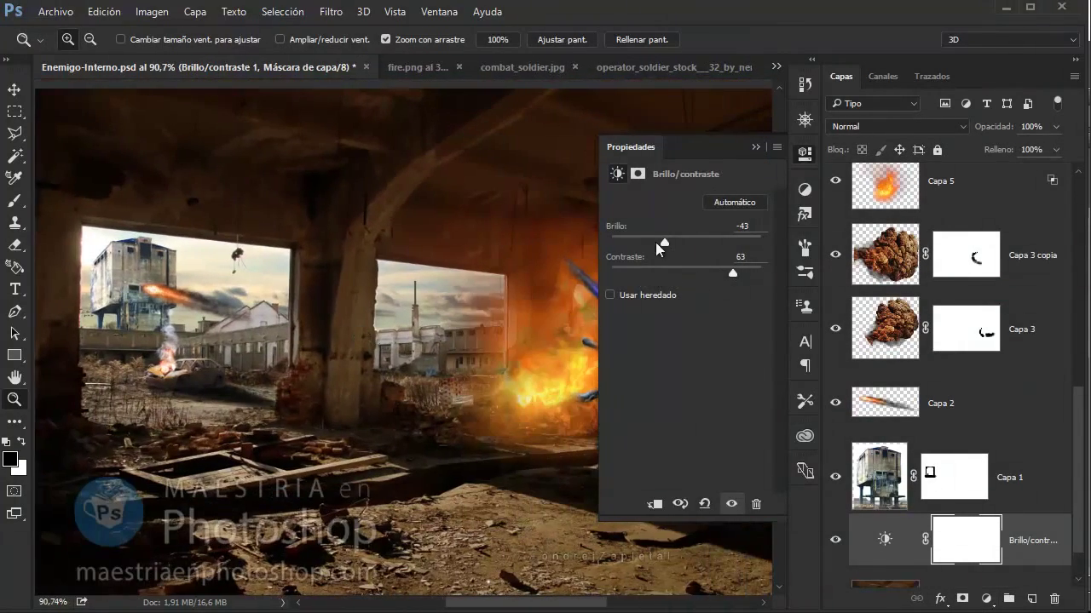
left_click(755, 147)
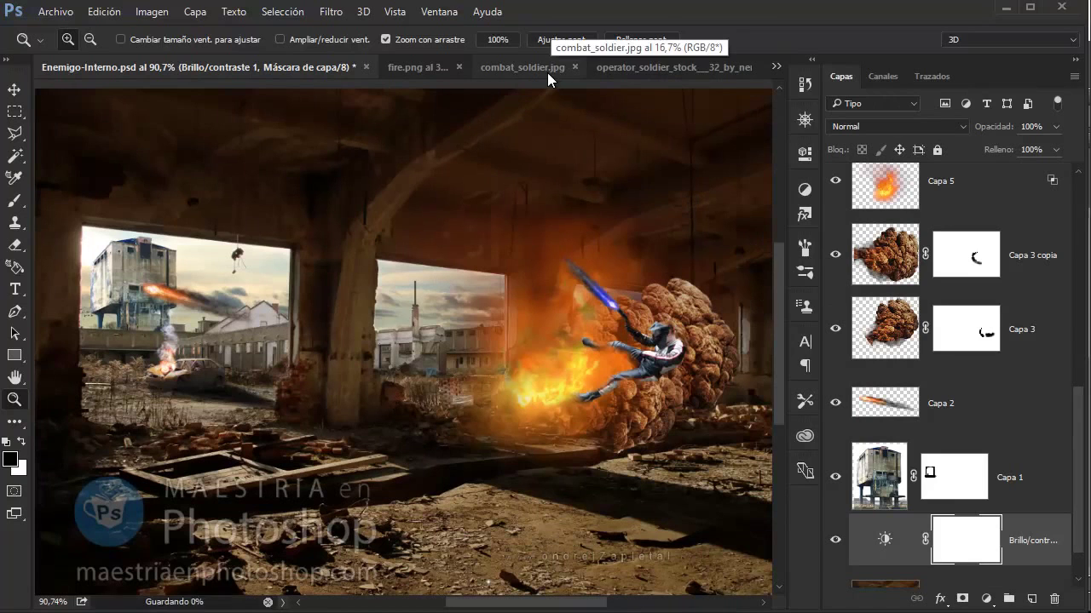
left_click(522, 68)
left_click_drag(409, 289, 444, 289)
Quick-select the seated soldier's raised boot, legs, knee, head and rifle
key("w")
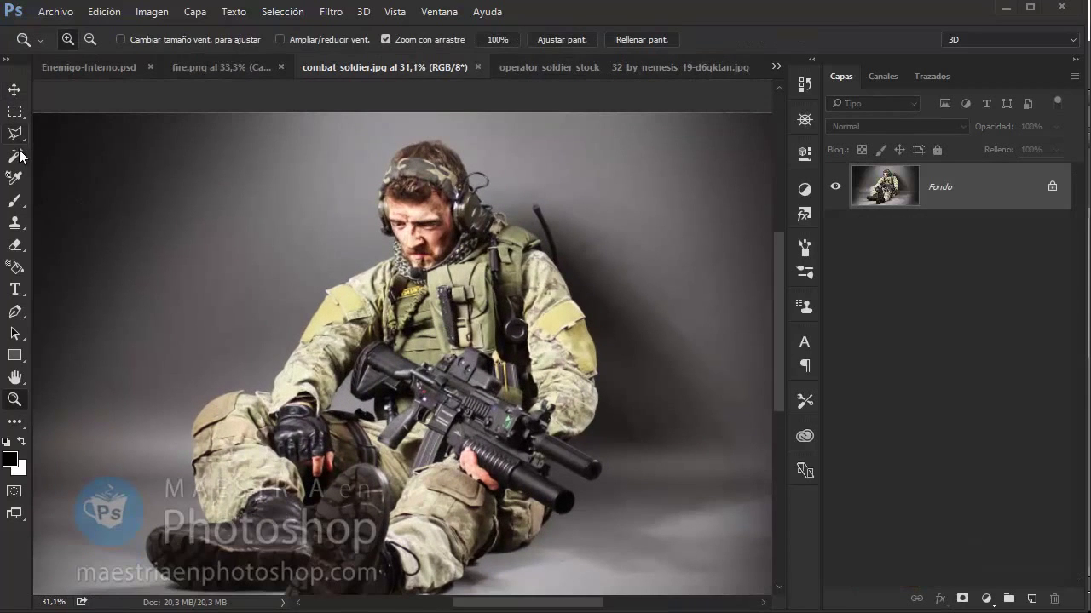
key("shift+w")
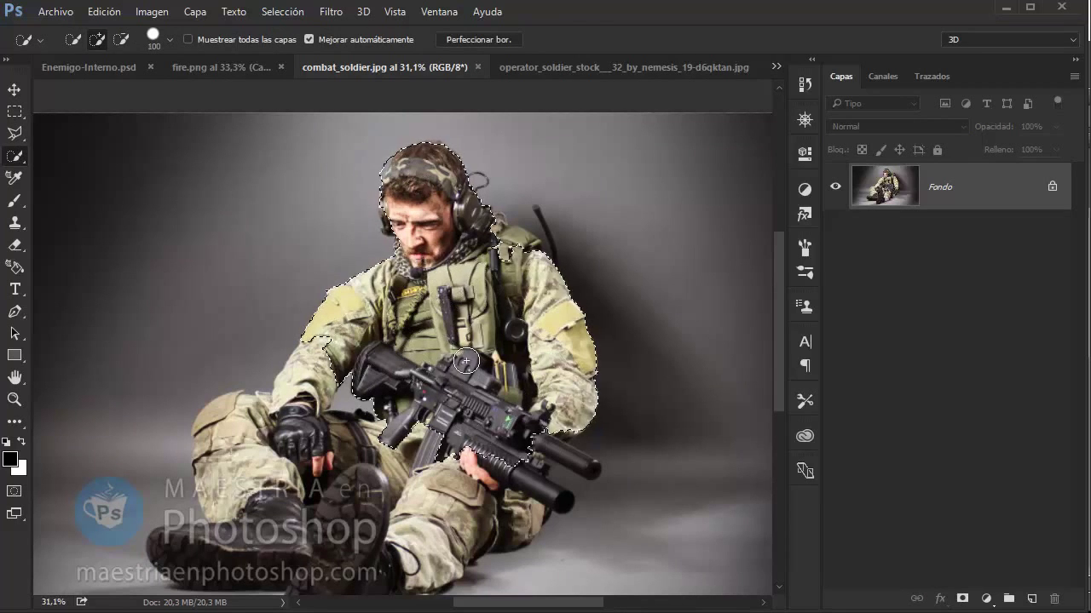
scroll(402, 341, "down", 2)
left_click(337, 494)
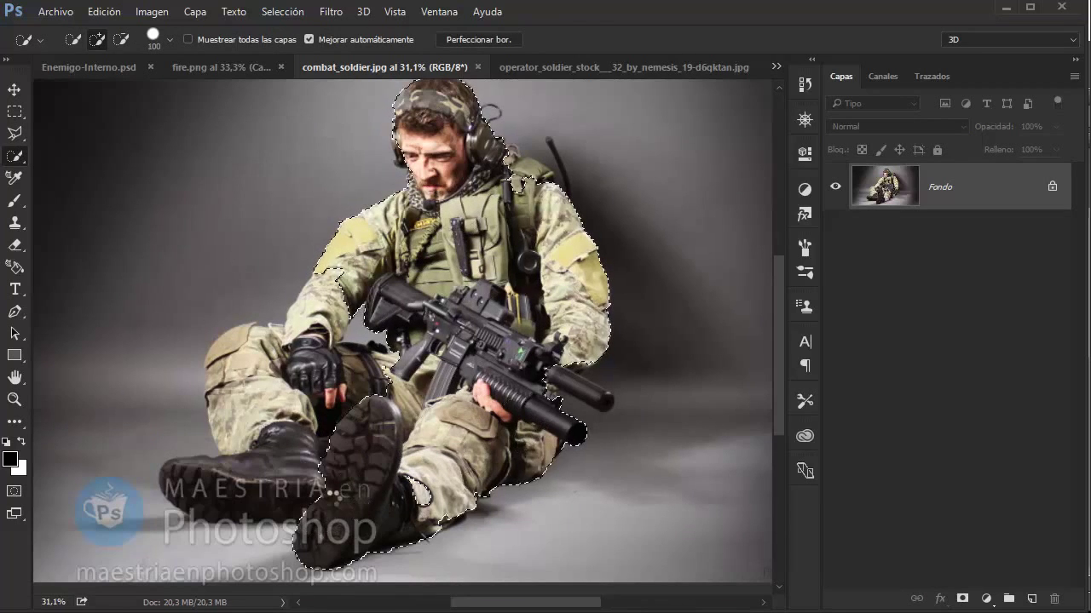
left_click_drag(247, 379, 229, 359)
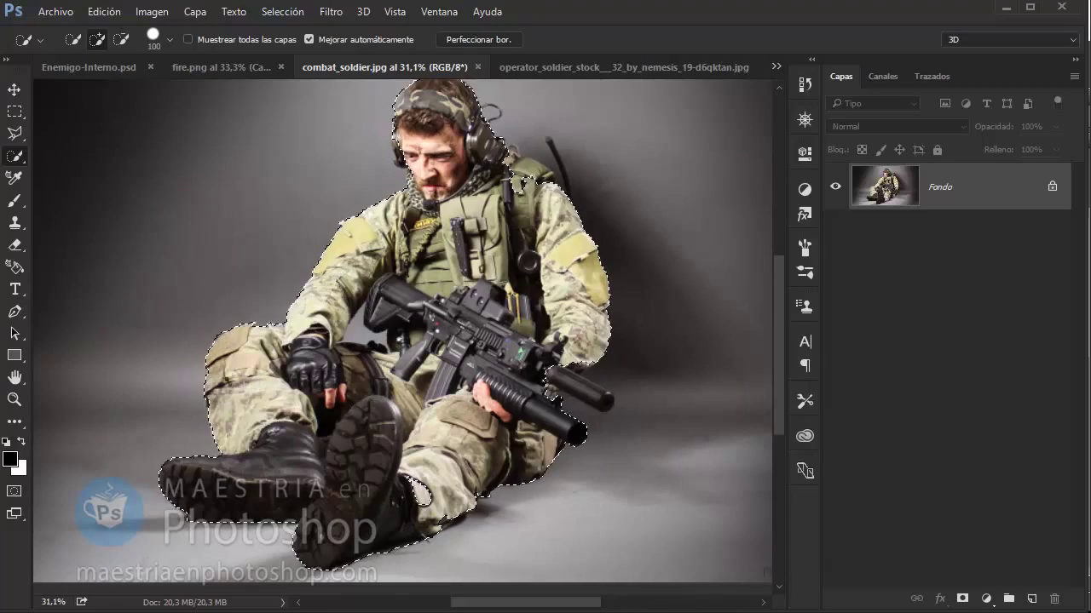
left_click_drag(429, 200, 411, 314)
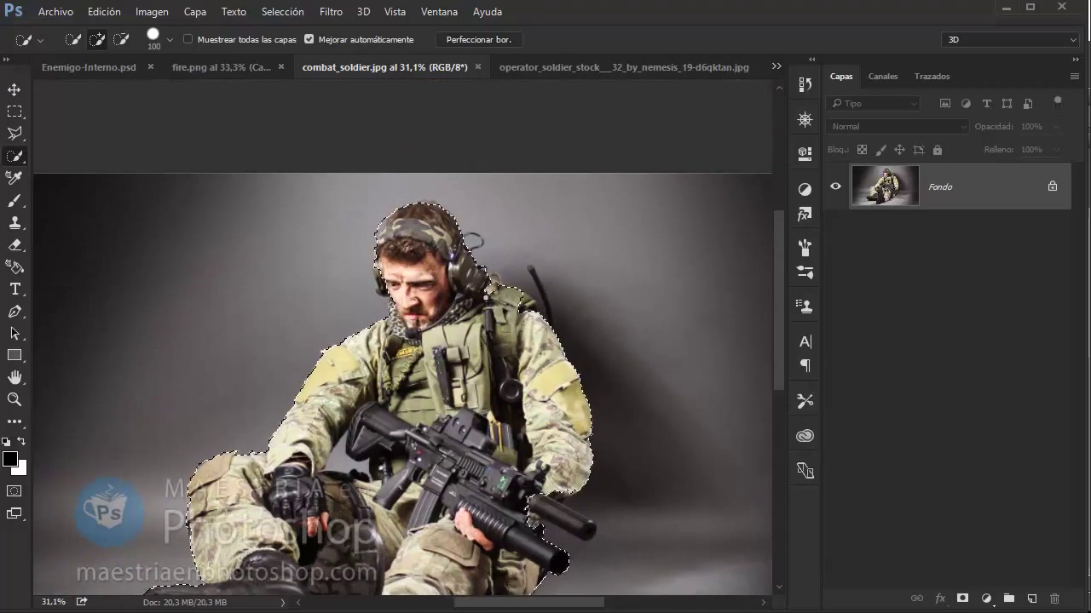
left_click_drag(443, 264, 500, 269)
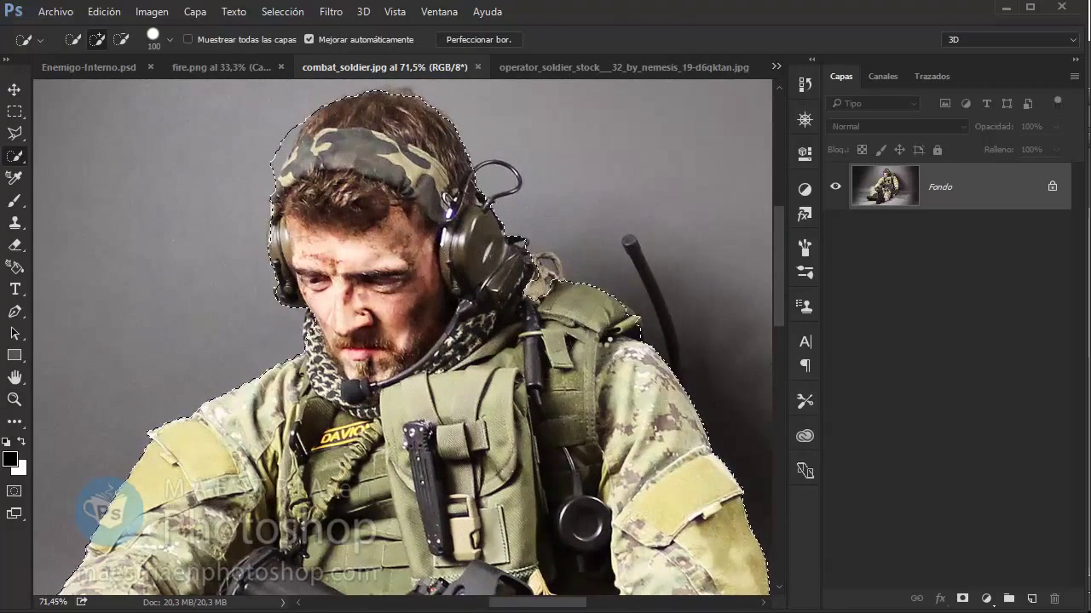
left_click_drag(545, 311, 471, 112)
left_click_drag(564, 487, 491, 269)
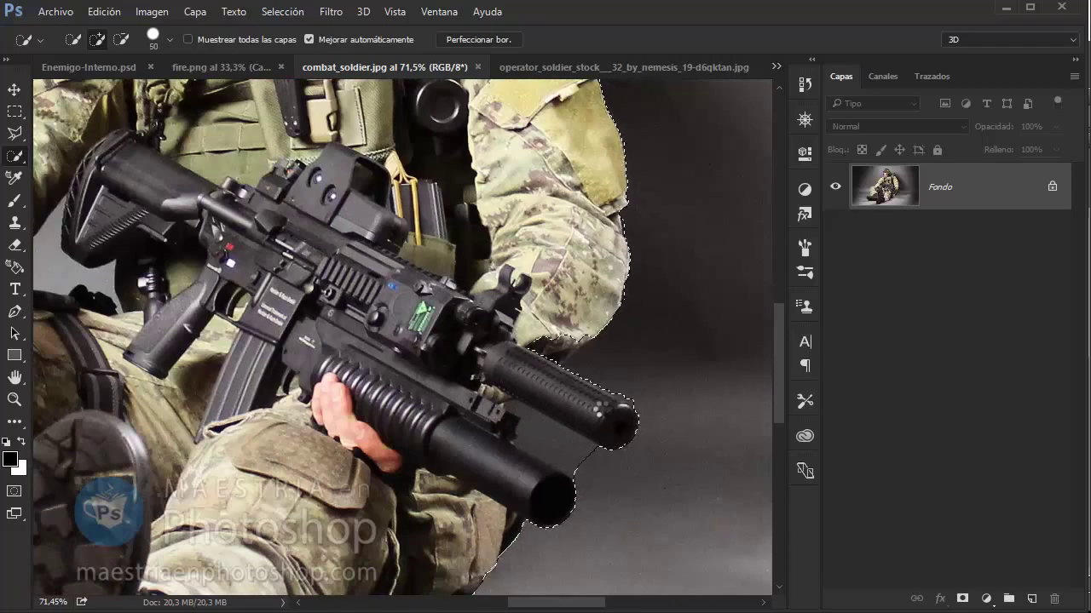
Touch up with Polygonal Lasso, then view the selection in Quick Mask with a Brush
key("l")
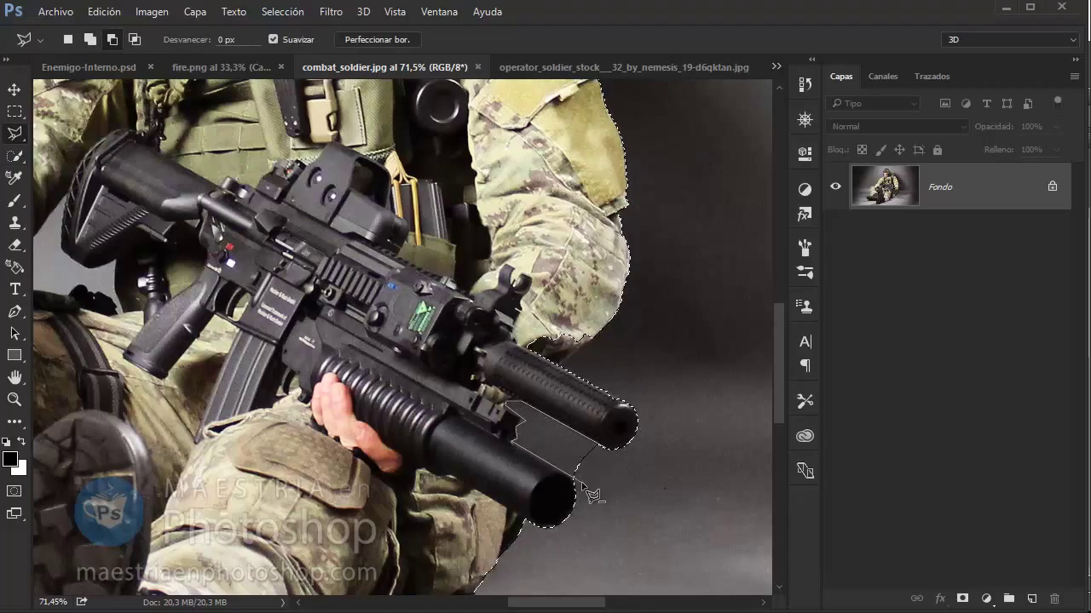
scroll(511, 247, "up", 5)
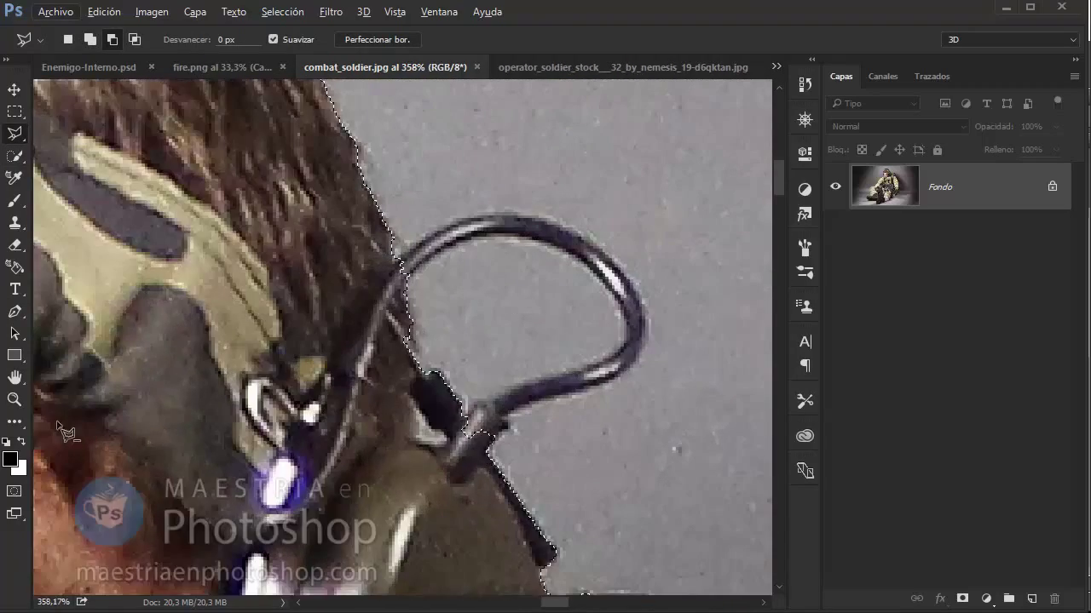
key("q")
key("b")
right_click(511, 228)
Paint the quick mask along the earpiece cable and the scarf edge
key("Escape")
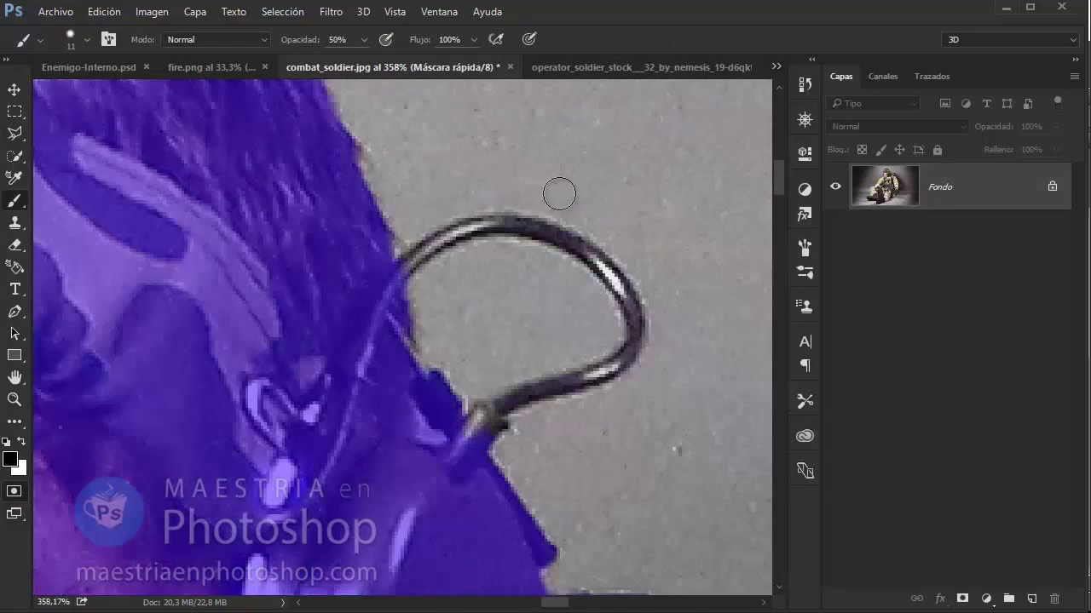
scroll(469, 241, "up", 3)
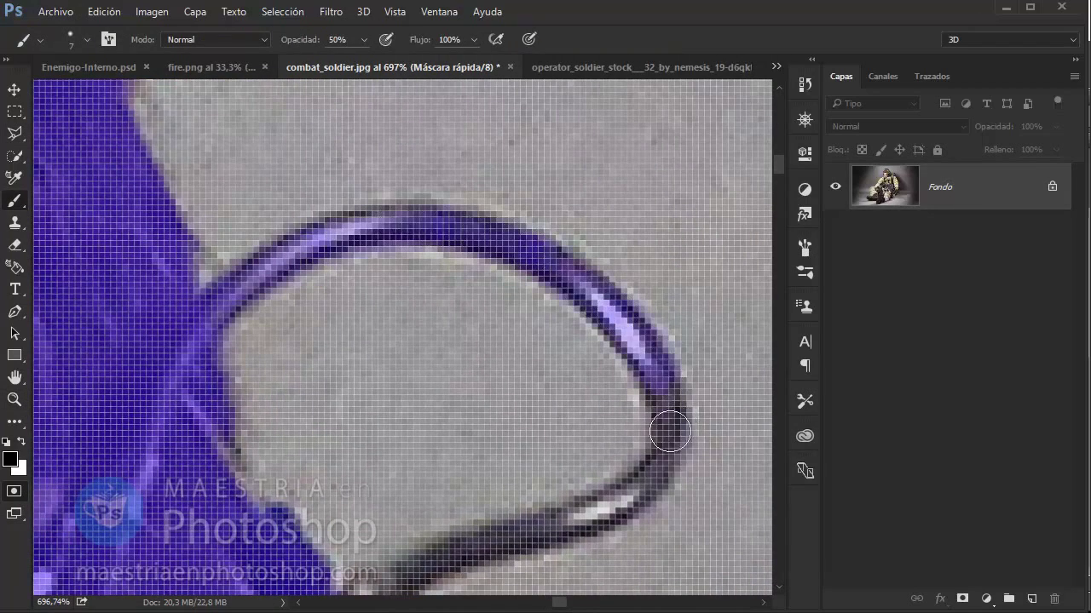
left_click_drag(510, 539, 477, 354)
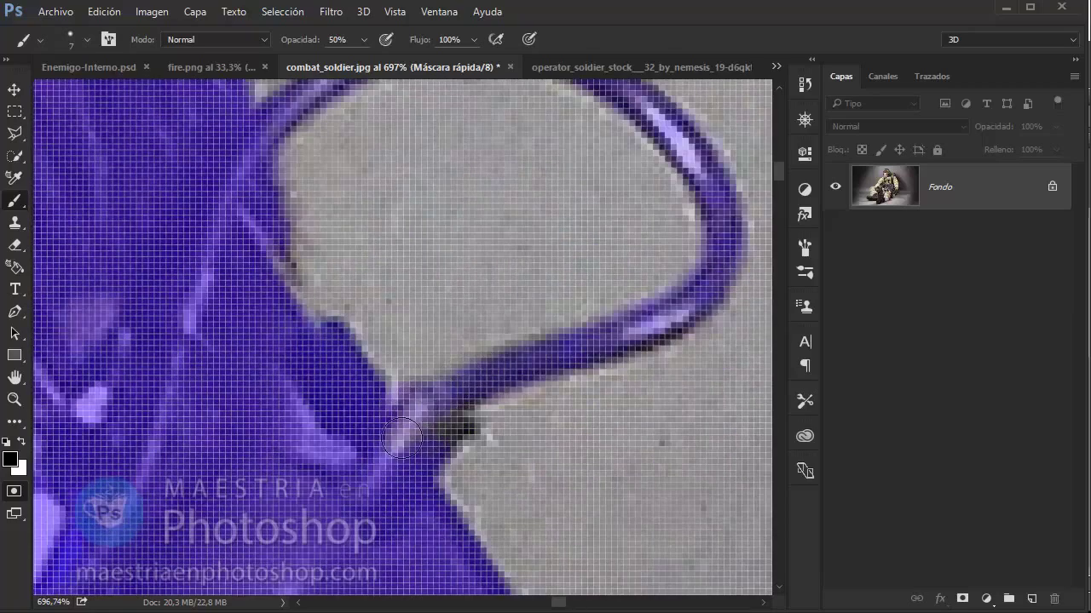
scroll(402, 438, "down", 2)
scroll(316, 414, "down", 2)
scroll(316, 207, "down", 1)
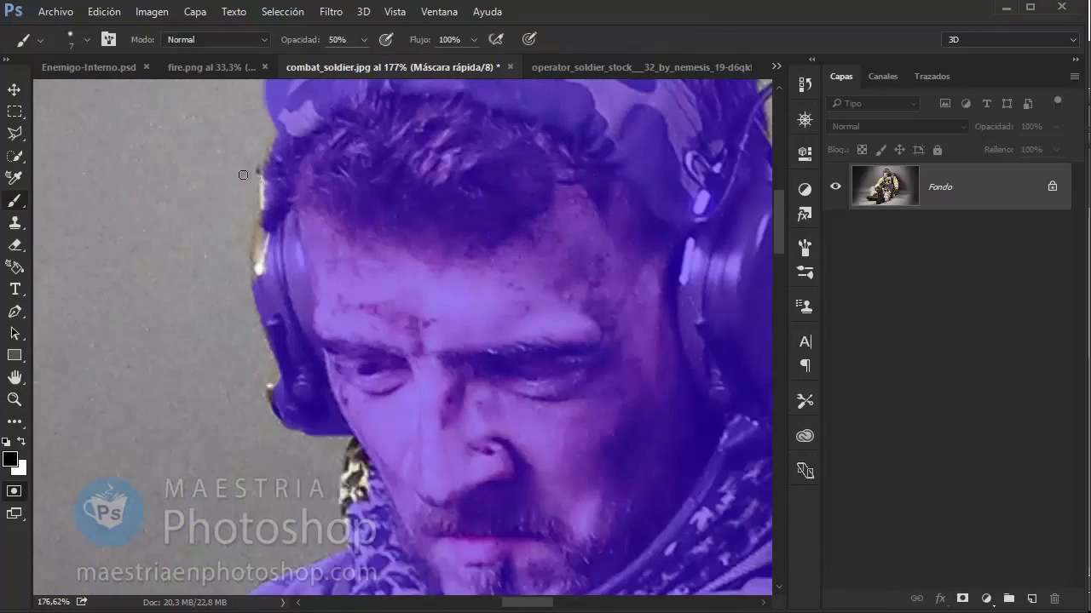
scroll(243, 175, "up", 2)
right_click(304, 192)
key("Escape")
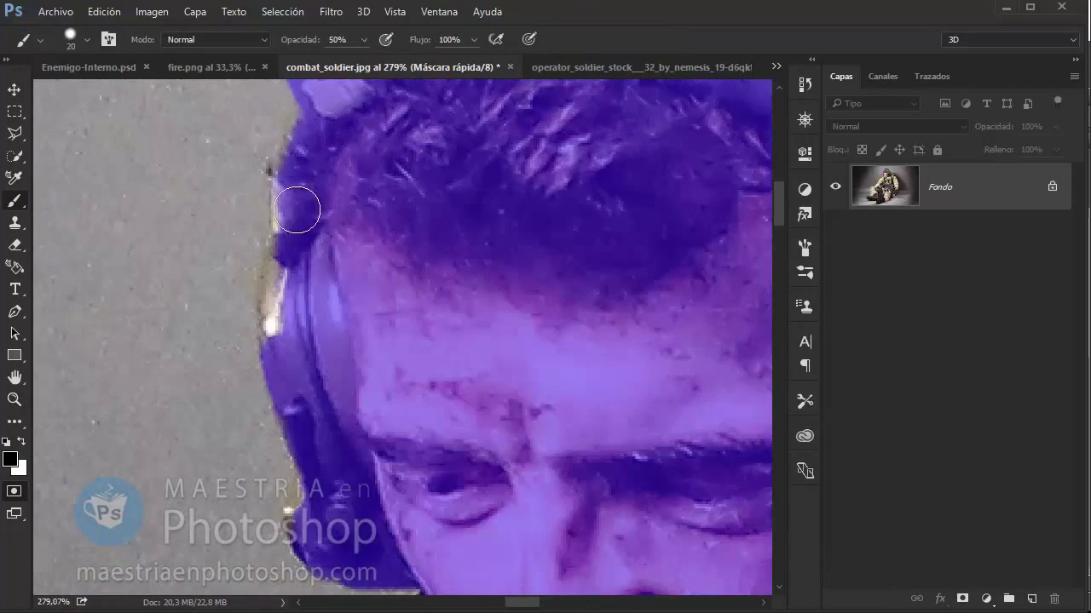
scroll(283, 345, "down", 4)
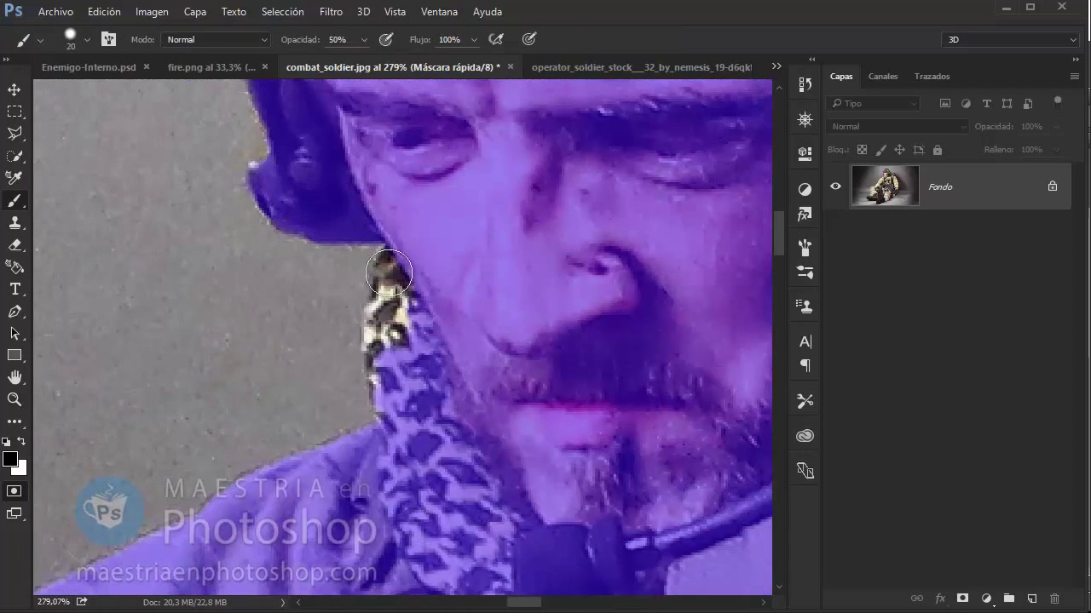
mouse_move(389, 273)
left_mouse_down()
mouse_move(341, 343)
mouse_move(392, 337)
left_mouse_up()
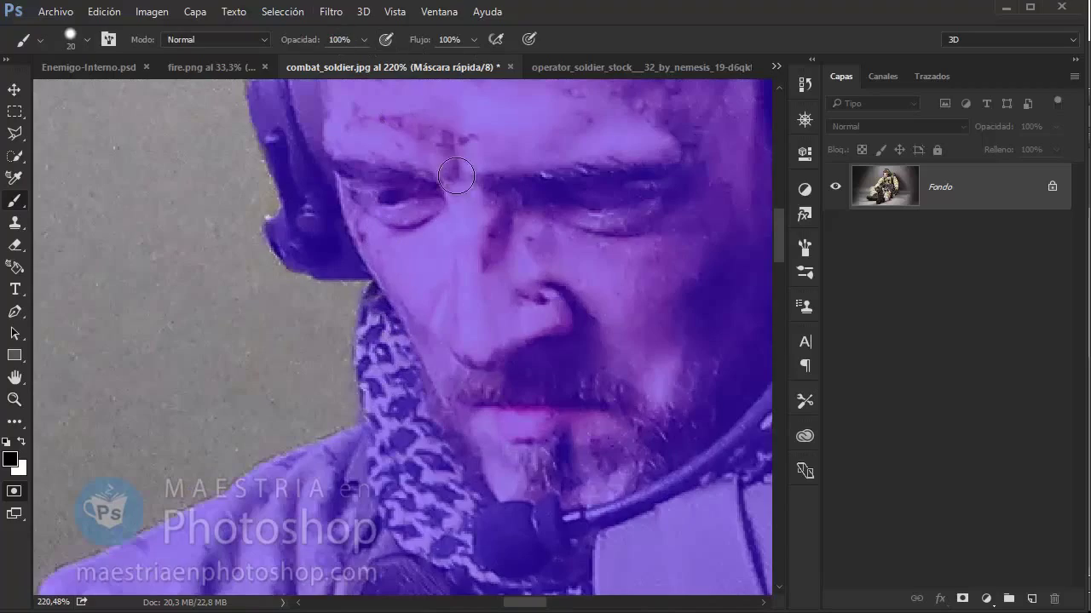
scroll(244, 161, "up", 2)
scroll(382, 287, "down", 5)
Mask the dark patch beside the rifle barrel with a 34 px brush
key("z")
left_click_drag(383, 287, 420, 236)
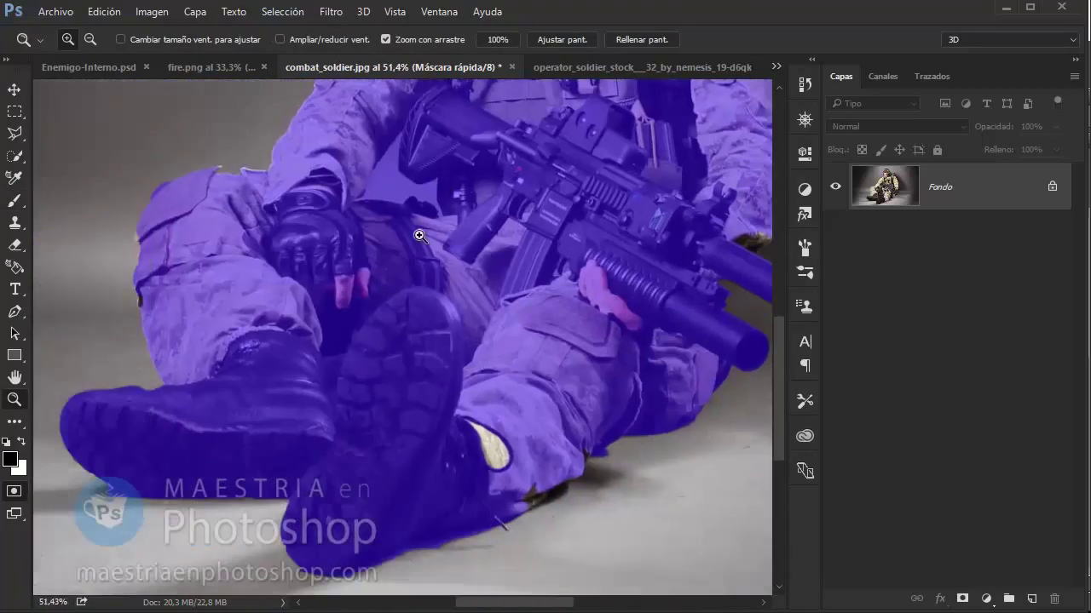
left_click_drag(481, 442, 503, 447)
key("b")
right_click(500, 450)
key("Escape")
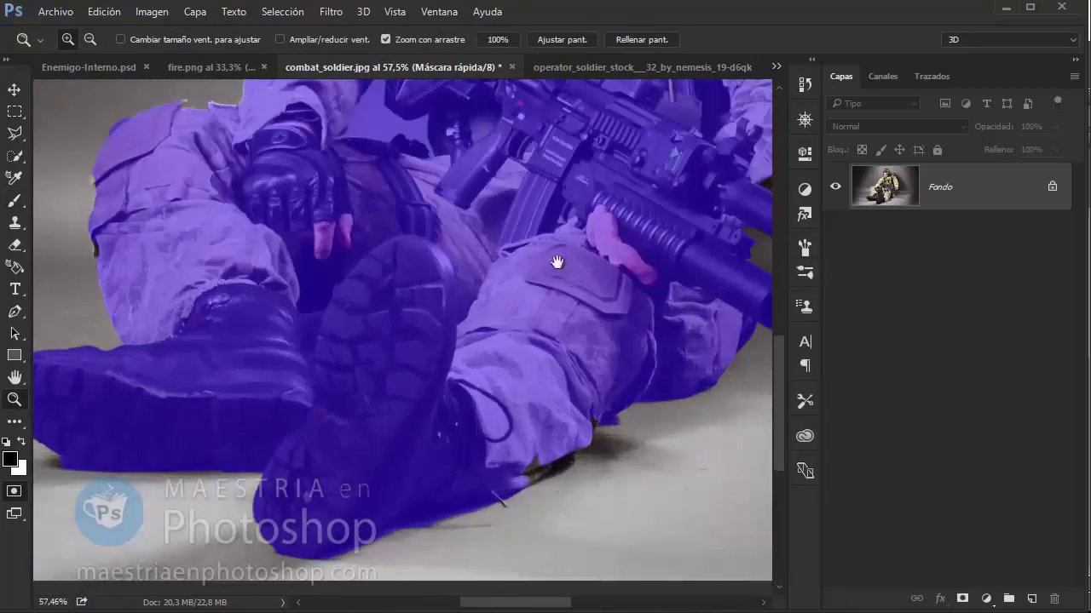
left_click_drag(491, 393, 657, 329)
right_click(656, 329)
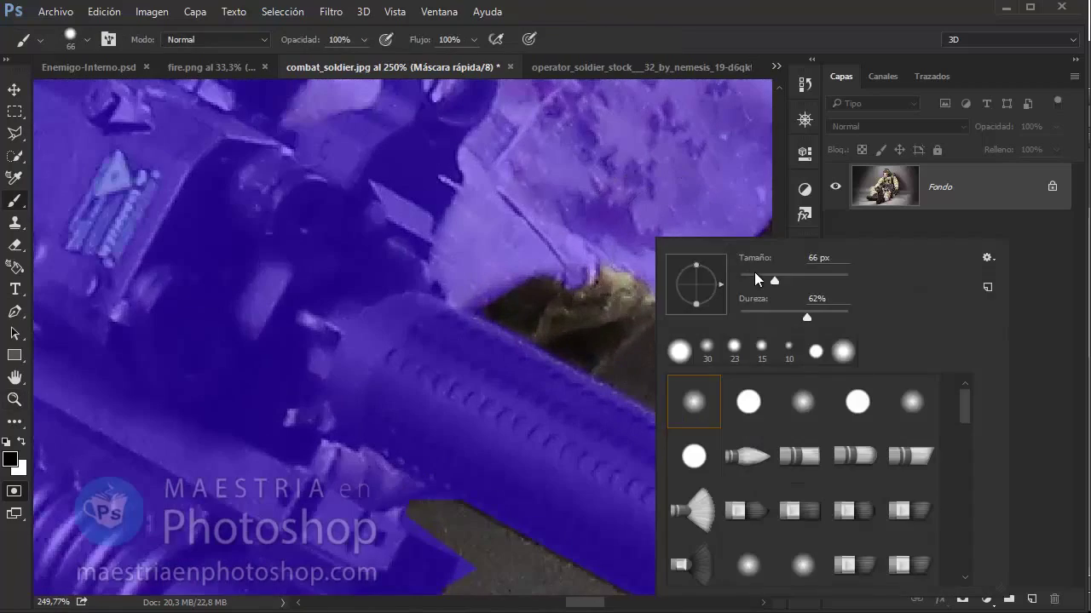
left_click(754, 277)
key("Return")
left_click_drag(631, 285, 531, 333)
Zoom to pixel level on a small edge gap and fine-tune it with a smaller brush
key("z")
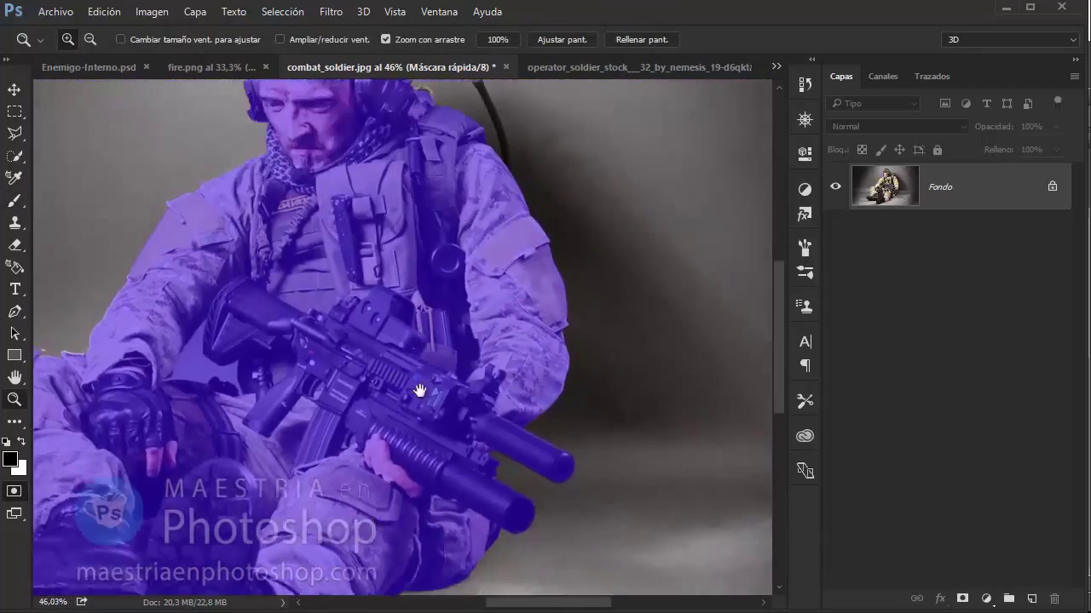
mouse_move(419, 389)
left_mouse_down()
mouse_move(548, 253)
mouse_move(492, 384)
left_mouse_up()
key("b")
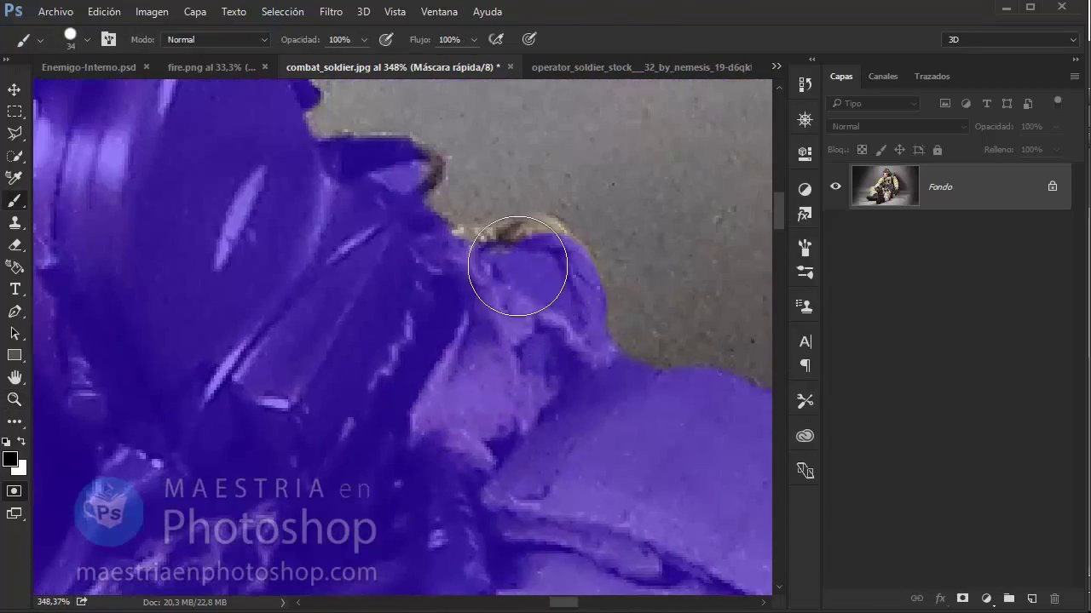
key("z")
left_click(515, 219)
key("b")
key("bracketleft")
key("bracketleft")
key("bracketleft")
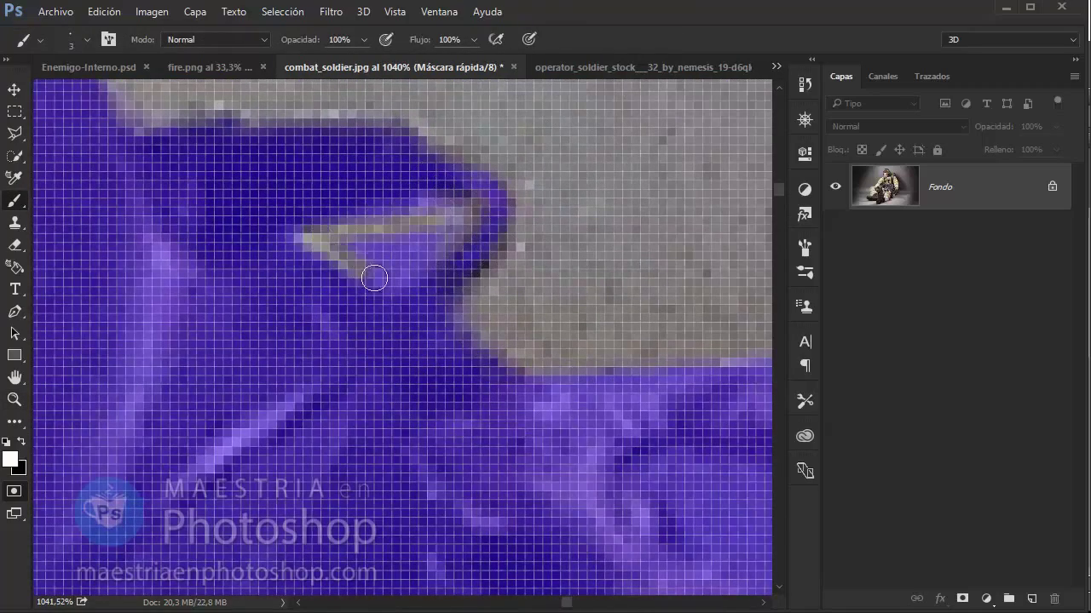
Mask the brown area under the leg, then zoom out to the whole soldier
key("z")
left_click_drag(416, 246, 167, 273)
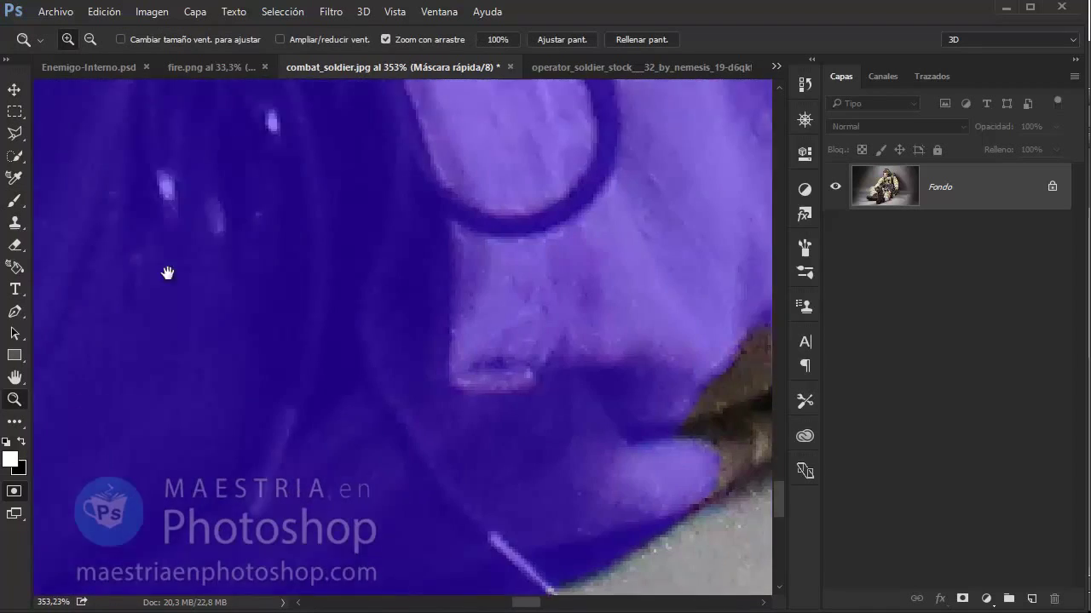
left_click_drag(729, 398, 419, 321)
key("b")
right_click(477, 260)
key("Return")
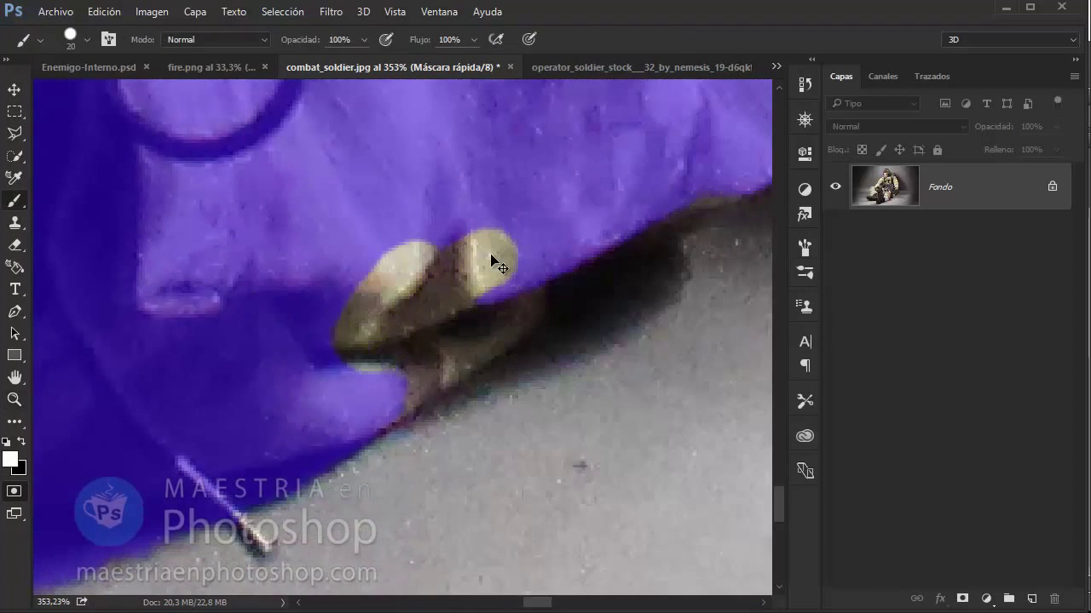
mouse_move(486, 255)
left_mouse_down()
mouse_move(352, 389)
mouse_move(720, 167)
left_mouse_up()
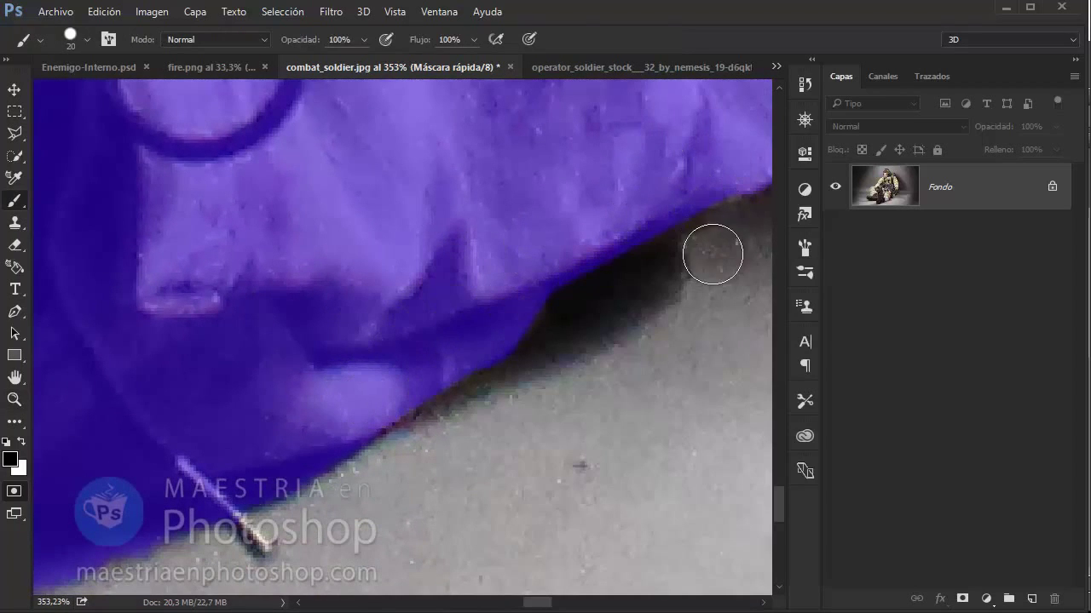
key("z")
mouse_move(377, 295)
left_mouse_down()
mouse_move(378, 347)
mouse_move(426, 346)
left_mouse_up()
Fix the selection gap beside the rifle stock in Quick Mask and return to a selection
key("q")
key("w")
right_click(15, 156)
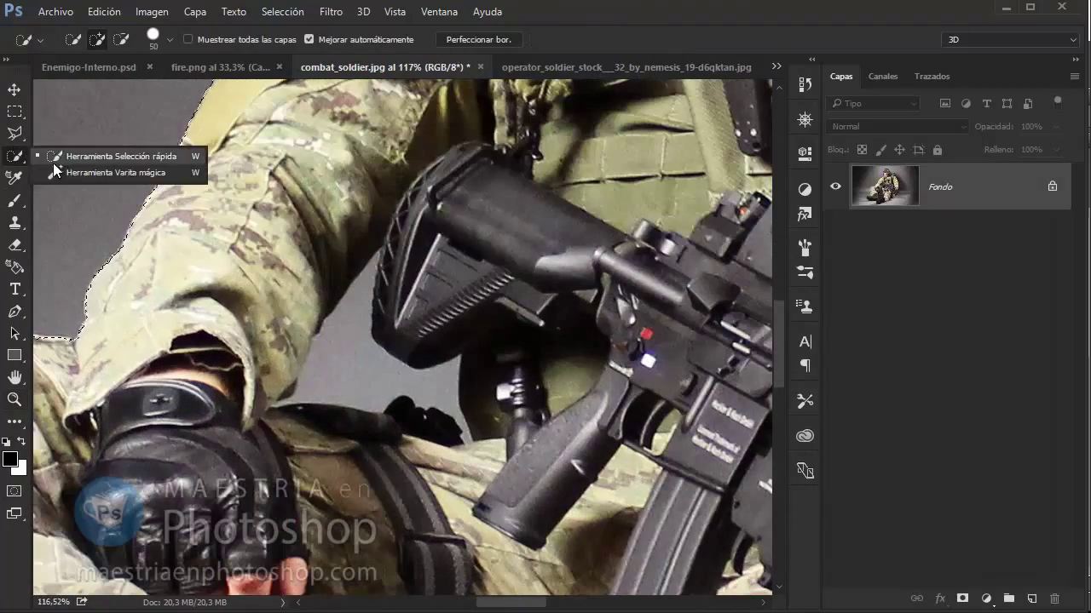
left_click(111, 167)
key("z")
left_click(324, 381)
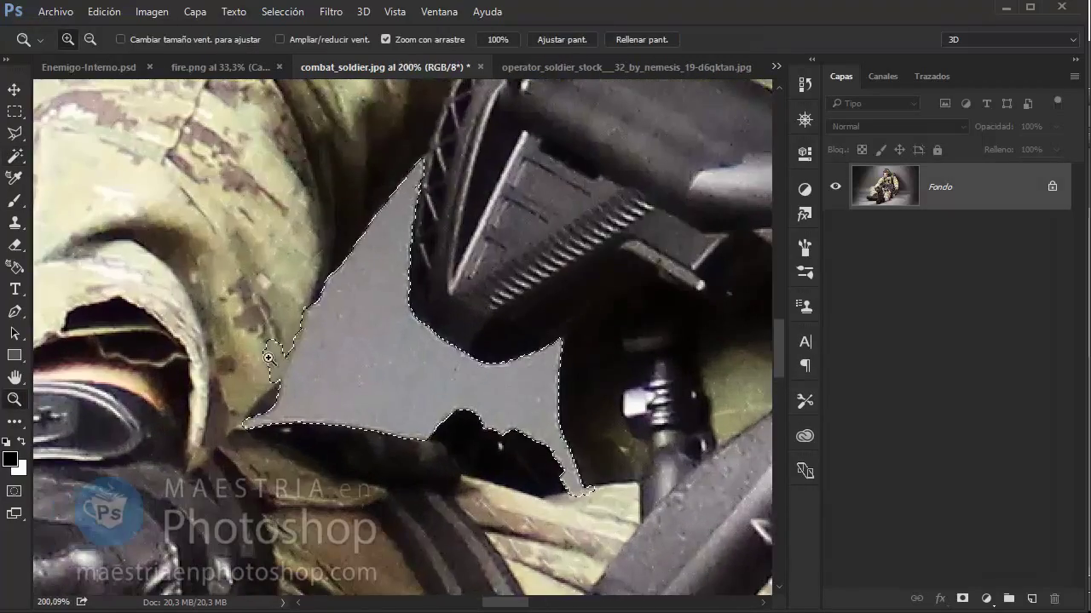
left_click(14, 200)
key("x")
key("q")
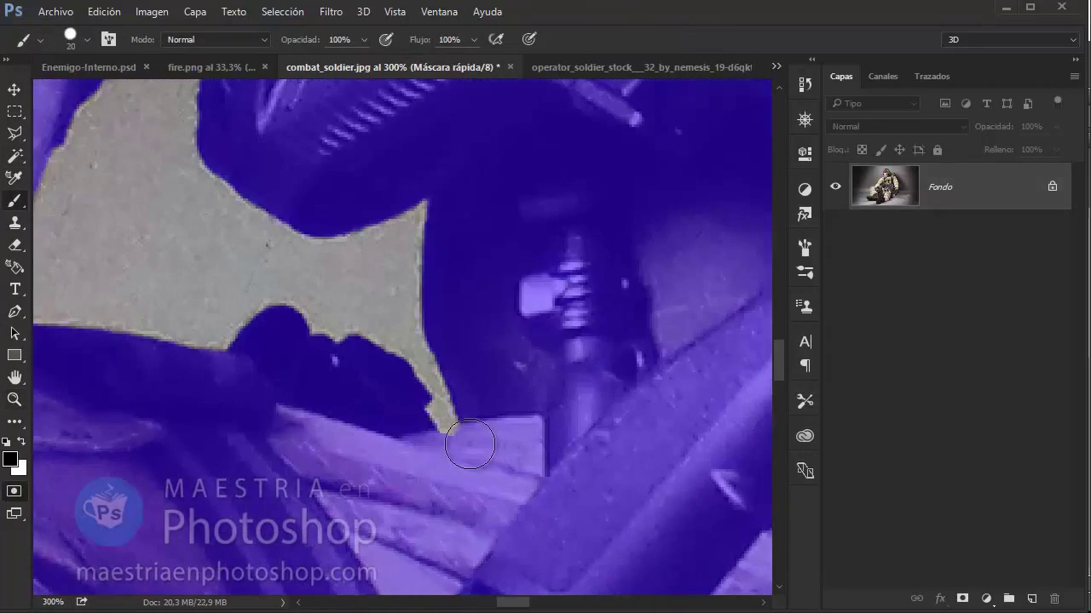
left_click_drag(470, 446, 273, 405)
key("ctrl+0")
key("q")
Copy the seated soldier into Enemigo-Interno.psd and move Capa 11 just below Capa 8
left_click(104, 11)
left_click(194, 103)
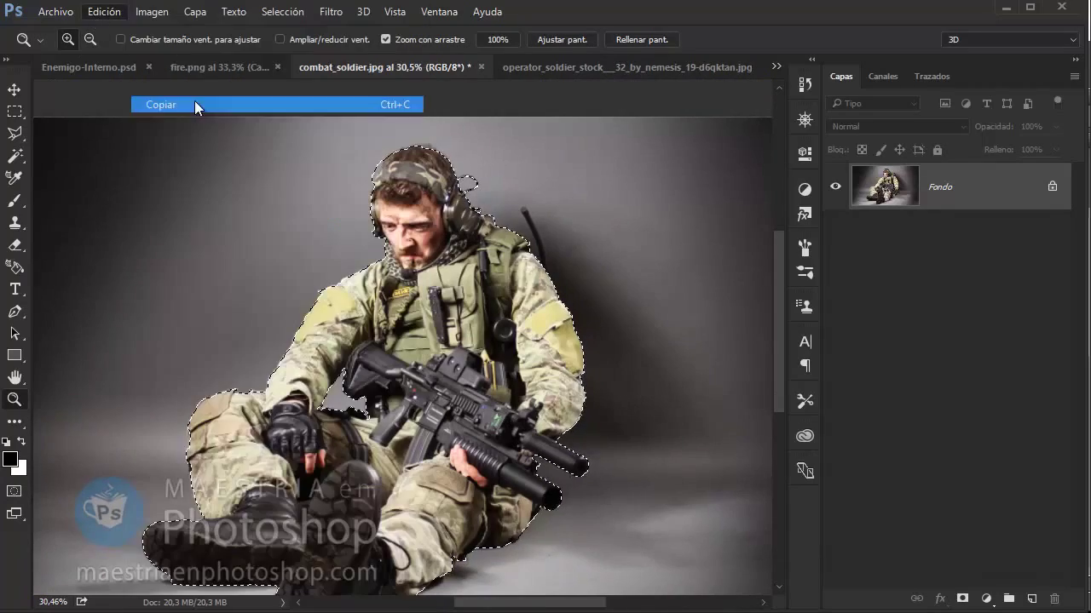
left_click(93, 67)
key("ctrl+v")
key("v")
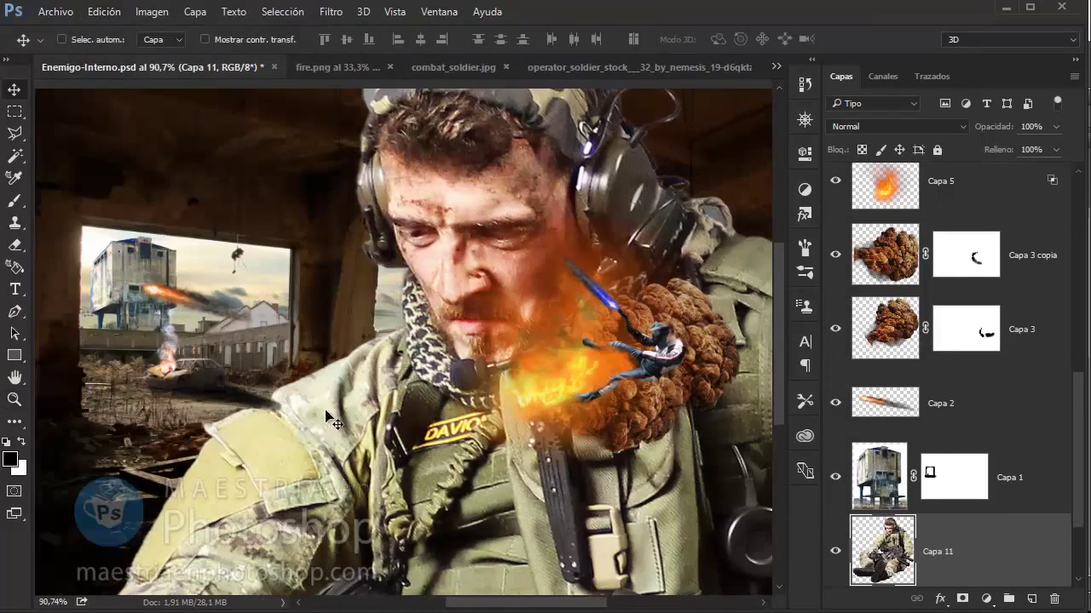
left_click_drag(956, 533, 946, 239)
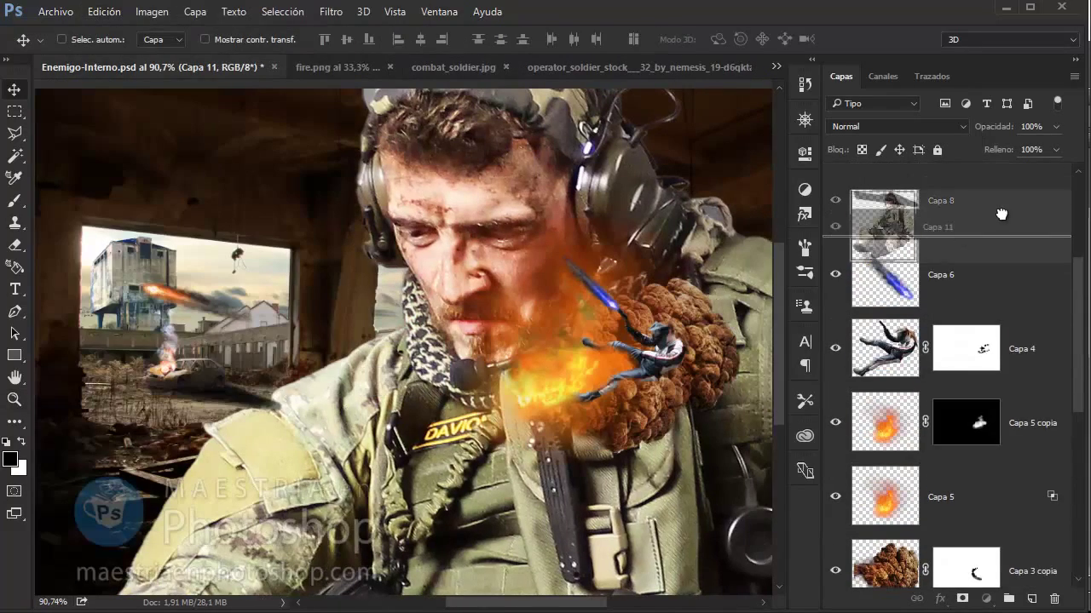
Hide the seated soldier layer Capa 11 and select the leaping soldier's Capa 4
left_click(99, 11)
left_click(501, 323)
left_click(835, 274)
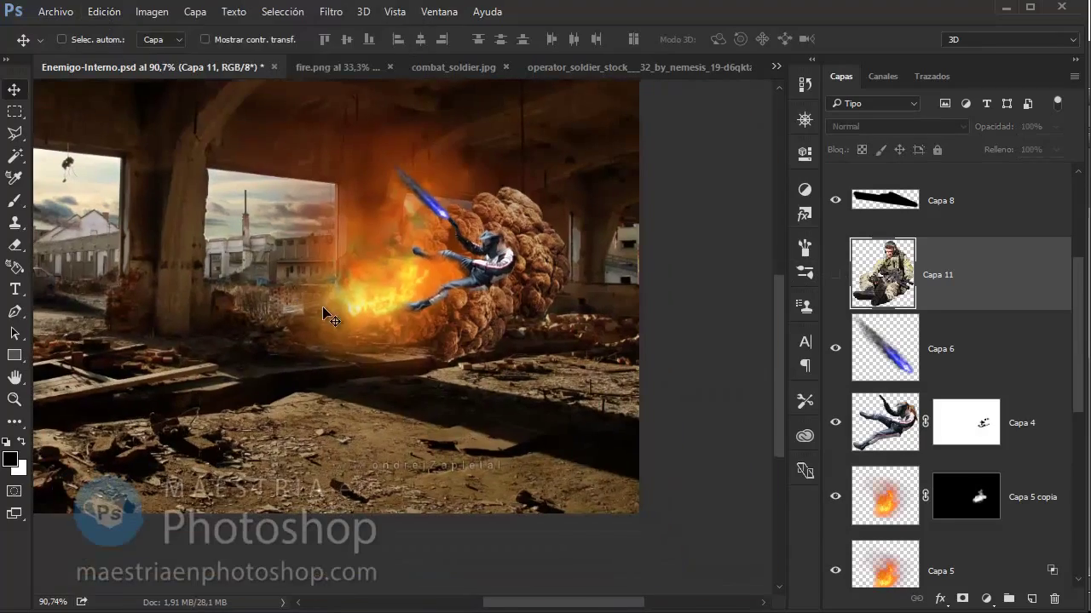
left_click(886, 422)
Fill a new layer with a black silhouette of the leaping soldier
left_click(1031, 599)
key("b")
scroll(530, 355, "up", 4)
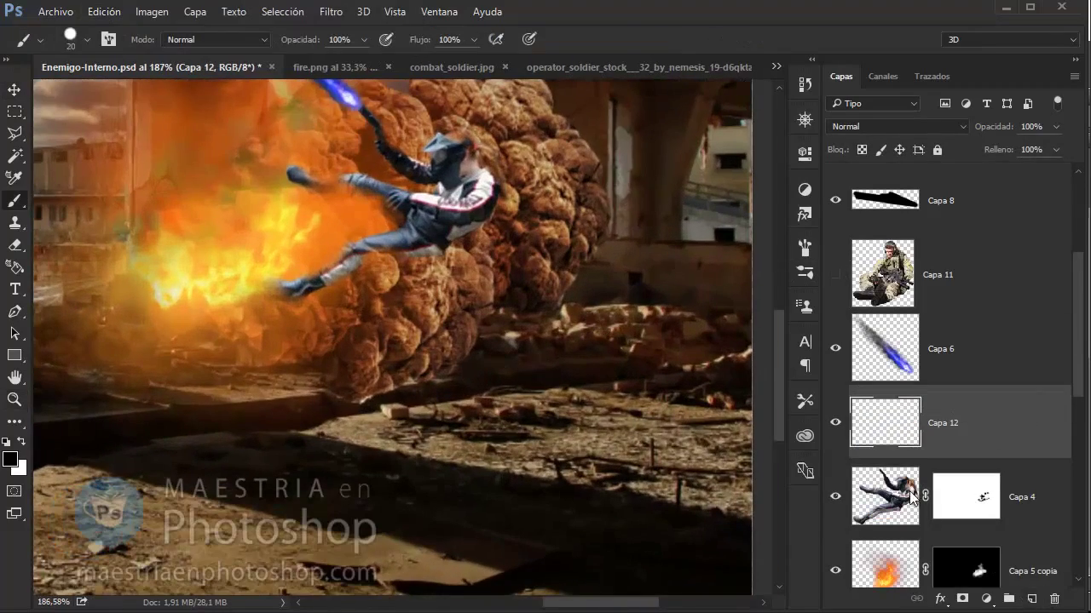
left_click(111, 11)
left_click(145, 324)
left_click(720, 175)
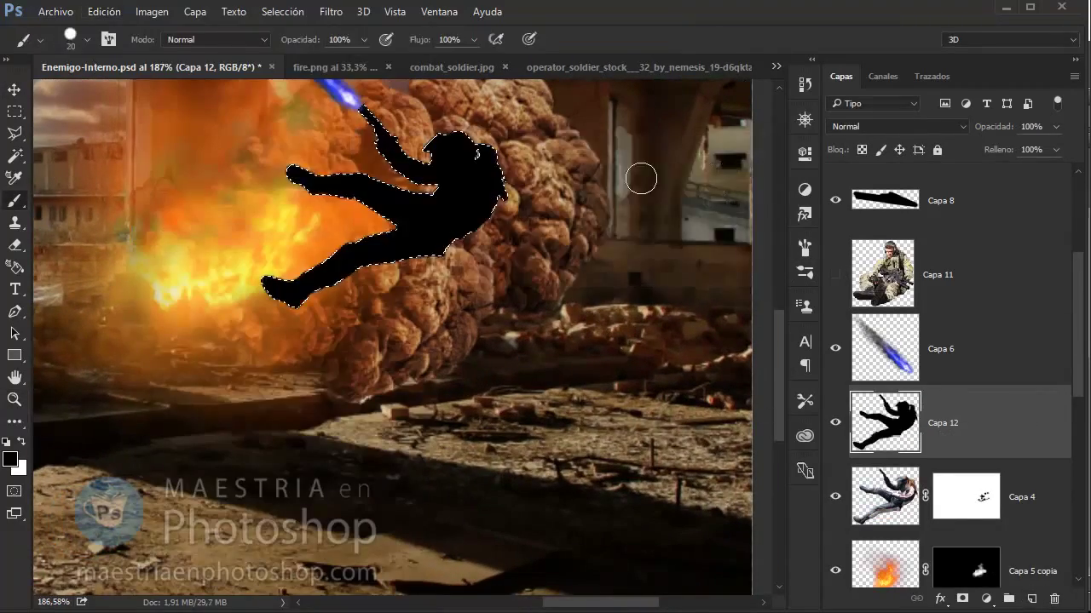
left_click(282, 11)
left_click(298, 51)
key("v")
Distort the black silhouette to lie flat across the floor beneath the soldier
left_click_drag(424, 219, 548, 389)
key("ctrl+t")
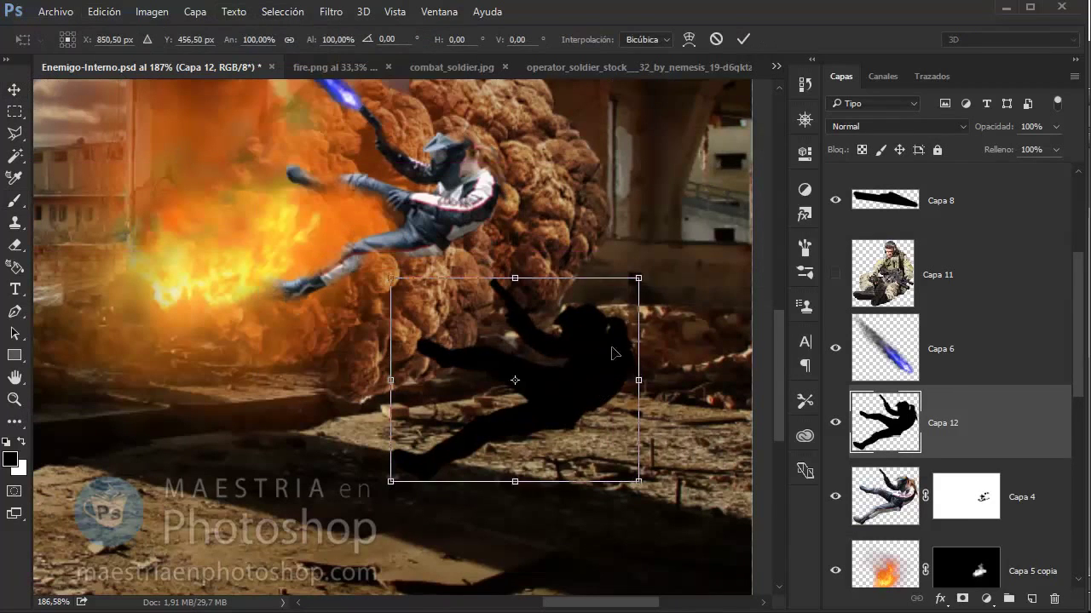
left_click_drag(613, 328, 599, 309)
mouse_move(625, 511)
left_mouse_down()
mouse_move(720, 425)
mouse_move(777, 432)
left_mouse_up()
left_click_drag(596, 494, 562, 474)
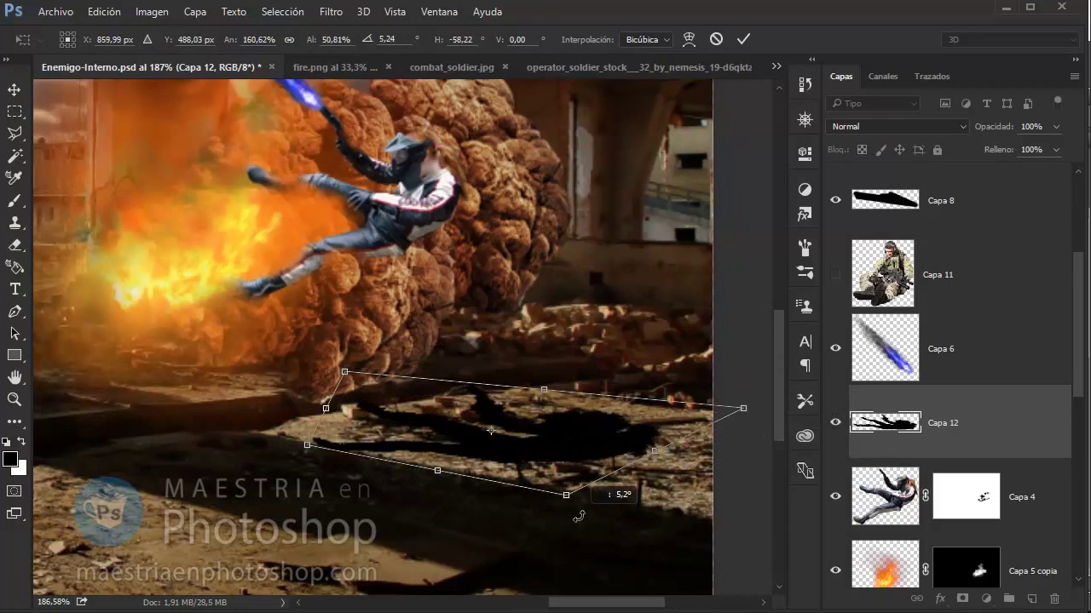
left_click_drag(292, 445, 219, 418)
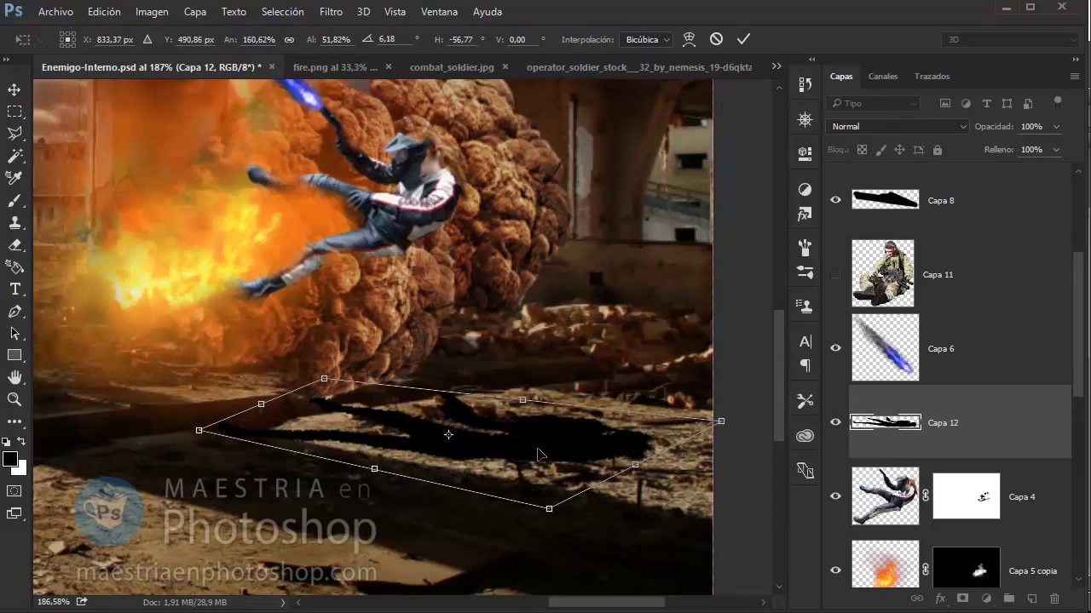
key("Return")
Set the shadow layer to 70% opacity and brush-darken part of it
key("4")
key("6")
key("7")
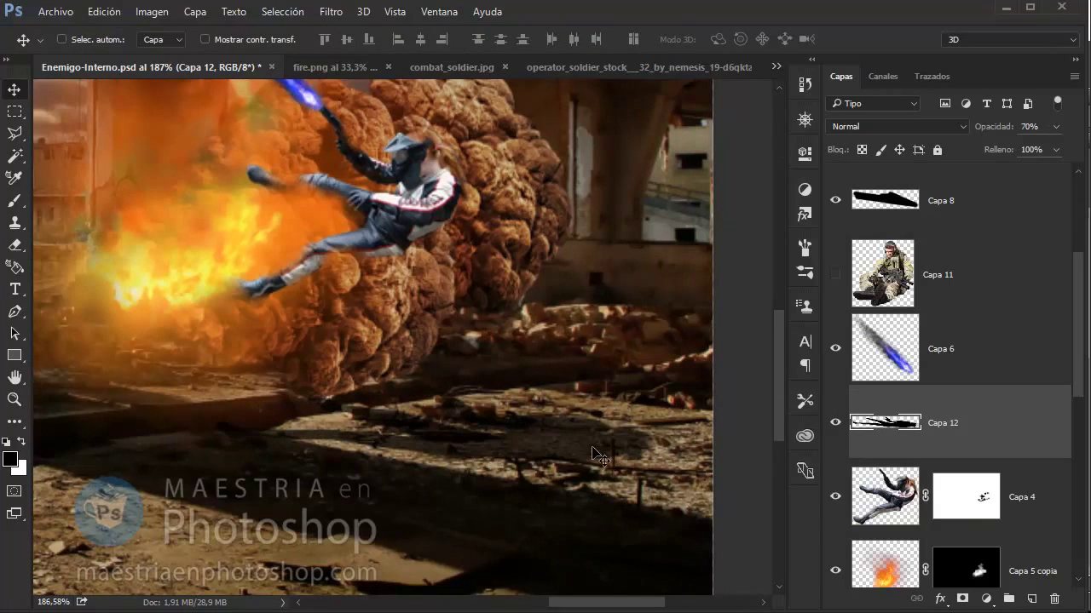
key("b")
left_click_drag(546, 443, 536, 461)
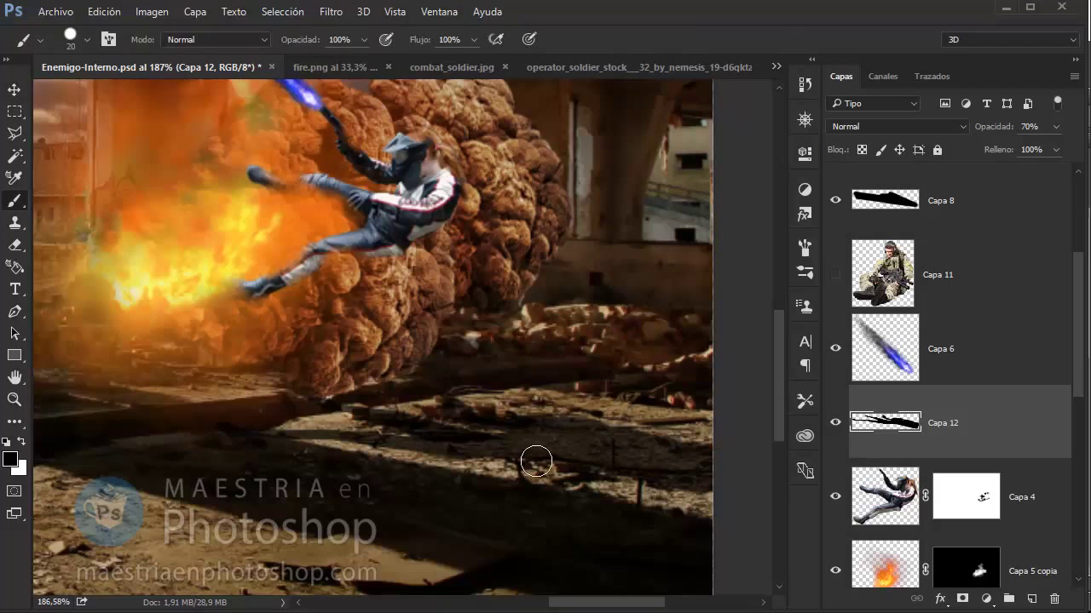
key("v")
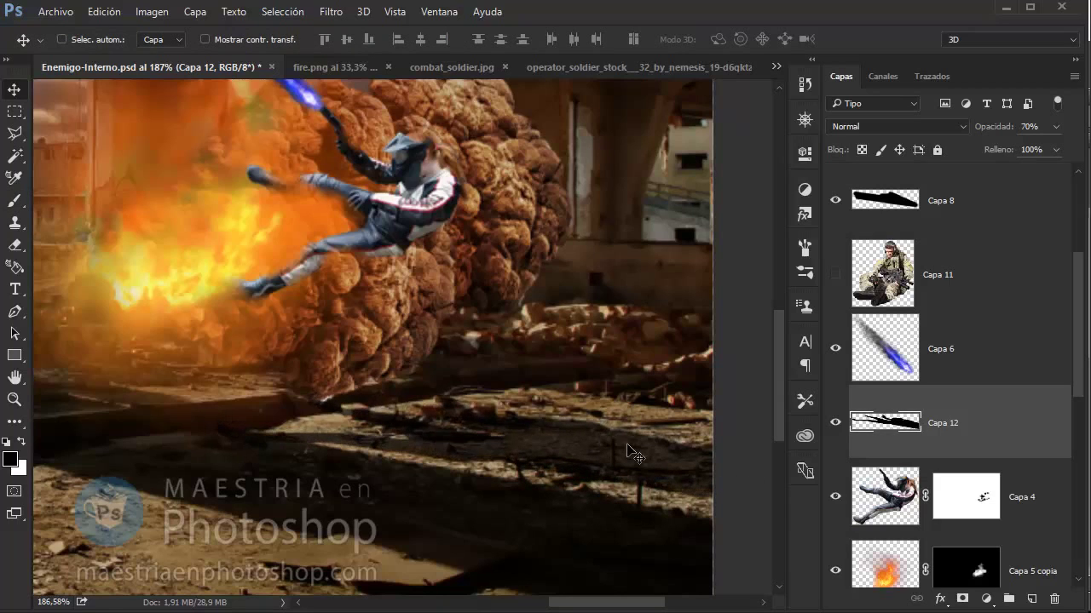
Soften the shadow with a Gaussian Blur and zoom out to the whole composite
left_click(331, 11)
left_click(694, 302)
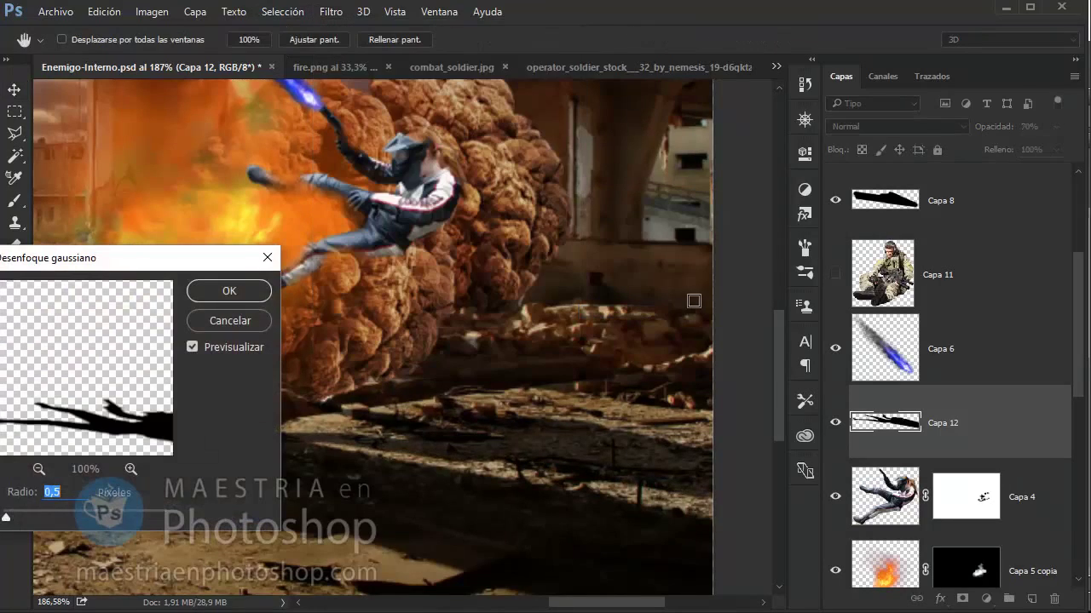
left_click(266, 290)
key("z")
left_click_drag(511, 405, 451, 406)
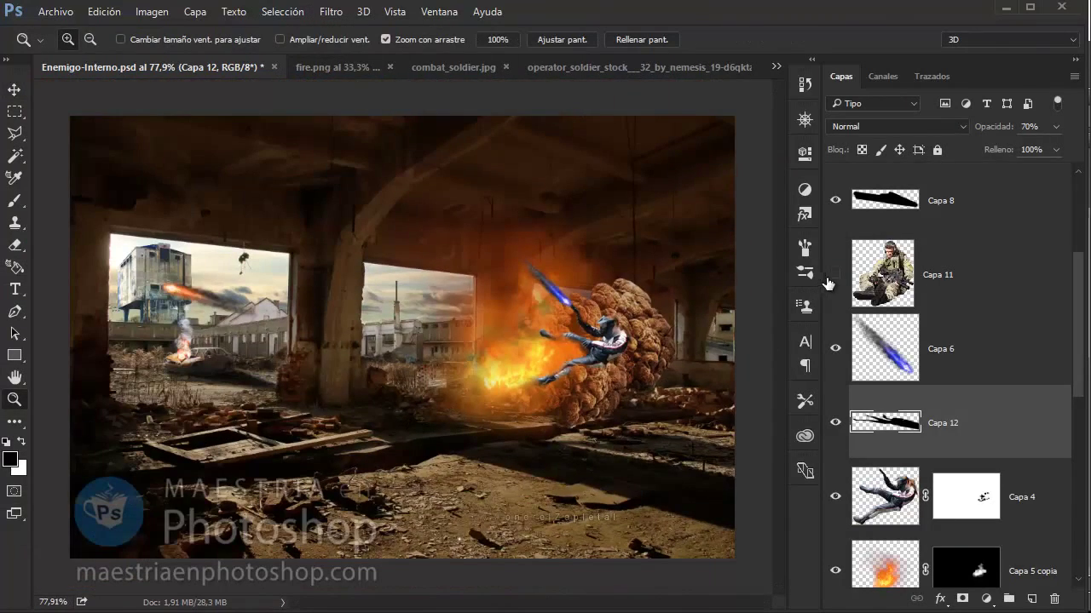
Show Capa 11 and scale the seated soldier to about 13.7% onto the rubble left of the explosion
left_click(835, 274)
left_click(697, 260, "ctrl")
left_click(104, 11)
left_click(341, 317)
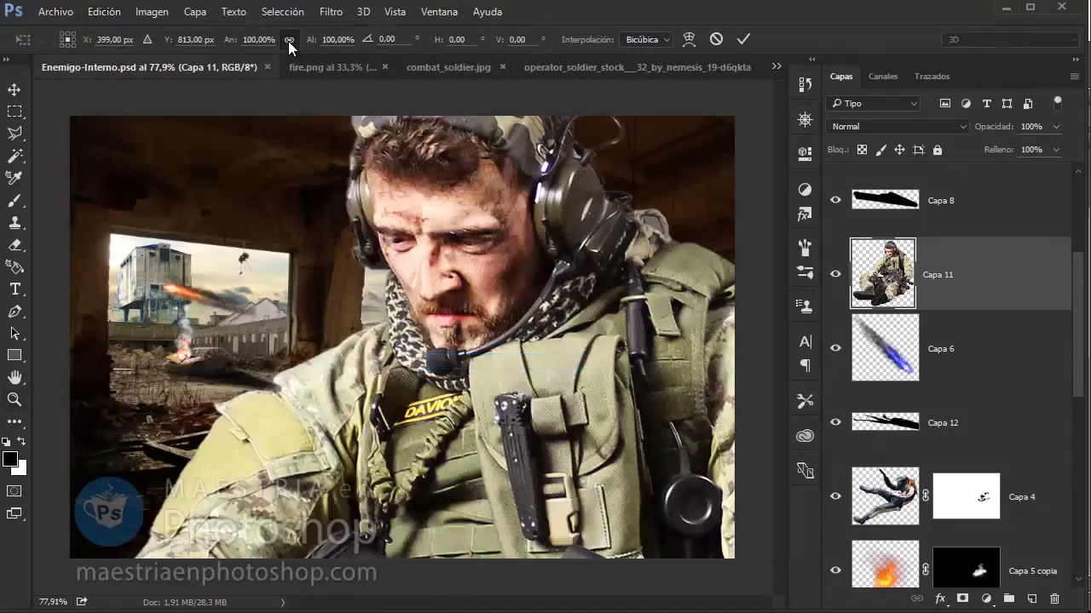
mouse_move(409, 322)
left_mouse_down()
mouse_move(484, 339)
mouse_move(528, 392)
left_mouse_up()
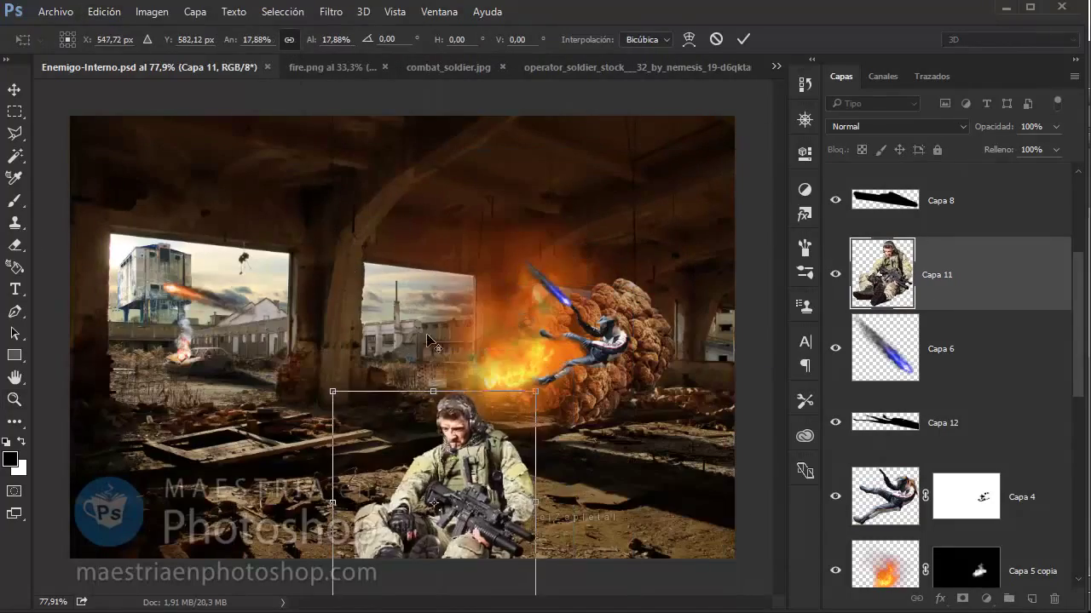
left_click_drag(409, 478, 367, 375)
key("ctrl+plus")
left_click_drag(477, 252, 439, 294)
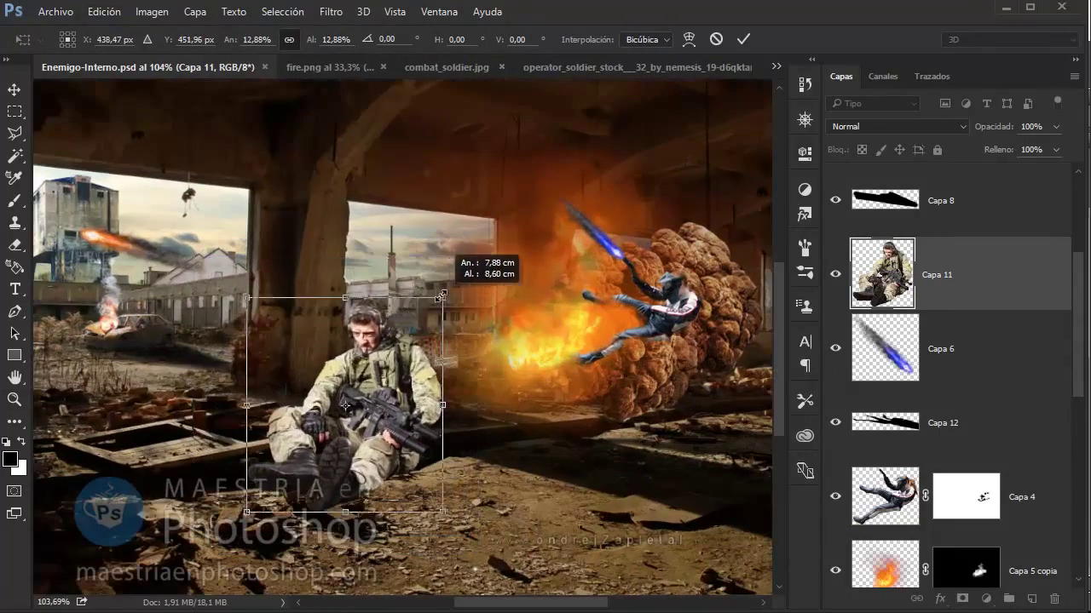
left_click_drag(404, 413, 383, 462)
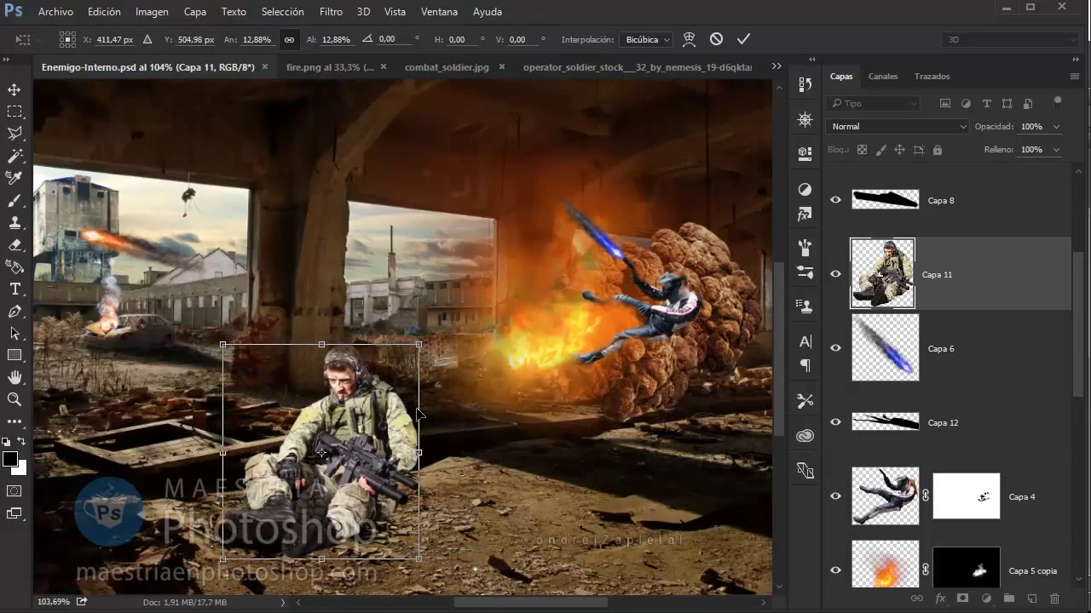
left_click_drag(220, 347, 214, 339)
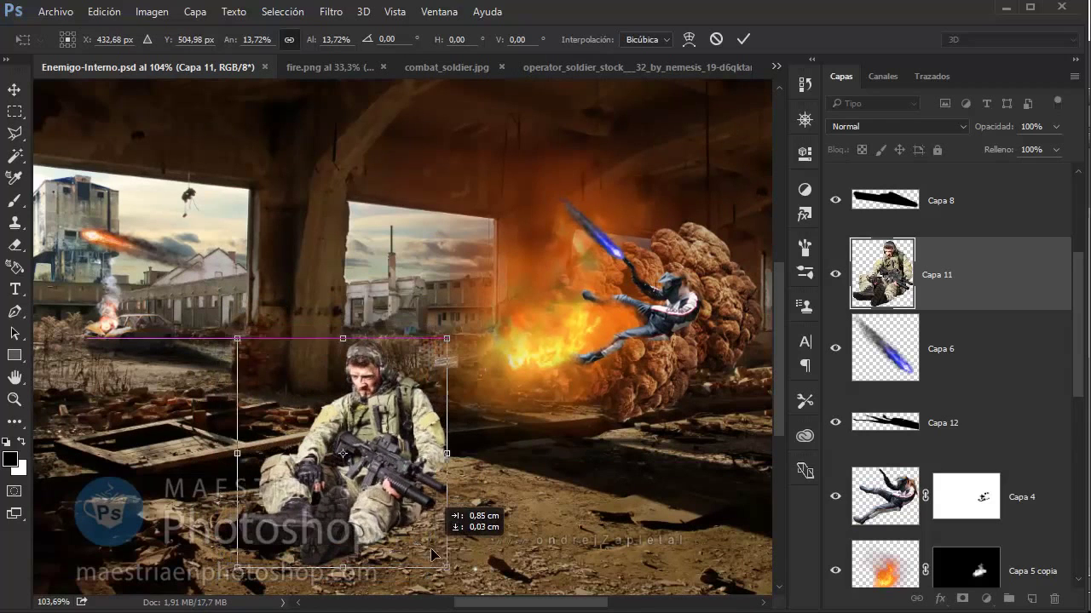
left_click_drag(413, 562, 461, 569)
key("Return")
View the composite at 100% and switch to the operator_soldier_stock photo
key("z")
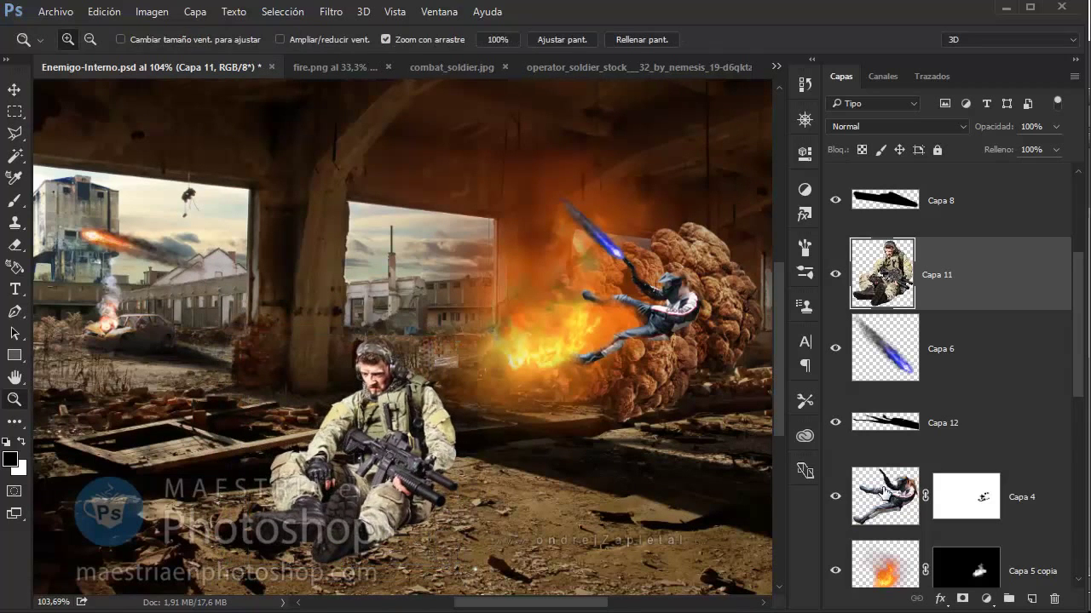
key("ctrl+1")
key("v")
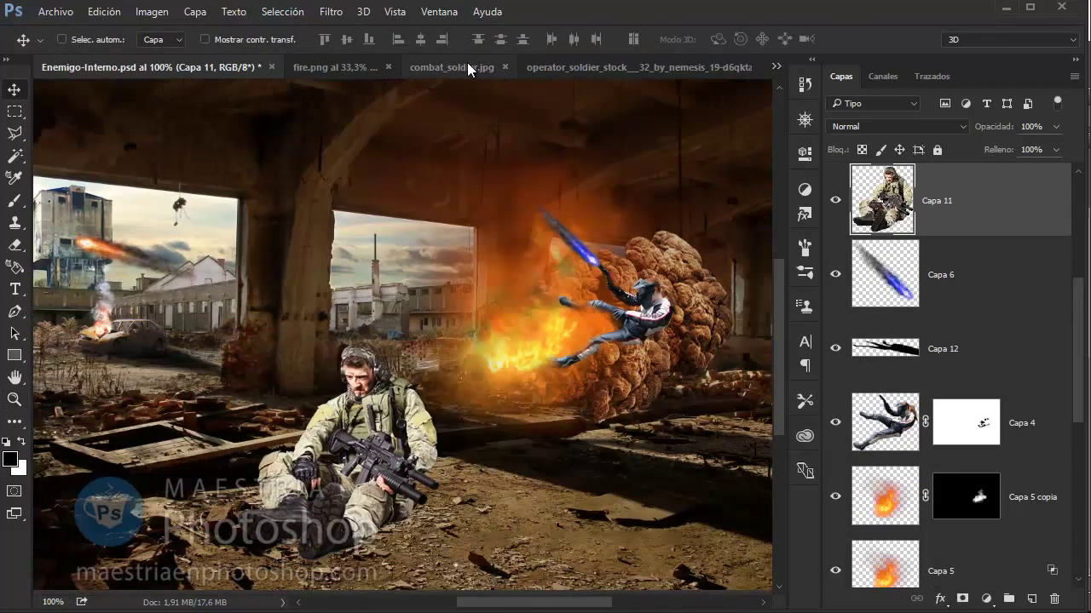
left_click(563, 67)
Quick-select the operator soldier's chest, torso, gear and upper legs in the stock photo
key("z")
left_click(377, 261)
left_click(15, 156)
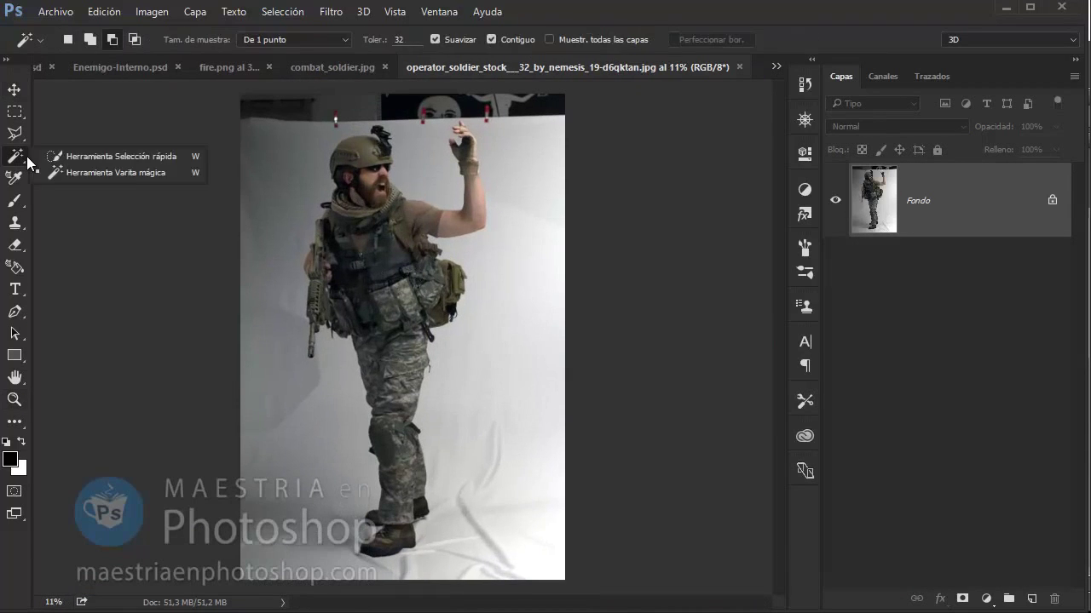
left_click(85, 158)
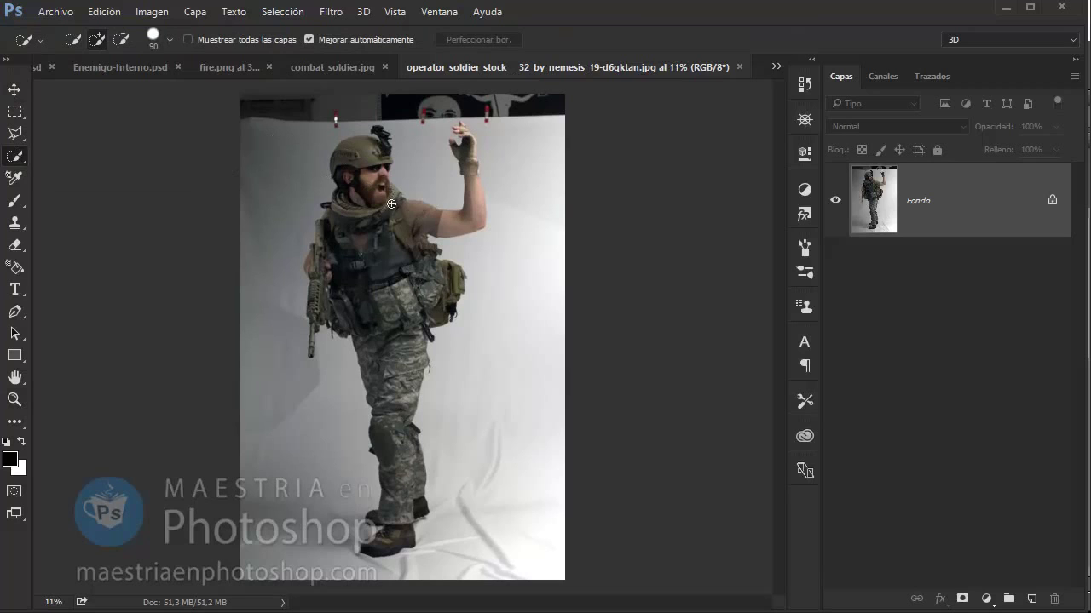
left_click_drag(393, 404, 393, 407)
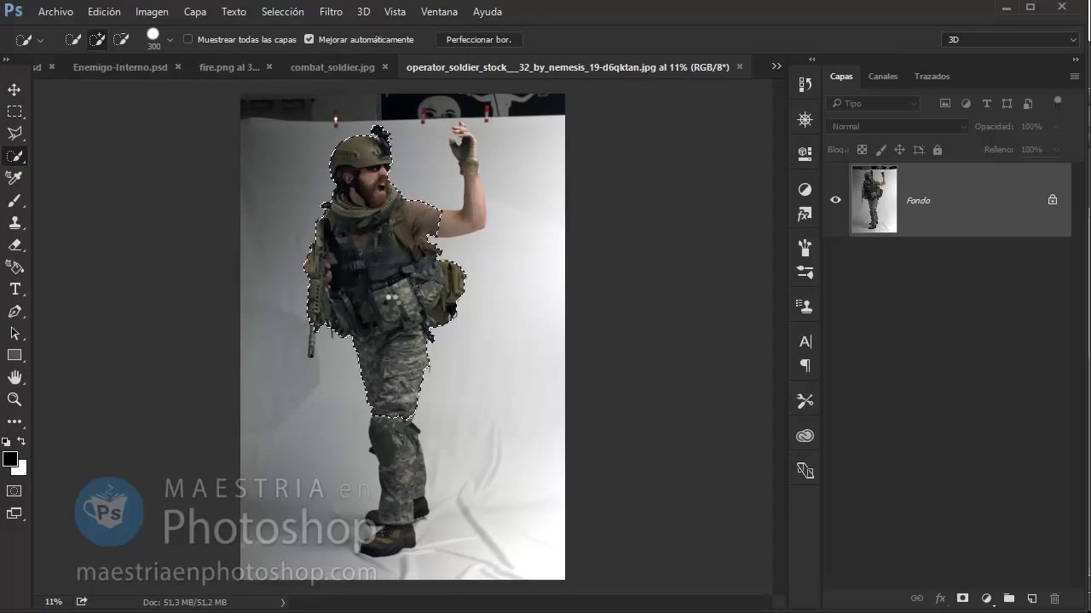
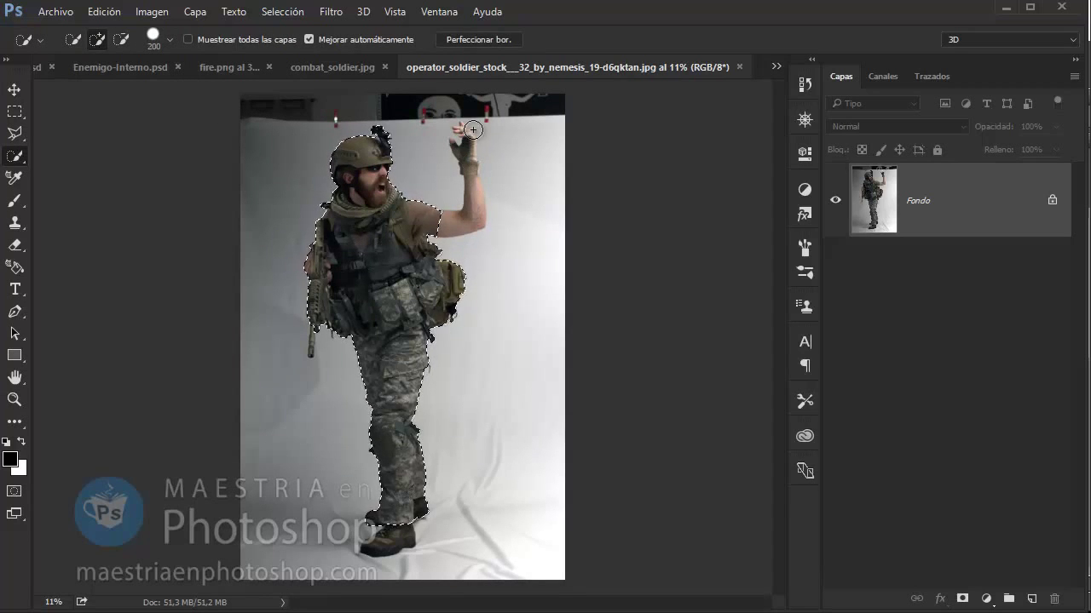
Shrink the Quick Selection brush and add the upper glove and knuckles to the selection
scroll(435, 265, "up", 5)
scroll(298, 307, "up", 2)
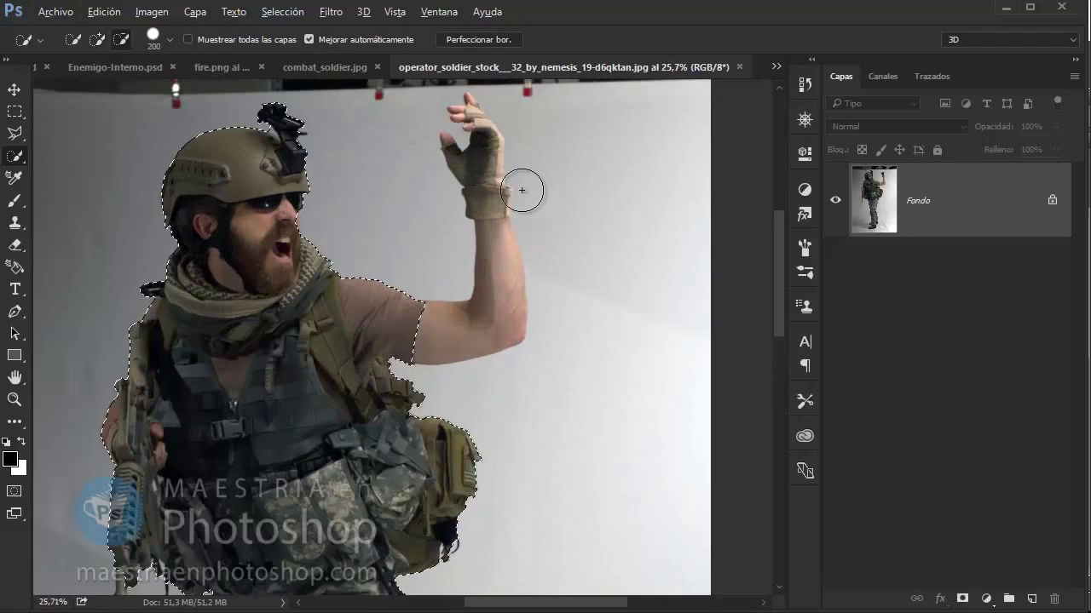
key("bracketleft")
key("bracketleft")
key("bracketleft")
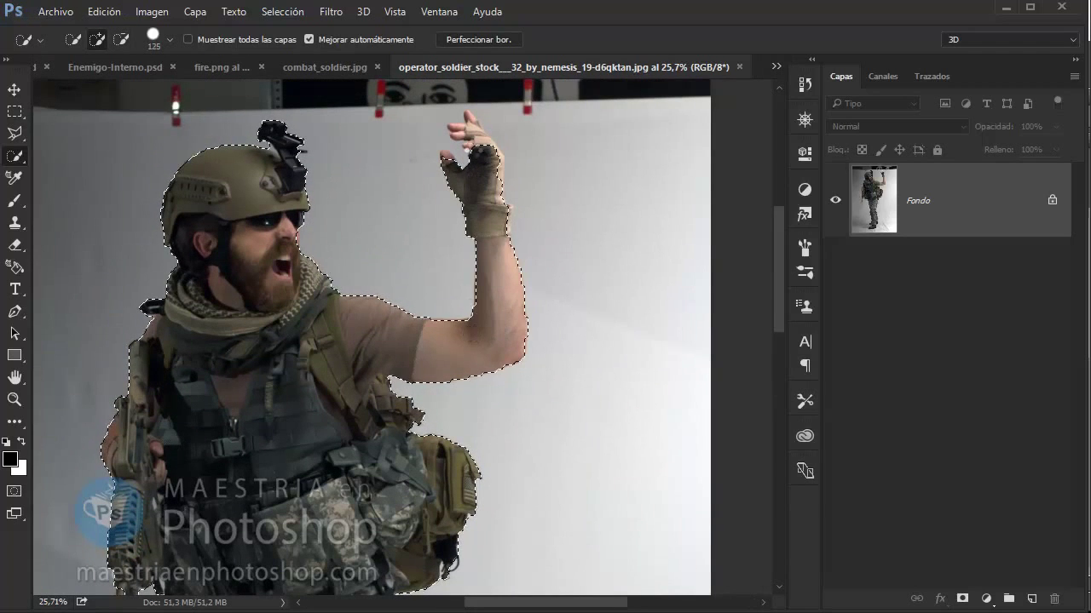
left_click(475, 142)
scroll(384, 441, "down", 3)
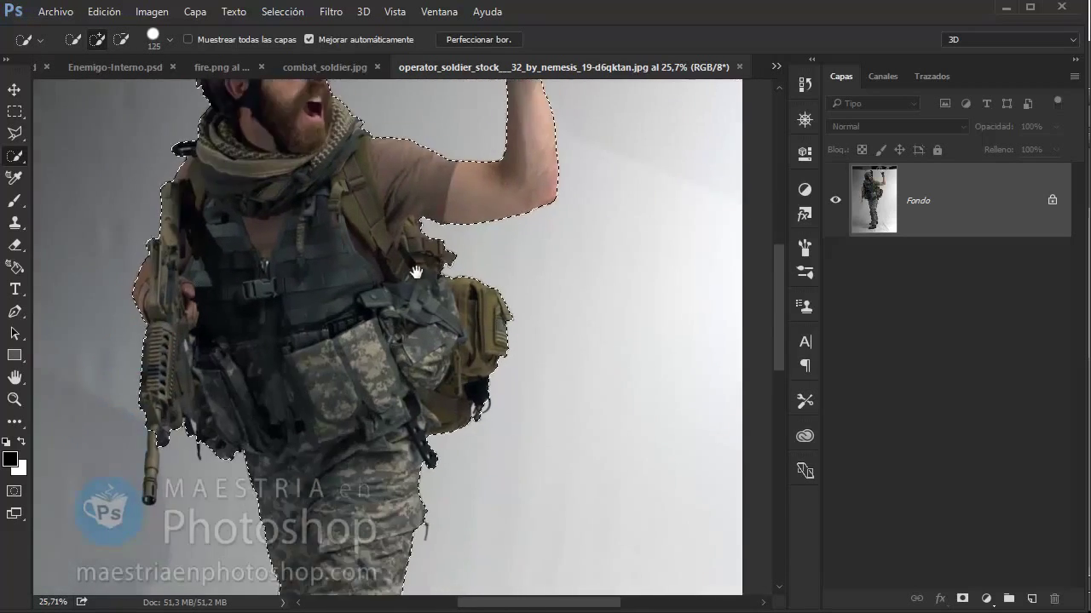
scroll(392, 441, "down", 3)
scroll(401, 440, "down", 2)
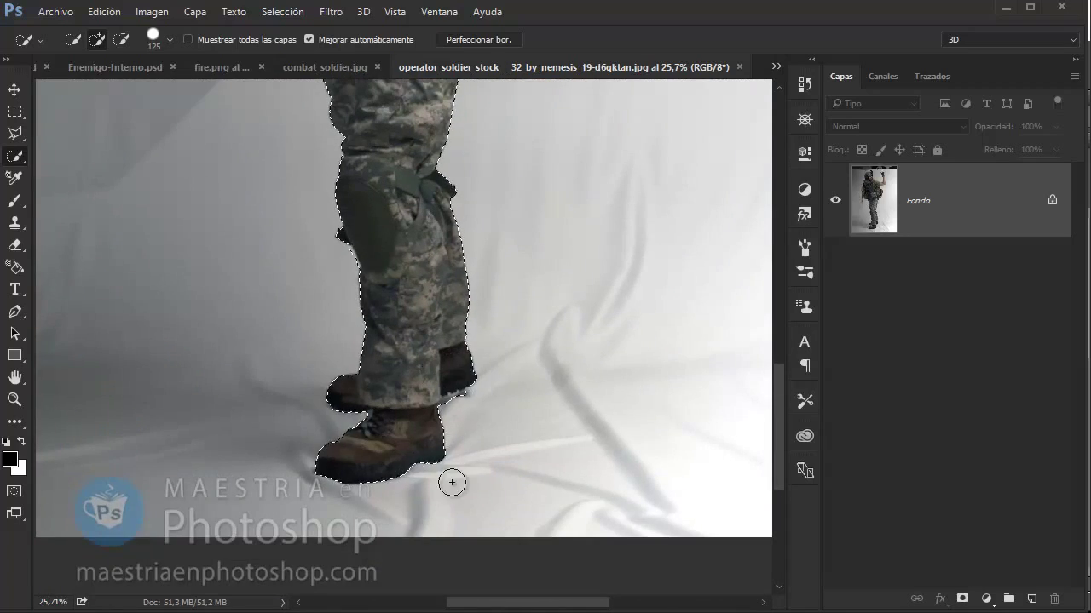
scroll(452, 484, "up", 4)
scroll(452, 483, "up", 3)
scroll(536, 156, "up", 1)
Zoom in on the raised gloved hand and check the Quick Selection brush options
key("z")
mouse_move(661, 167)
left_mouse_down()
mouse_move(670, 165)
mouse_move(578, 210)
left_mouse_up()
key("b")
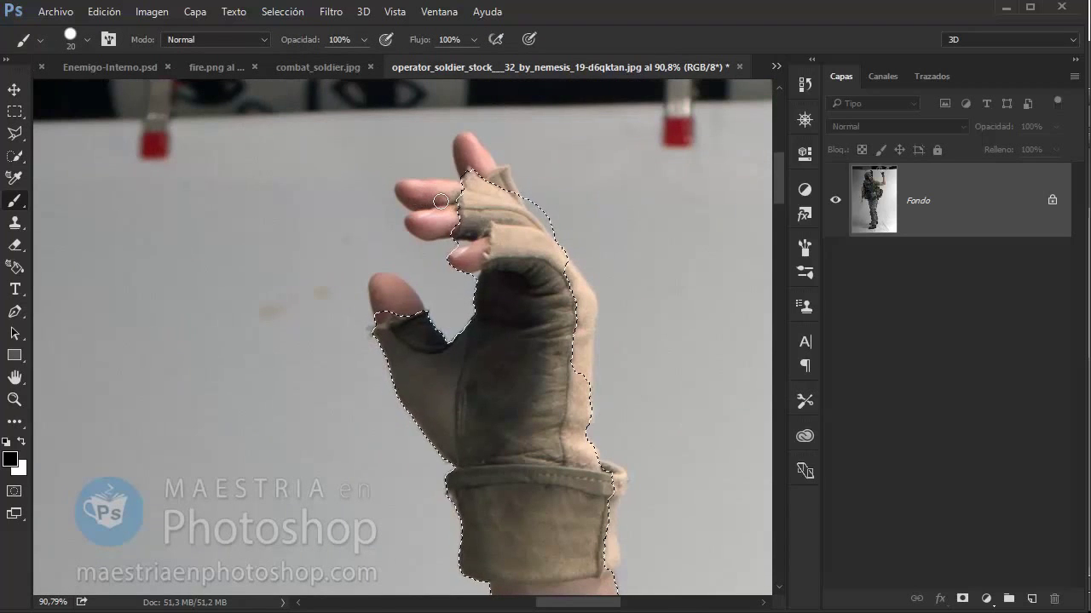
key("w")
right_click(436, 204)
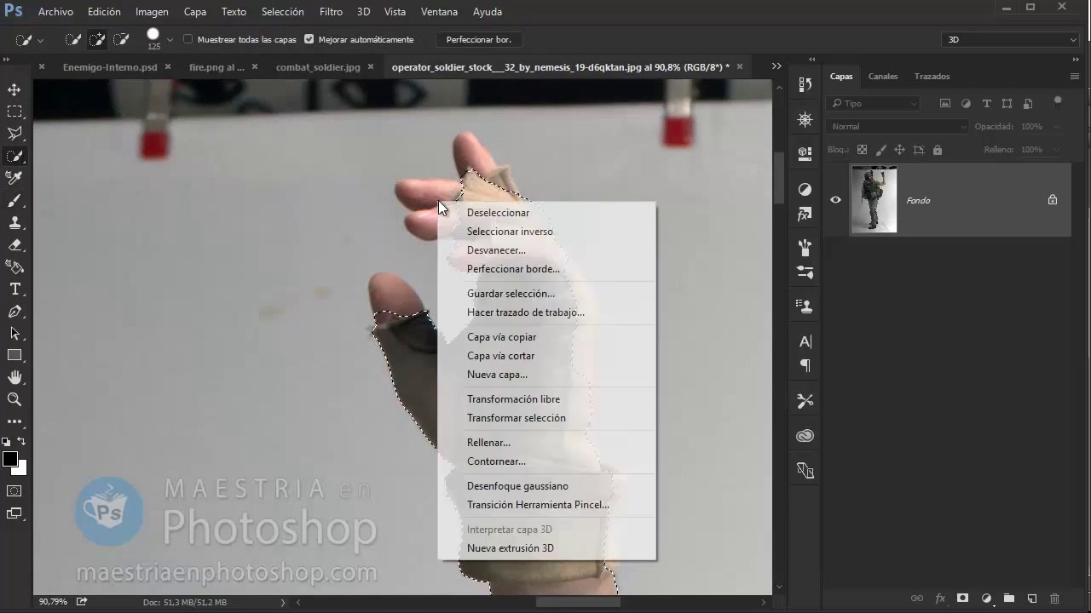
key("Escape")
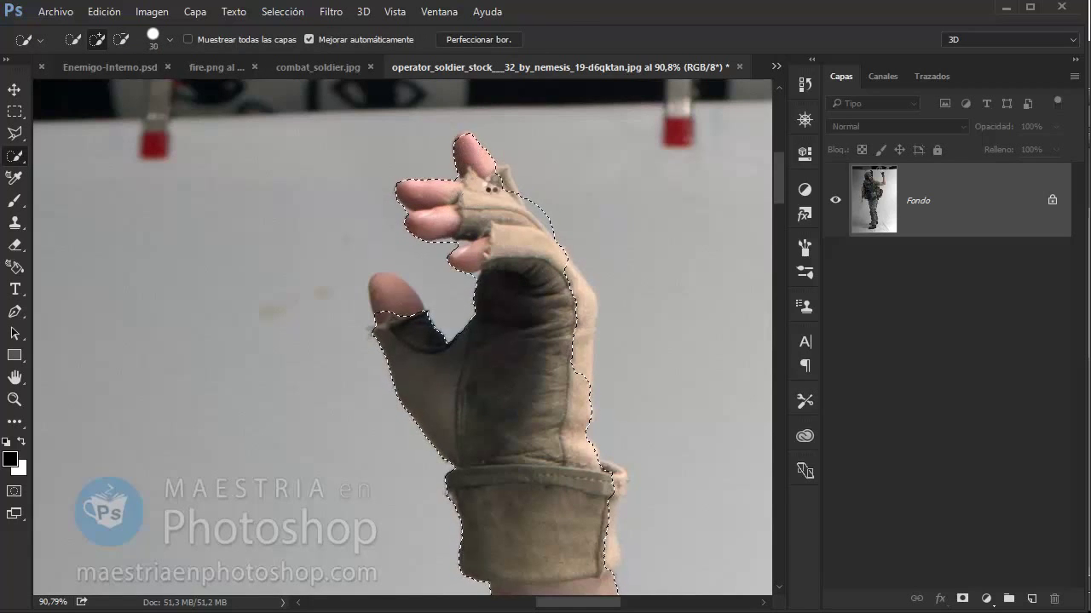
Add the hand's right edge, the gloved fingers and the fingertips to the selection
scroll(528, 190, "up", 5, "alt")
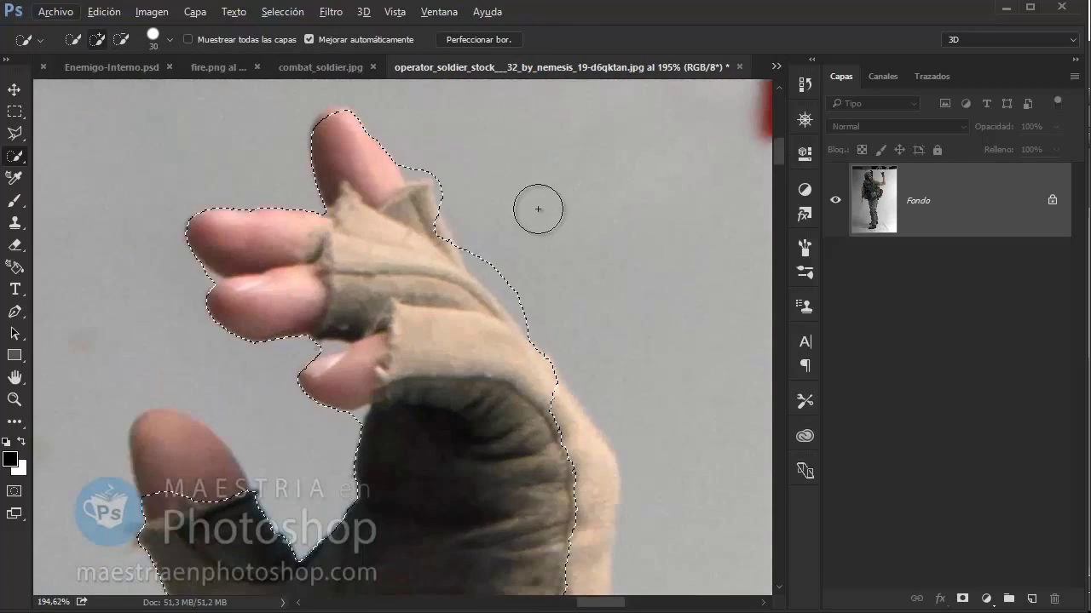
left_click_drag(526, 289, 594, 384)
scroll(525, 414, "down", 3)
scroll(487, 281, "down", 3)
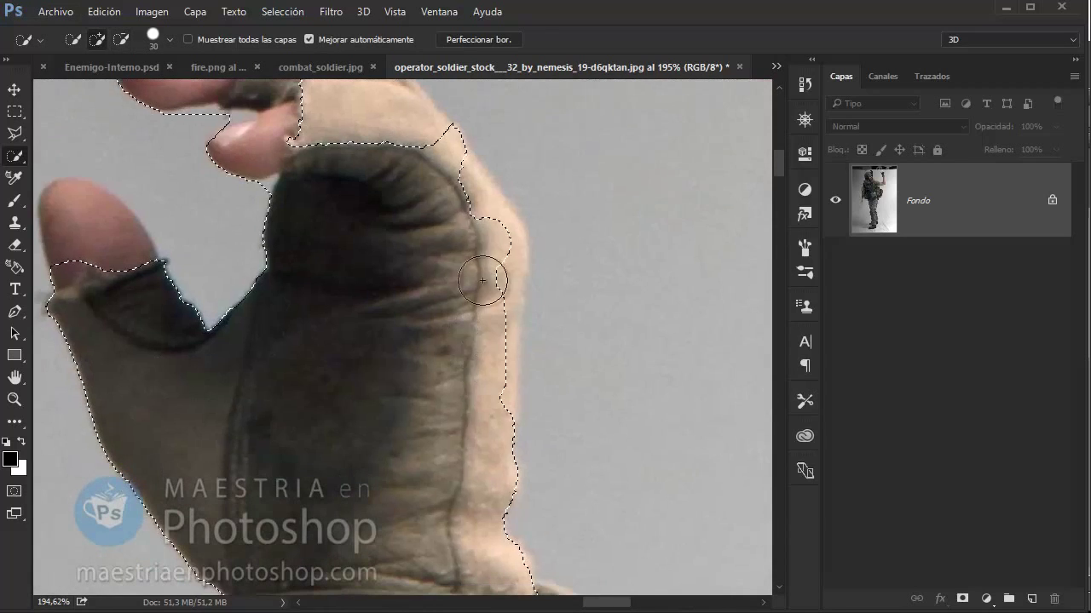
left_click_drag(474, 363, 499, 255)
scroll(499, 255, "up", 3)
left_click_drag(482, 349, 499, 280)
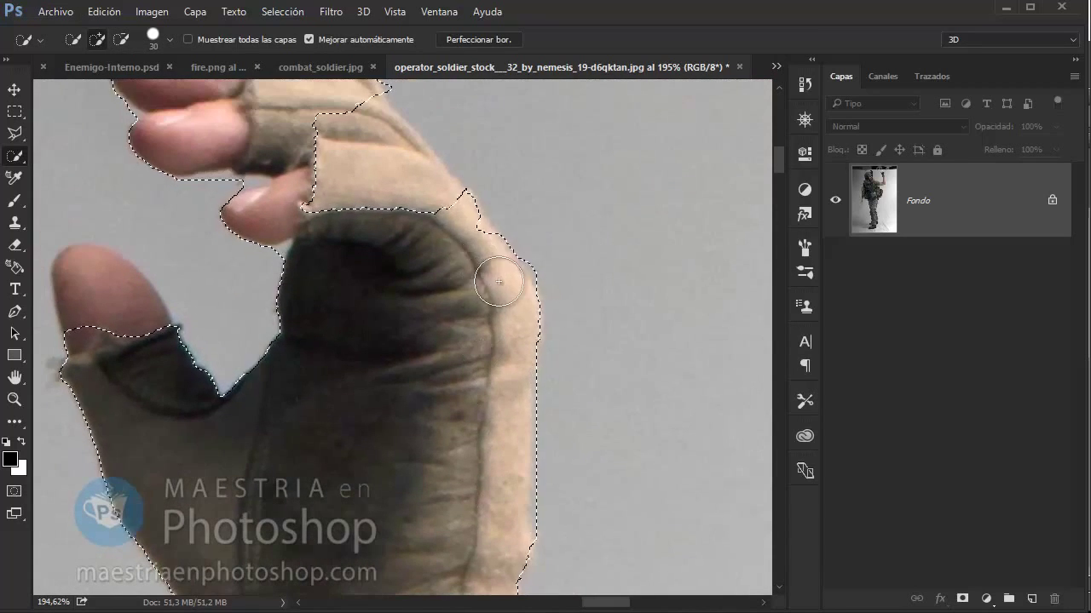
scroll(499, 280, "up", 3)
scroll(480, 312, "up", 3)
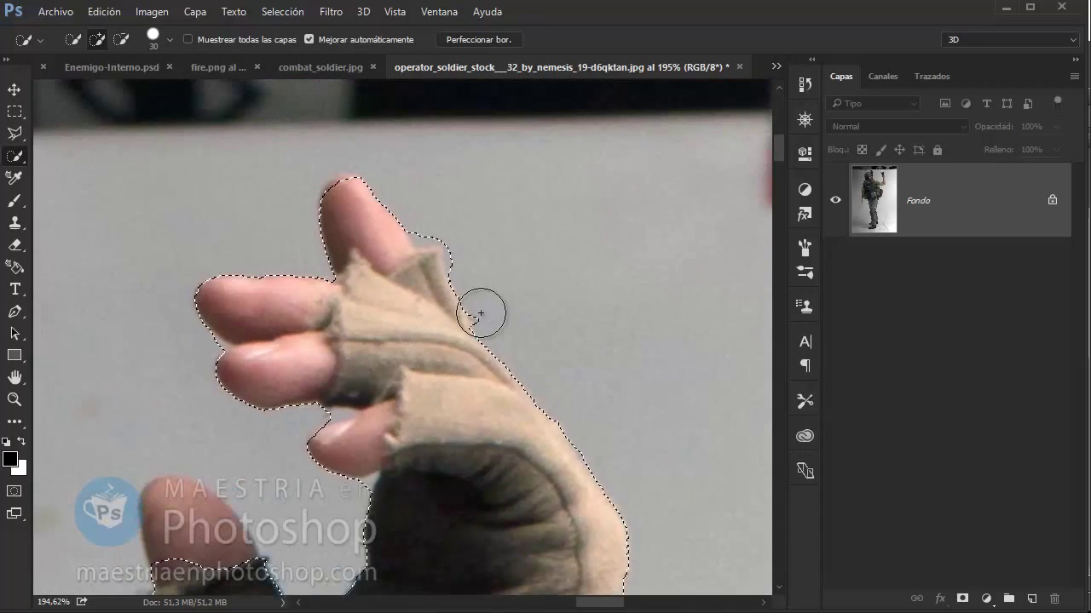
Add the thumb to the selection and pan back to the fingers
key("alt")
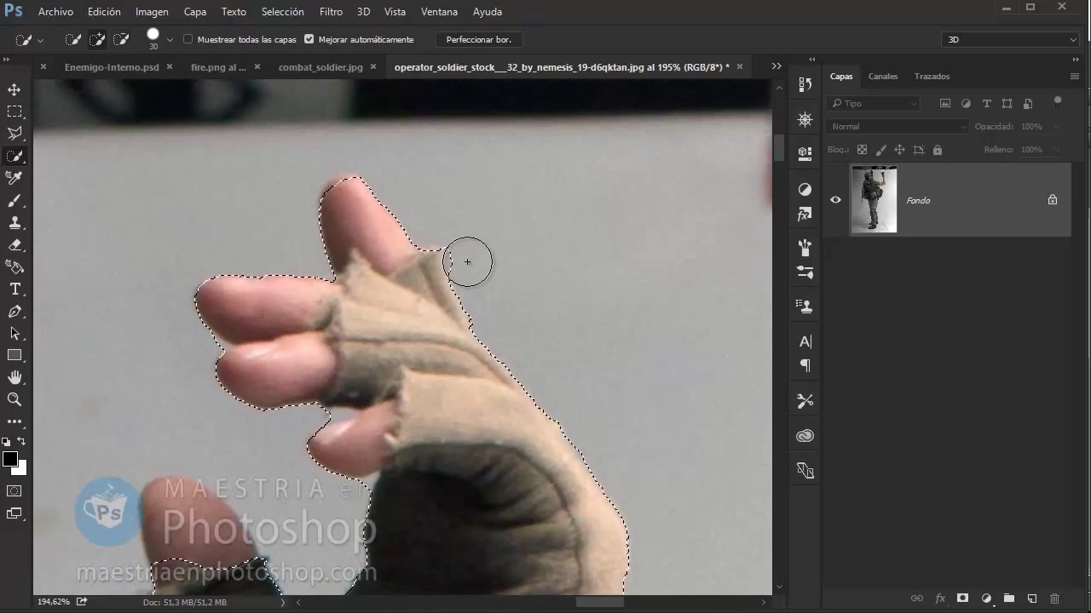
scroll(231, 316, "down", 3)
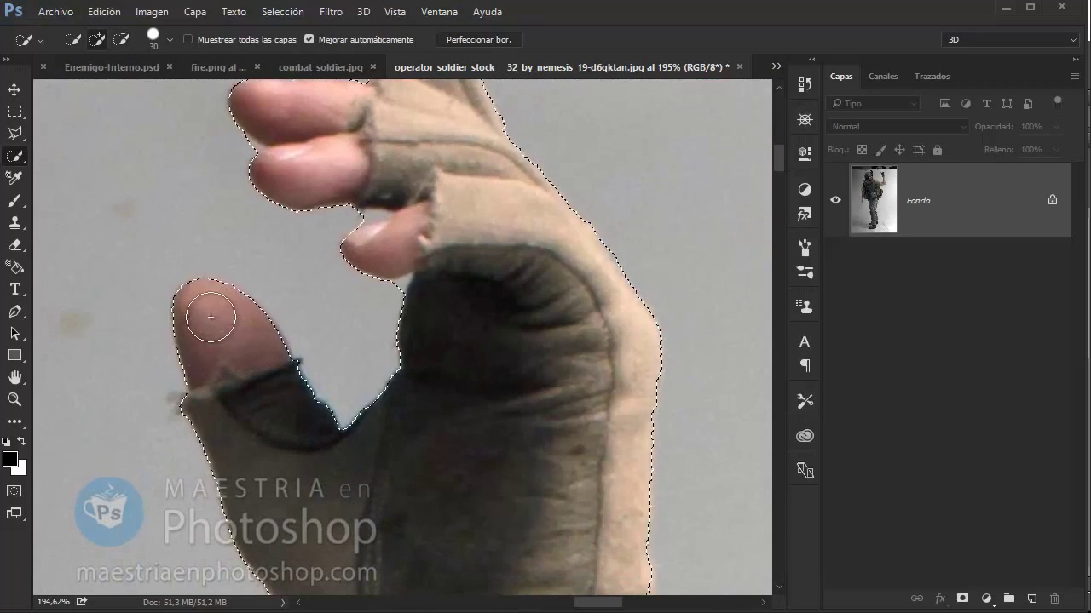
left_click(214, 312)
left_click_drag(500, 338, 483, 385)
Lasso a straight-edged selection along the sleeve's cuff edge
key("l")
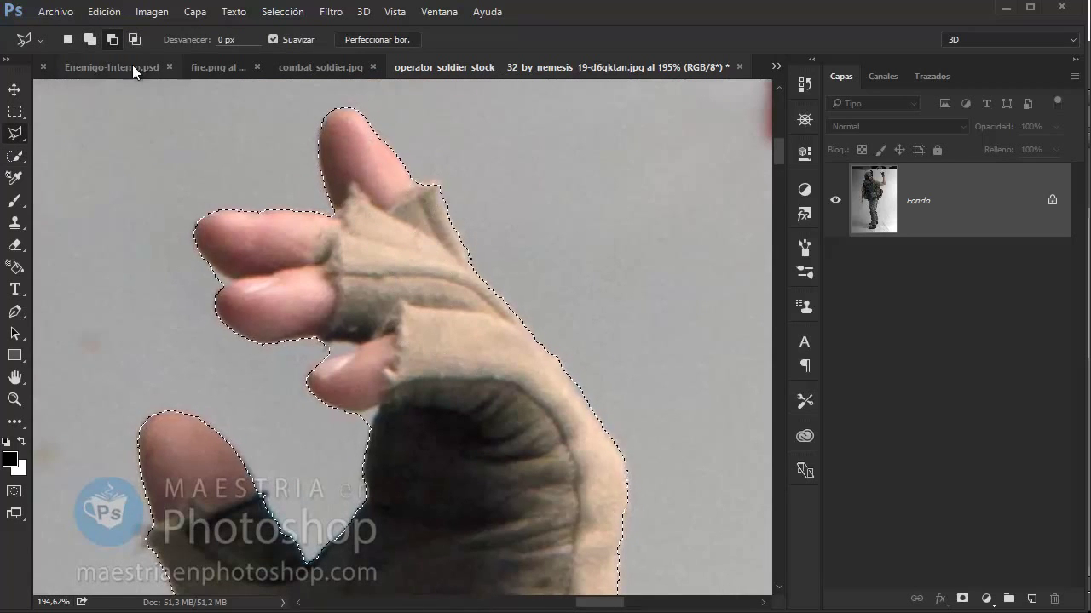
scroll(433, 244, "down", 5)
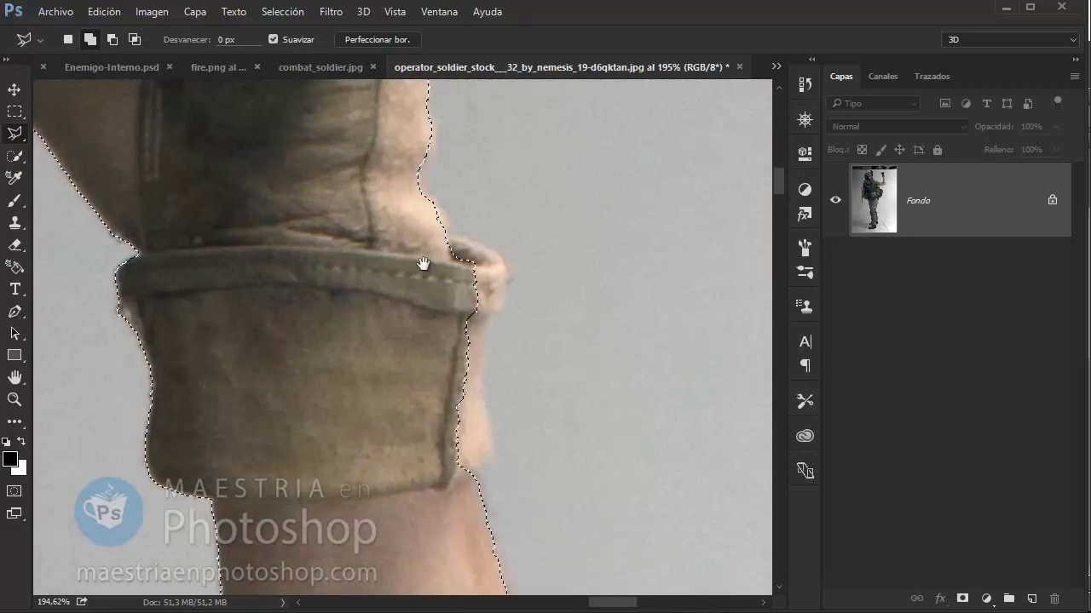
left_click(444, 238)
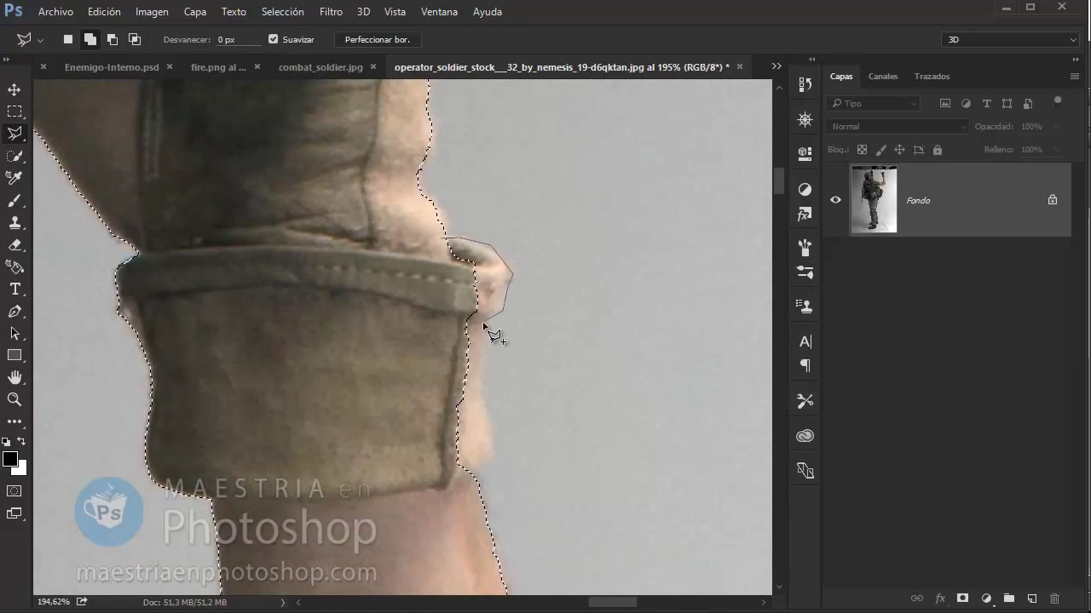
double_click(500, 453)
scroll(404, 284, "down", 5)
Zoom in on the rifle barrel and refine it with a Quick Selection stroke
key("z")
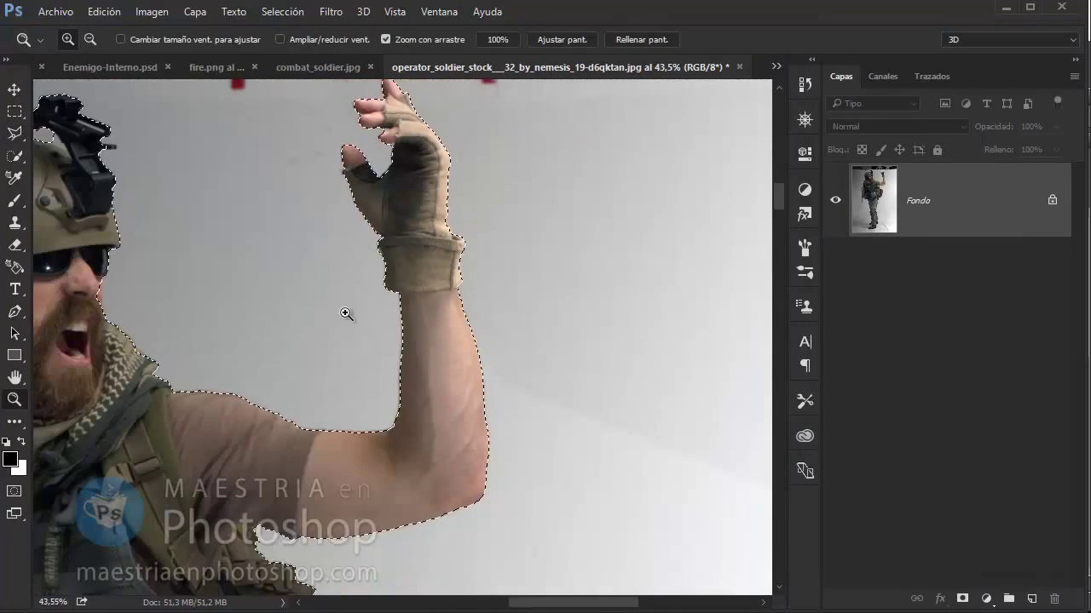
left_click_drag(348, 312, 448, 392)
left_click(448, 392)
scroll(462, 284, "down", 5)
scroll(365, 292, "down", 3)
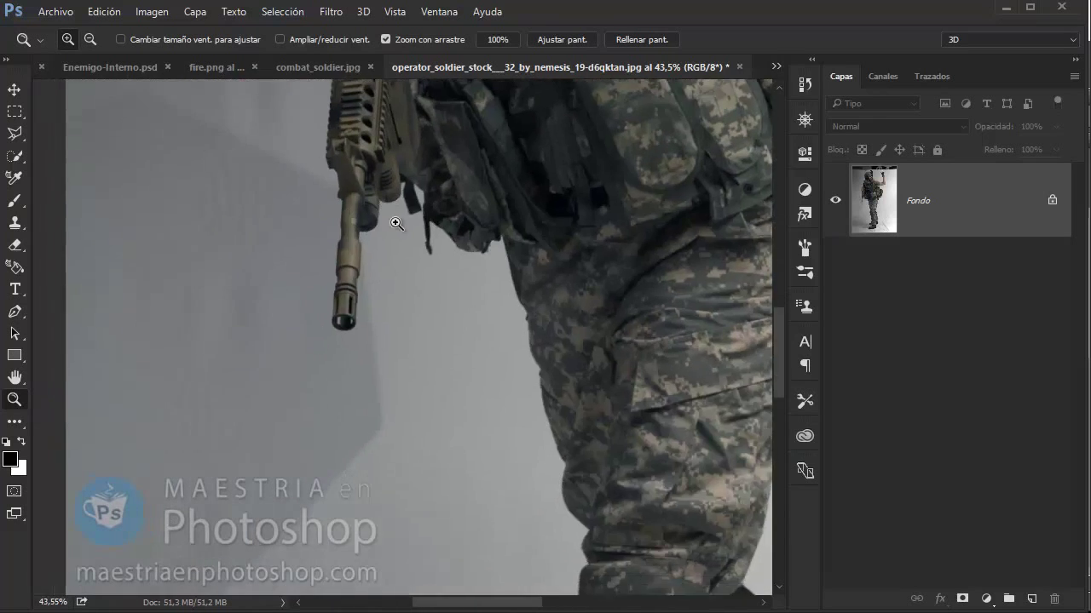
key("w")
left_click_drag(318, 292, 299, 365)
scroll(299, 365, "down", 3)
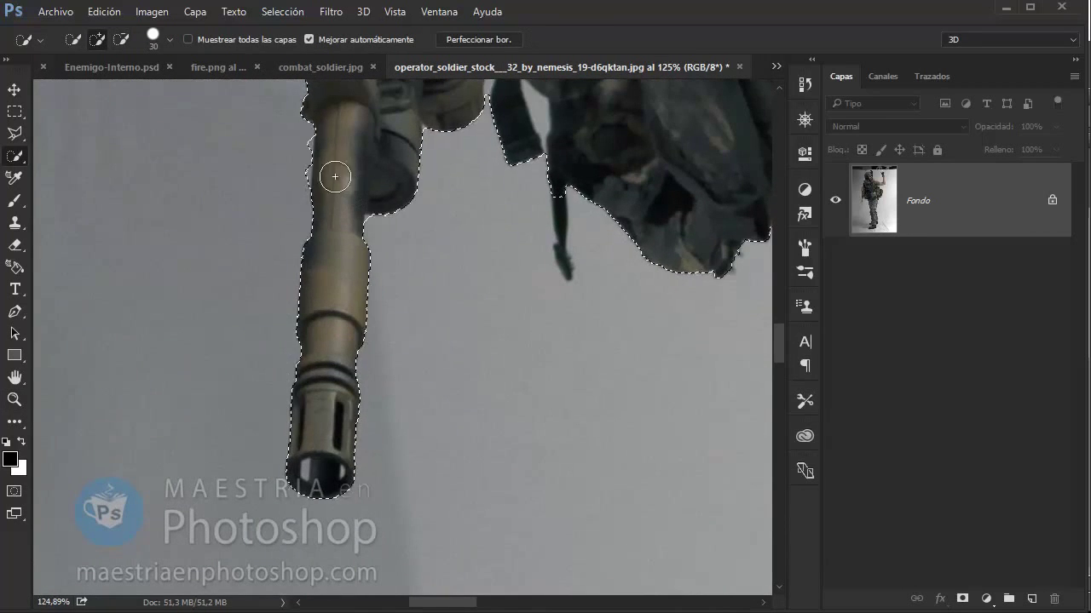
Zoom in on the gear below the vest and lasso around the hanging strap
key("alt")
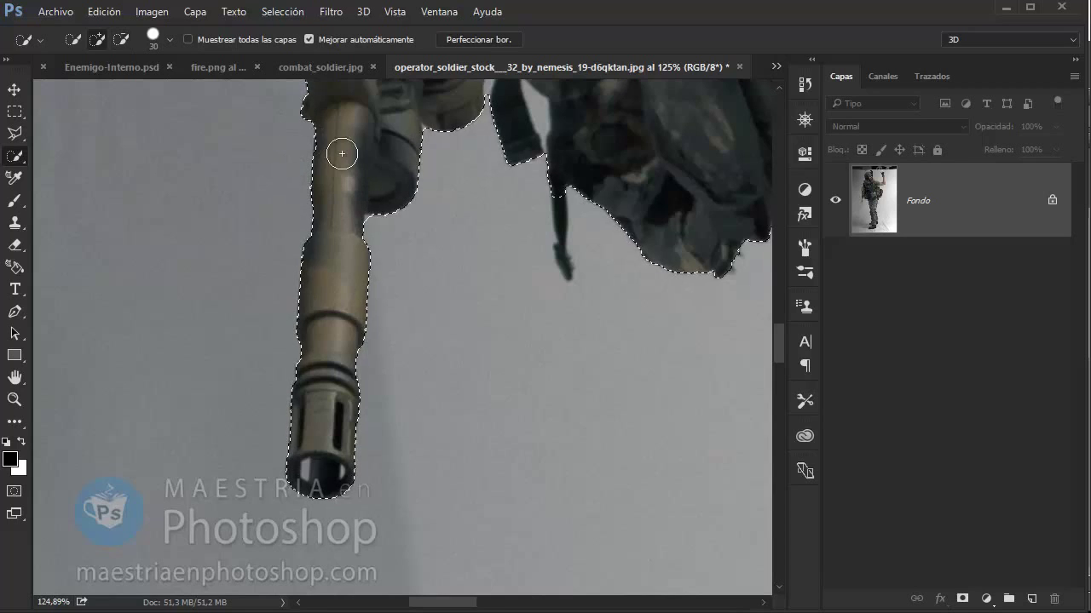
key("z")
left_click(298, 284)
key("l")
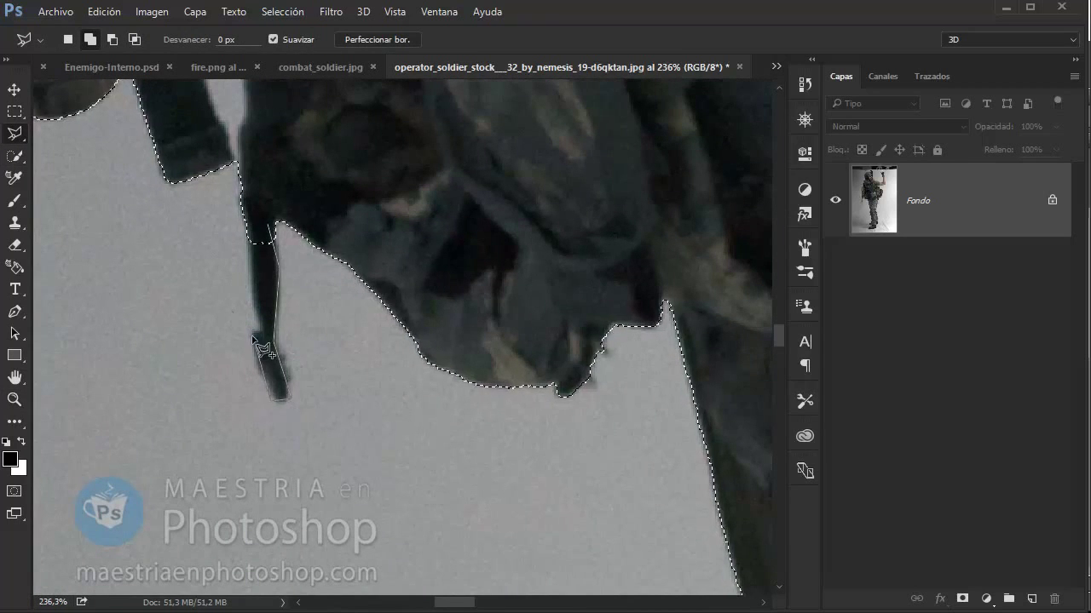
left_click(255, 220)
Zoom in closely on the camo and strap edge to refine it with the lasso
key("z")
mouse_move(545, 400)
left_mouse_down()
mouse_move(482, 399)
mouse_move(426, 265)
left_mouse_up()
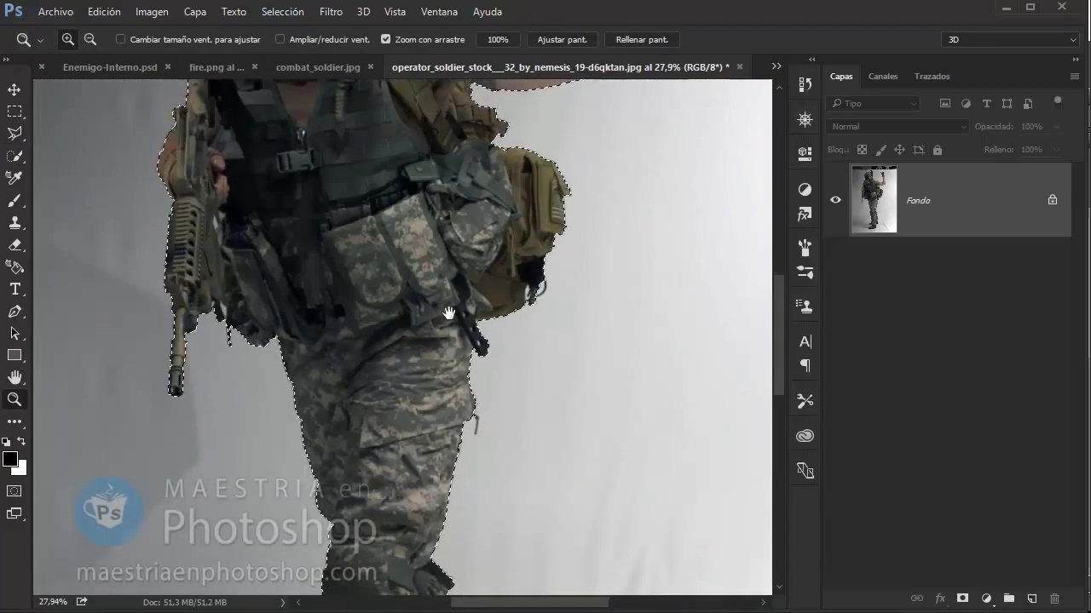
left_click_drag(389, 299, 400, 545)
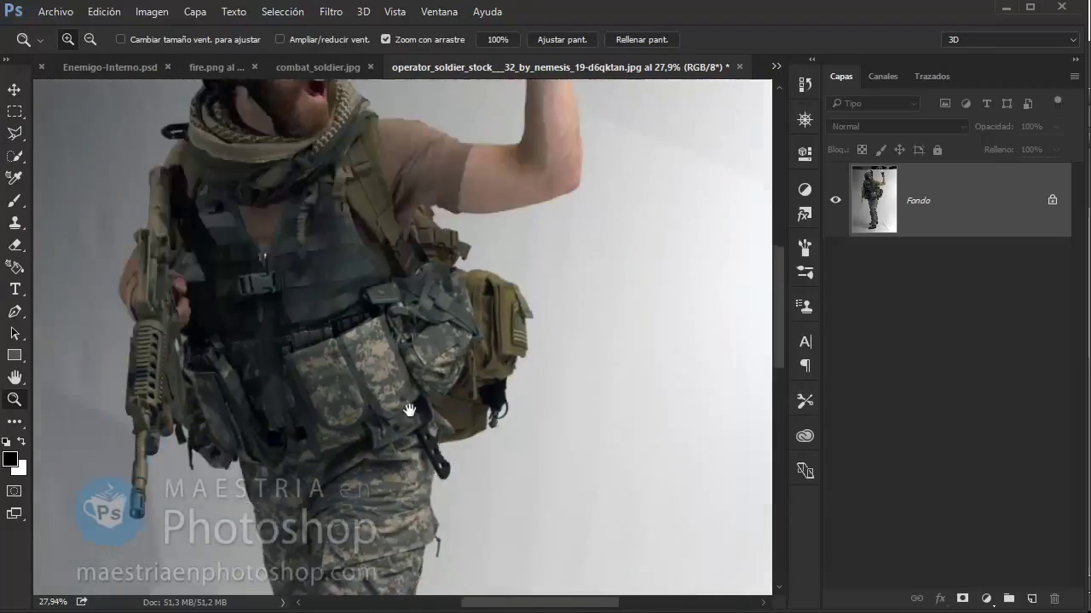
left_click(441, 407)
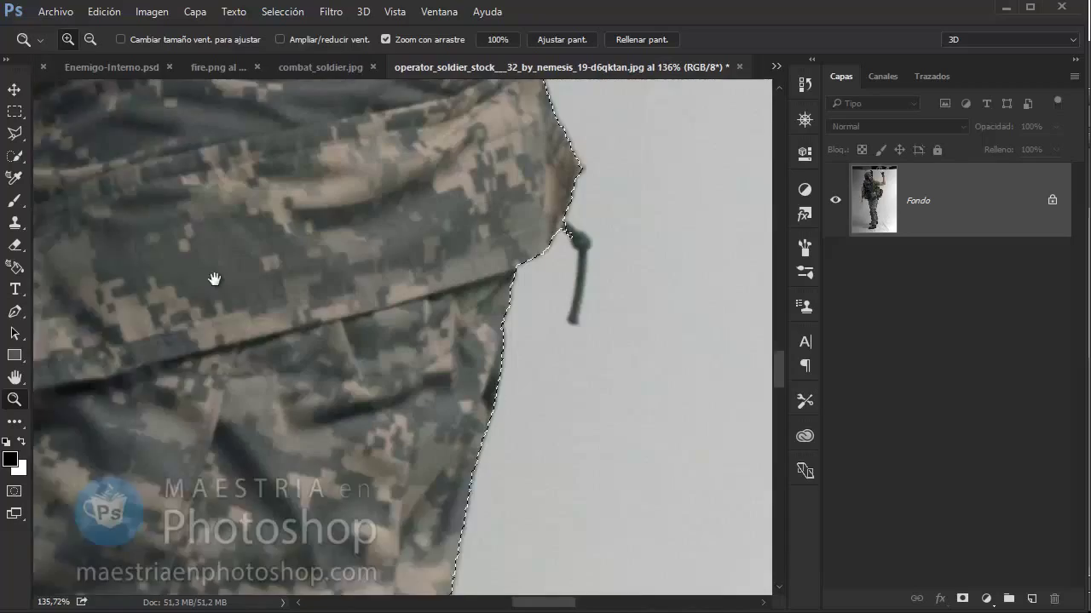
mouse_move(214, 281)
left_mouse_down()
mouse_move(377, 213)
mouse_move(445, 294)
left_mouse_up()
key("l")
key("z")
scroll(355, 195, "down", 5)
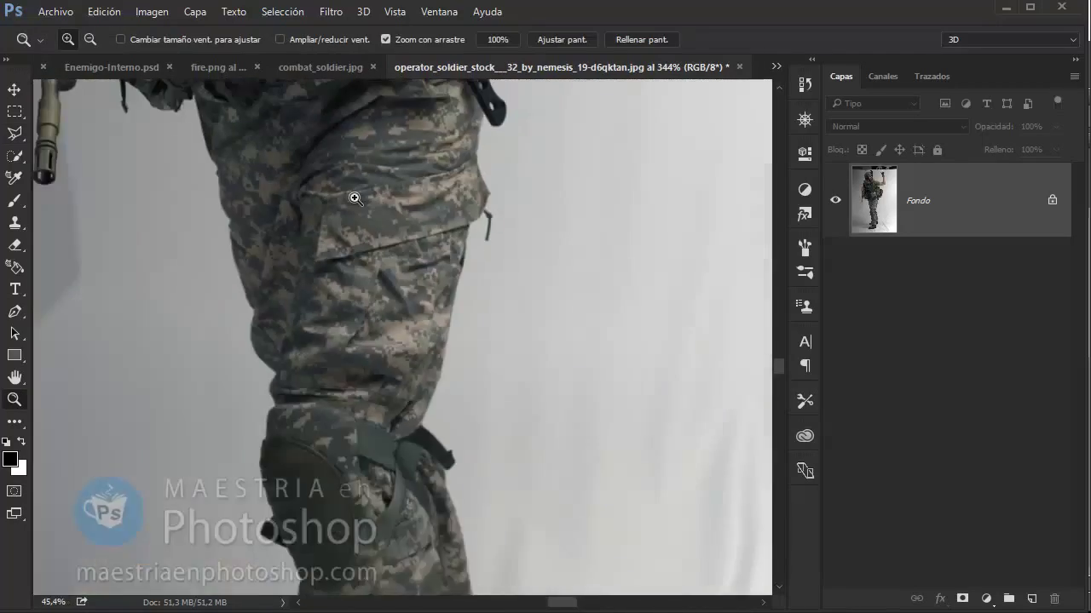
scroll(414, 165, "down", 3)
scroll(390, 376, "up", 5)
scroll(391, 376, "up", 3)
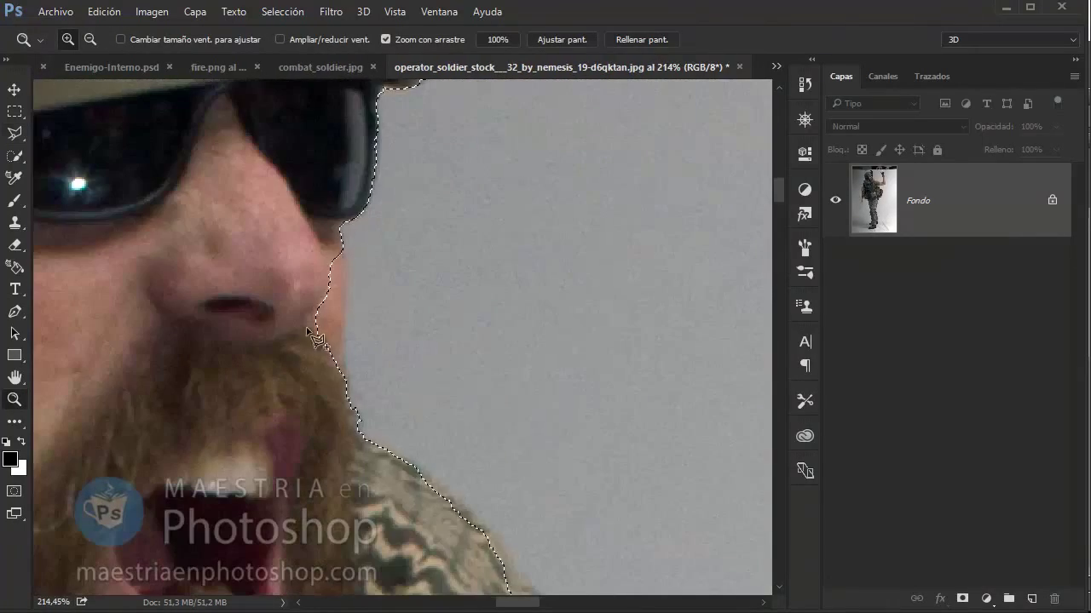
Tighten the selection along the nose, face, beard and helmet mount with the lasso
key("l")
key("z")
scroll(327, 316, "up", 3)
key("l")
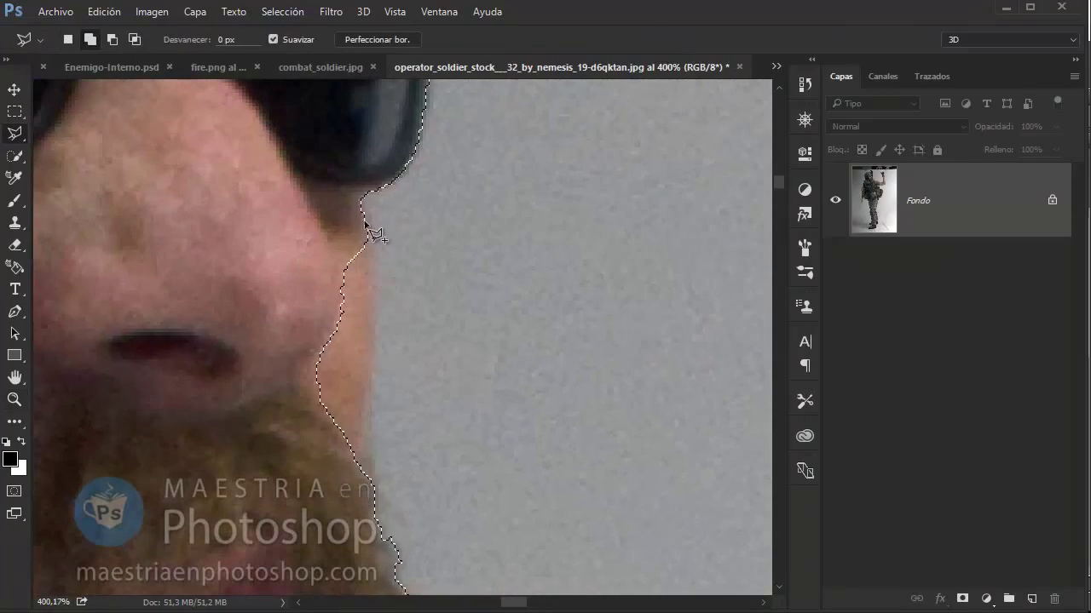
scroll(355, 366, "down", 3)
scroll(397, 370, "up", 5)
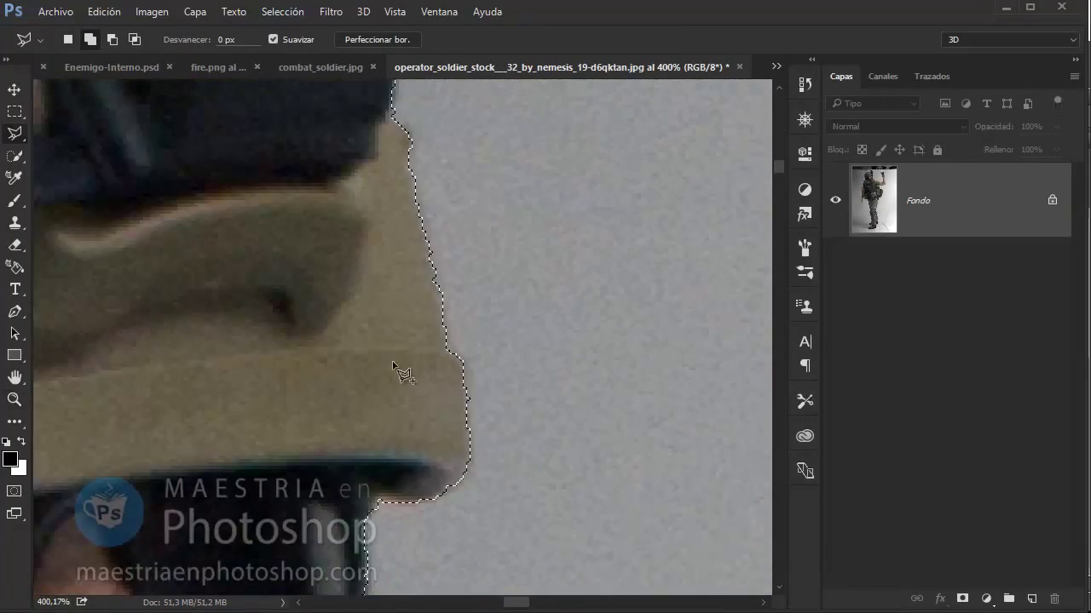
key("z")
scroll(404, 389, "down", 2)
scroll(482, 333, "up", 1)
scroll(481, 332, "up", 3)
key("l")
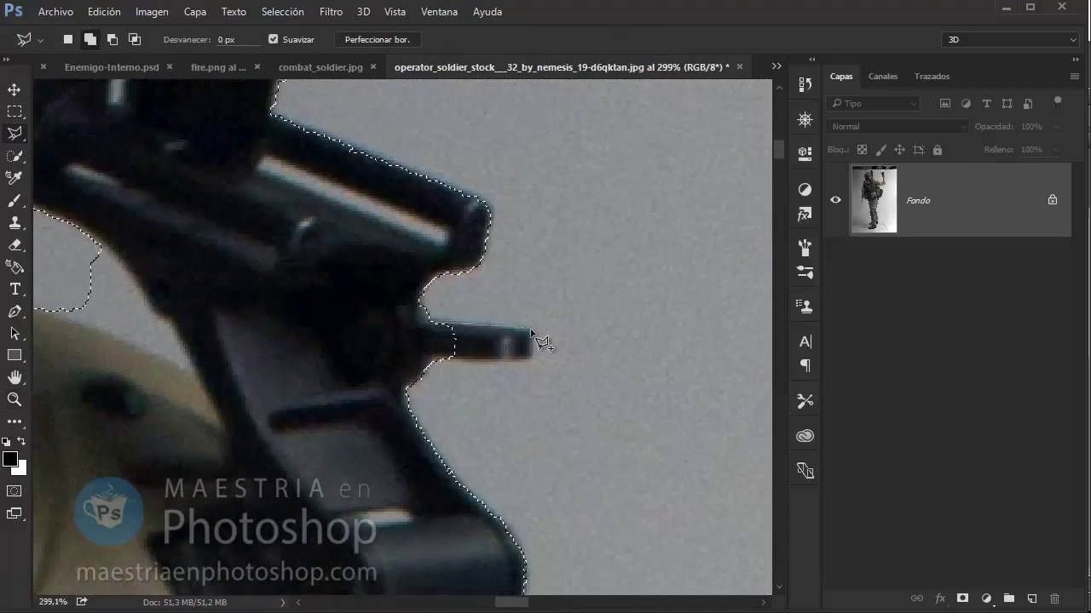
scroll(411, 358, "left", 5)
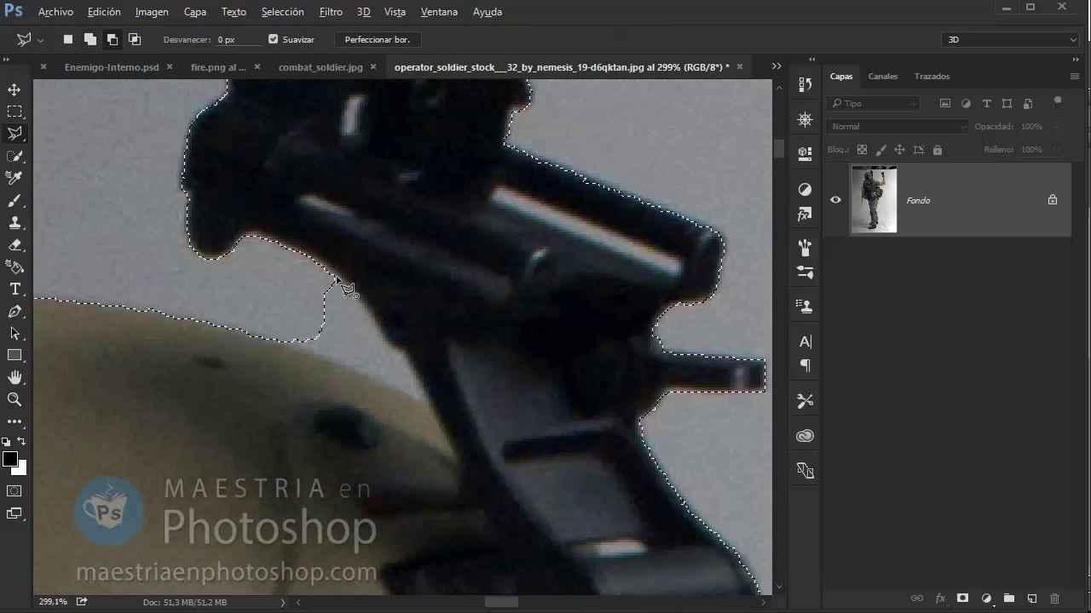
Zoom out, preview the soldier's selection in Quick Mask, then copy the selected soldier
key("z")
scroll(336, 271, "down", 3)
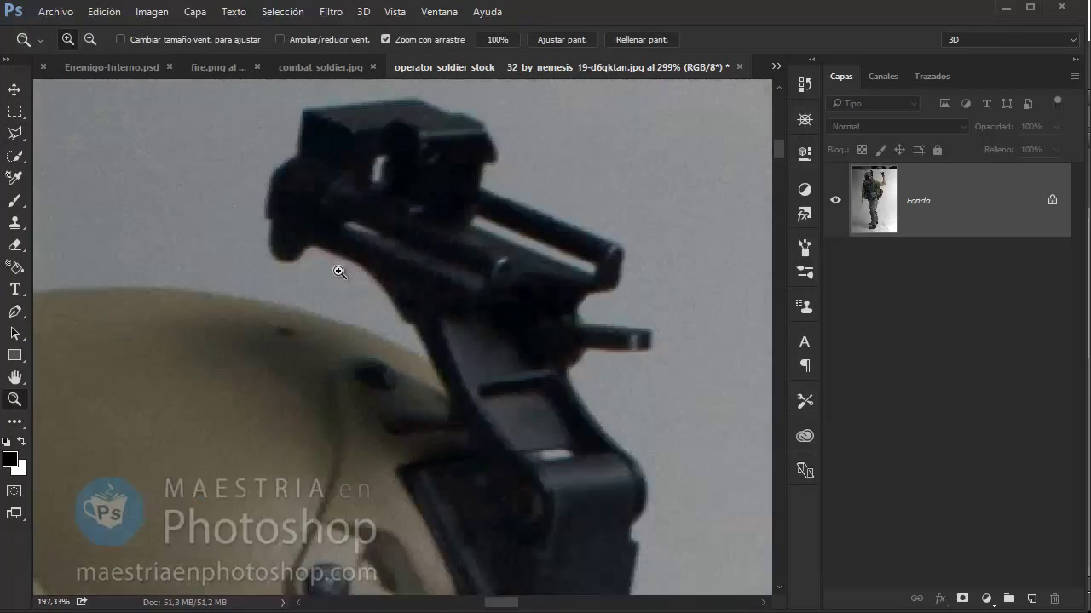
scroll(336, 270, "down", 3)
key("q")
scroll(436, 271, "down", 5)
scroll(436, 271, "down", 5)
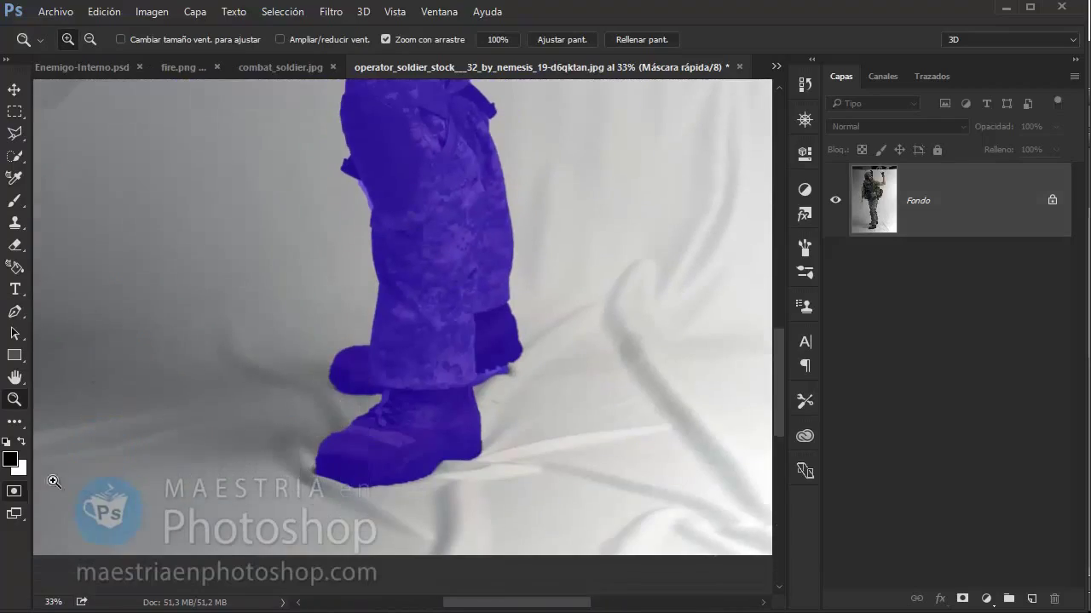
key("q")
scroll(361, 207, "down", 3)
scroll(361, 207, "up", 5)
left_click(104, 11)
Paste the soldier into Enemigo-Interno.psd as a new layer
left_click(162, 104)
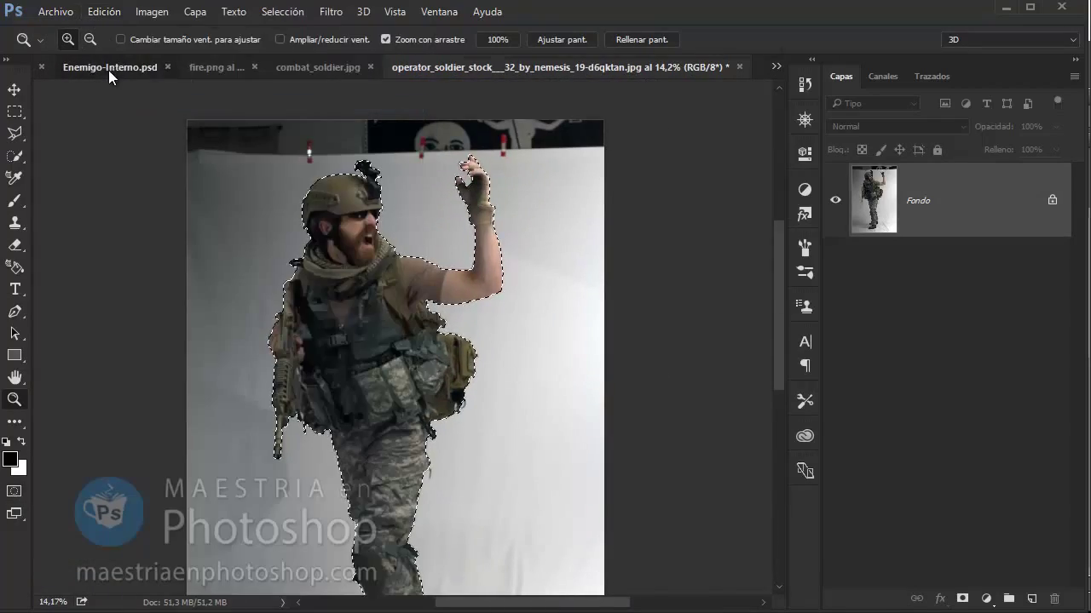
left_click(109, 73)
left_click(104, 11)
left_click(142, 138)
left_click(104, 11)
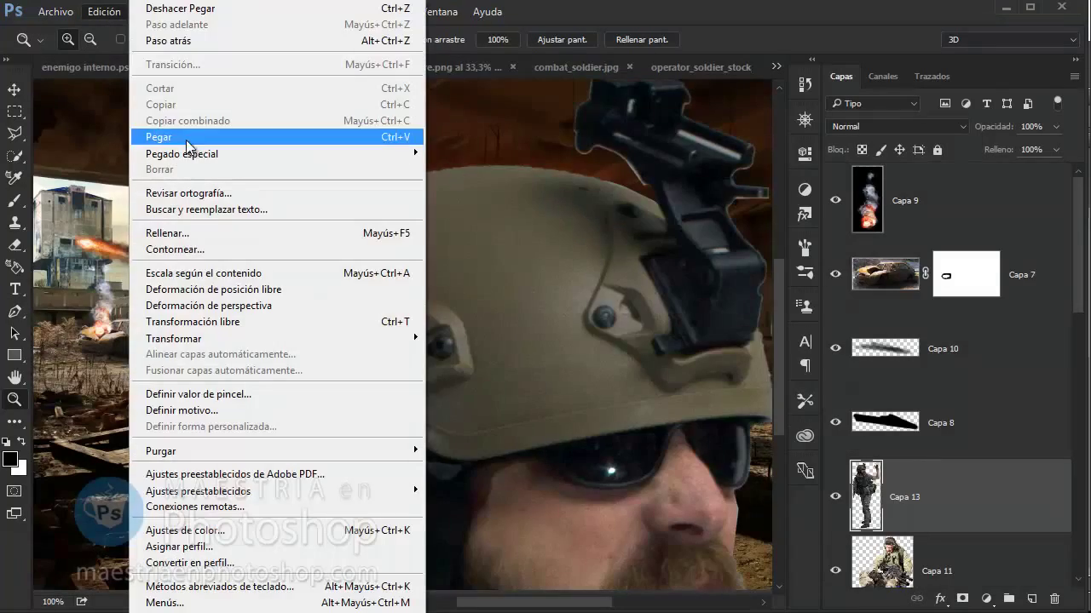
Free Transform the pasted soldier, shrinking it drastically and moving it into the ruined room
left_click(324, 320)
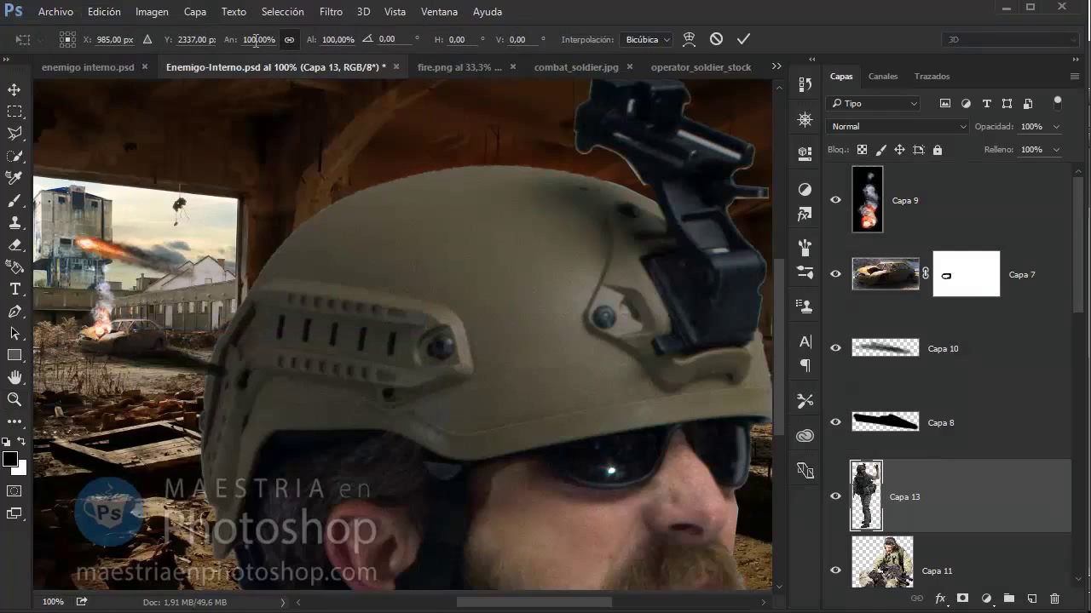
type("72")
scroll(446, 219, "down", 6)
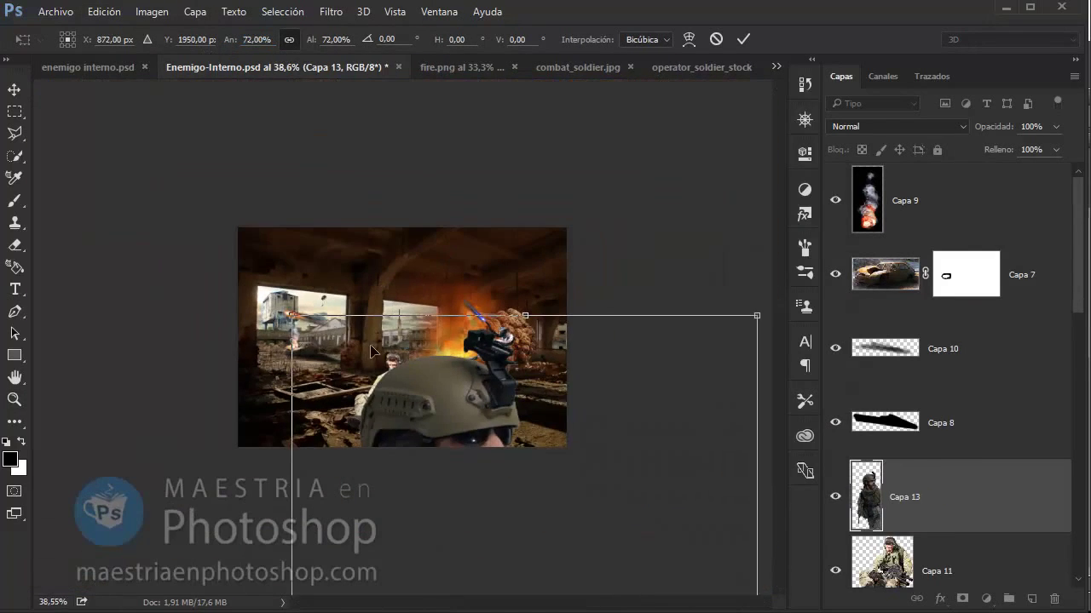
mouse_move(292, 316)
left_mouse_down()
mouse_move(346, 450)
mouse_move(273, 139)
mouse_move(348, 314)
left_mouse_up()
left_click_drag(406, 455, 388, 260)
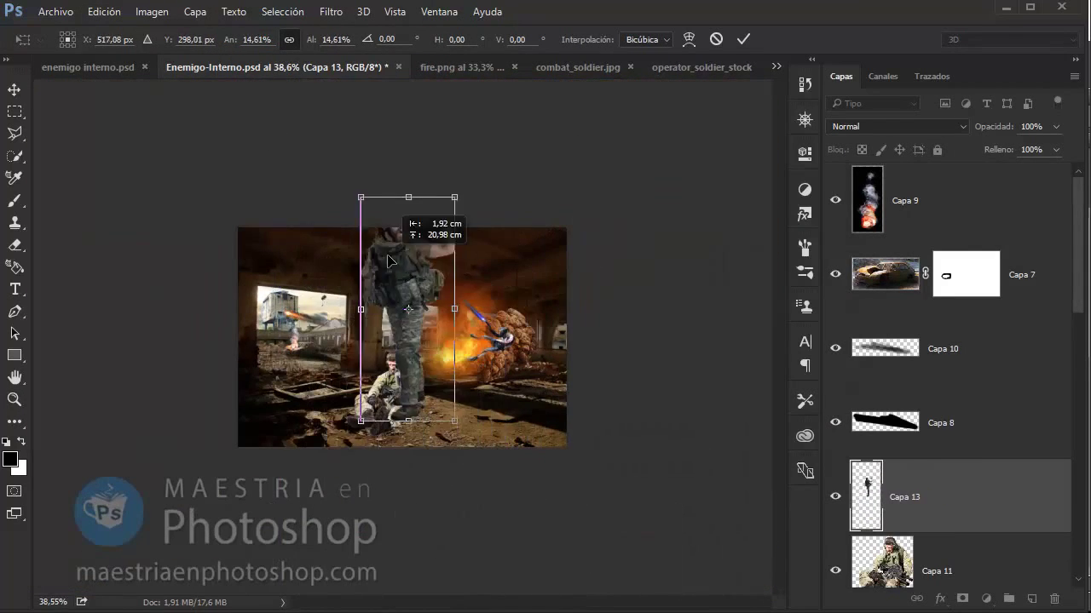
scroll(388, 260, "up", 4)
left_click_drag(518, 550, 486, 521)
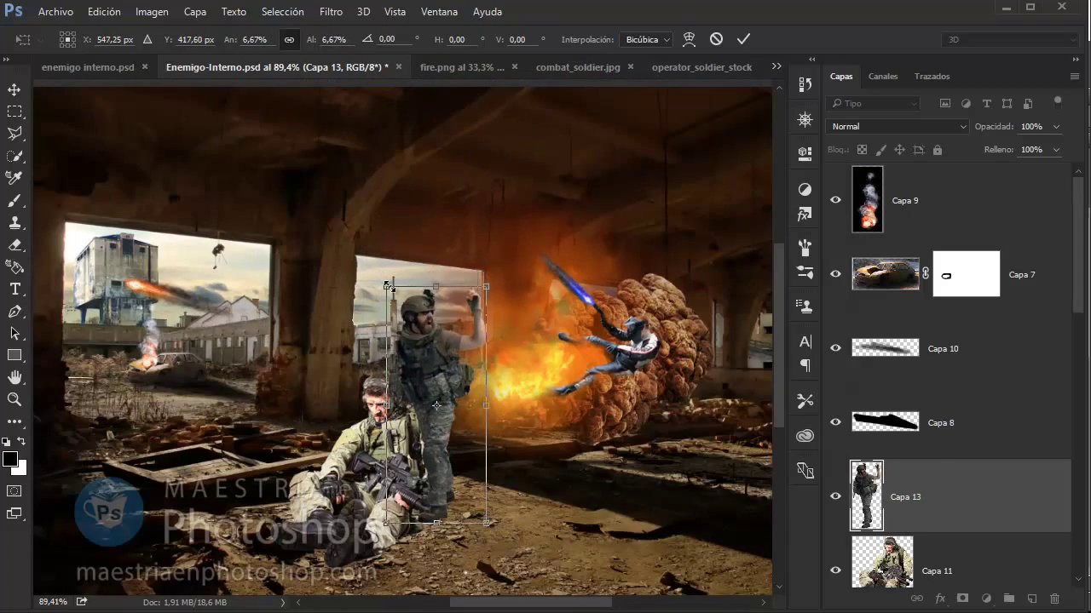
Fine-tune the soldier to about 8.5% scale behind the seated soldier and apply the transform
scroll(356, 344, "up", 1)
scroll(356, 344, "up", 1)
left_click_drag(462, 266, 462, 203)
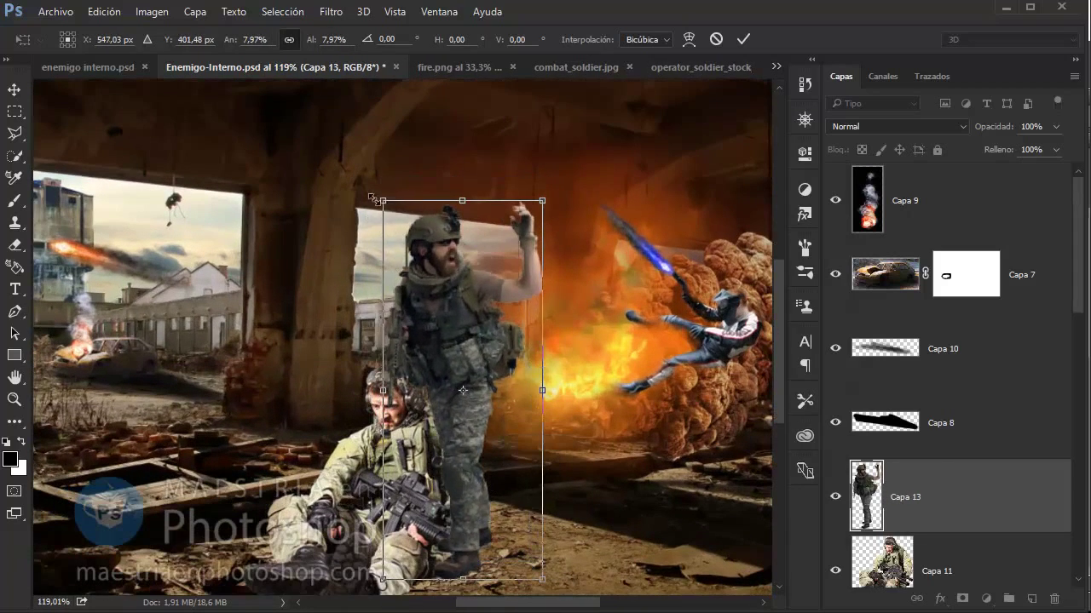
left_click_drag(372, 198, 374, 142)
left_click_drag(542, 352, 552, 353)
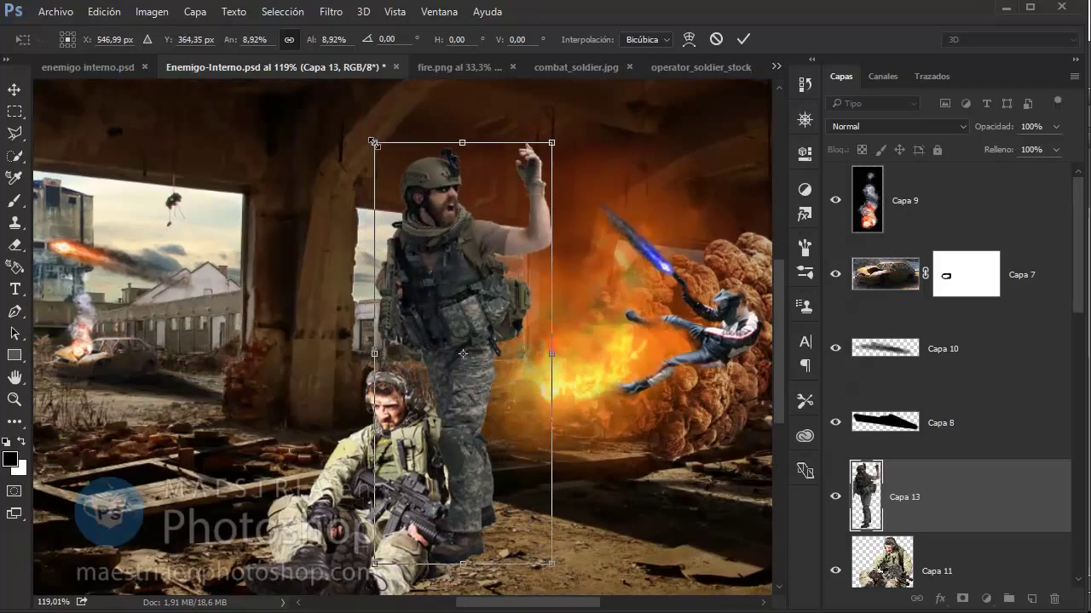
left_click_drag(372, 142, 382, 157)
scroll(519, 409, "down", 2)
left_click_drag(519, 409, 522, 432)
key("Return")
key("z")
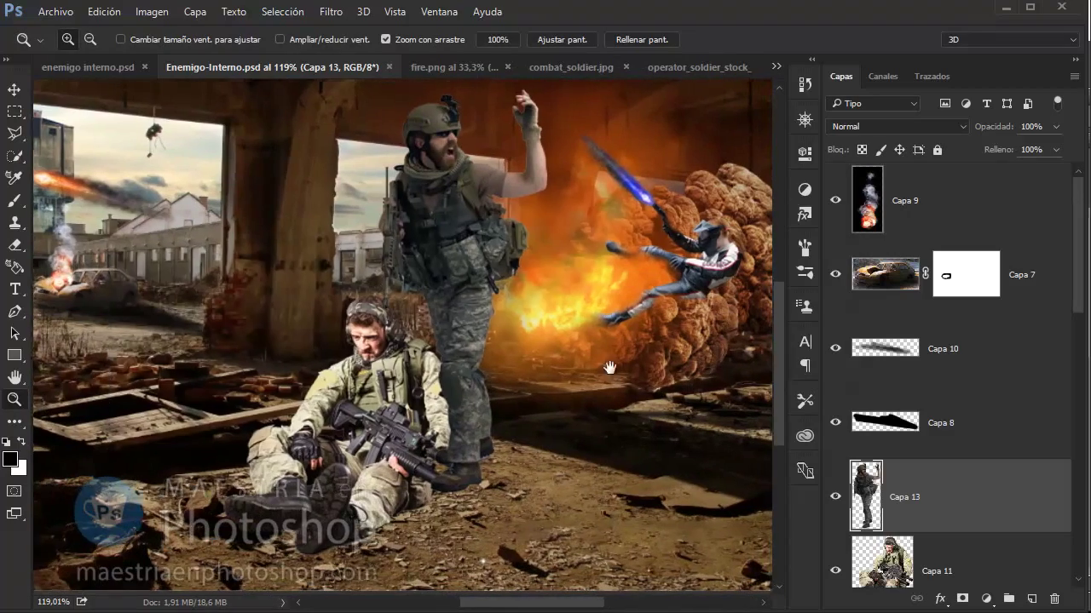
Add a Brillo/contraste layer clipped to the kicking figure's Capa 4 with negative brightness
scroll(559, 390, "right", 3)
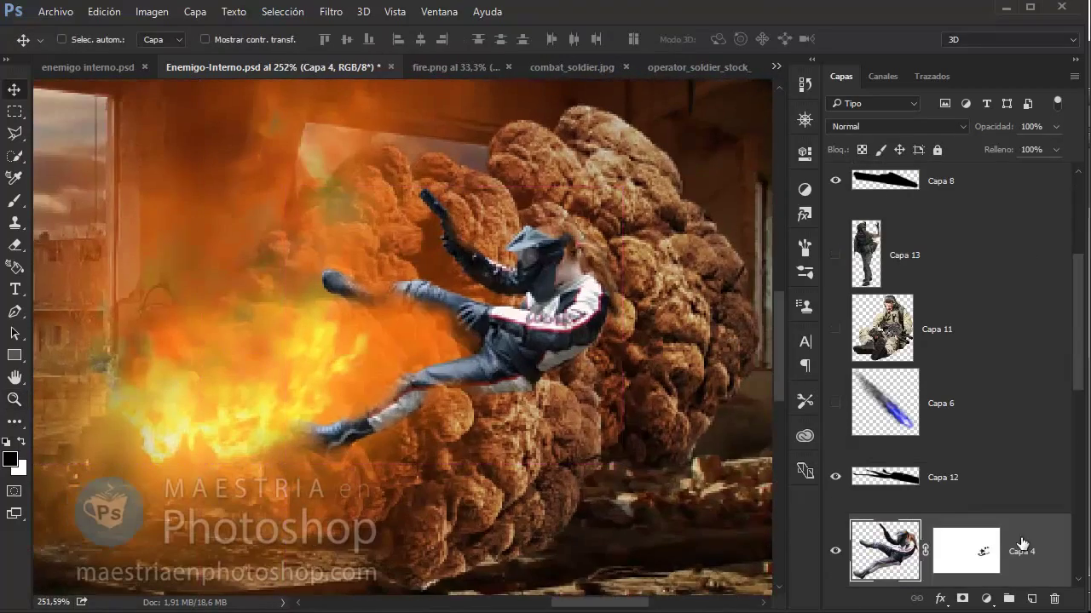
left_click(986, 599)
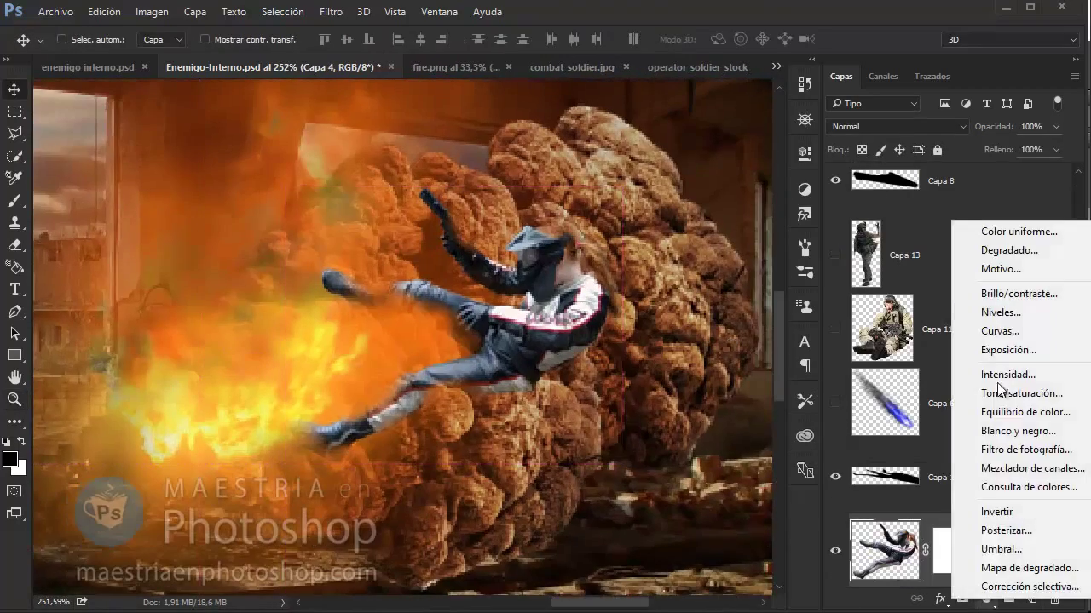
left_click(962, 227)
left_click_drag(686, 242, 663, 246)
scroll(937, 383, "down", 3)
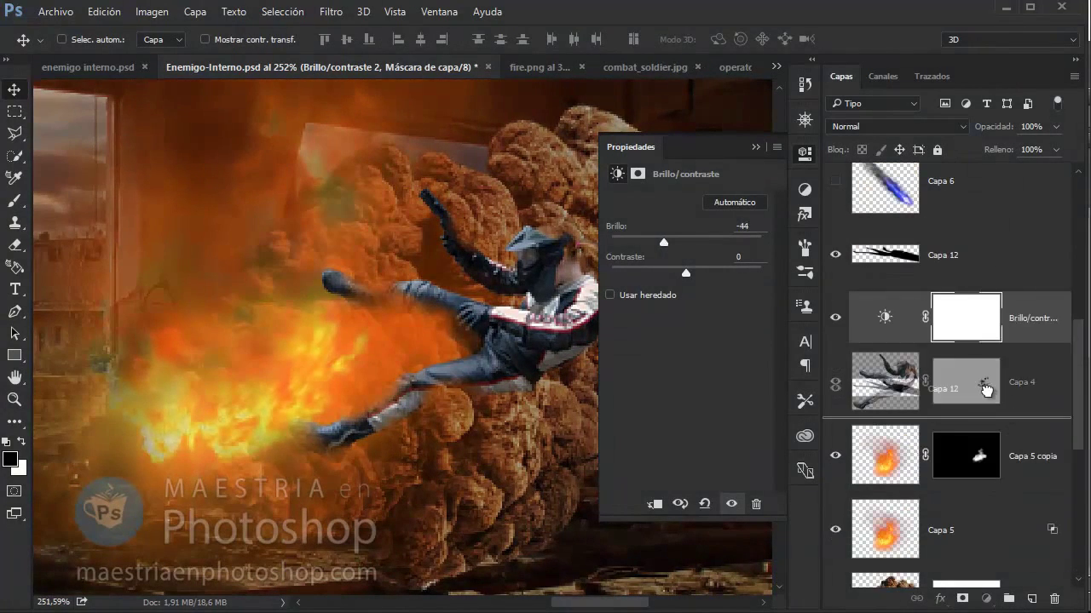
left_click_drag(937, 248, 938, 418)
scroll(923, 325, "up", 1)
left_click(921, 326)
mouse_move(664, 243)
left_mouse_down()
mouse_move(713, 244)
mouse_move(645, 248)
mouse_move(742, 275)
mouse_move(701, 276)
mouse_move(648, 243)
left_mouse_up()
left_click(803, 153)
Zoom in on the kicking figure, select Capa 4 and pick the Sobreexponer tool
key("z")
left_click_drag(597, 324, 479, 324)
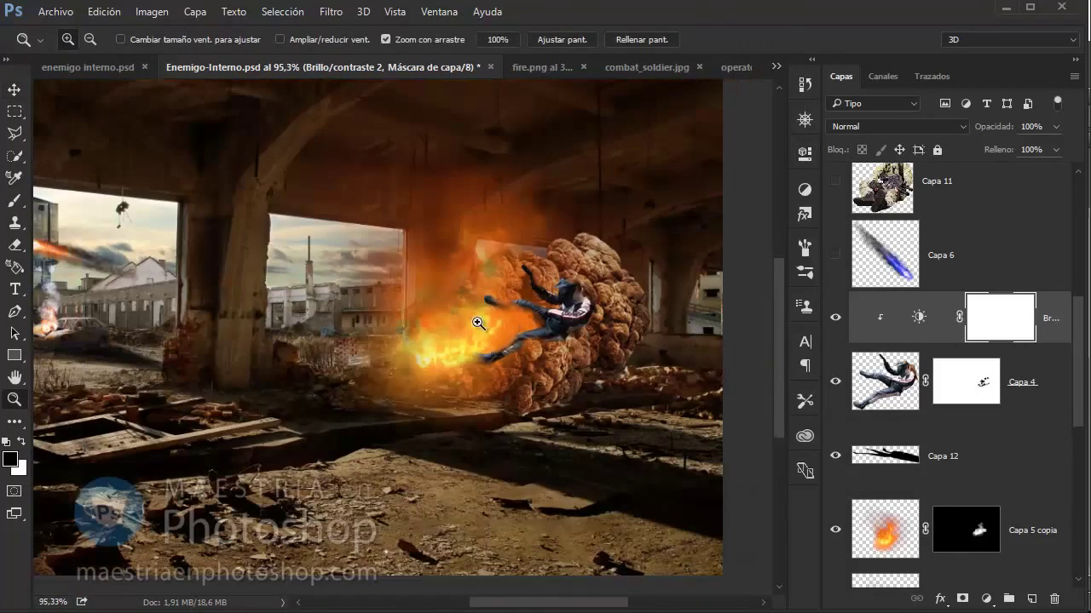
left_click_drag(546, 395, 597, 395)
left_click(523, 290, "ctrl")
left_click_drag(523, 290, 579, 290)
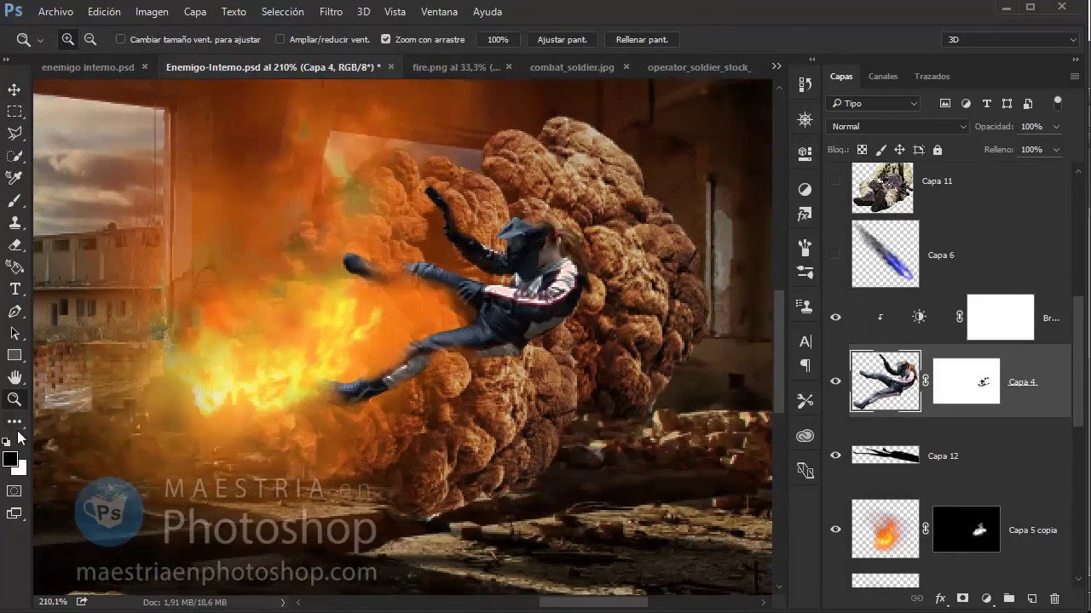
left_click(13, 421)
left_click(128, 493)
left_click_drag(375, 292, 414, 292)
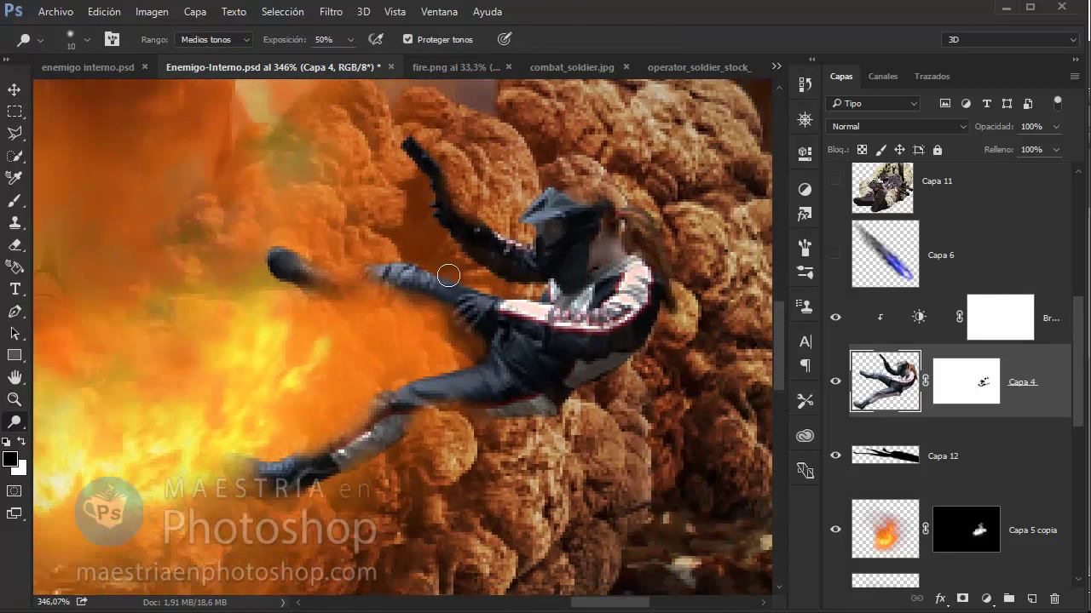
Show the blue saber layer again and lighten the figure's lower leg and boot
left_click(835, 255)
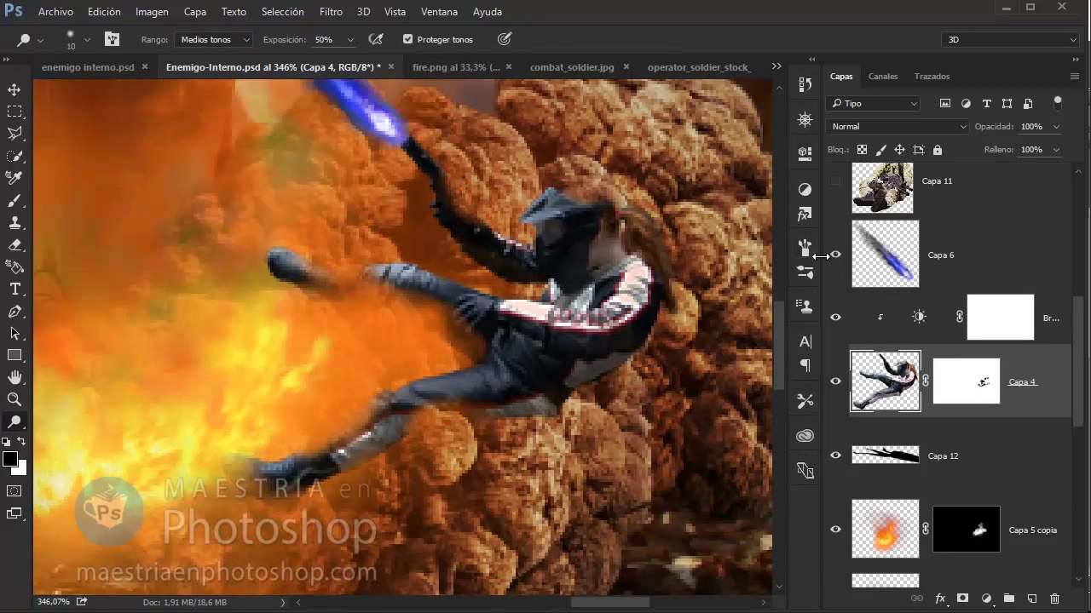
left_click_drag(396, 424, 324, 450)
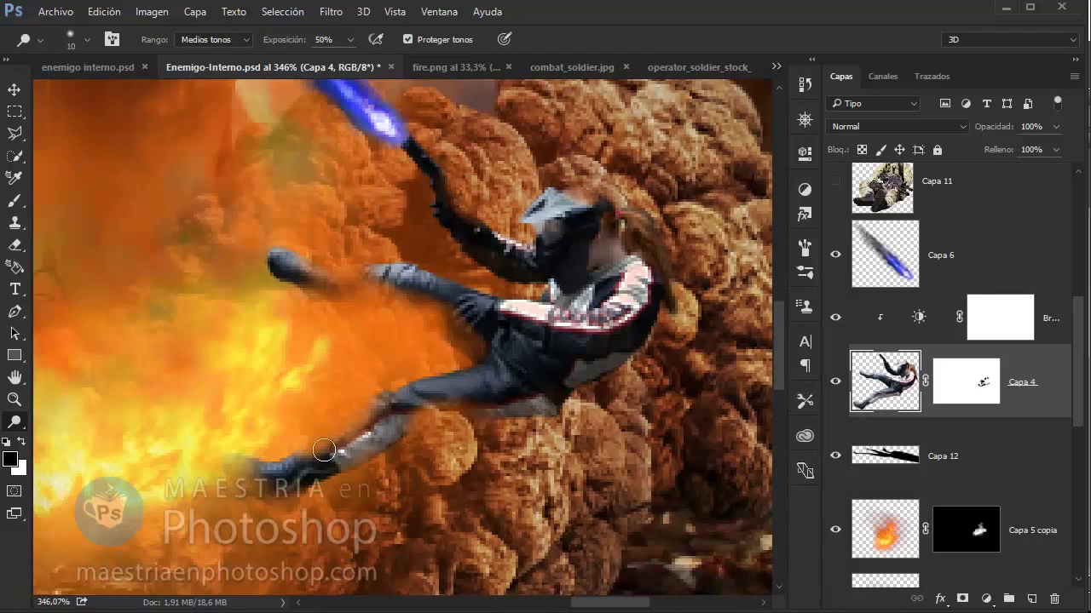
left_click_drag(198, 442, 456, 402)
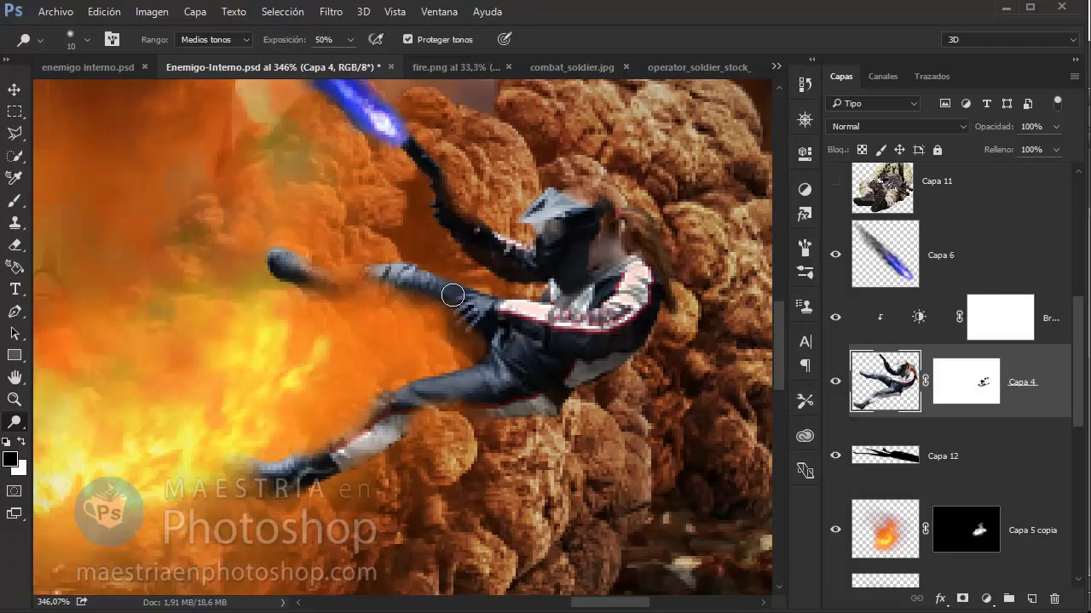
Darken the figure's thigh, jacket, waist, head, back and chest with Subexponer
right_click(15, 421)
left_click(85, 460)
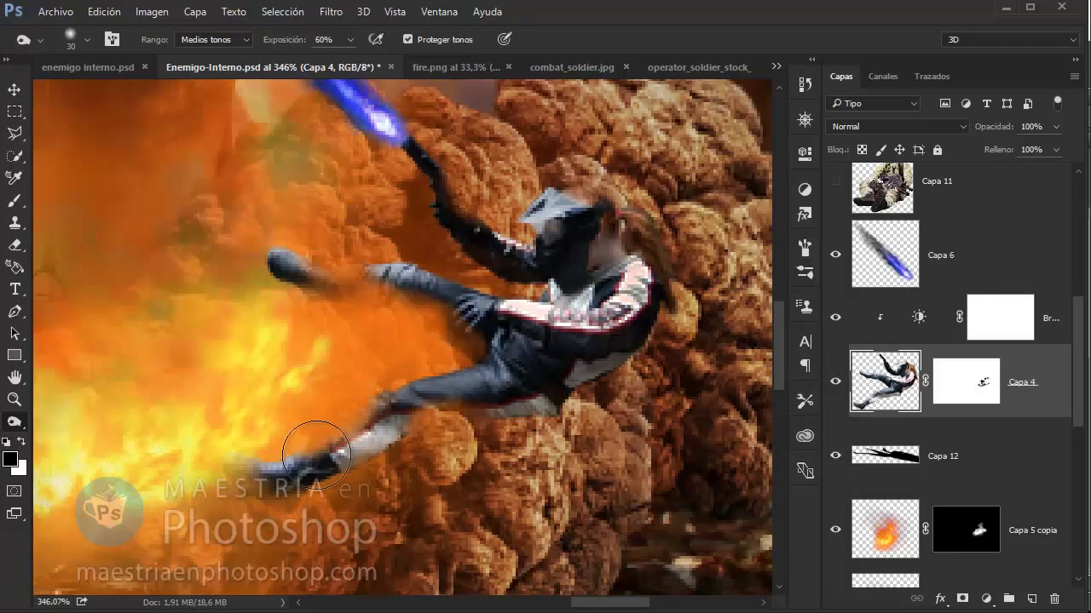
key("bracketleft")
left_click_drag(410, 380, 425, 375)
left_click_drag(560, 365, 528, 344)
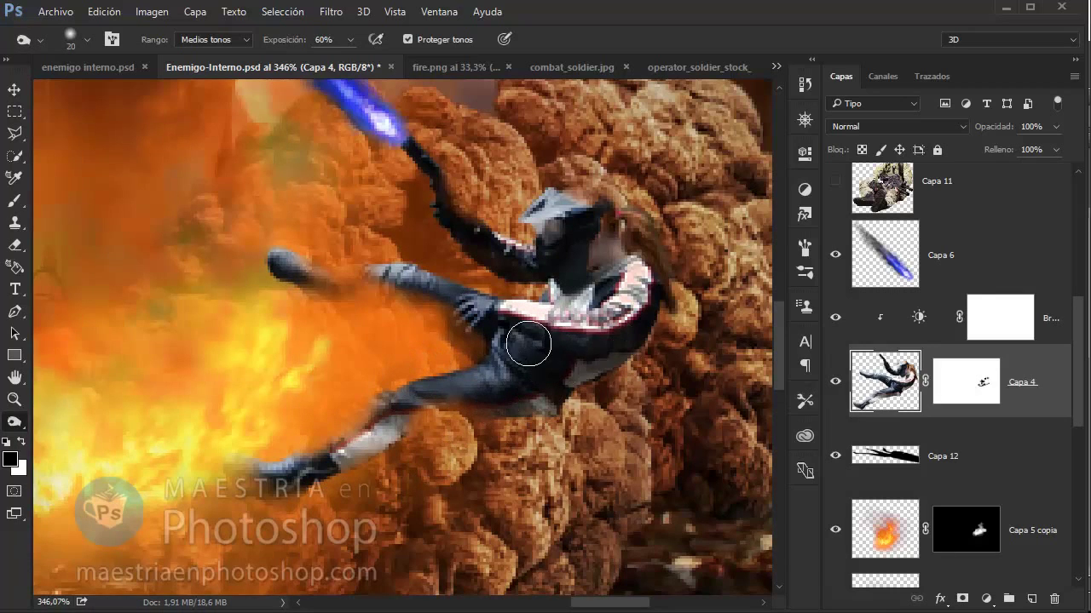
mouse_move(574, 243)
left_mouse_down()
mouse_move(611, 244)
mouse_move(473, 298)
left_mouse_up()
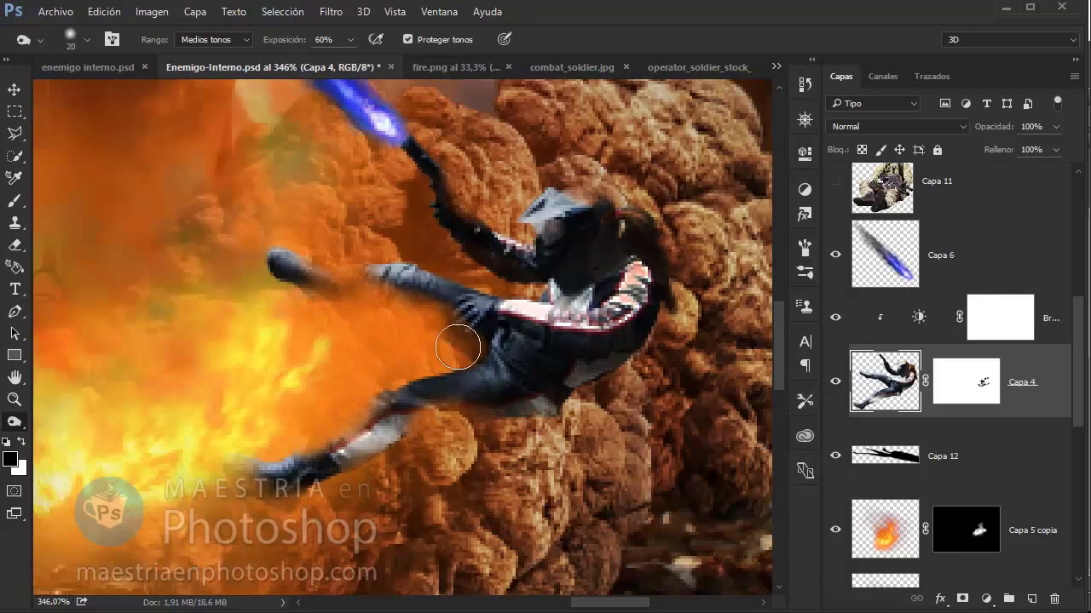
key("z")
left_click_drag(455, 287, 305, 364)
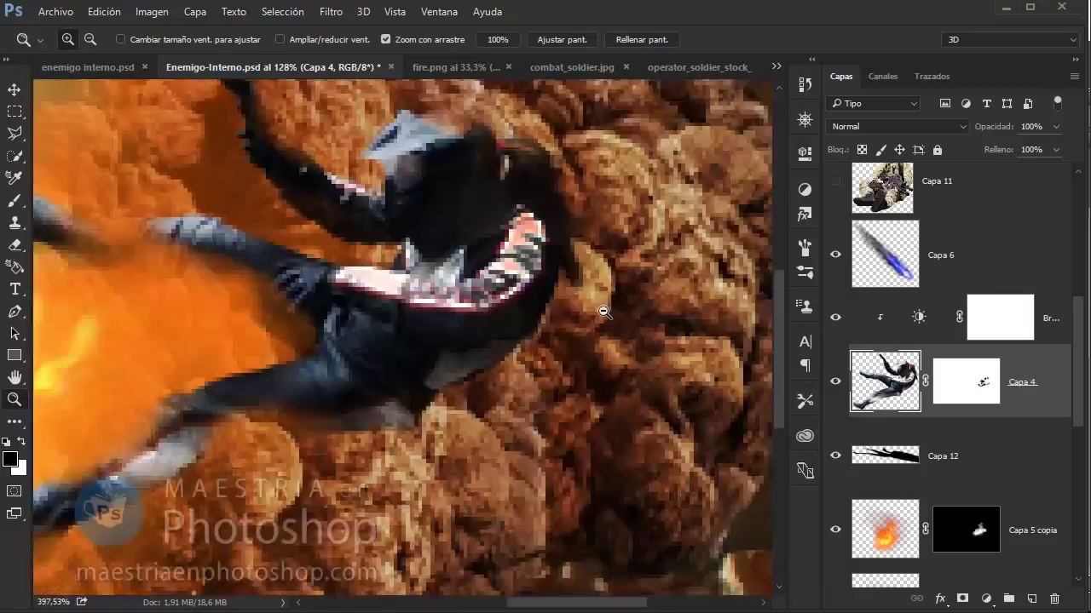
Turn Capa 11 and Capa 13 back on and zoom in on the two soldiers
left_click_drag(393, 390, 546, 396)
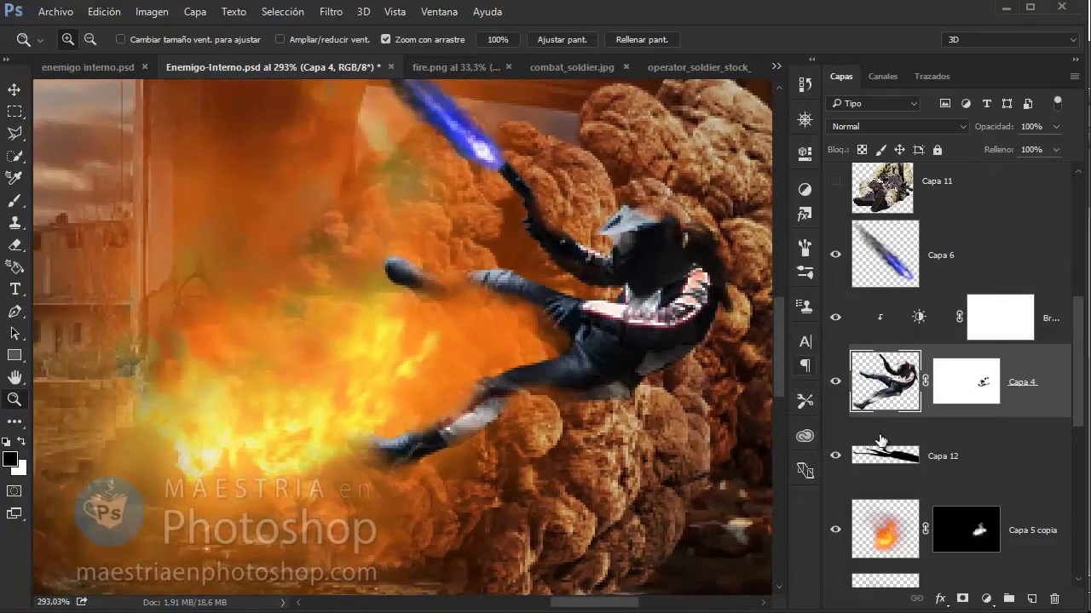
scroll(881, 440, "down", 3)
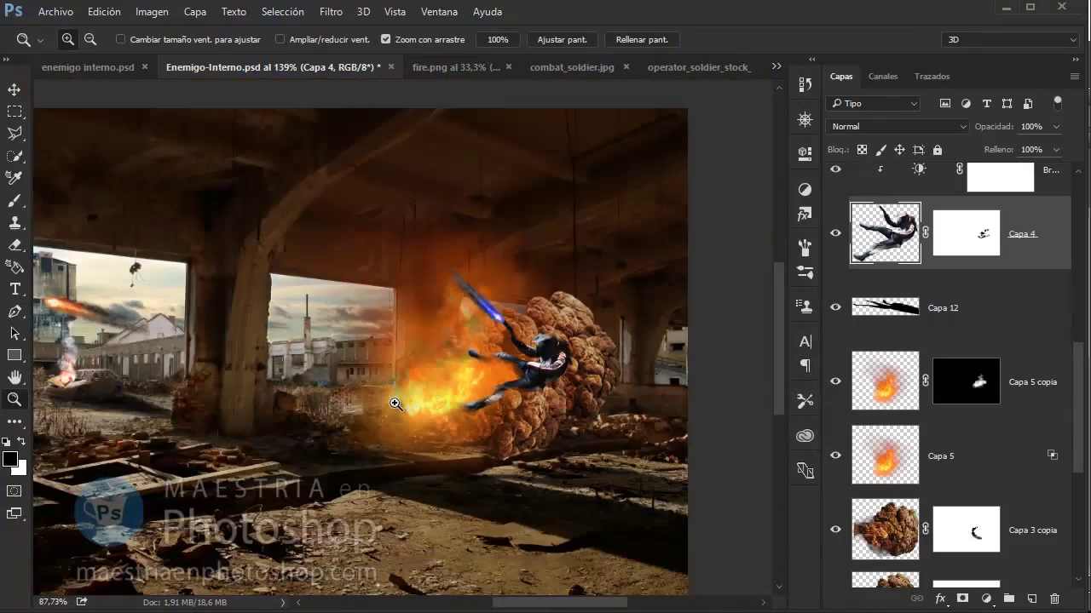
left_click_drag(551, 377, 389, 402)
scroll(849, 390, "up", 5)
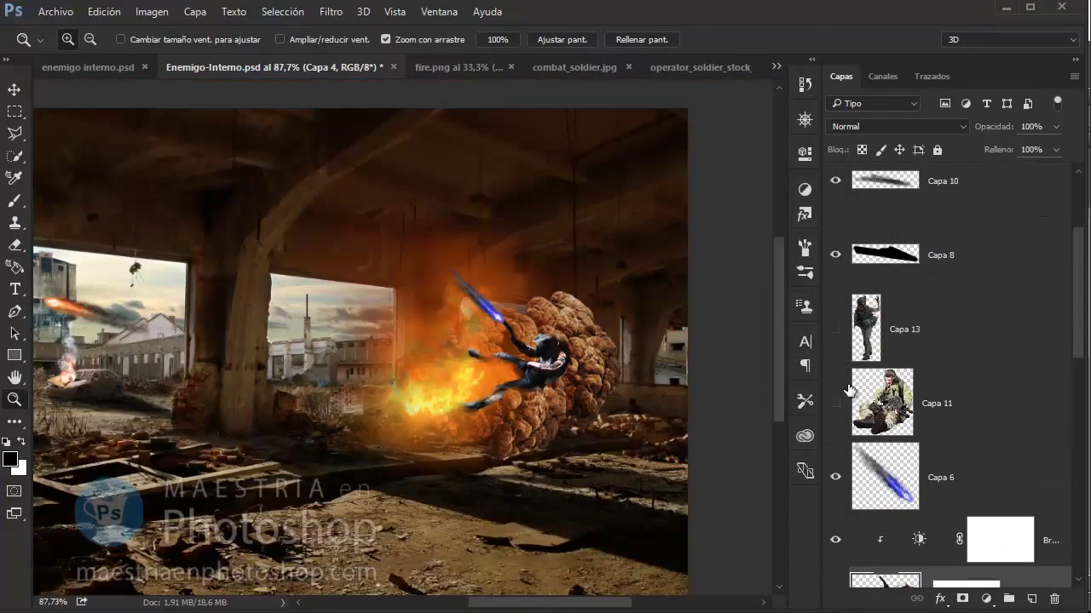
left_click_drag(835, 402, 835, 329)
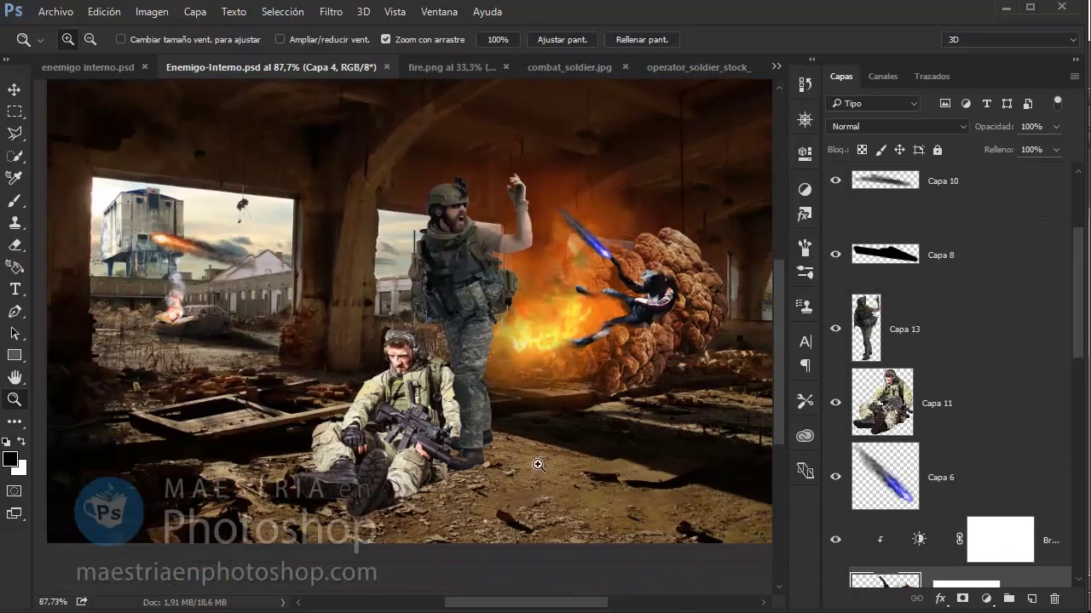
left_click_drag(538, 464, 465, 370)
Add a Brightness/Contrast layer clipped to Capa 11 at −53 brightness
key("v")
left_click(903, 392)
left_click(986, 599)
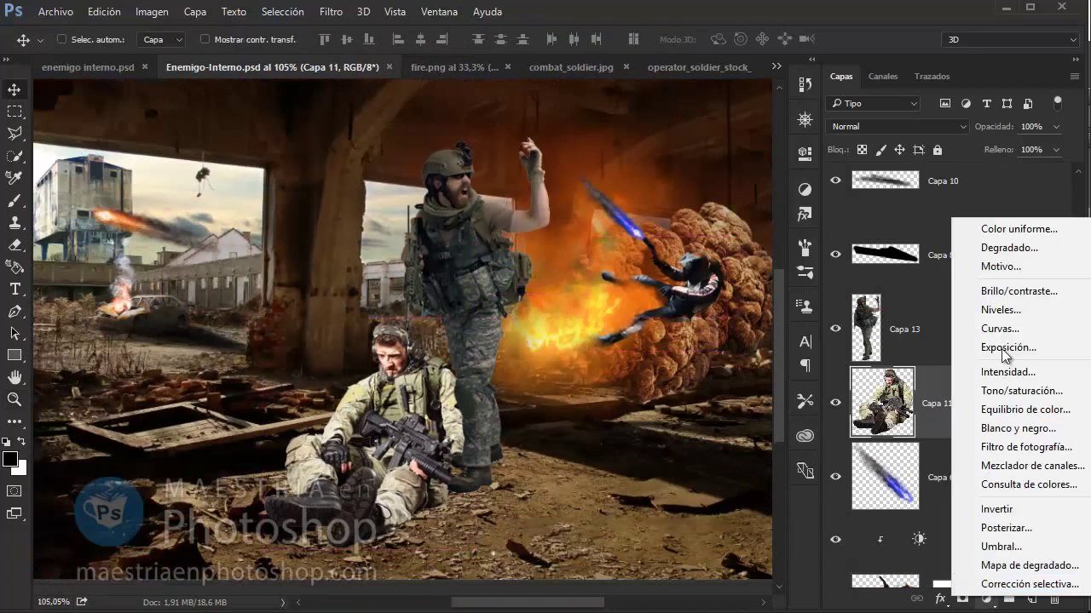
left_click(1013, 290)
key("ctrl+alt+g")
mouse_move(686, 242)
left_mouse_down()
mouse_move(649, 246)
mouse_move(724, 273)
left_mouse_up()
left_click(755, 146)
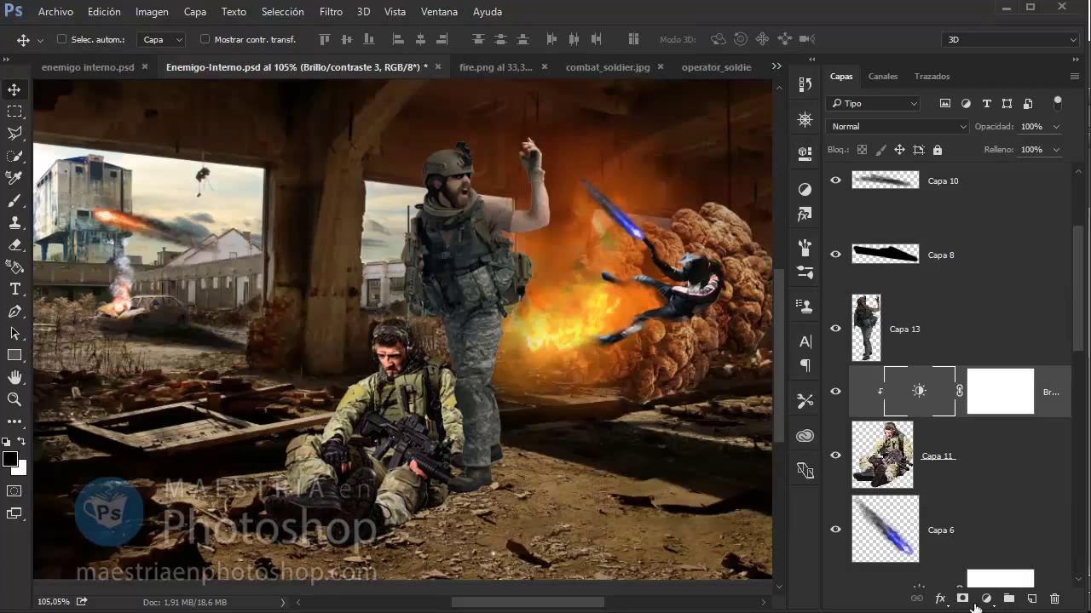
Add a new empty layer, Capa 14, above the seated soldier
left_click(986, 599)
key("z")
left_click(620, 476)
left_click(1031, 599)
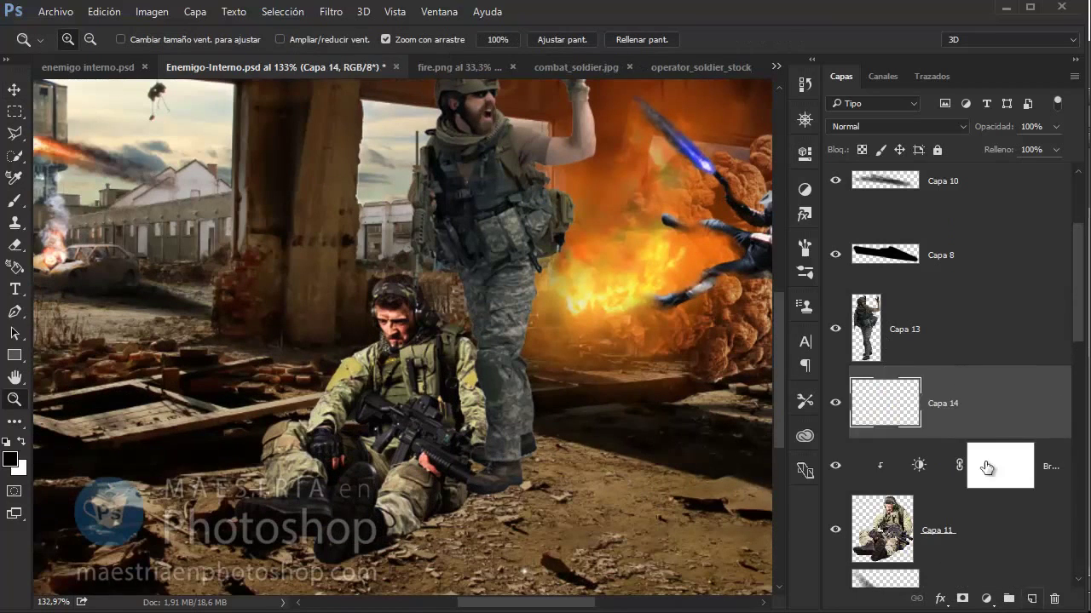
key("ctrl+bracketleft")
Paint soft black shading over the seated soldier's body, lower legs and boots
left_click(487, 445)
key("b")
right_click(413, 283)
key("Return")
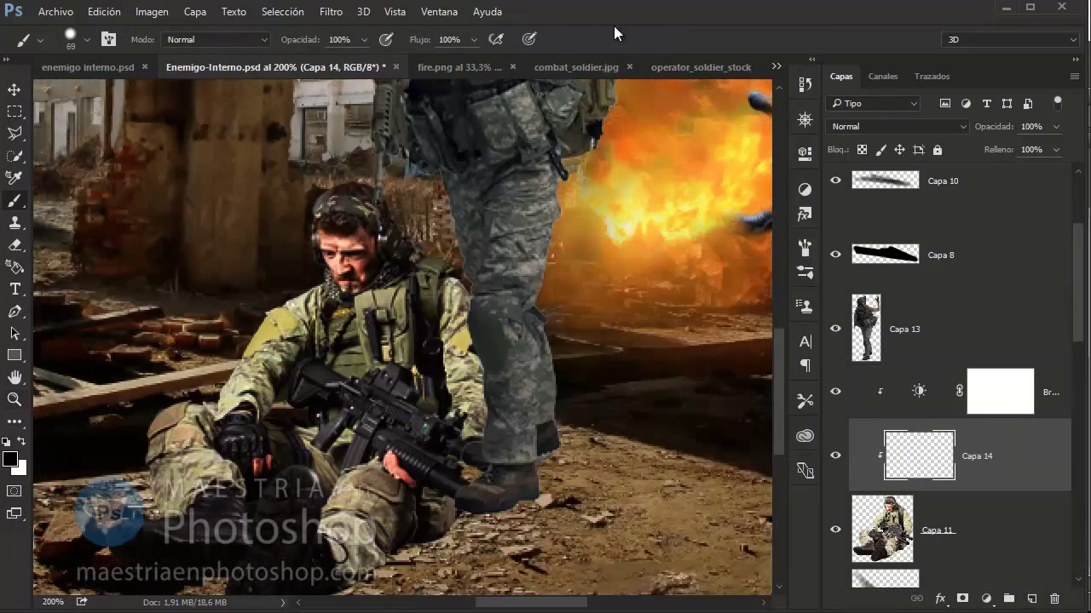
left_click_drag(390, 224, 480, 268)
left_click_drag(580, 516, 716, 430)
scroll(596, 477, "down", 2)
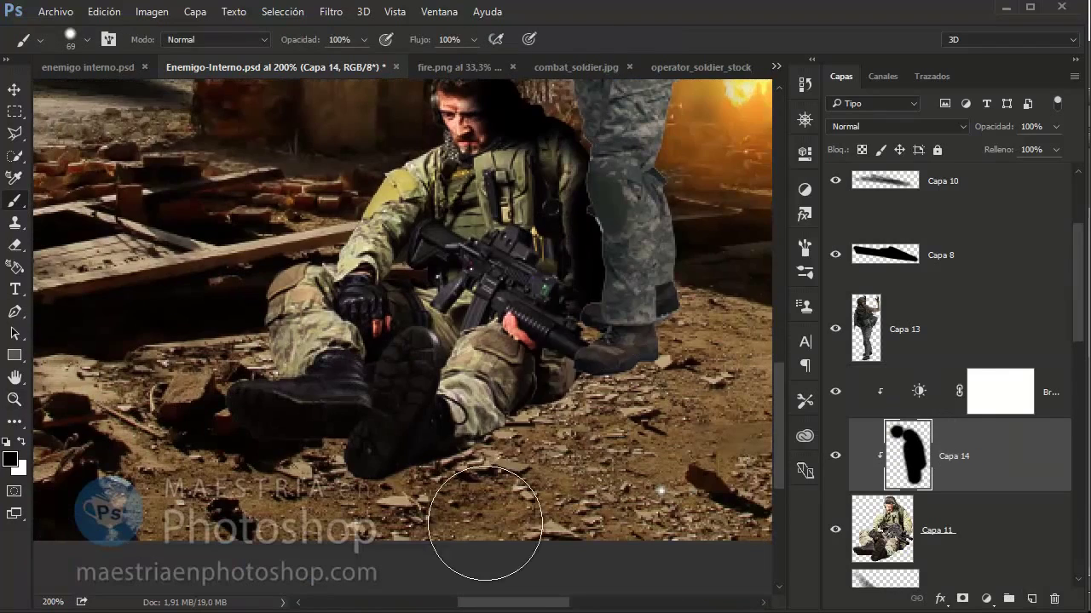
mouse_move(486, 523)
left_mouse_down()
mouse_move(438, 519)
mouse_move(329, 455)
mouse_move(349, 472)
left_mouse_up()
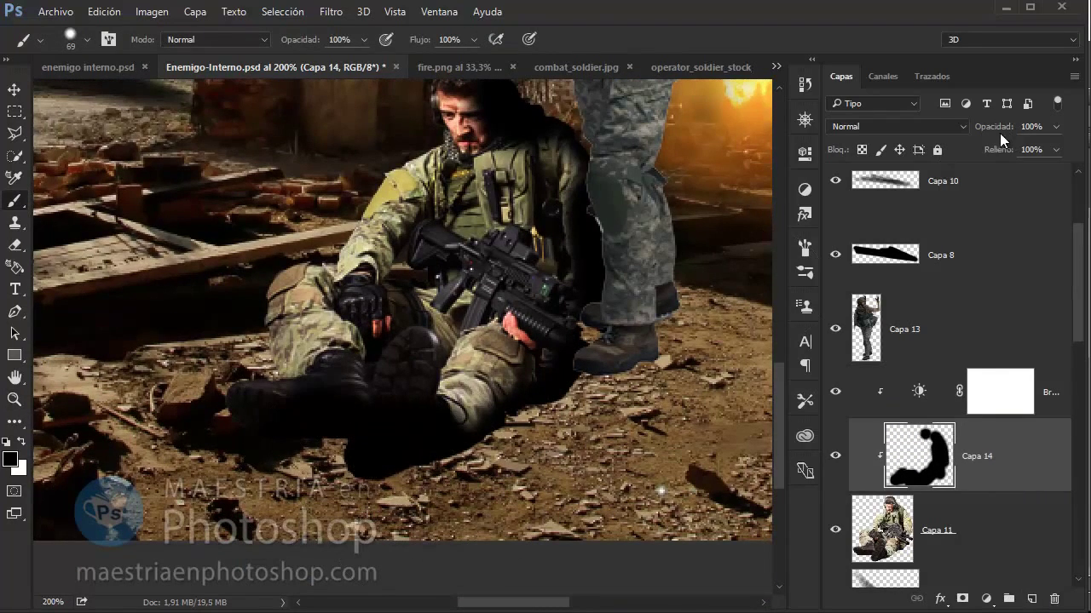
Deepen the chest and neck shadow with a smaller brush and fade Capa 14 to 46% opacity
left_click_drag(999, 133, 947, 139)
key("bracketleft")
key("bracketleft")
key("bracketleft")
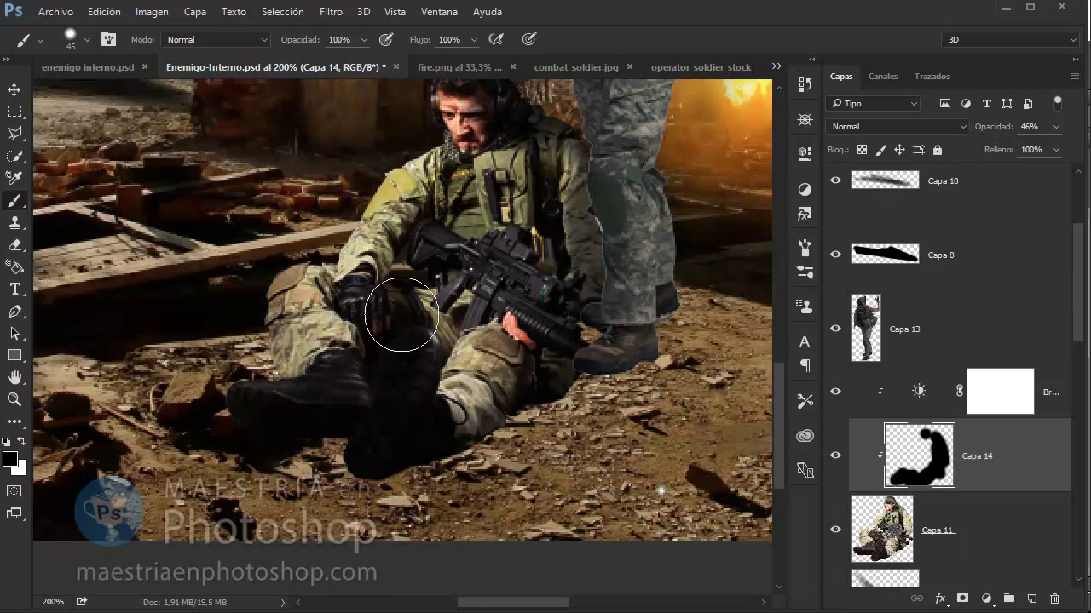
left_click_drag(389, 323, 564, 287)
scroll(561, 239, "up", 2)
left_click_drag(503, 242, 465, 324)
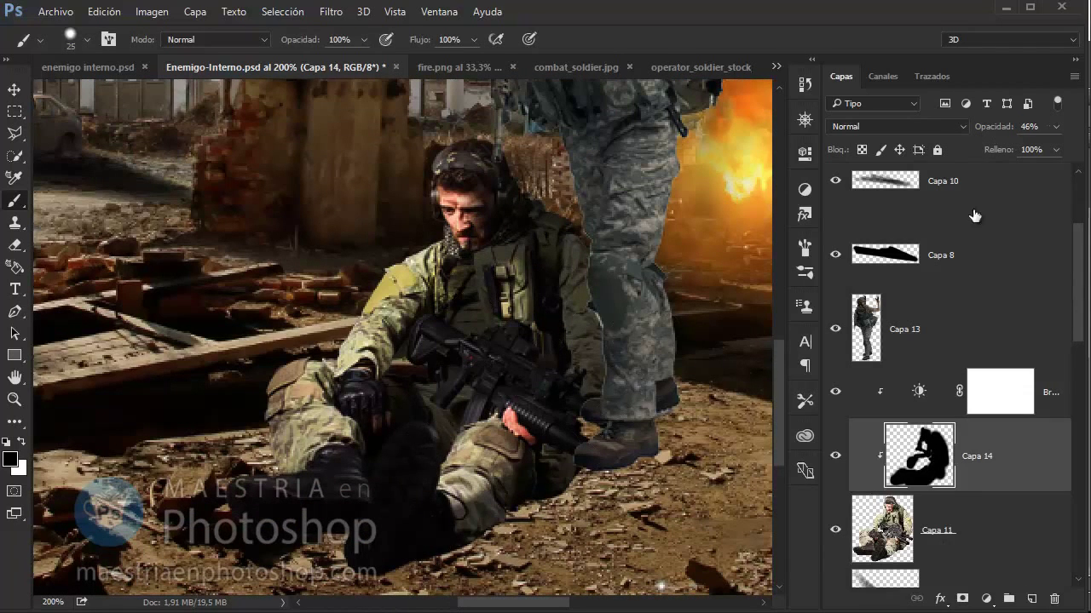
left_click_drag(1002, 139, 990, 143)
left_click(1013, 528)
Dodge the seated soldier's back and vest with a 42 px brush
left_click(15, 420)
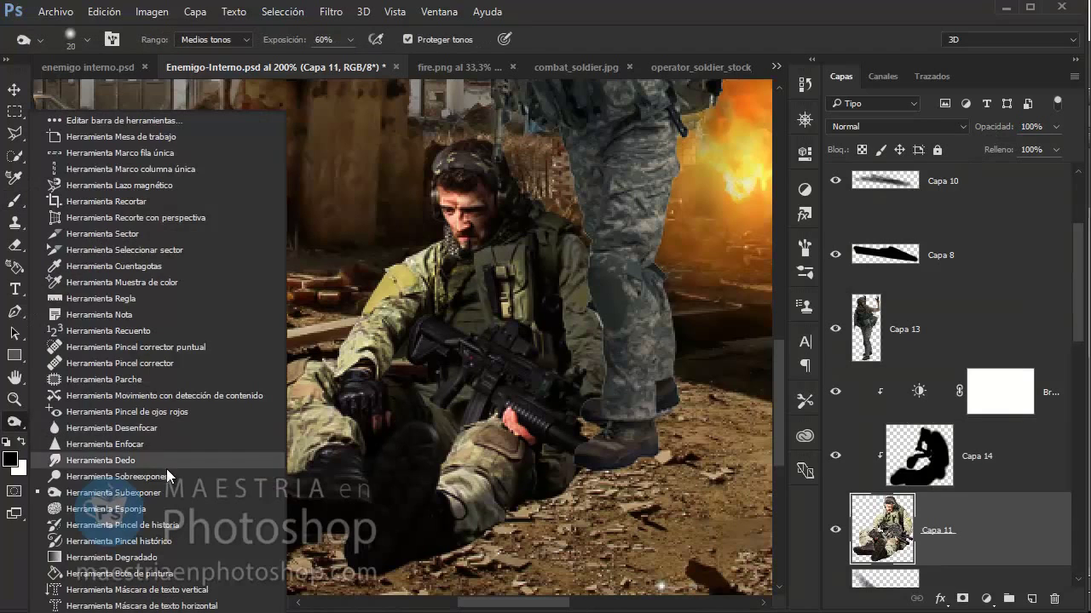
left_click(170, 471)
right_click(567, 310)
left_click_drag(578, 301, 593, 300)
left_click(542, 242)
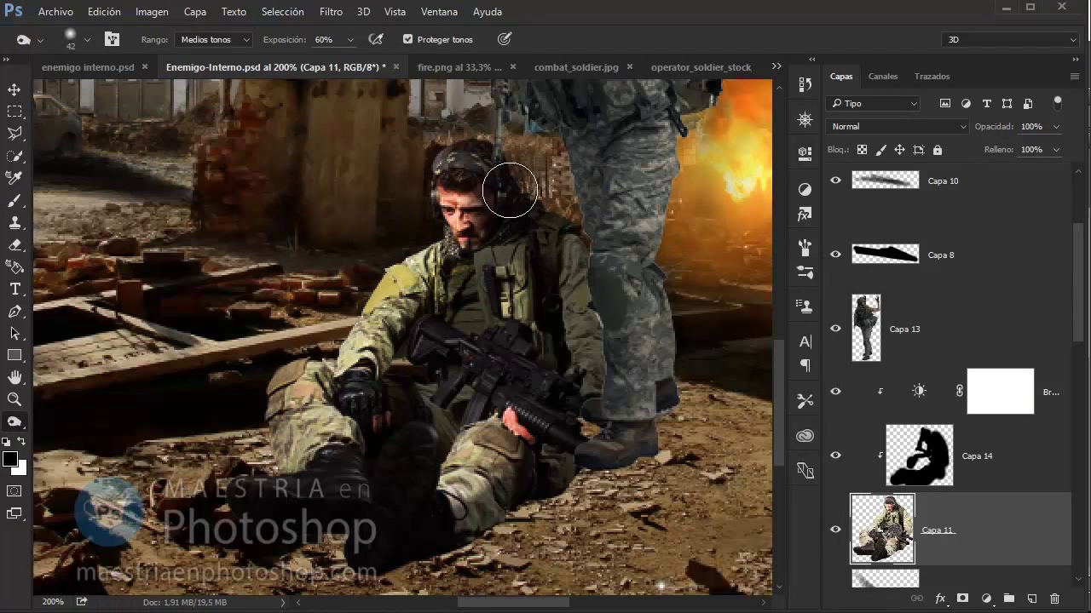
mouse_move(536, 217)
left_mouse_down()
mouse_move(536, 195)
mouse_move(565, 323)
left_mouse_up()
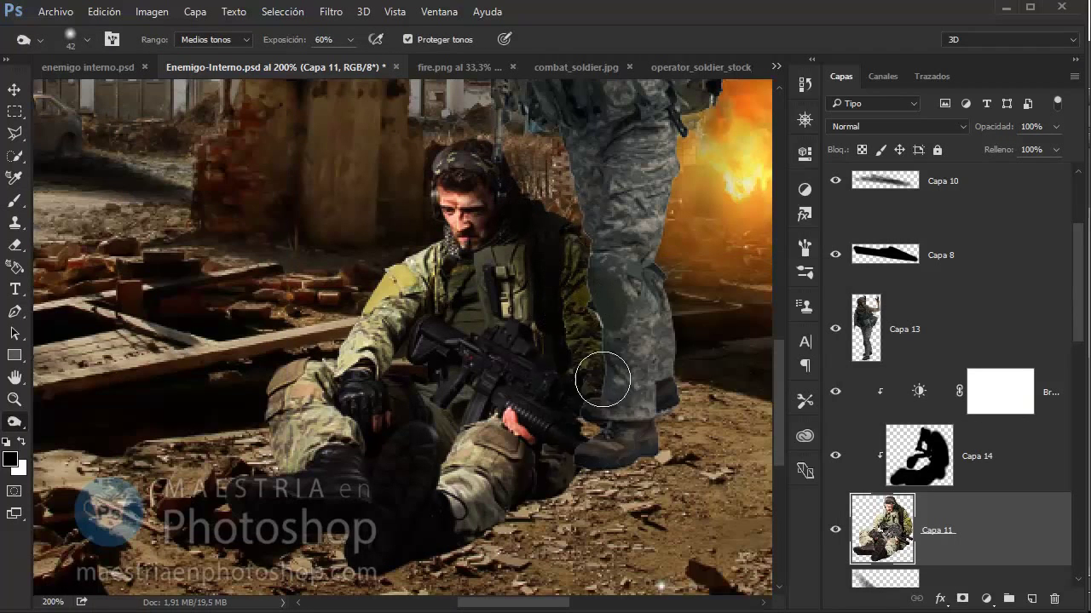
Move Capa 13 below Capa 11 so the seated soldier sits in front
left_click_drag(969, 317, 937, 417)
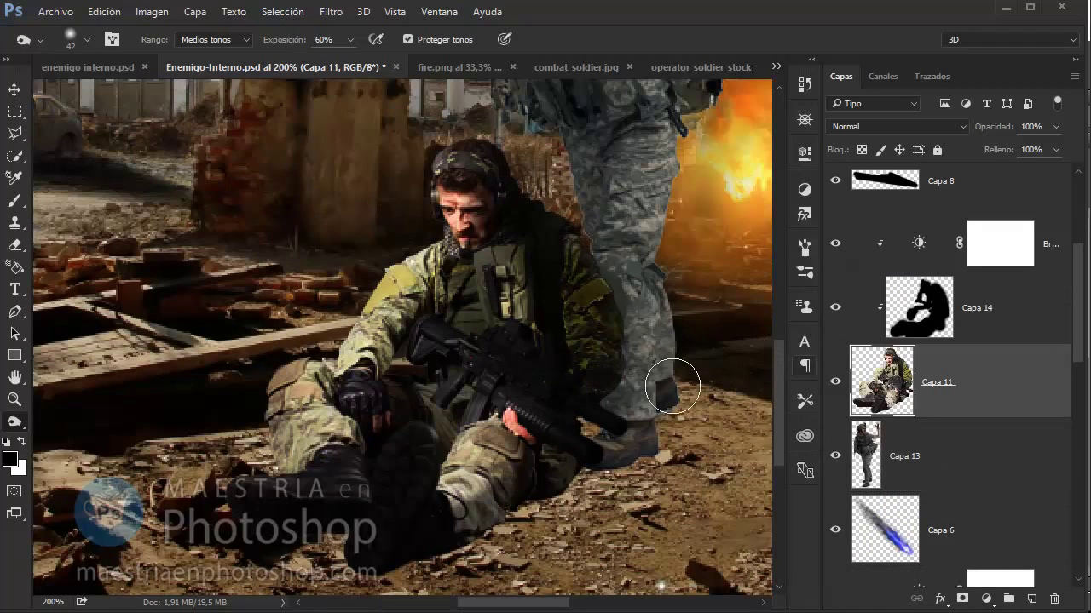
left_click(843, 312)
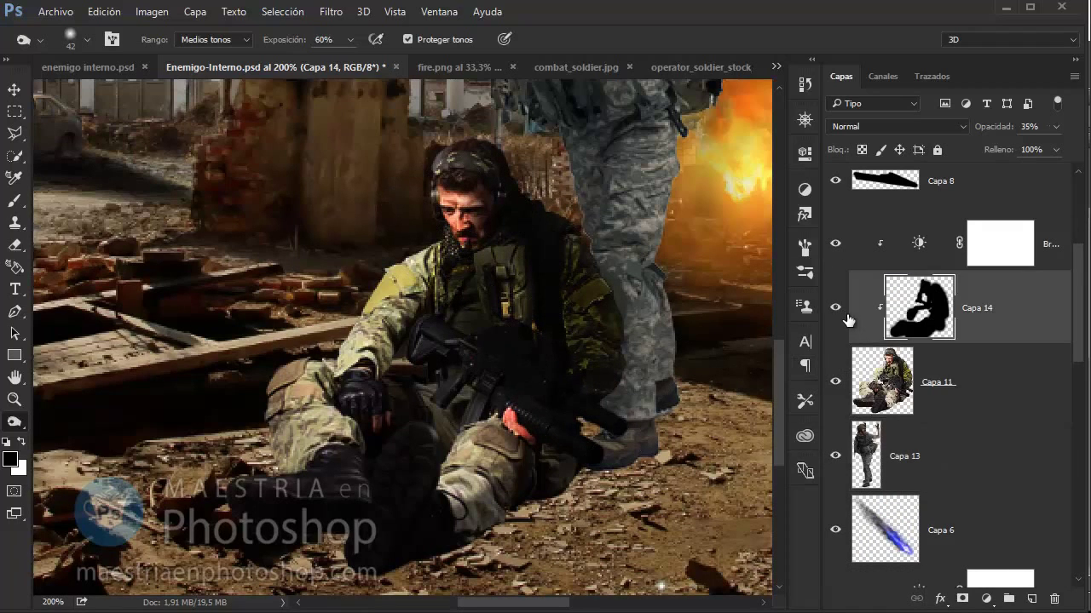
left_click(980, 383)
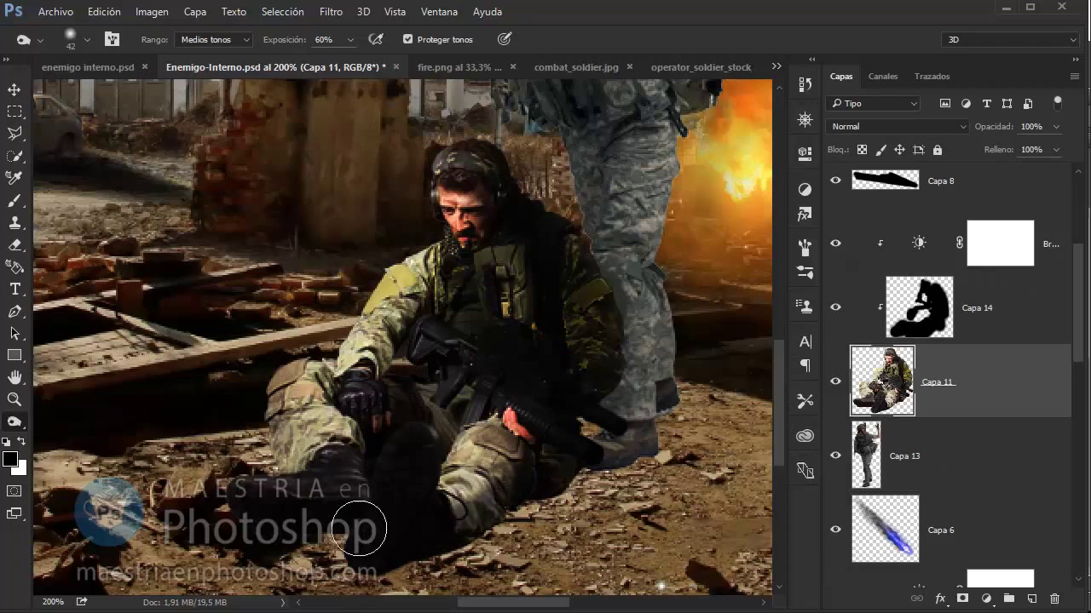
left_click_drag(359, 529, 495, 406)
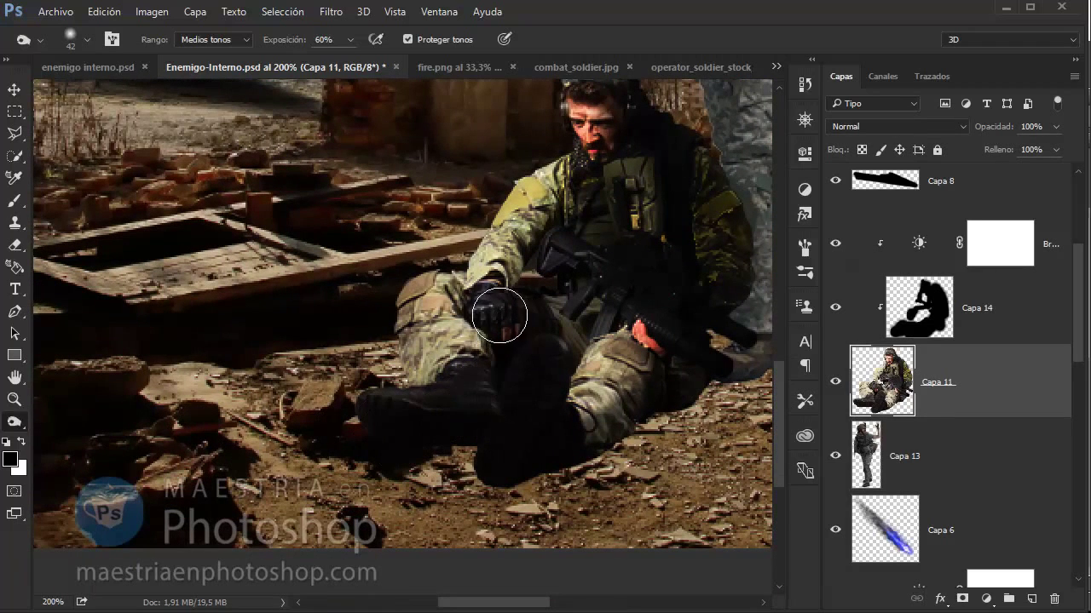
scroll(634, 215, "up", 2)
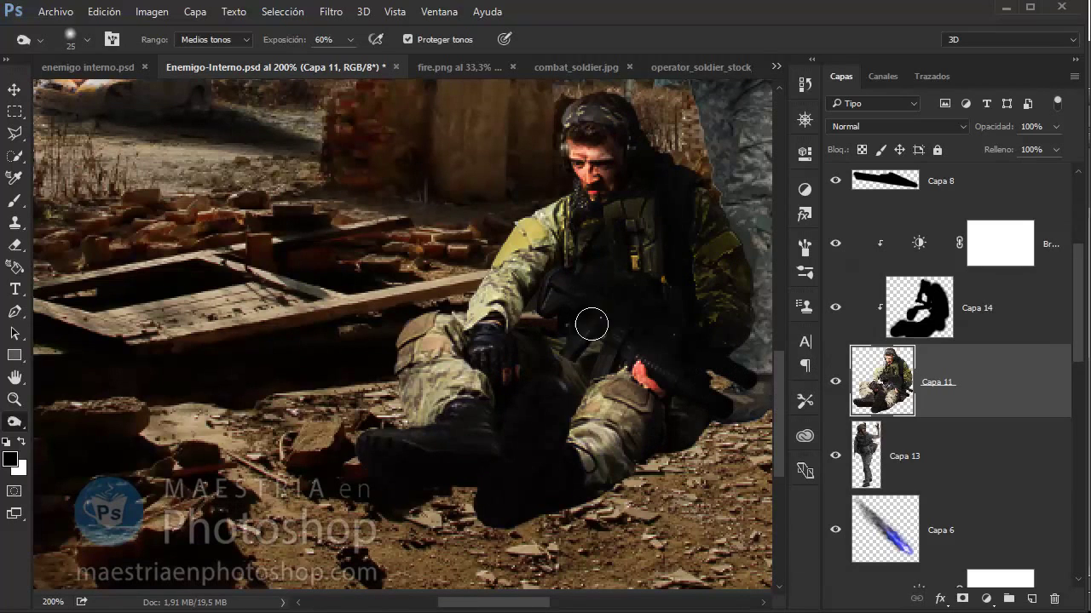
Burn the seated soldier with a 39 px Midtones brush
left_click_drag(8, 432, 60, 452)
right_click(628, 250)
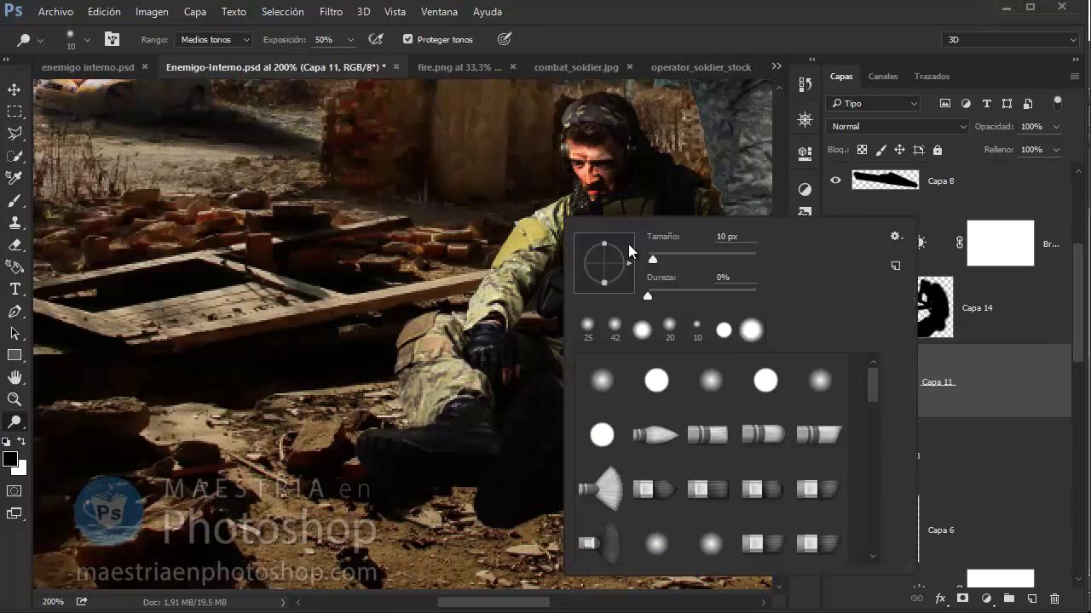
type("39")
key("Return")
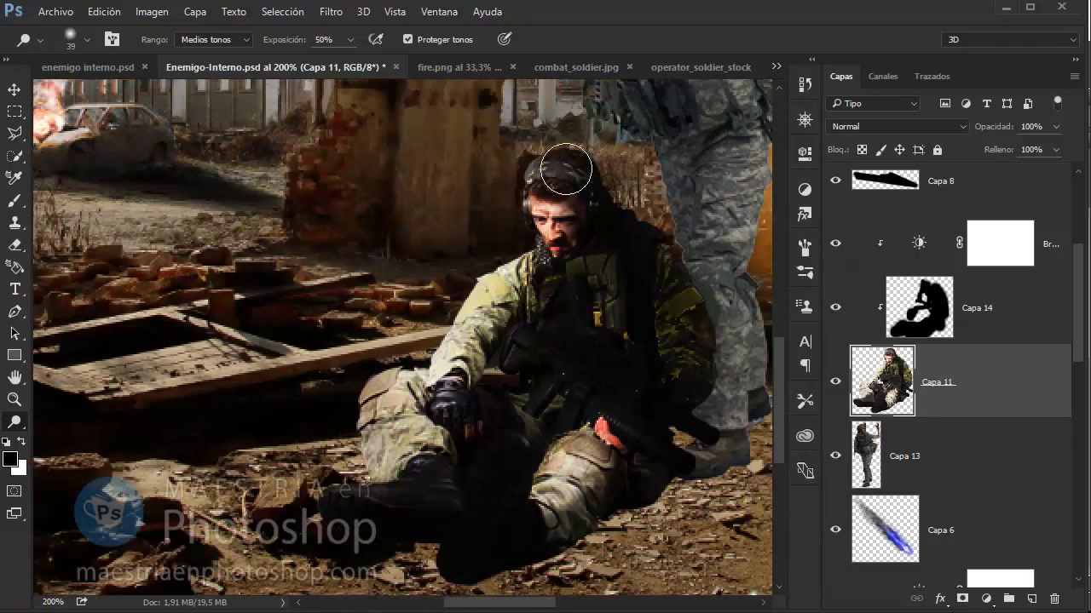
left_click_drag(548, 190, 510, 246)
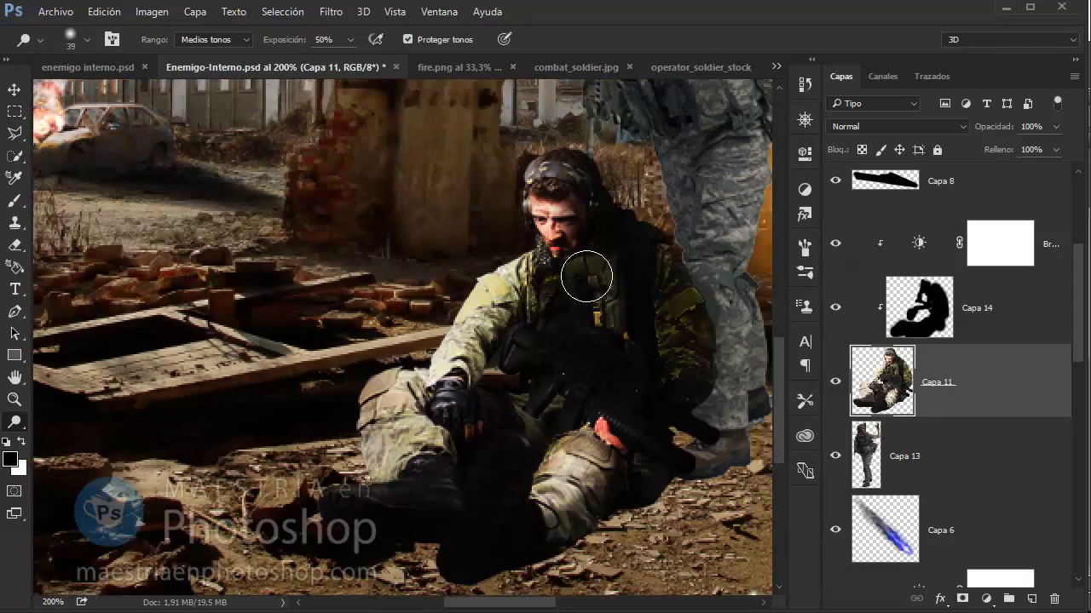
Paint the leg's black shadow across the seated soldier's back on a clipped layer
left_click(933, 302)
key("b")
mouse_move(723, 312)
left_mouse_down()
mouse_move(689, 224)
mouse_move(724, 346)
left_mouse_up()
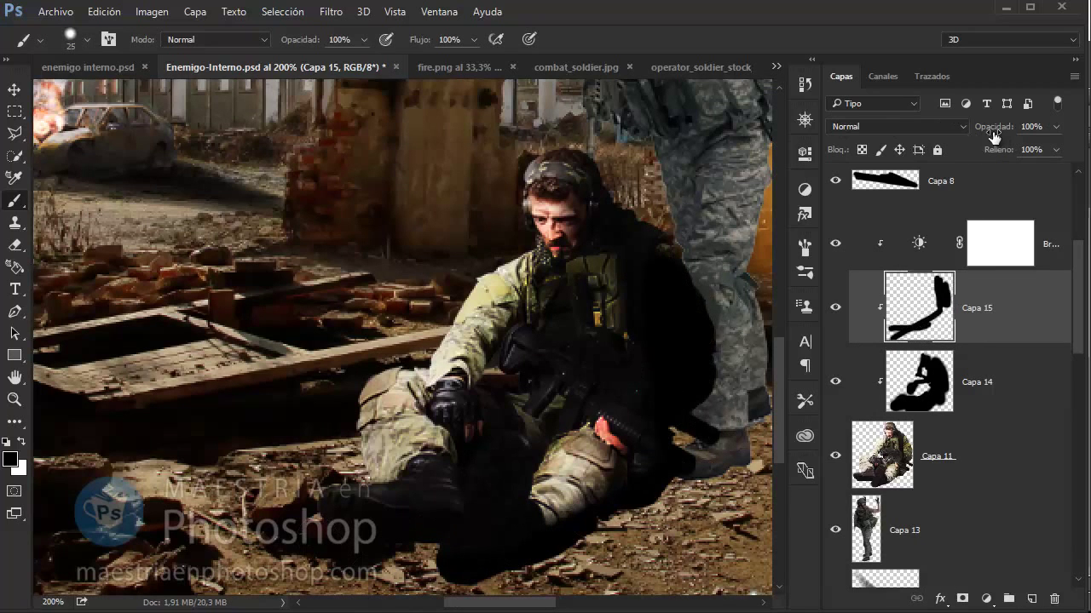
Add a new layer, Capa 16, below the seated soldier's layer
key("z")
left_click_drag(511, 341, 383, 341)
left_click(1031, 599)
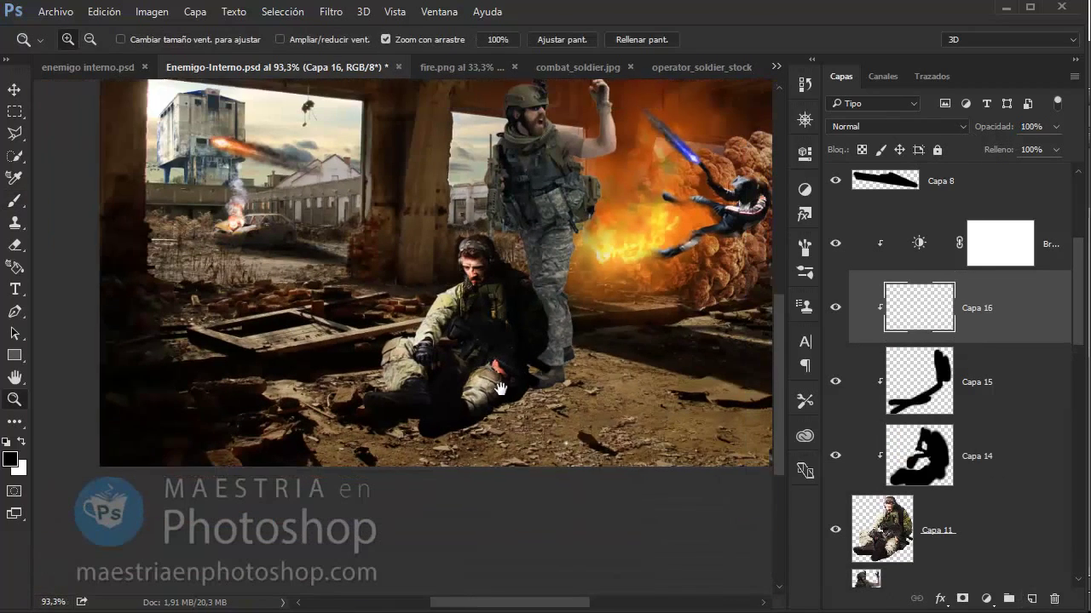
left_click_drag(985, 304, 998, 533)
key("ctrl+1")
key("b")
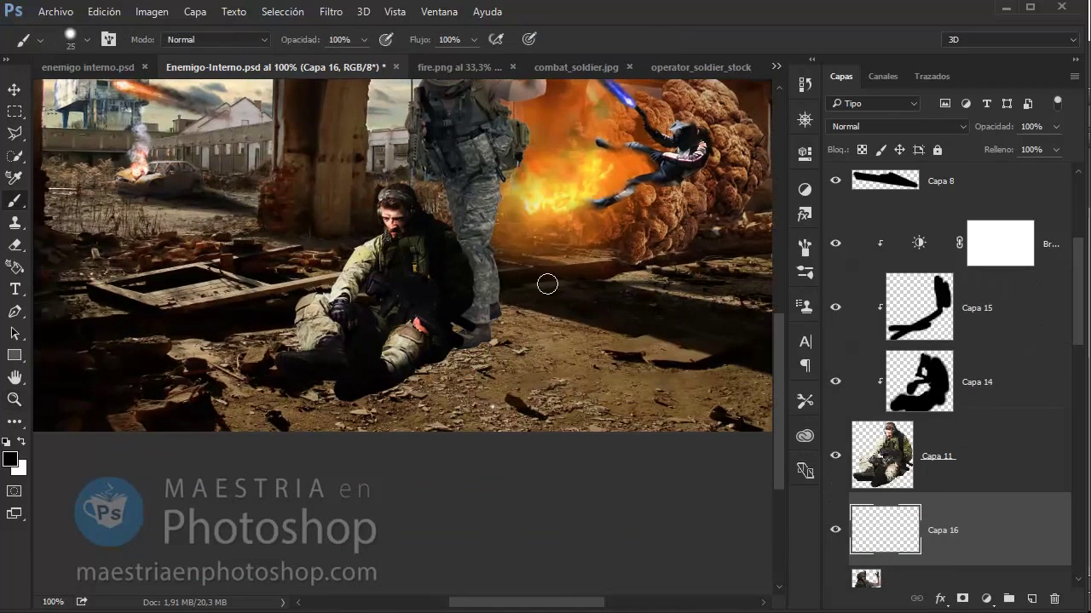
Paint the soldier's soft black cast shadow across the floor at 75% opacity
right_click(414, 260)
key("Return")
mouse_move(487, 357)
left_mouse_down()
mouse_move(689, 390)
mouse_move(639, 431)
mouse_move(332, 367)
left_mouse_up()
key("v")
left_click_drag(987, 128, 962, 141)
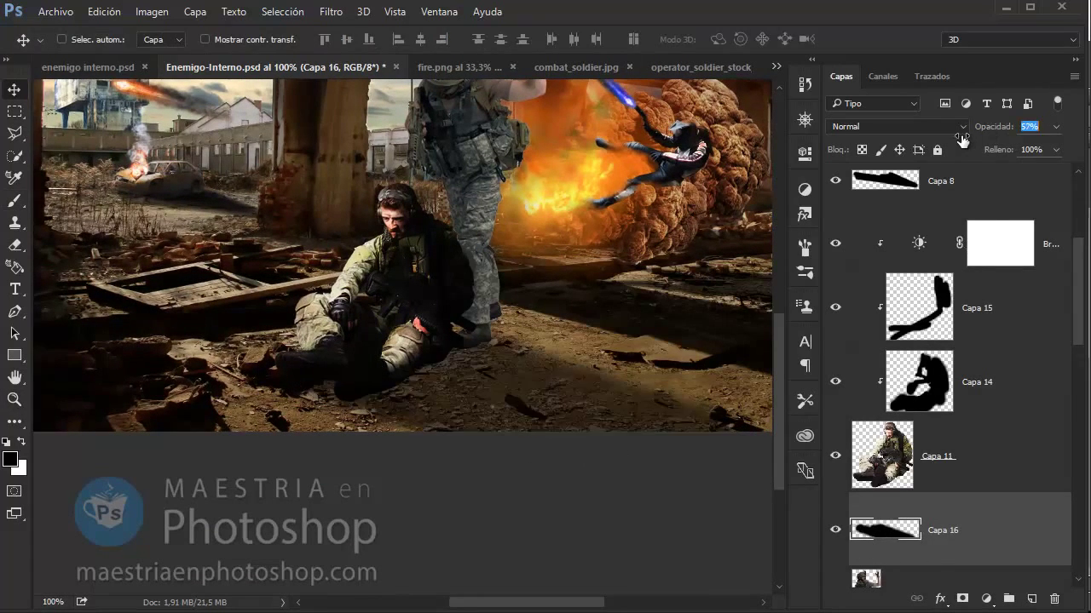
Inspect the ground shadow close up, then undo a trial duplicate of it
key("z")
left_click_drag(639, 394, 701, 397)
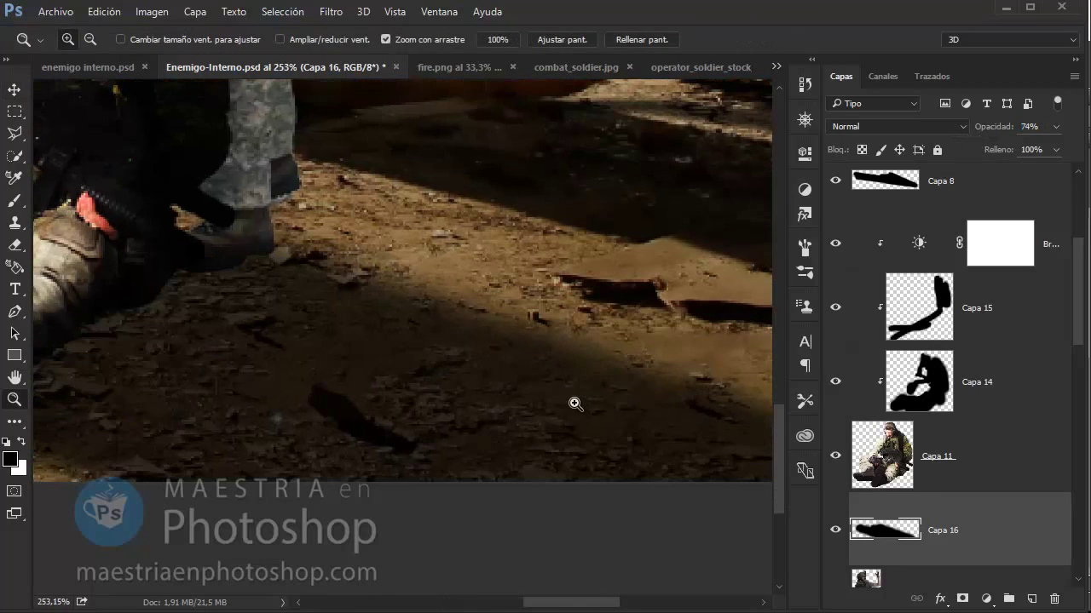
left_click(492, 416, "alt")
key("v")
key("ctrl+j")
key("ctrl+z")
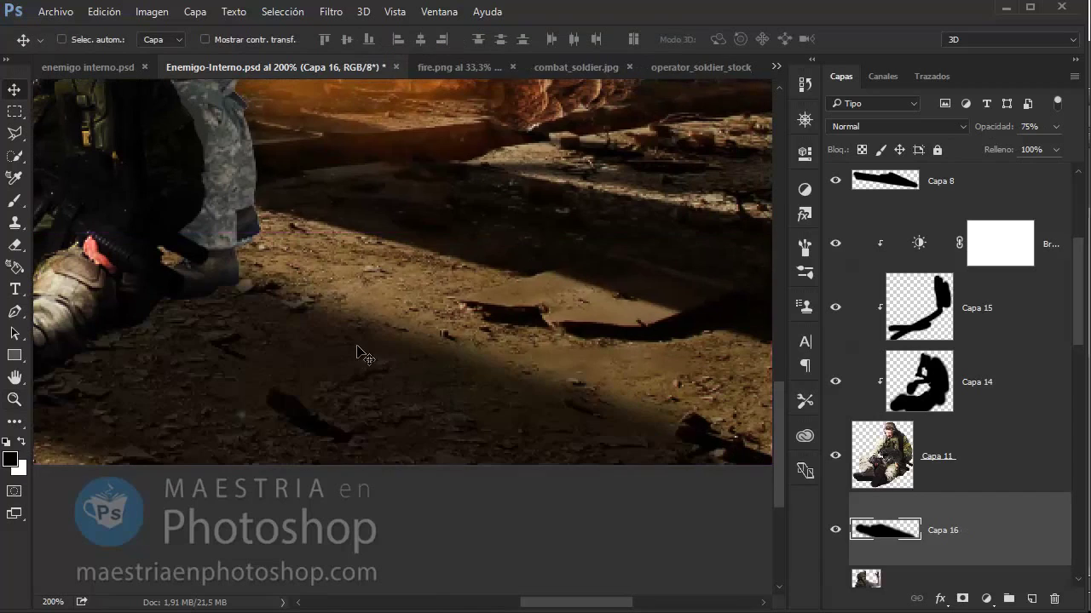
scroll(486, 255, "up", 10)
left_click(552, 253, "ctrl")
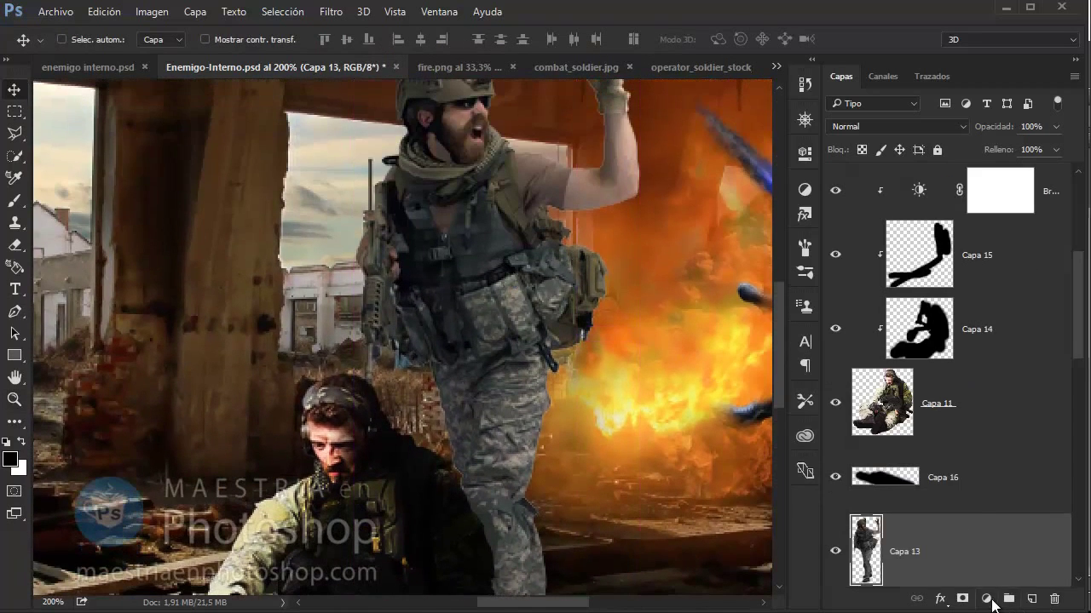
Add a Brightness/Contrast layer clipped to Capa 13 with brightness −24 and contrast 100
left_click(986, 599)
left_click(1000, 311)
left_click(1001, 474)
key("ctrl+z")
left_click(986, 599)
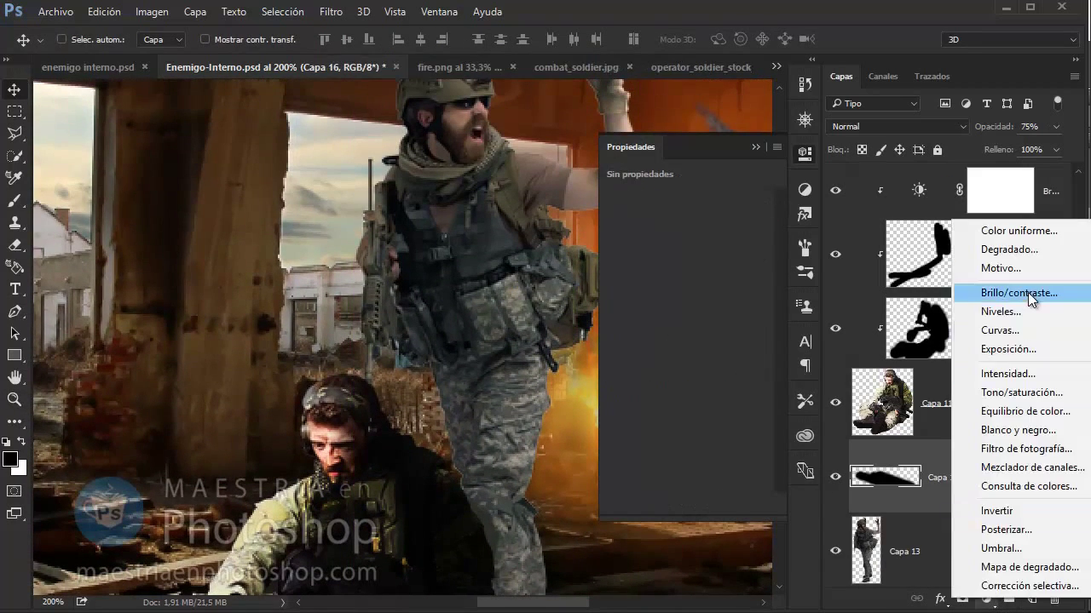
left_click(1018, 292)
left_click_drag(1042, 336, 925, 393)
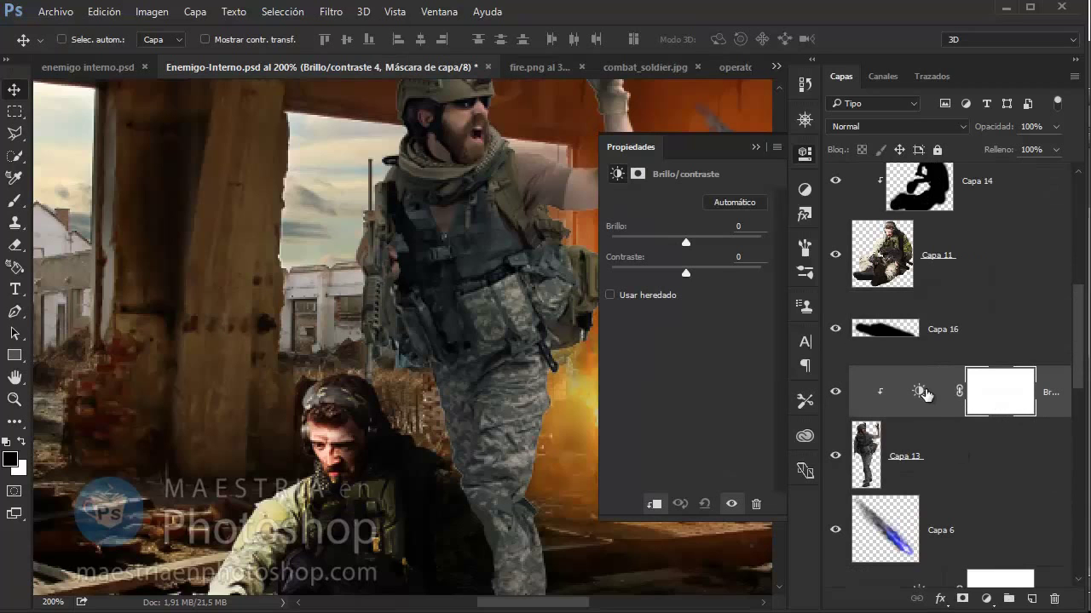
left_click(918, 391)
mouse_move(686, 242)
left_mouse_down()
mouse_move(672, 243)
mouse_move(761, 273)
left_mouse_up()
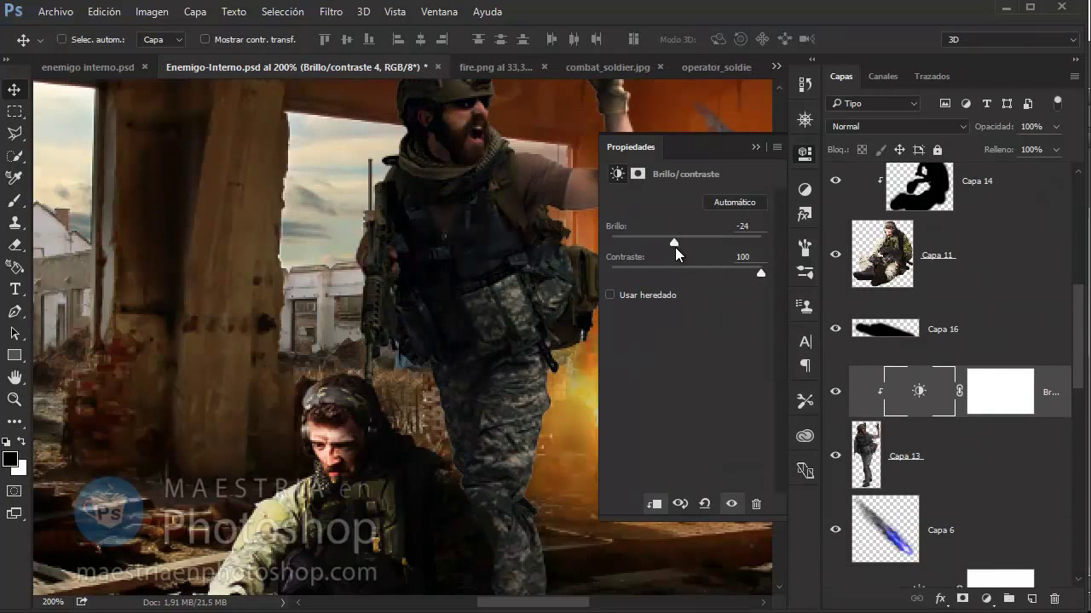
left_click(756, 146)
Fit the image on screen and add Capa 17 clipped to the standing soldier
key("z")
key("ctrl+0")
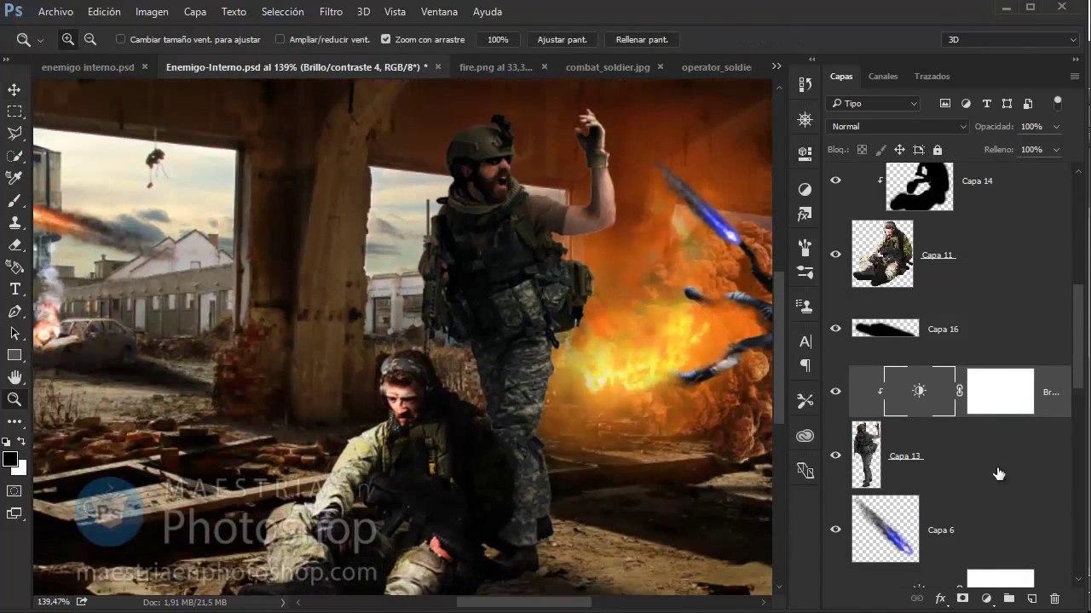
left_click(1030, 600)
left_click(952, 436, "alt")
key("b")
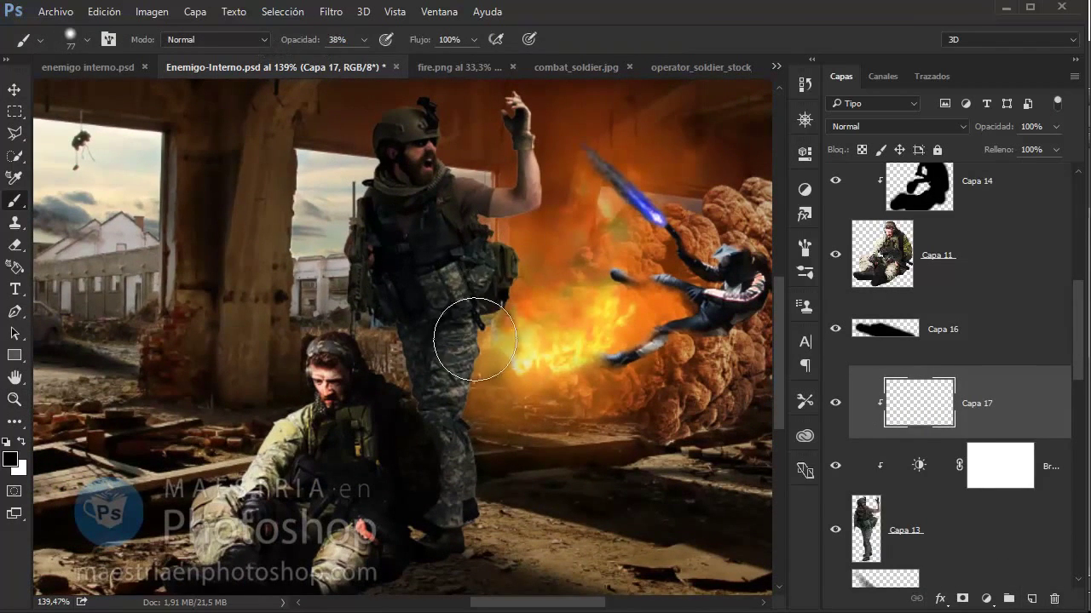
Paint soft black shading over the standing soldier's legs, torso and chest
mouse_move(474, 339)
left_mouse_down()
mouse_move(511, 341)
mouse_move(511, 397)
mouse_move(477, 409)
left_mouse_up()
left_click_drag(477, 409, 509, 464)
left_click_drag(511, 311, 519, 366)
key("bracketleft")
key("bracketleft")
key("bracketleft")
left_click_drag(452, 304, 428, 283)
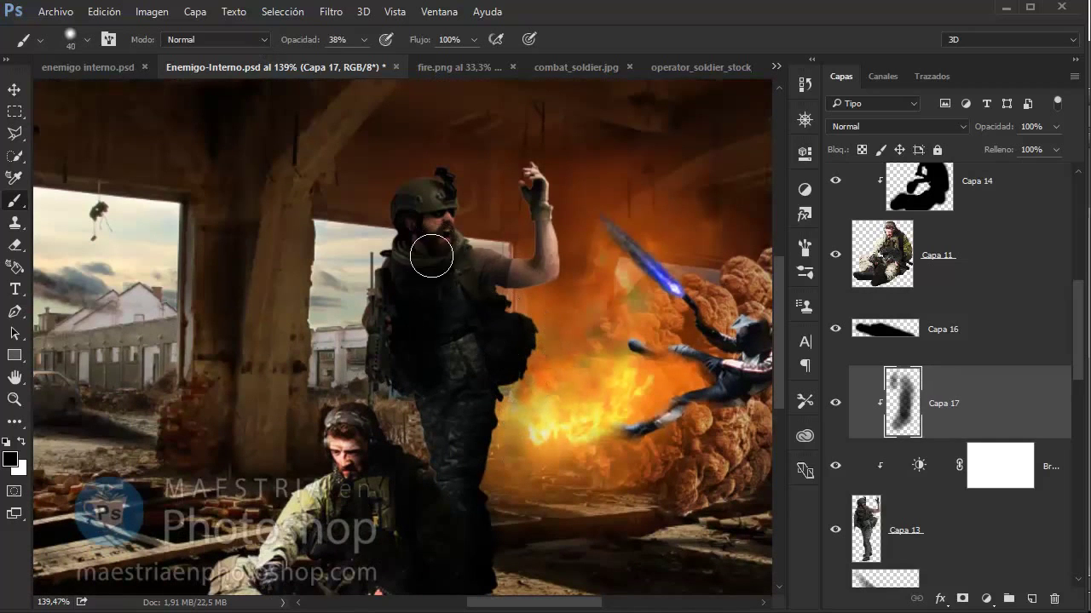
left_click_drag(627, 281, 569, 232)
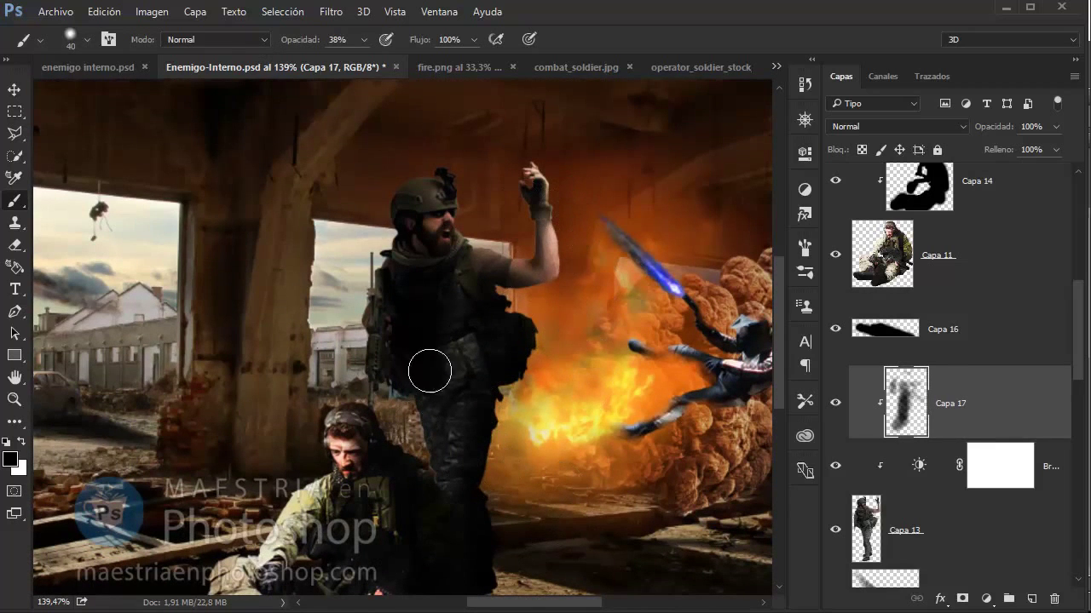
left_click_drag(429, 371, 459, 436)
left_click_drag(411, 369, 464, 299)
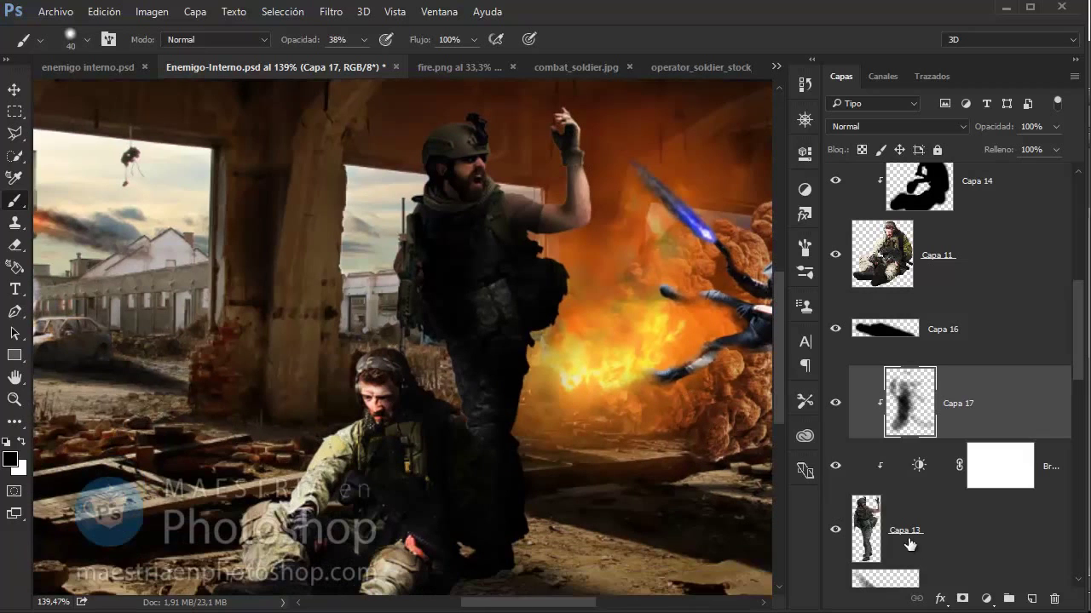
left_click(909, 544)
left_click(15, 421)
Dodge the standing soldier's legs with a 20 px Midtones brush, then magnify their edge
left_click(68, 482)
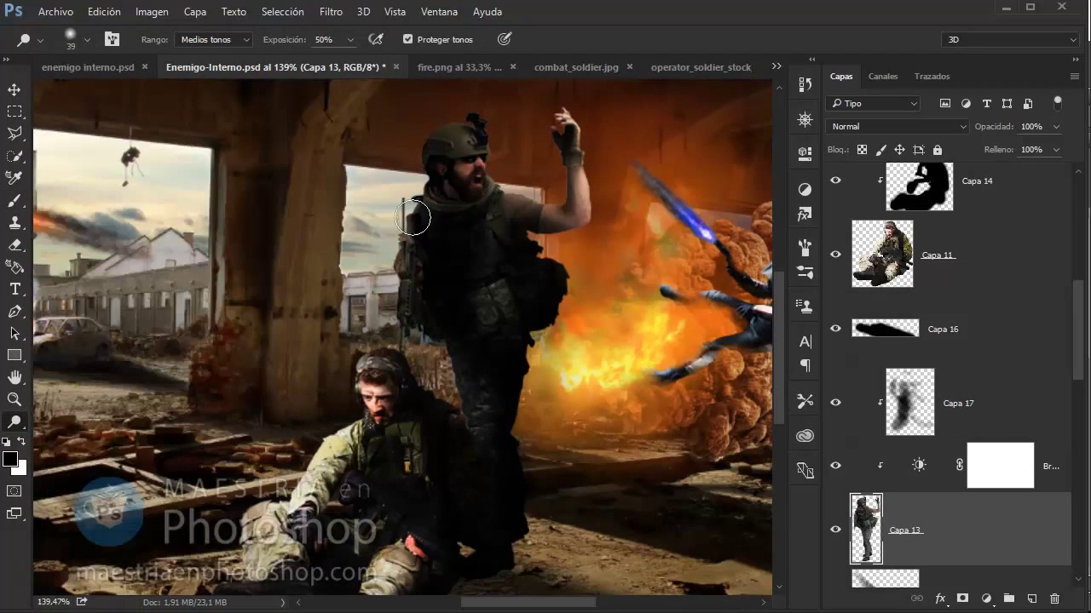
scroll(403, 302, "up", 2)
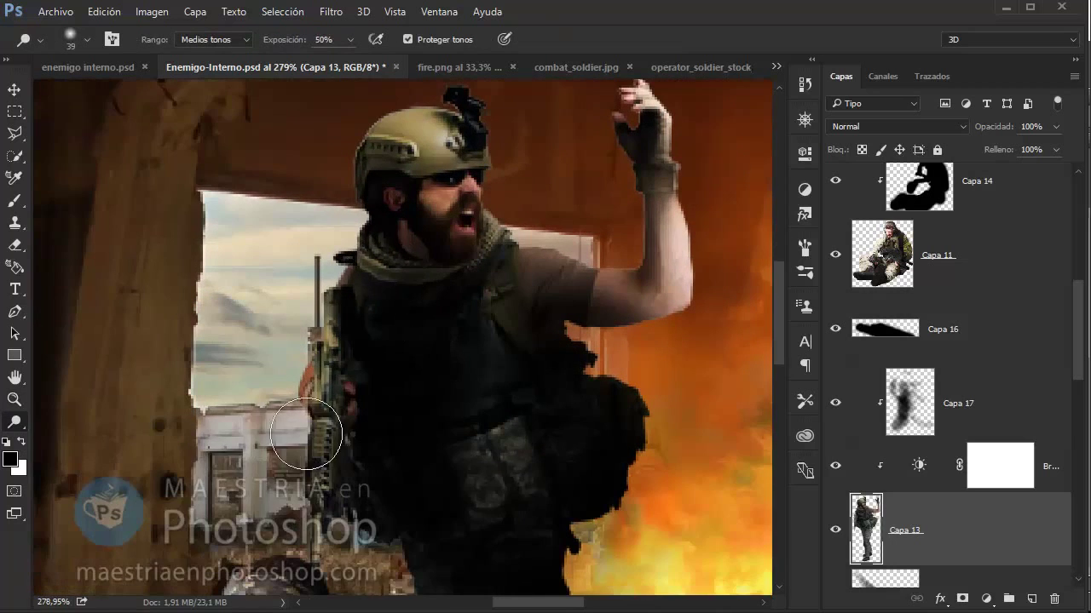
left_click_drag(358, 485, 417, 316)
left_click_drag(492, 413, 479, 264)
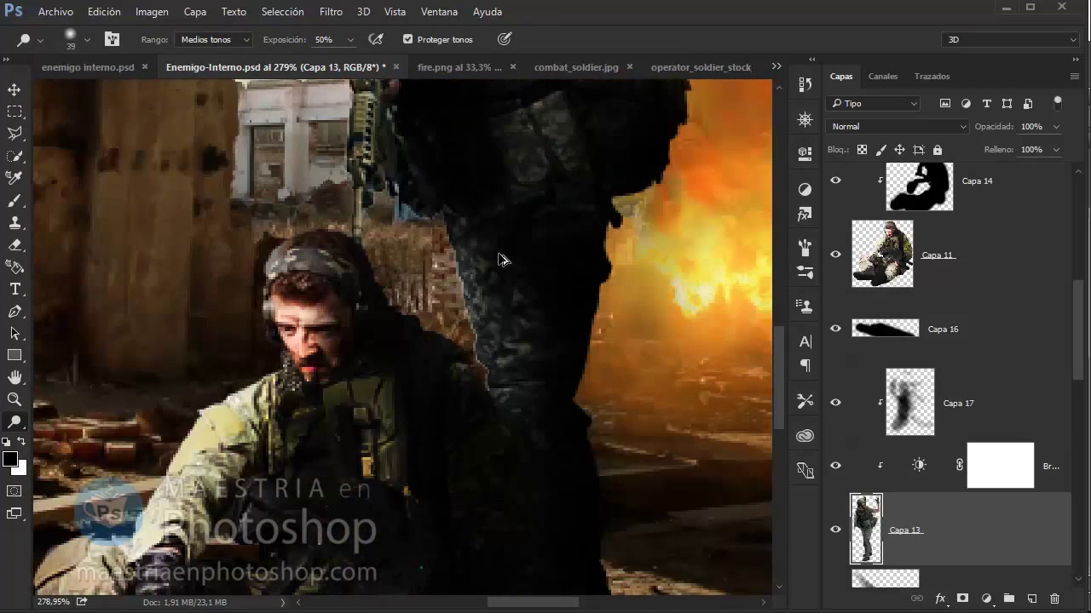
right_click(474, 236)
left_click(439, 297)
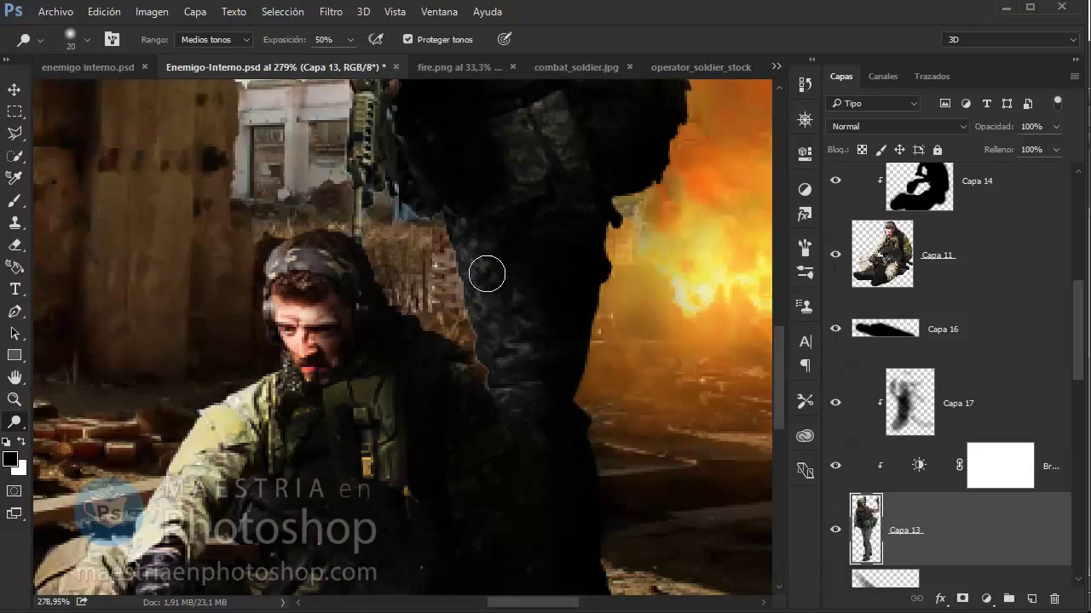
scroll(573, 211, "up", 2)
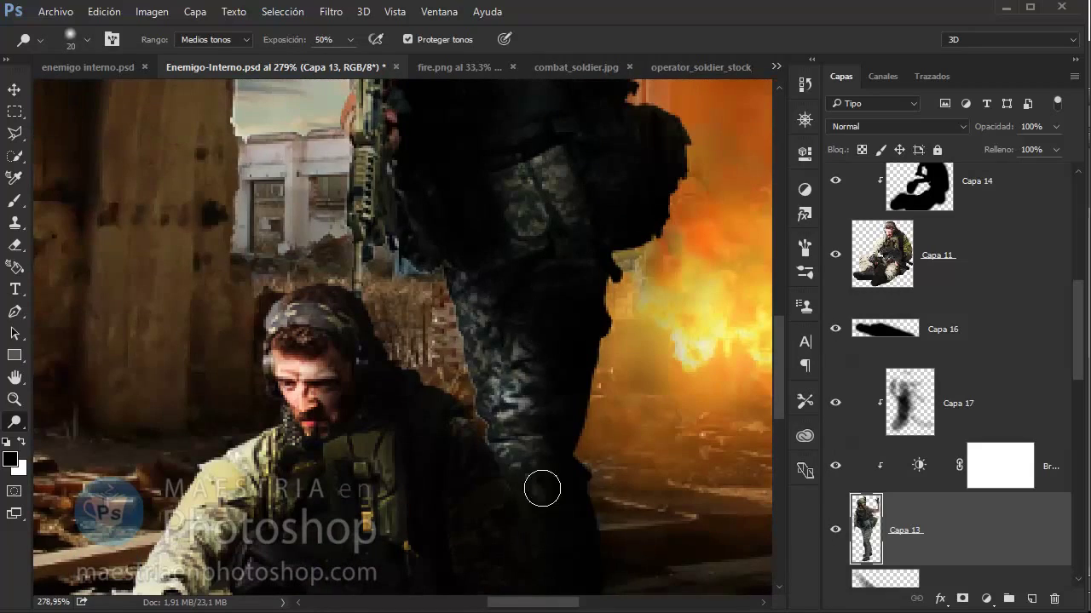
scroll(526, 343, "down", 1)
scroll(527, 404, "down", 2)
key("z")
left_click_drag(443, 325, 511, 325)
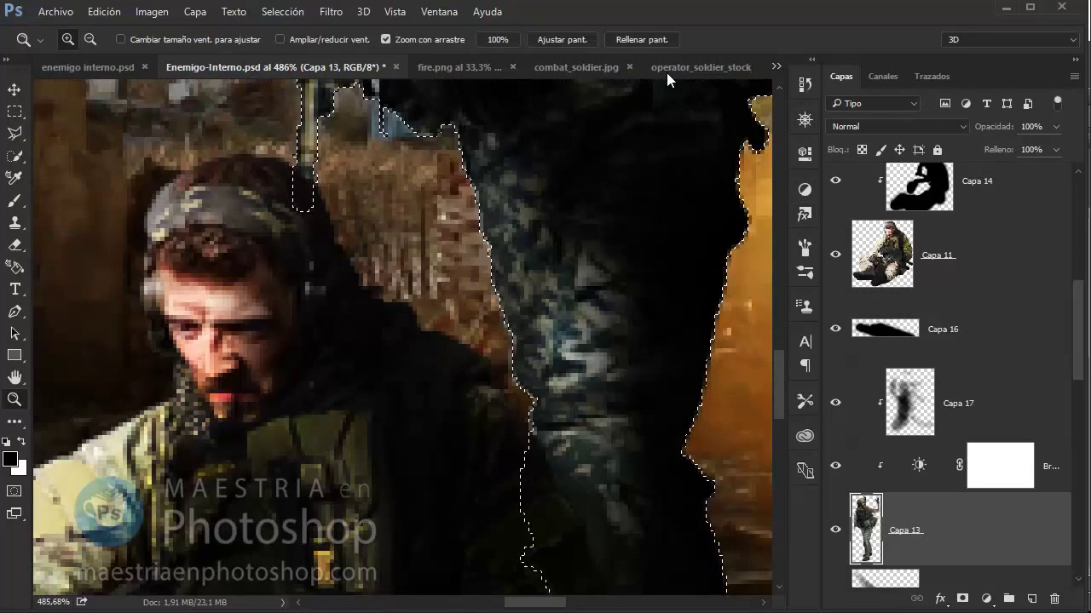
Refine the soldier's edge (Smooth 3, Contrast 2%, Shift Edge −83%) and output it as a layer mask
key("m")
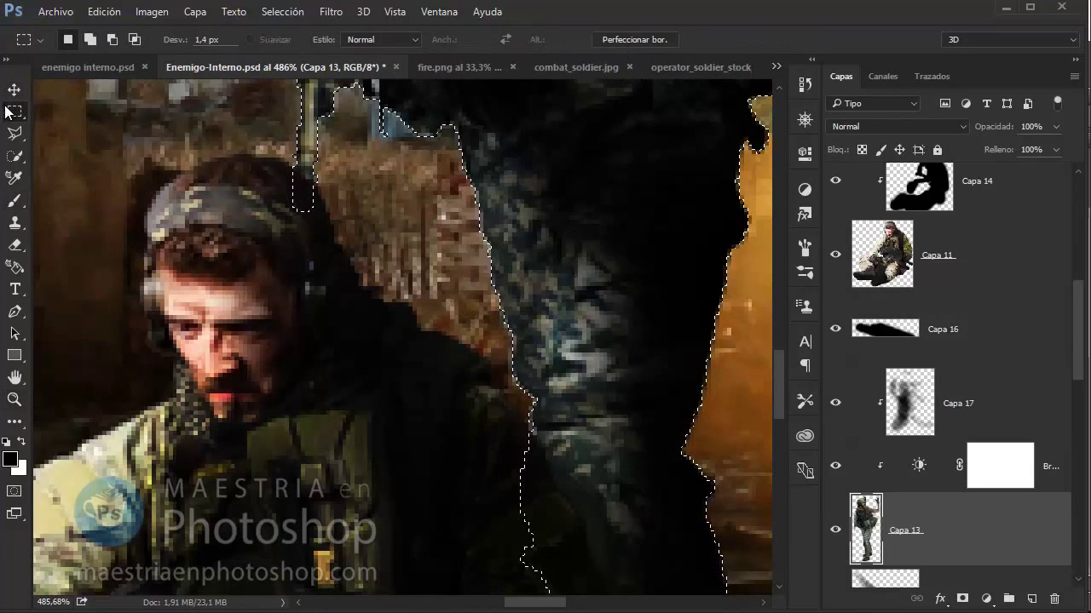
left_click(644, 39)
left_click(886, 438)
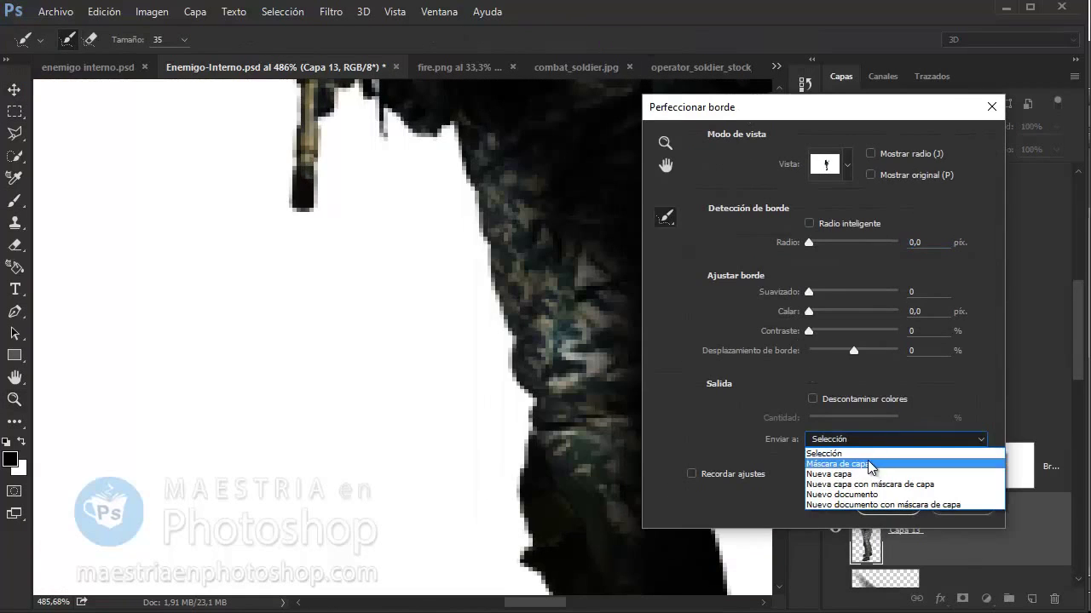
left_click(864, 463)
left_click(881, 439)
left_click(852, 440)
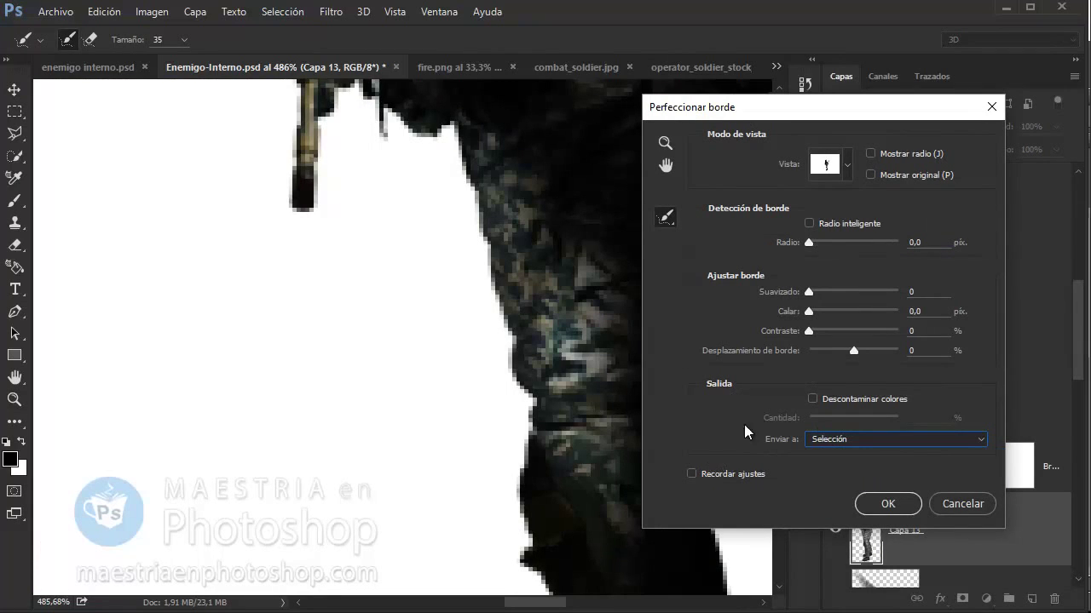
left_click(847, 166)
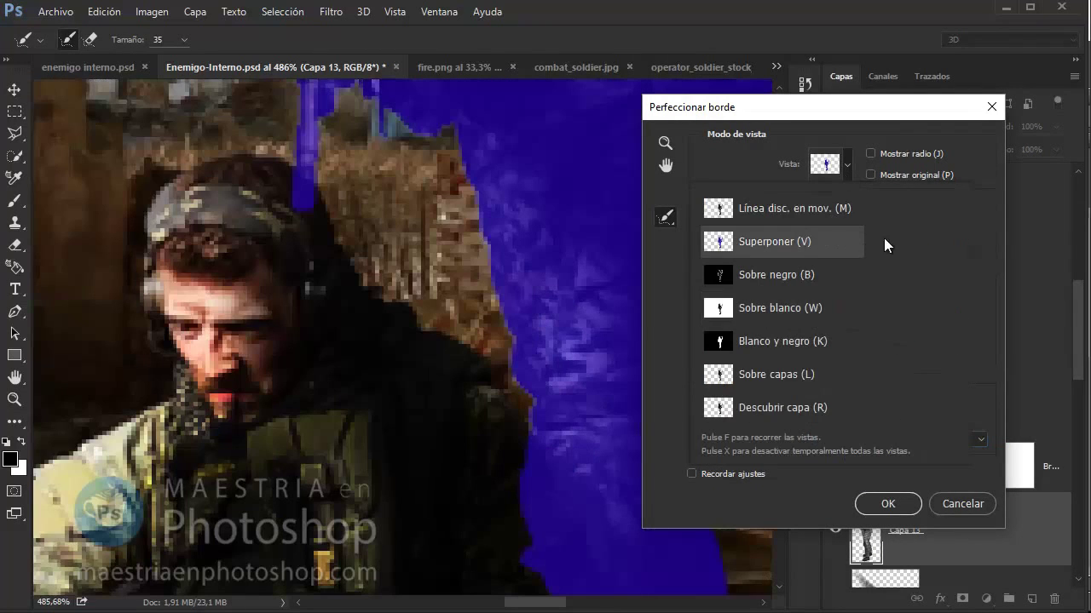
left_click(878, 240)
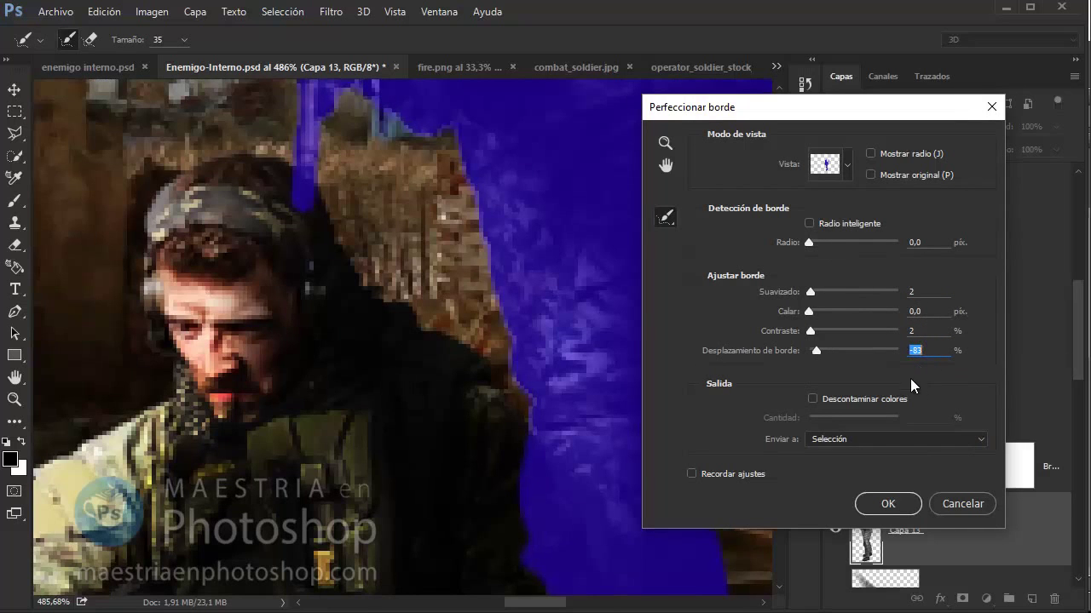
left_click(889, 503)
Paint white at 100% on the mask to restore the raised hand's fingers
left_click(962, 599)
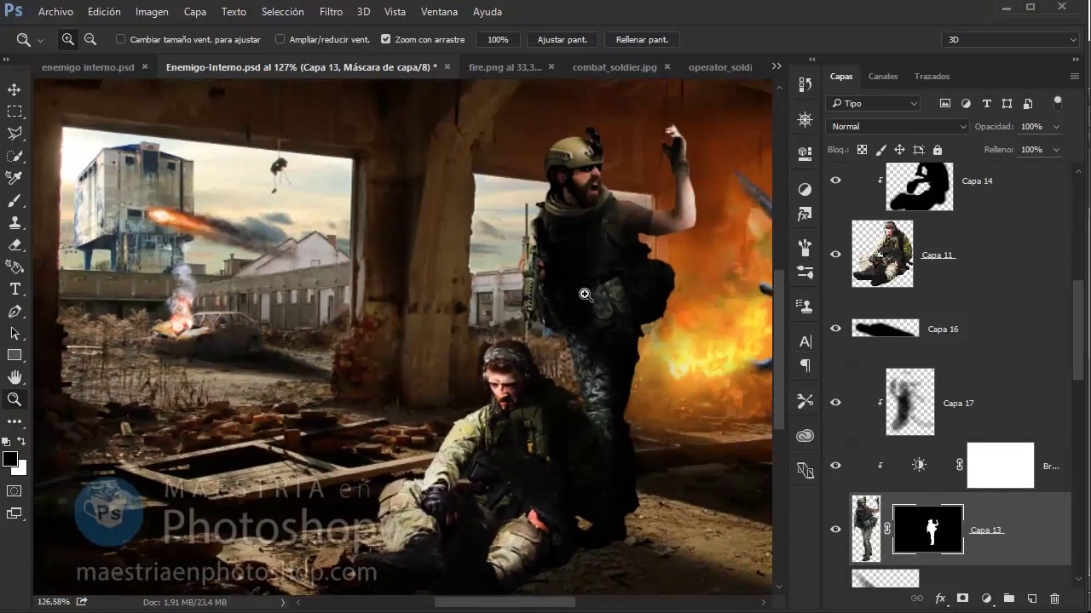
left_click_drag(586, 295, 587, 218)
key("b")
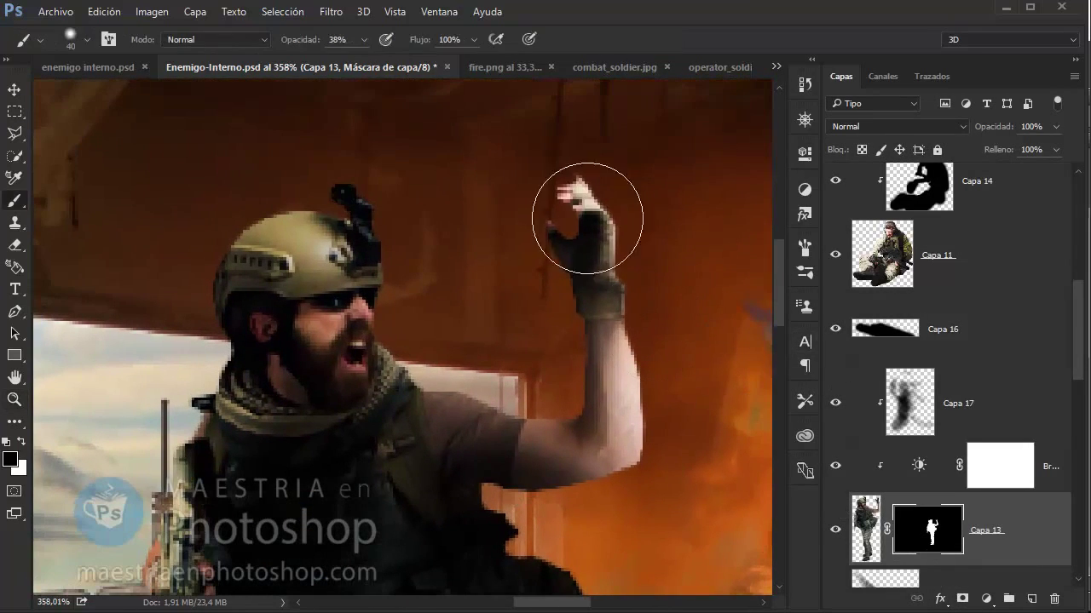
key("0")
key("x")
left_click_drag(548, 182, 562, 197)
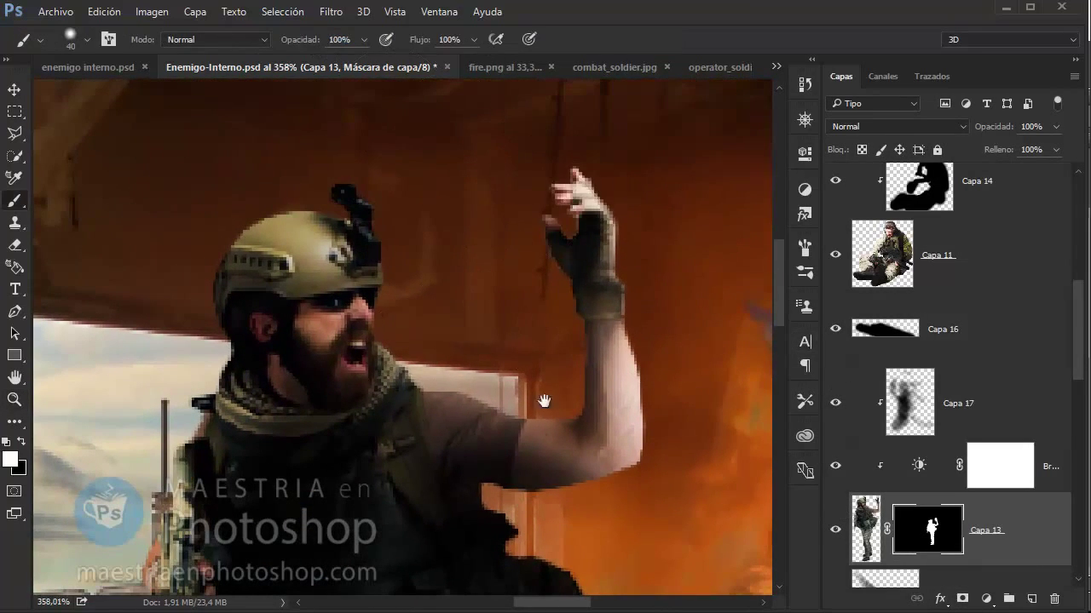
Pan down over both soldiers and zoom back out to the whole scene
left_click_drag(543, 400, 352, 292)
mouse_move(389, 468)
left_mouse_down()
mouse_move(507, 246)
mouse_move(429, 341)
left_mouse_up()
key("z")
scroll(1000, 526, "down", 2)
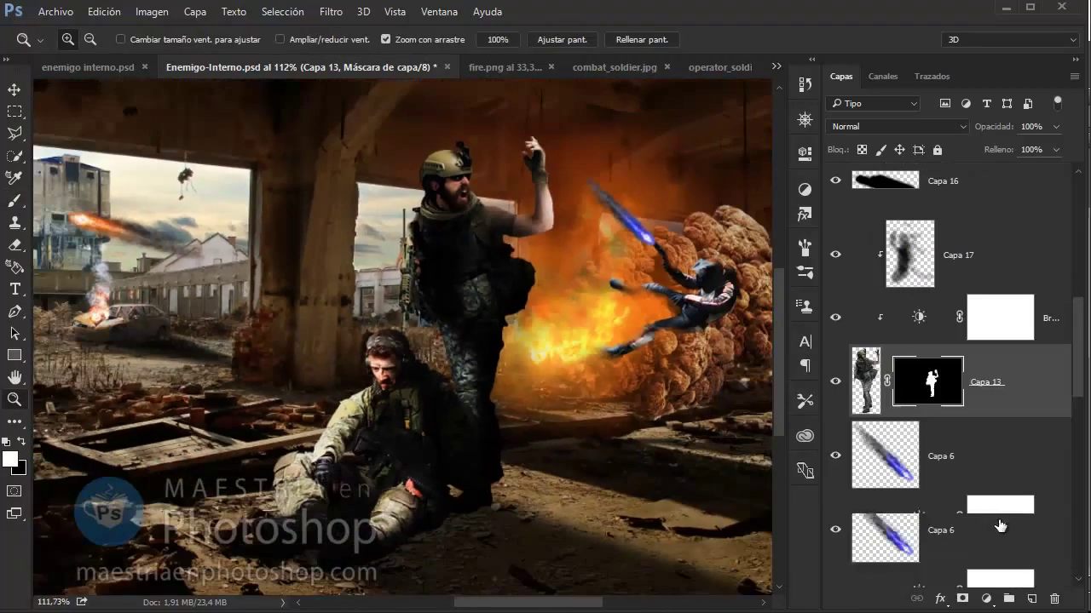
left_click(942, 456)
On a new layer (Capa 18), paint black diagonal shadow strokes across the floor from the soldiers
left_click(1031, 599)
left_click_drag(707, 501, 460, 382)
key("b")
right_click(423, 365)
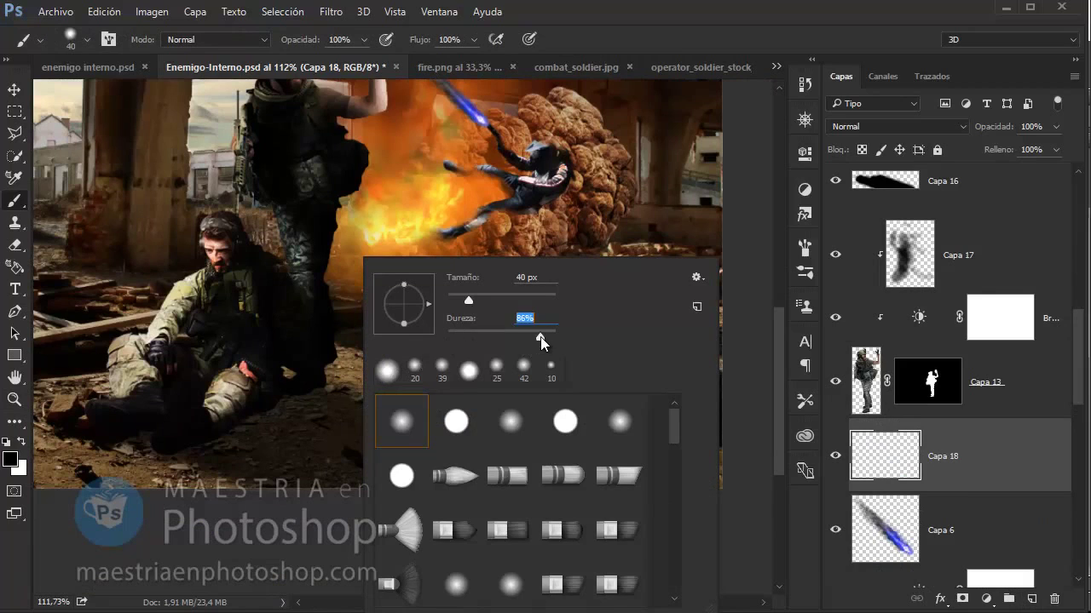
left_click(299, 381)
left_click(716, 497, "shift")
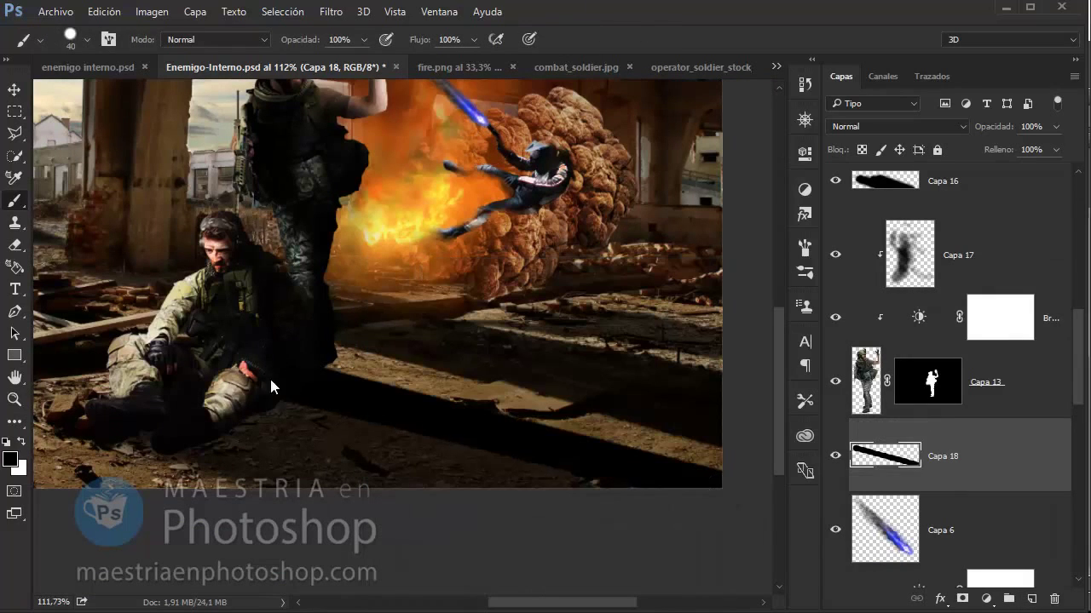
left_click(646, 510, "shift")
Lower the shadow layer to 62% opacity and darken more ground at the lower right
key("v")
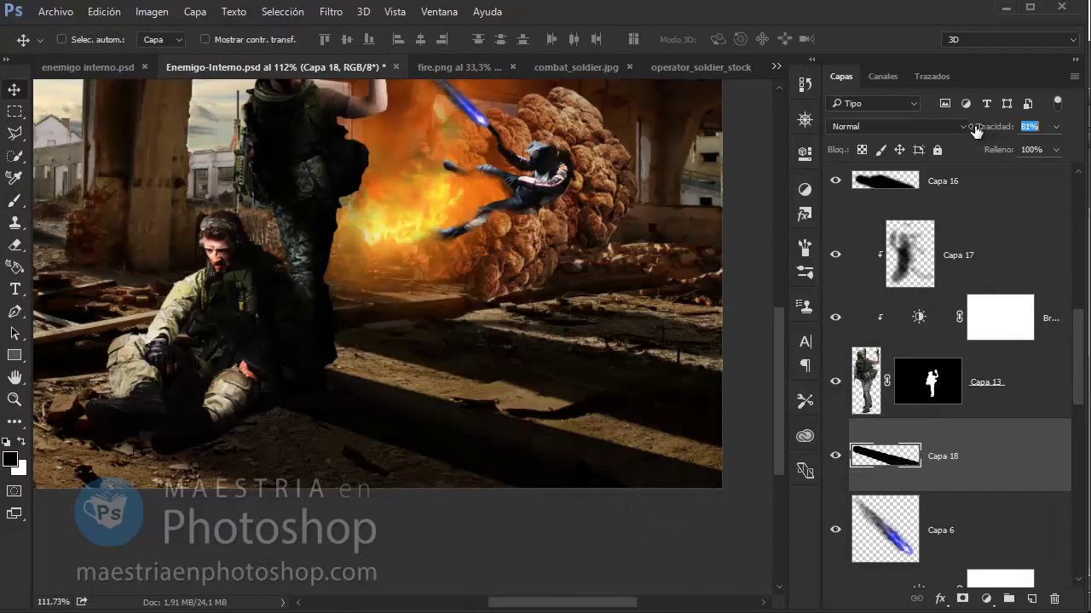
left_click_drag(976, 129, 961, 135)
key("b")
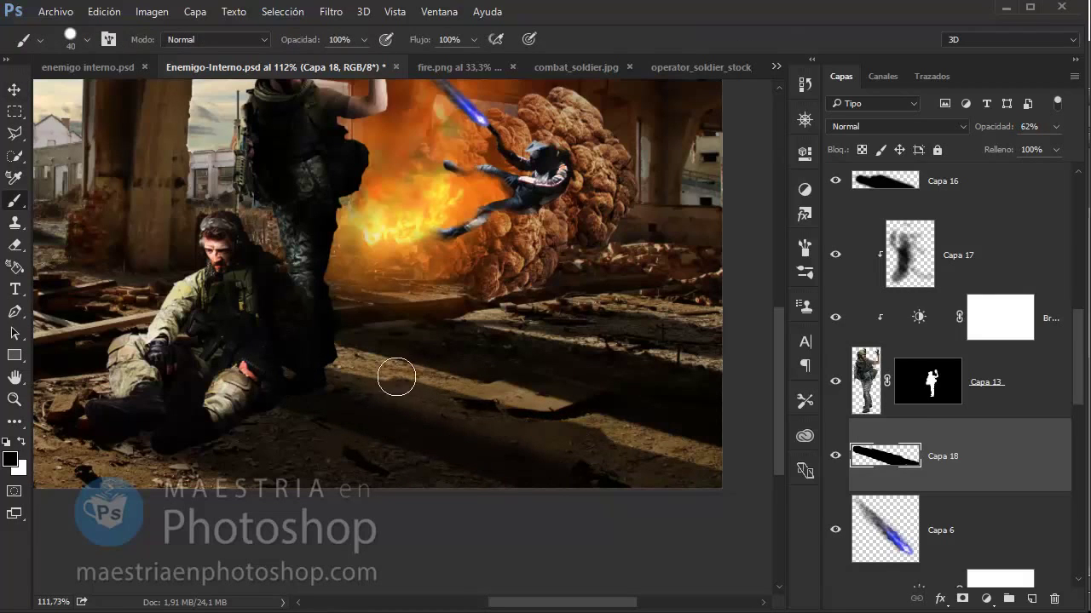
left_click_drag(610, 458, 725, 483)
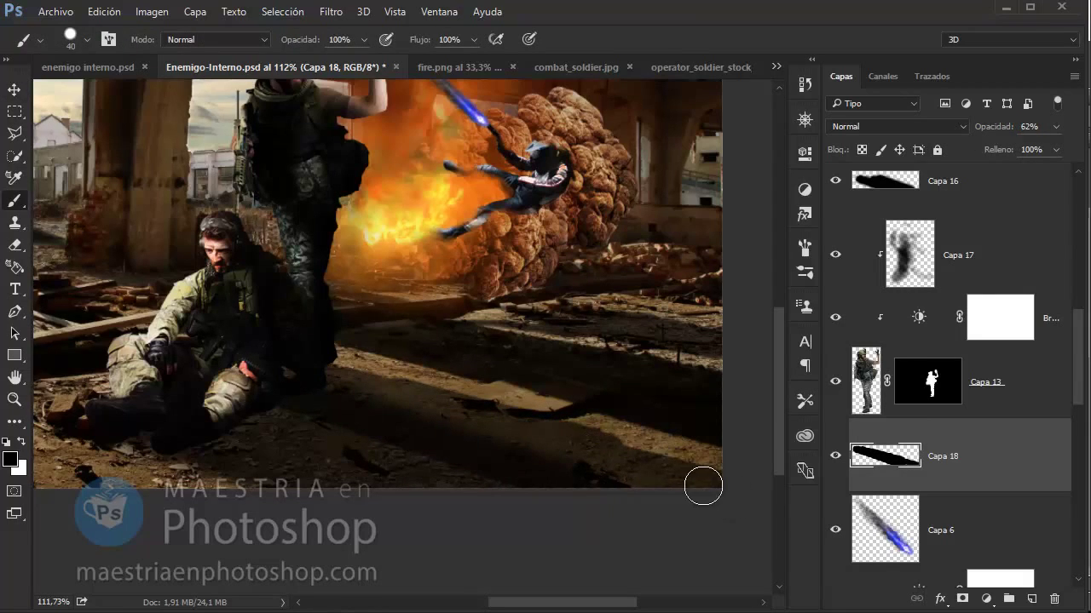
With a 69 px, 17%-hardness eraser, remove shadow near the soldiers to brighten the ground
key("e")
right_click(332, 358)
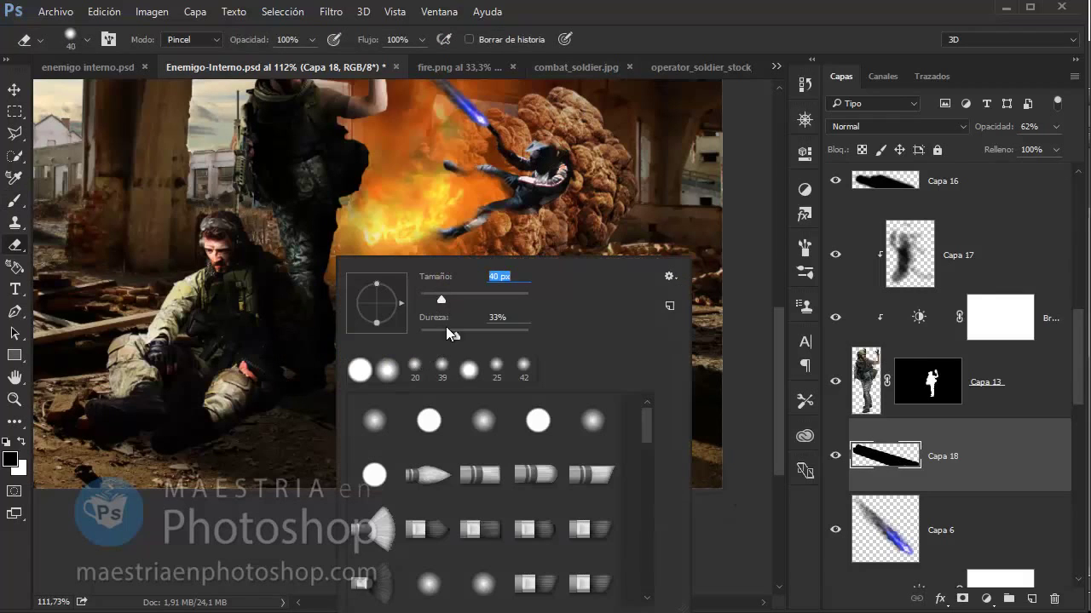
type("69")
key("Return")
right_click(452, 260)
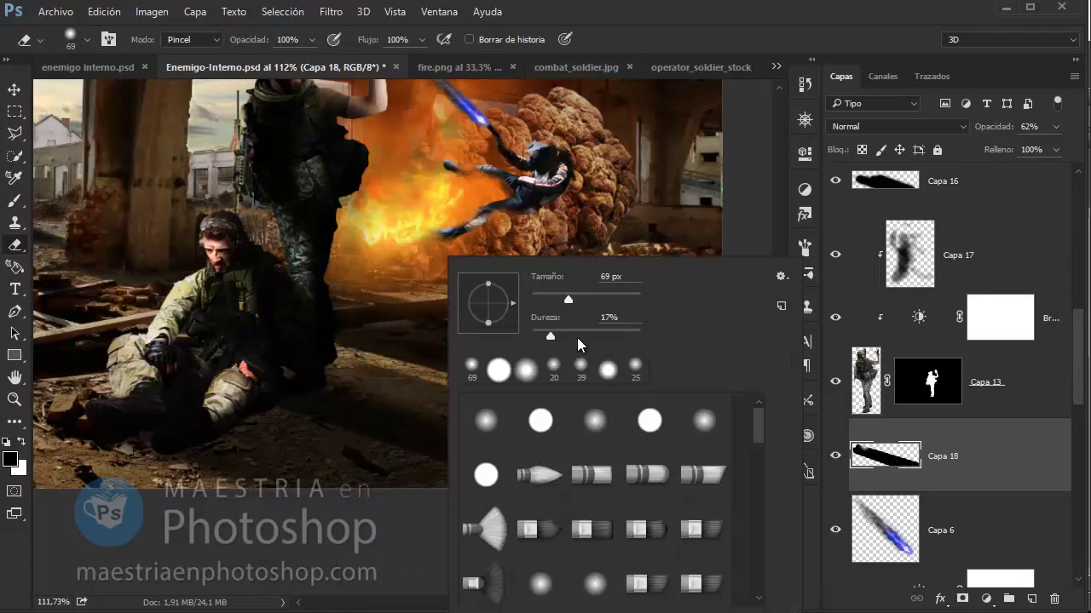
left_click_drag(577, 337, 699, 337)
key("Return")
mouse_move(715, 383)
left_mouse_down()
mouse_move(333, 384)
mouse_move(301, 397)
mouse_move(571, 507)
left_mouse_up()
Apply a 3-pixel Gaussian Blur to the shadow and zoom out to the whole image
key("b")
scroll(946, 489, "down", 3)
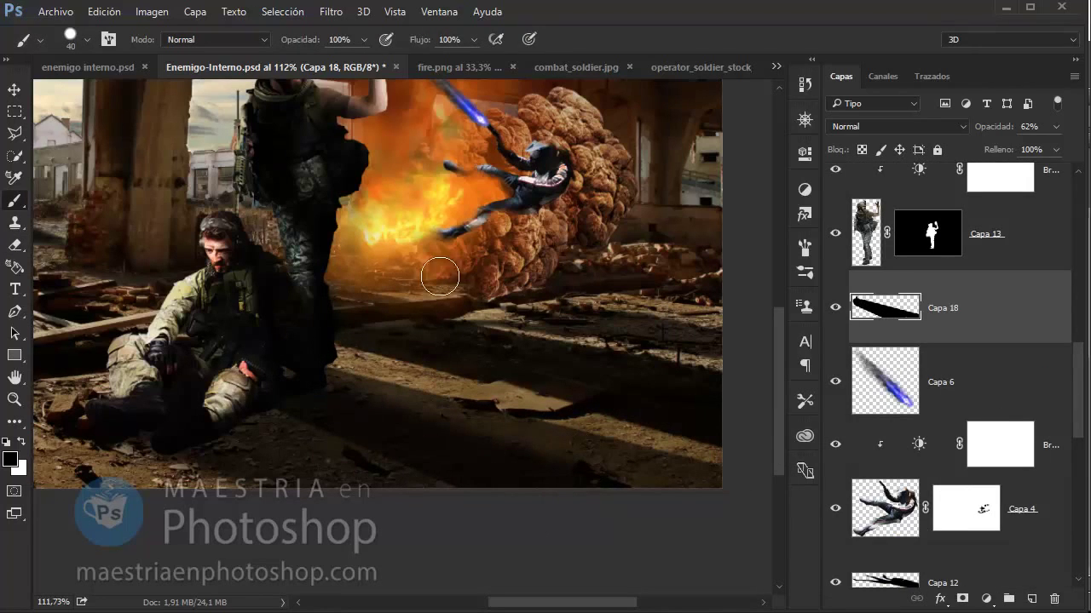
left_click(332, 12)
left_click(650, 317)
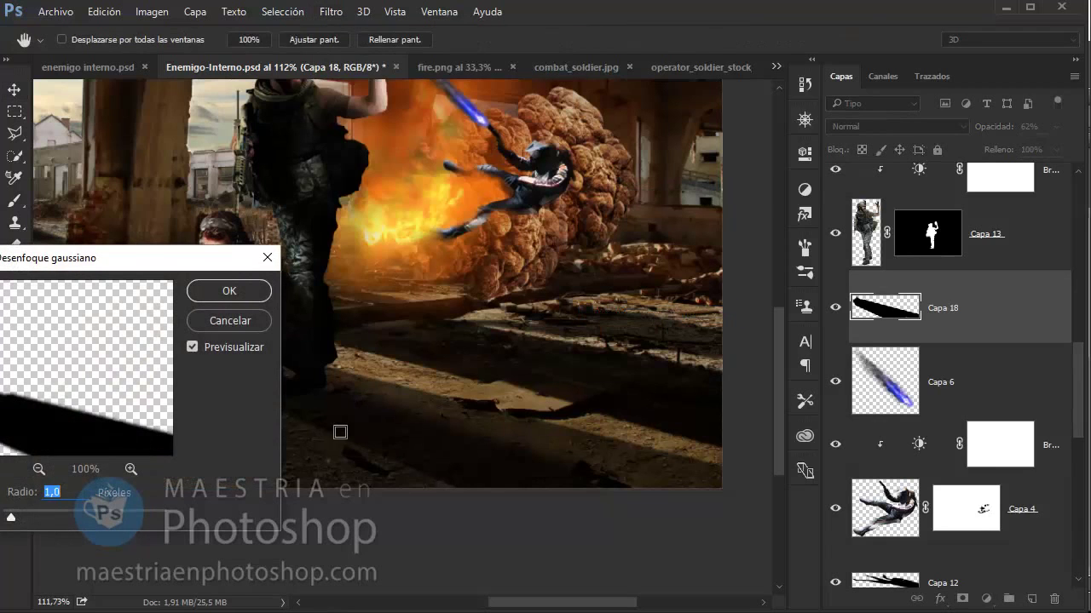
type("3")
key("Return")
key("z")
left_click_drag(604, 497, 485, 383)
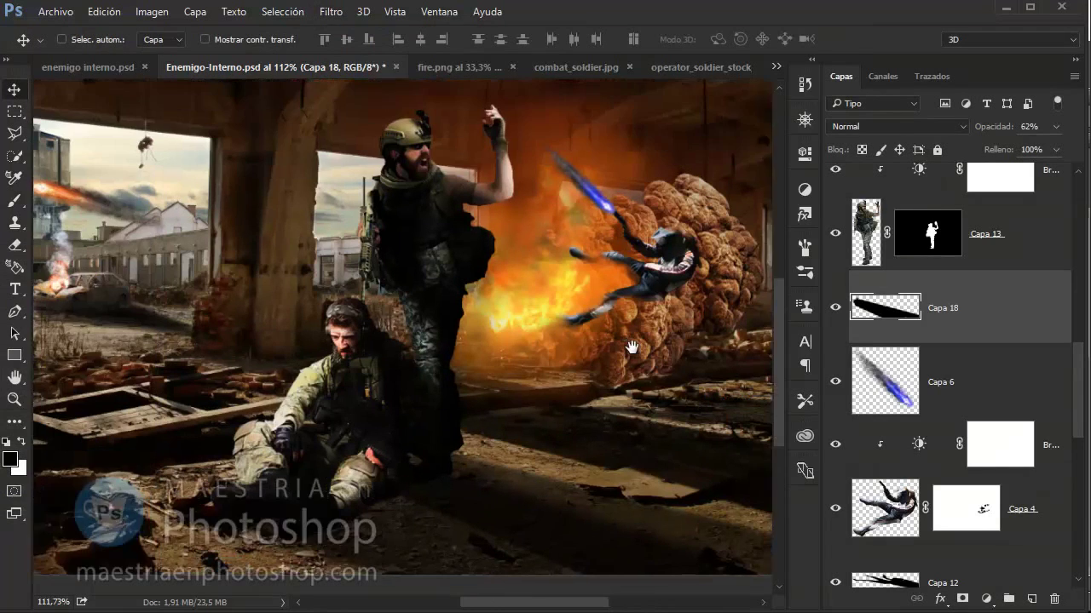
Add a bright blue Solid Color fill layer above Capa 9
scroll(952, 255, "up", 5)
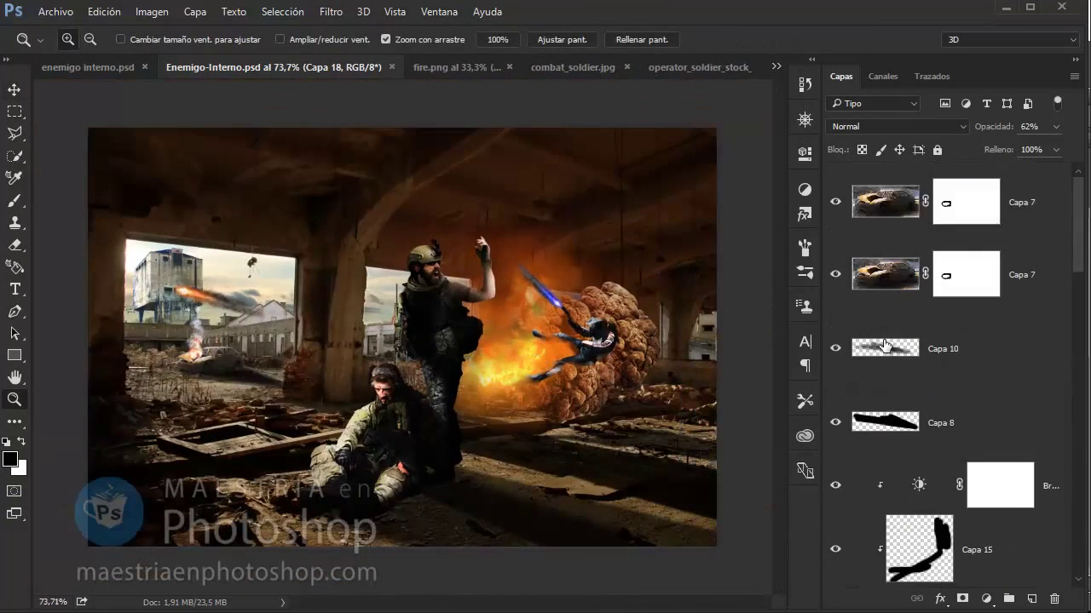
left_click(952, 205)
left_click(986, 599)
left_click(992, 236)
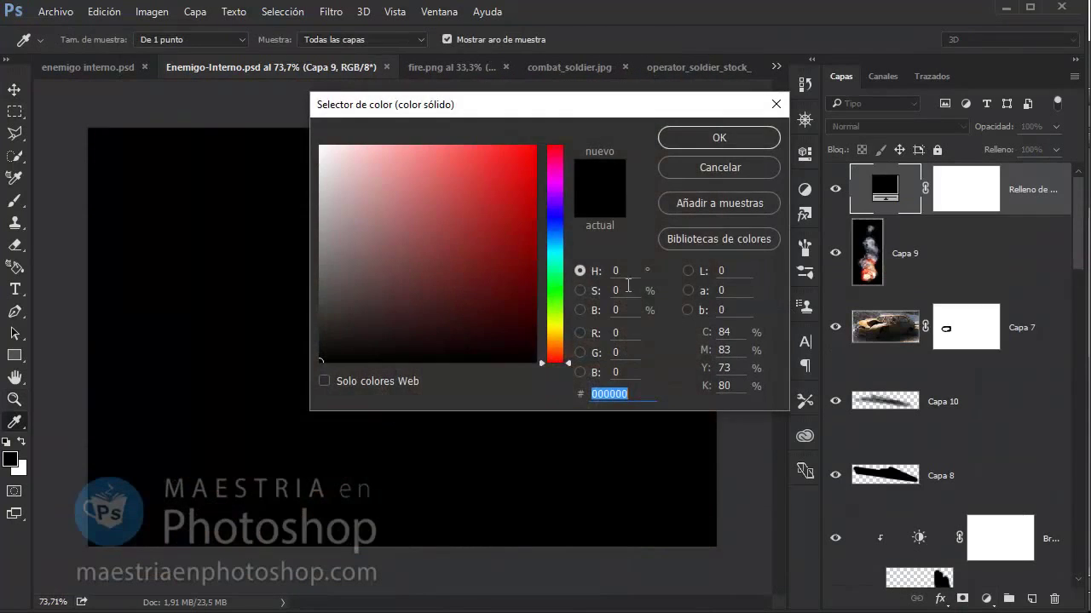
left_click(555, 204)
left_click(536, 146)
left_click(741, 137)
Set the blue fill layer to Color blend mode at 14% opacity
left_click(913, 126)
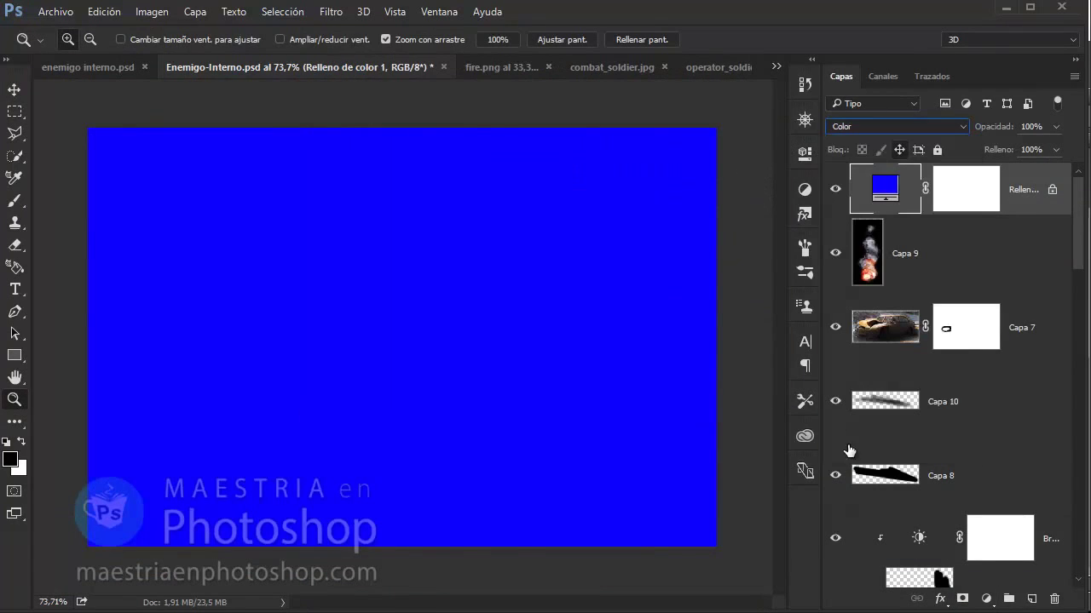
left_click(847, 450)
left_click_drag(980, 126, 936, 159)
left_click(967, 188)
Draw a diagonal white-to-black gradient on the fill's mask, then select the Fondo layer
left_click(14, 422)
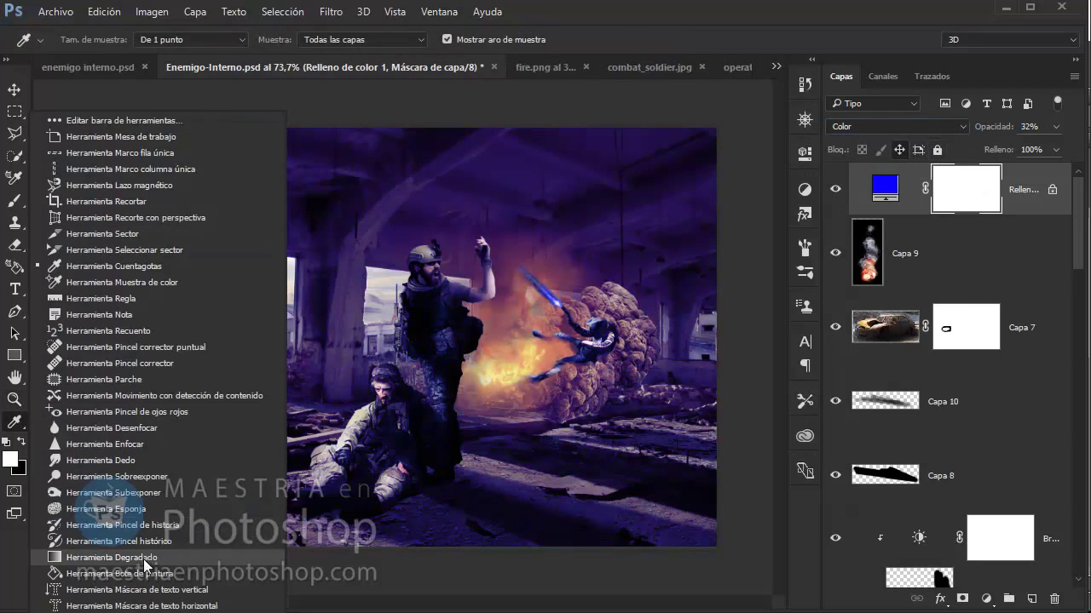
left_click(110, 555)
left_click(126, 43)
double_click(35, 82)
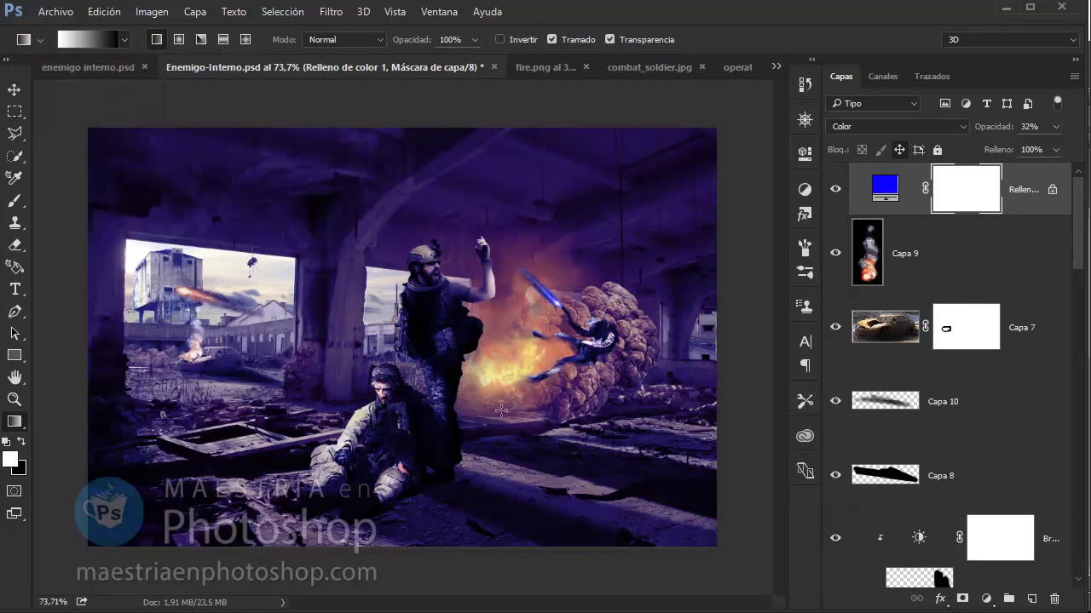
mouse_move(238, 334)
left_mouse_down()
mouse_move(382, 354)
mouse_move(641, 545)
left_mouse_up()
left_click_drag(301, 291, 477, 516)
mouse_move(288, 170)
left_mouse_down()
mouse_move(107, 219)
mouse_move(550, 457)
left_mouse_up()
key("v")
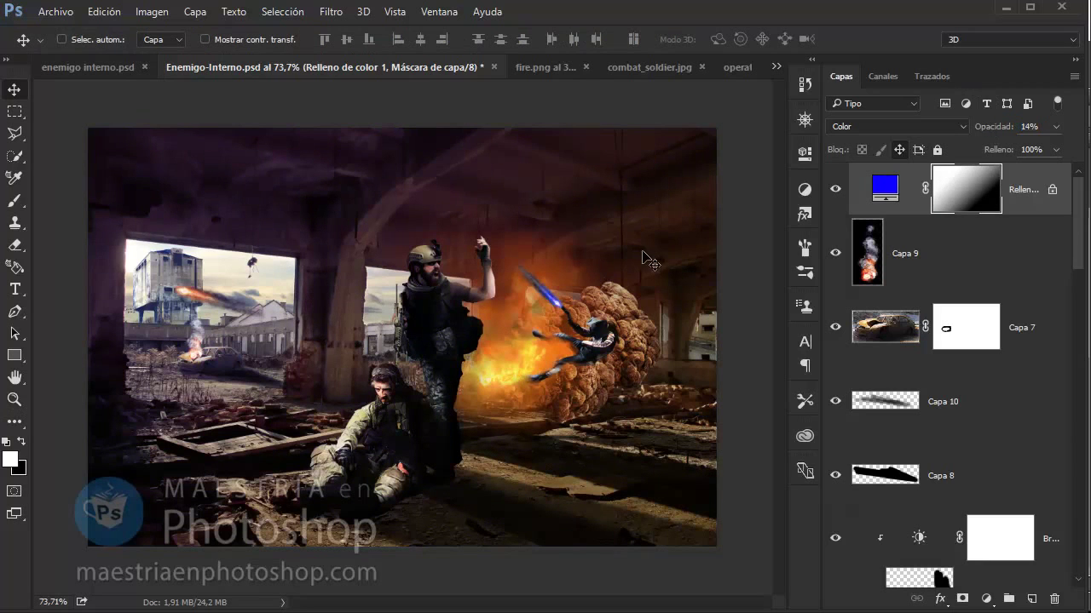
scroll(1008, 506, "down", 10)
left_click(980, 551)
Lighten the Fondo ceiling and walls around the fire with the Dodge tool (Midtones, 60%)
key("z")
left_click_drag(554, 298, 673, 273)
left_click(14, 421)
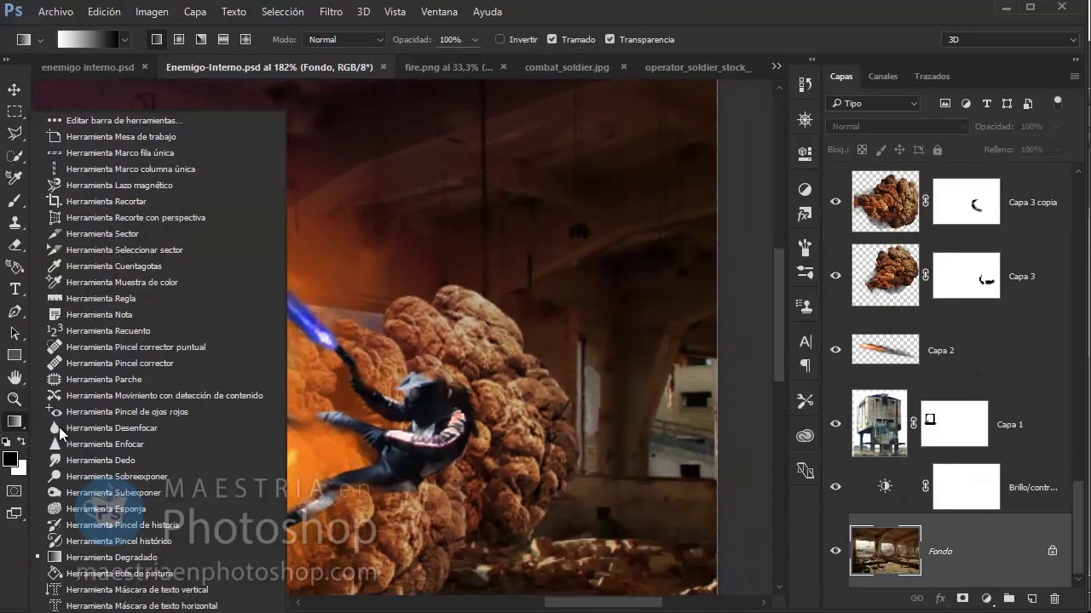
left_click(141, 477)
right_click(391, 247)
key("Escape")
left_click_drag(435, 303, 375, 218)
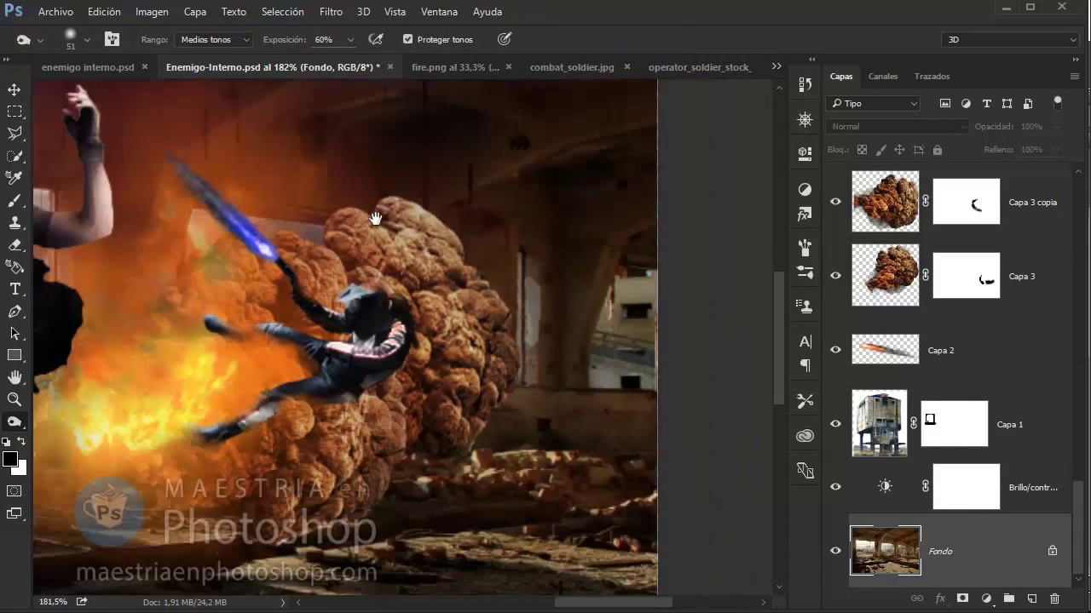
mouse_move(577, 161)
left_mouse_down()
mouse_move(406, 377)
mouse_move(569, 450)
left_mouse_up()
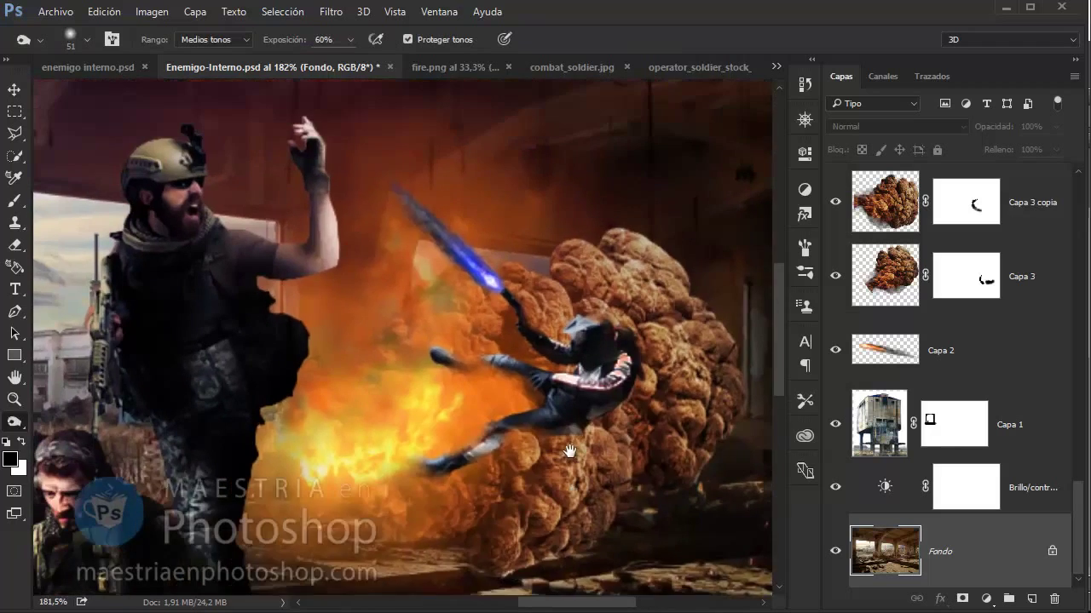
scroll(602, 219, "up", 3)
scroll(337, 226, "left", 5)
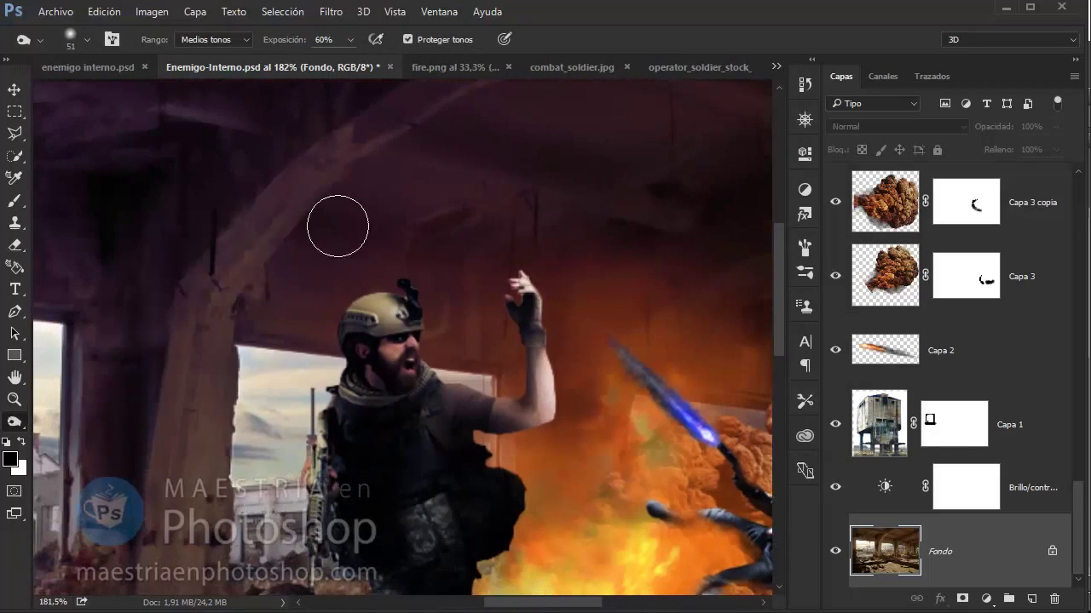
scroll(233, 244, "left", 2)
scroll(463, 333, "up", 5)
scroll(511, 256, "down", 4)
scroll(553, 151, "right", 8)
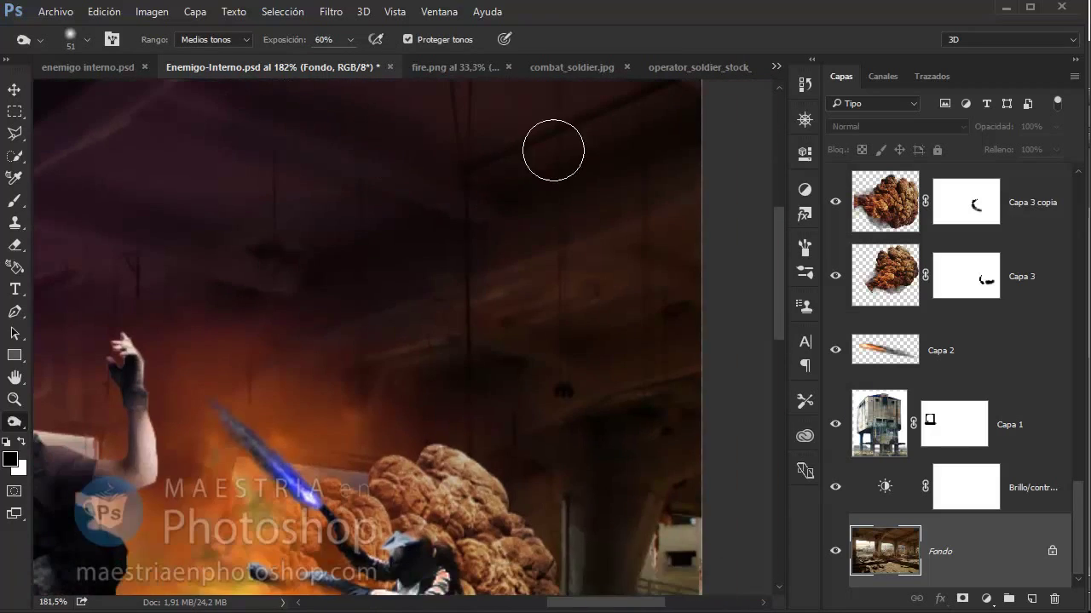
scroll(553, 151, "down", 2)
scroll(553, 151, "right", 2)
scroll(540, 175, "down", 1)
scroll(541, 176, "right", 1)
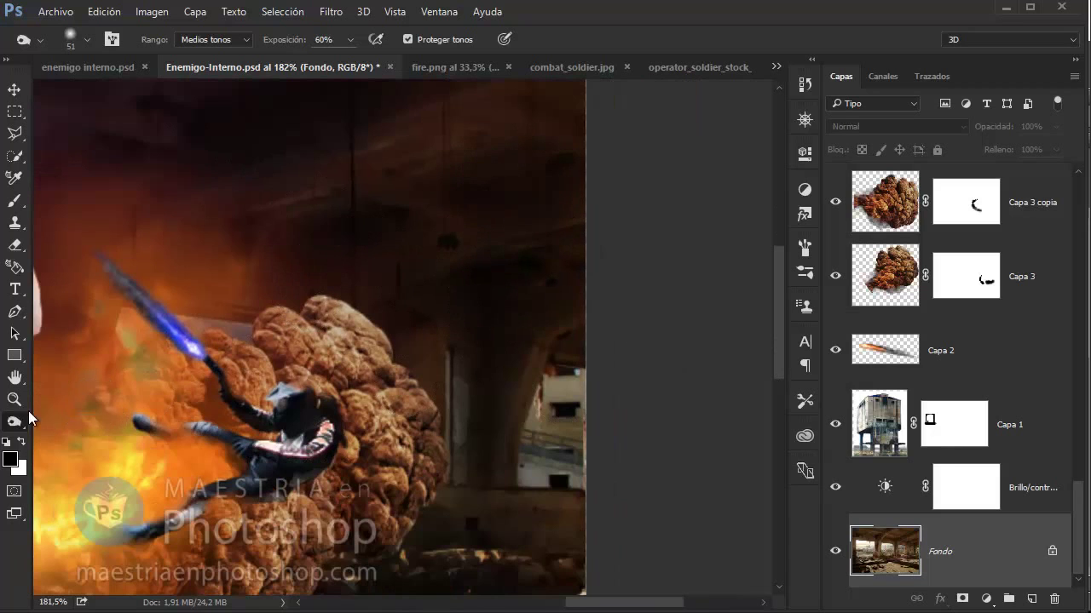
Darken the Fondo ceiling and floor with a smaller 50% Burn brush, then fit the view (Ctrl+0)
right_click(14, 421)
left_click(94, 426)
right_click(316, 250)
left_click_drag(450, 288, 544, 225)
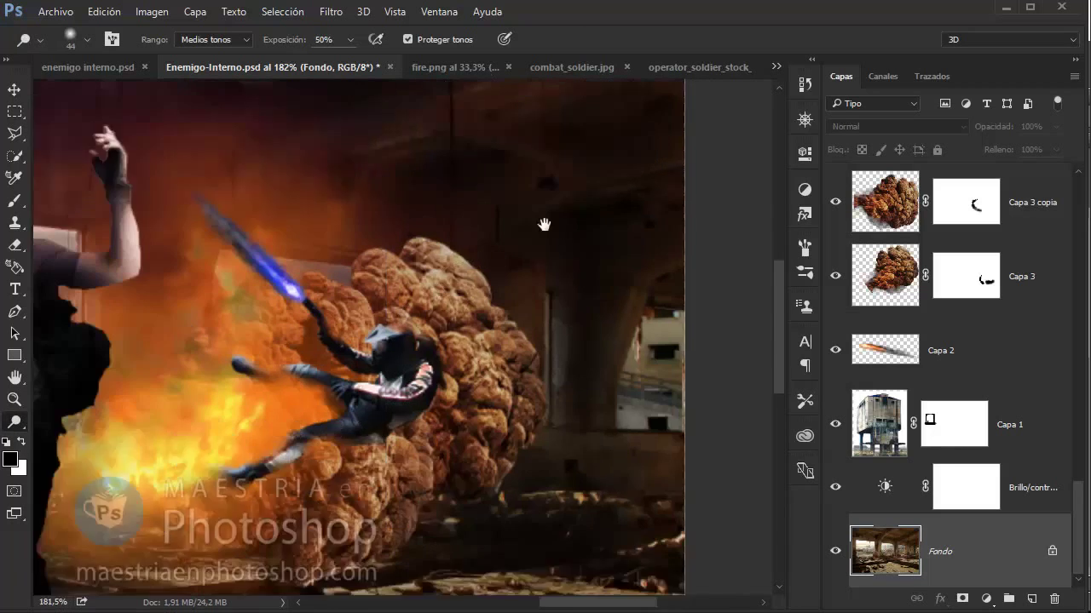
scroll(543, 224, "down", 3)
scroll(544, 224, "left", 2)
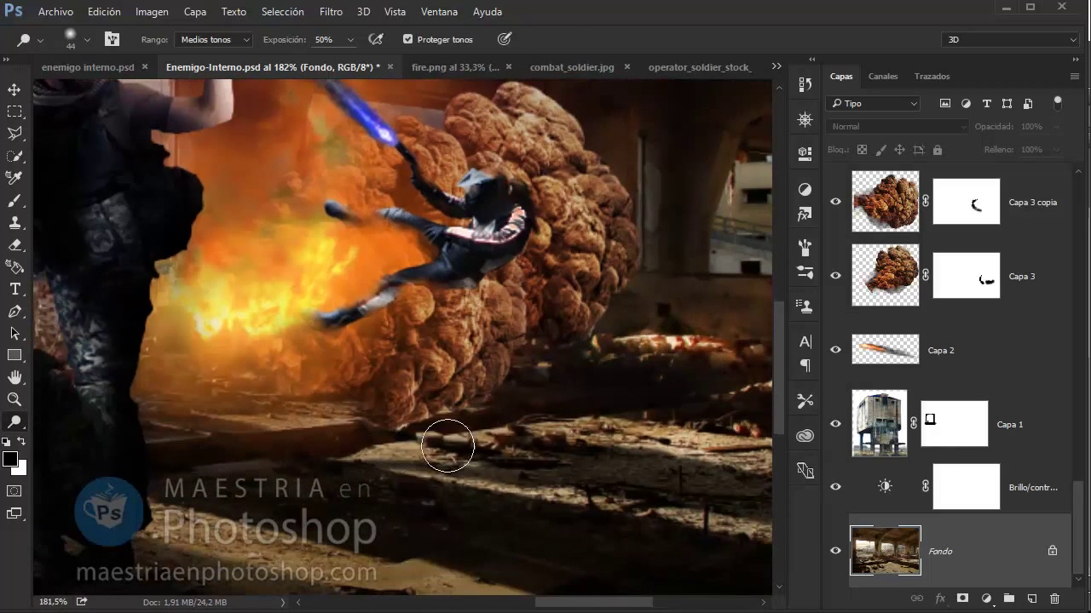
scroll(693, 145, "left", 4)
scroll(693, 146, "up", 2)
scroll(555, 316, "up", 2)
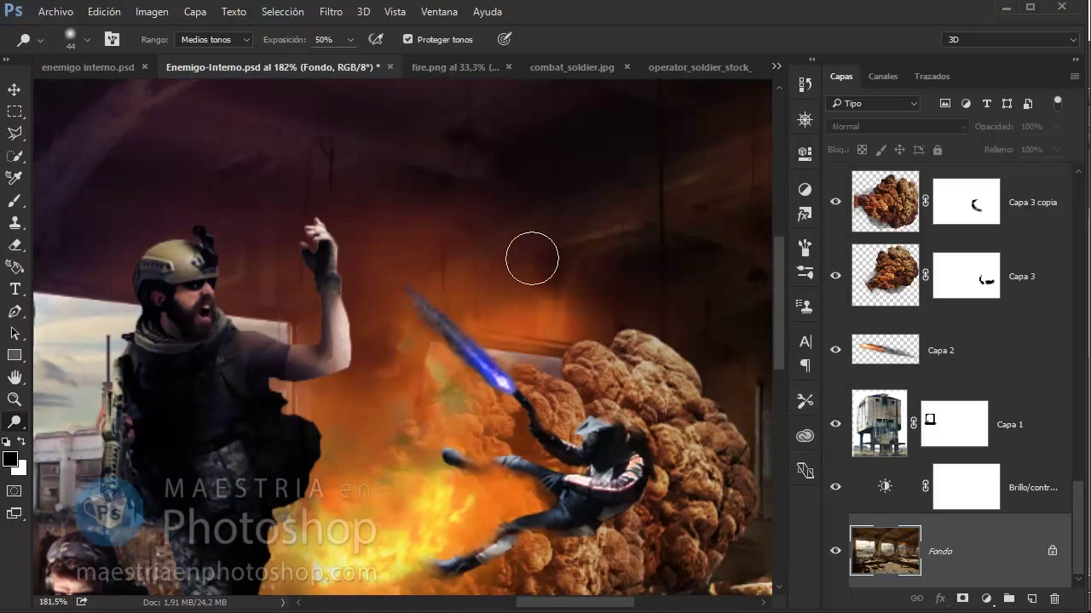
scroll(531, 258, "right", 4)
scroll(363, 304, "up", 1)
scroll(338, 261, "up", 2)
scroll(338, 261, "left", 2)
scroll(558, 347, "left", 3)
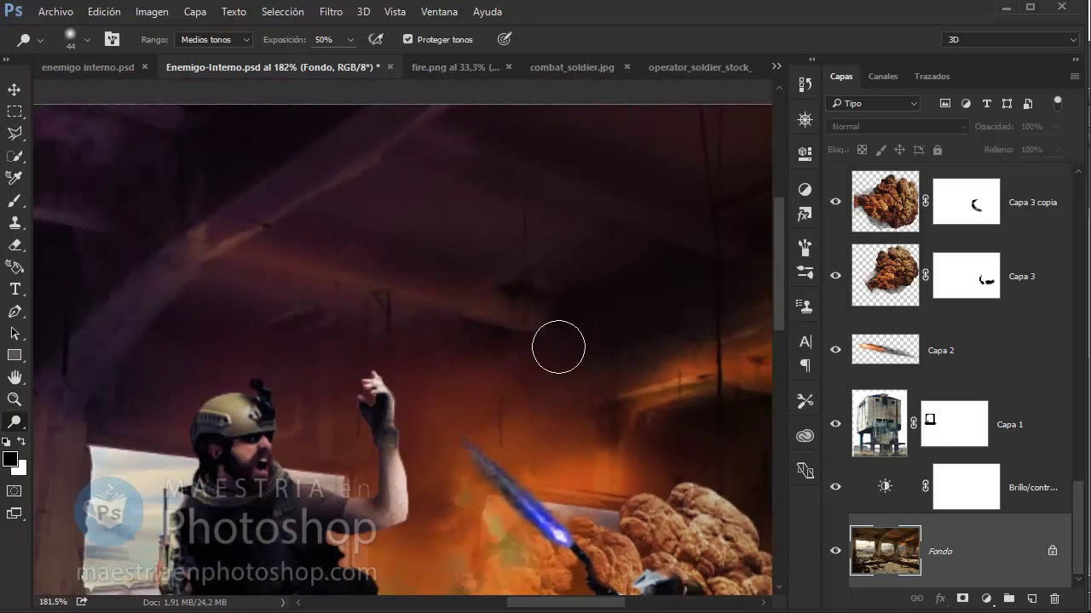
scroll(588, 234, "up", 2)
scroll(588, 234, "right", 2)
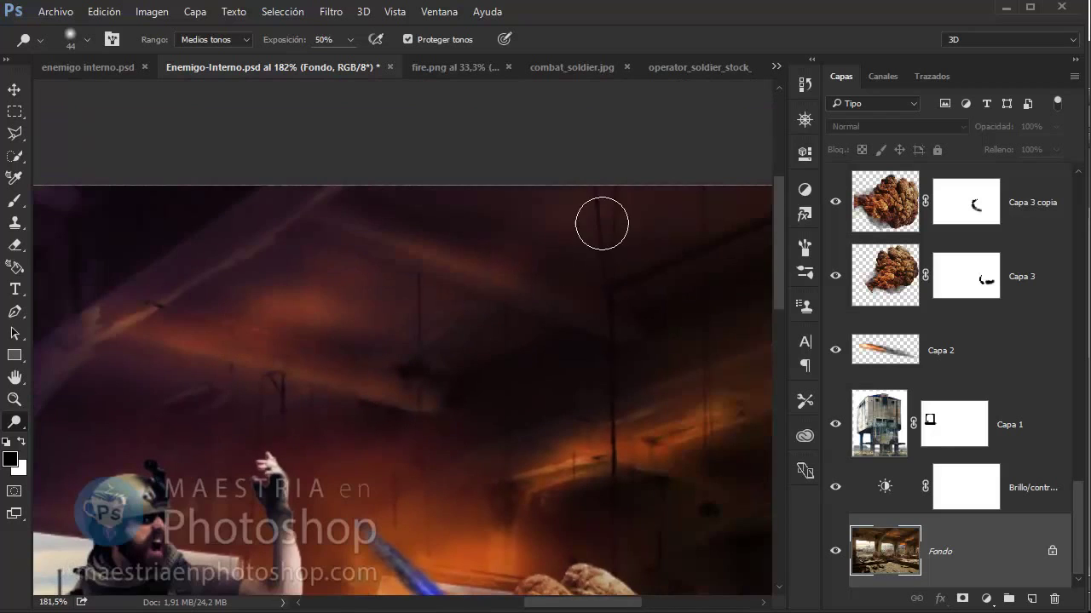
scroll(403, 263, "down", 2)
scroll(738, 163, "left", 7)
scroll(738, 162, "down", 3)
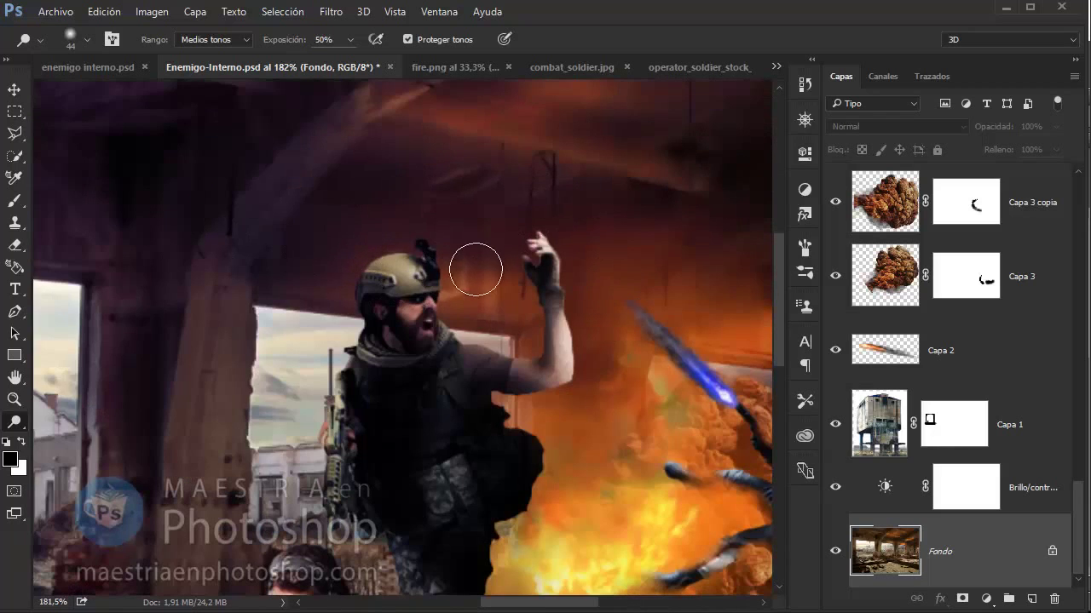
scroll(342, 207, "down", 6)
scroll(540, 523, "right", 4)
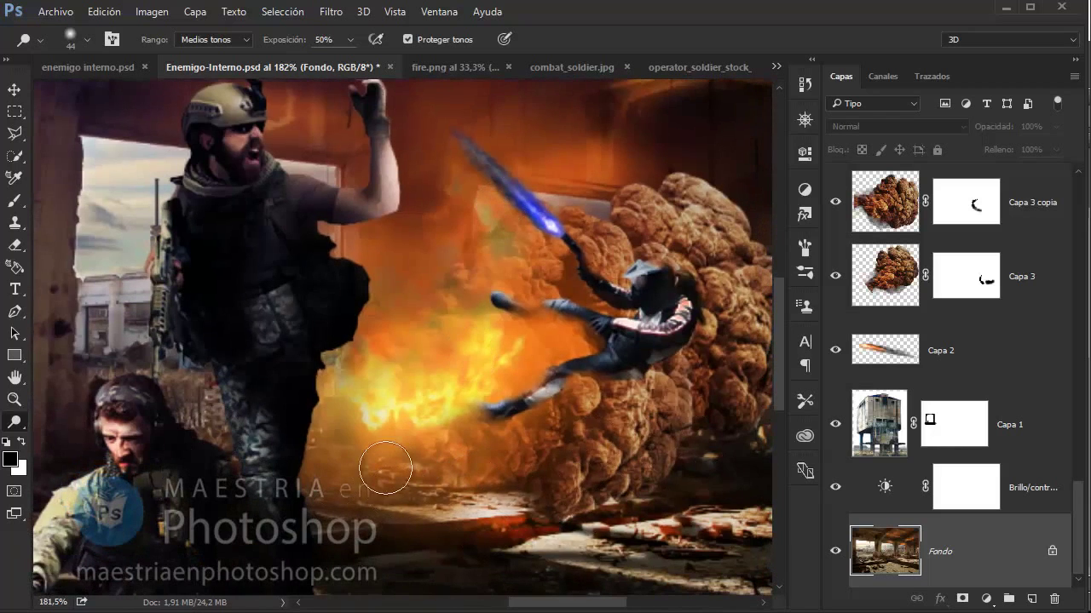
scroll(621, 410, "left", 5)
scroll(621, 410, "up", 2)
key("z")
key("ctrl+0")
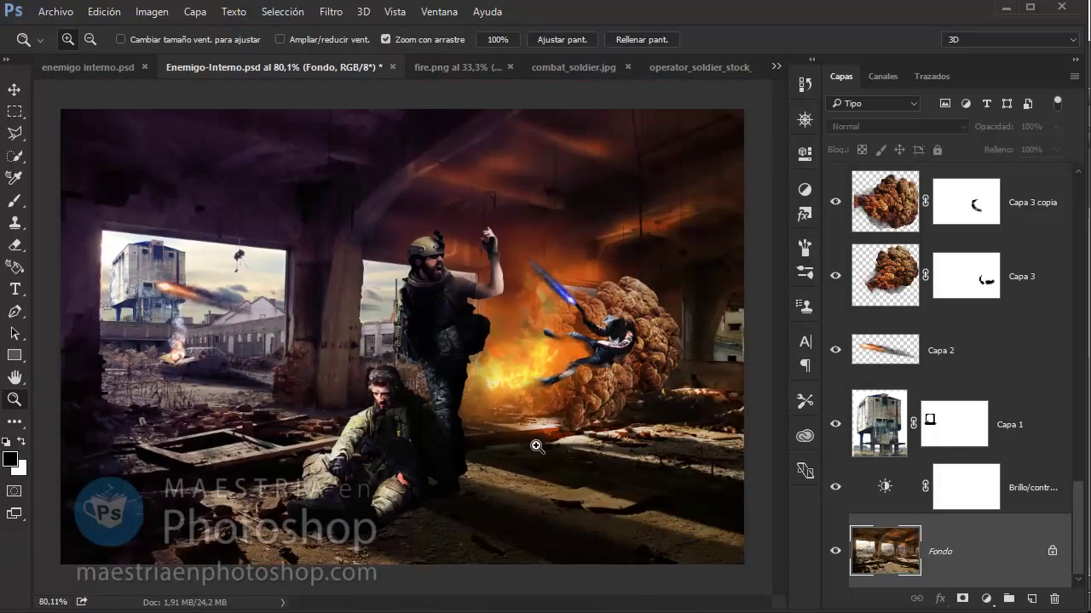
On new layer Capa 19, paint a soft orange glow around the fire with a 338 px, 26% brush
left_click_drag(537, 447, 621, 312)
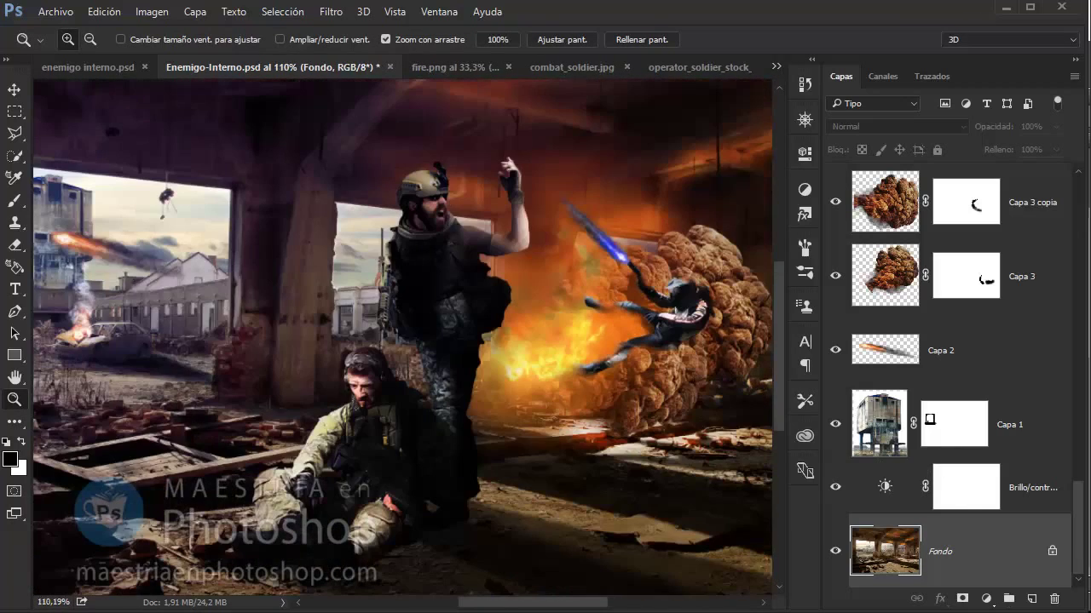
left_click(1032, 599)
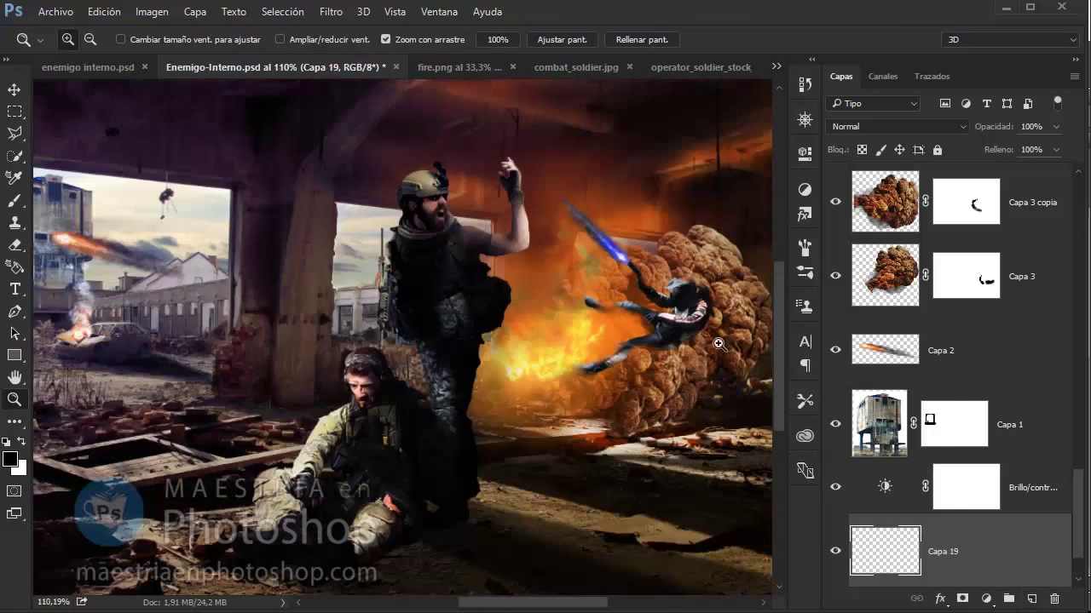
key("b")
right_click(613, 306)
left_click_drag(753, 300, 769, 300)
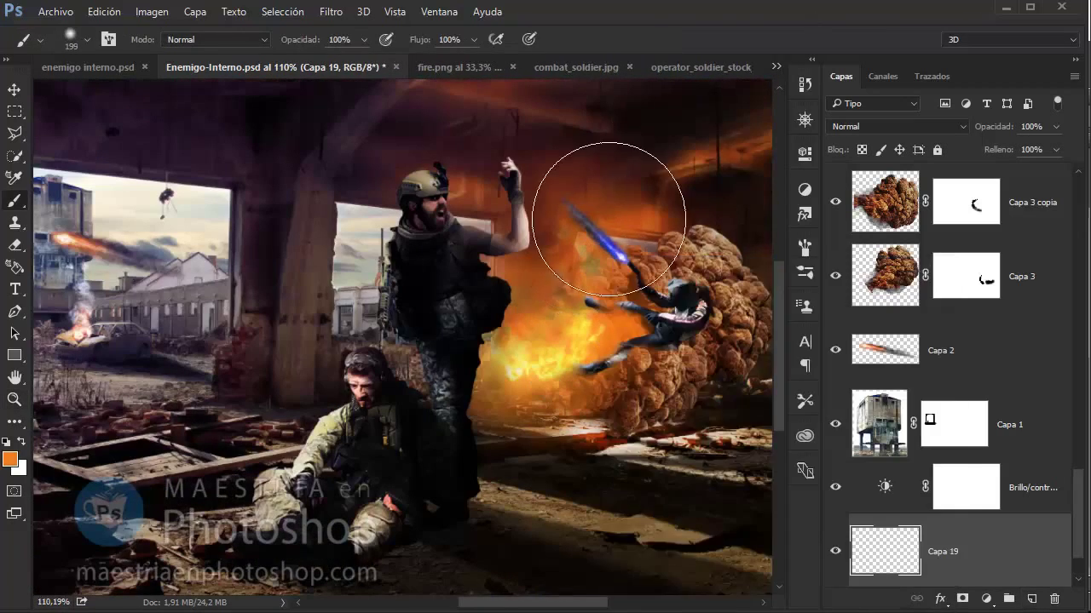
right_click(547, 194)
left_click(400, 400)
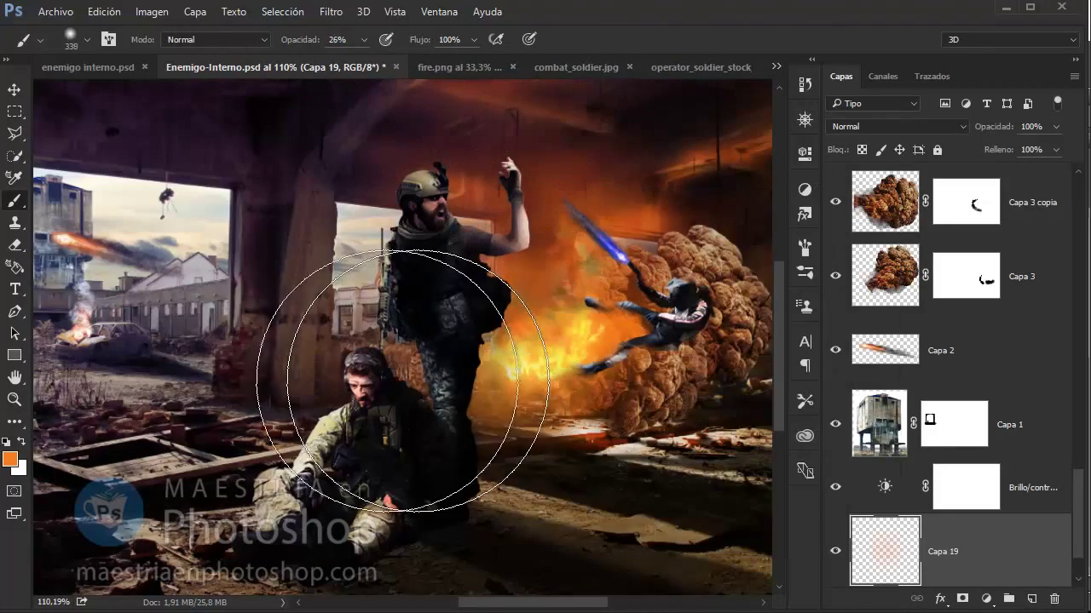
mouse_move(400, 400)
left_mouse_down()
mouse_move(368, 502)
mouse_move(134, 487)
left_mouse_up()
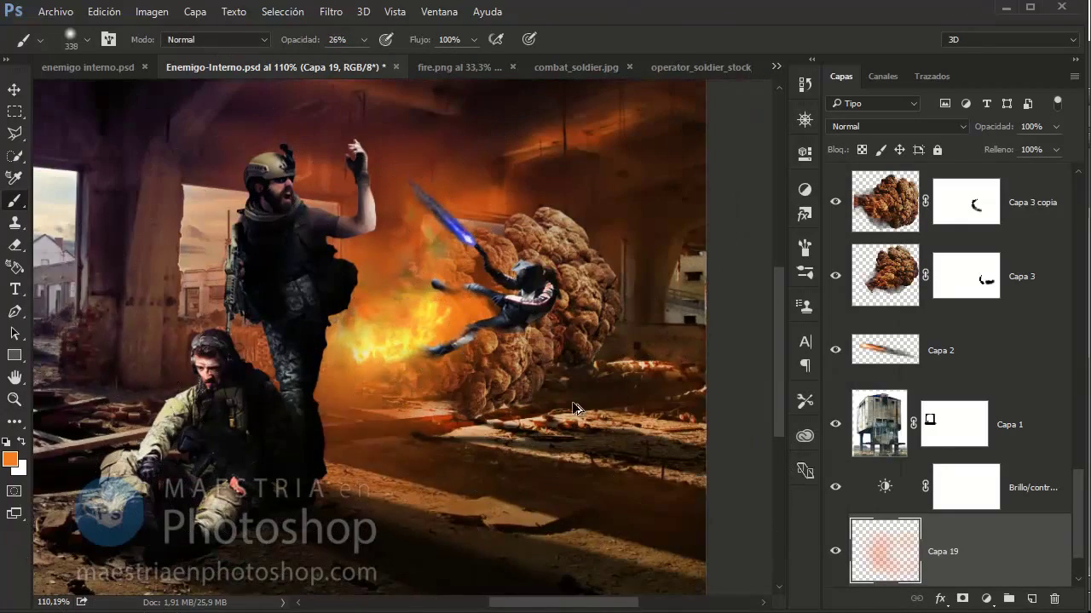
Zoom in on the soldiers and fire and select the Capa 17 shading layer
left_click_drag(579, 494, 699, 553)
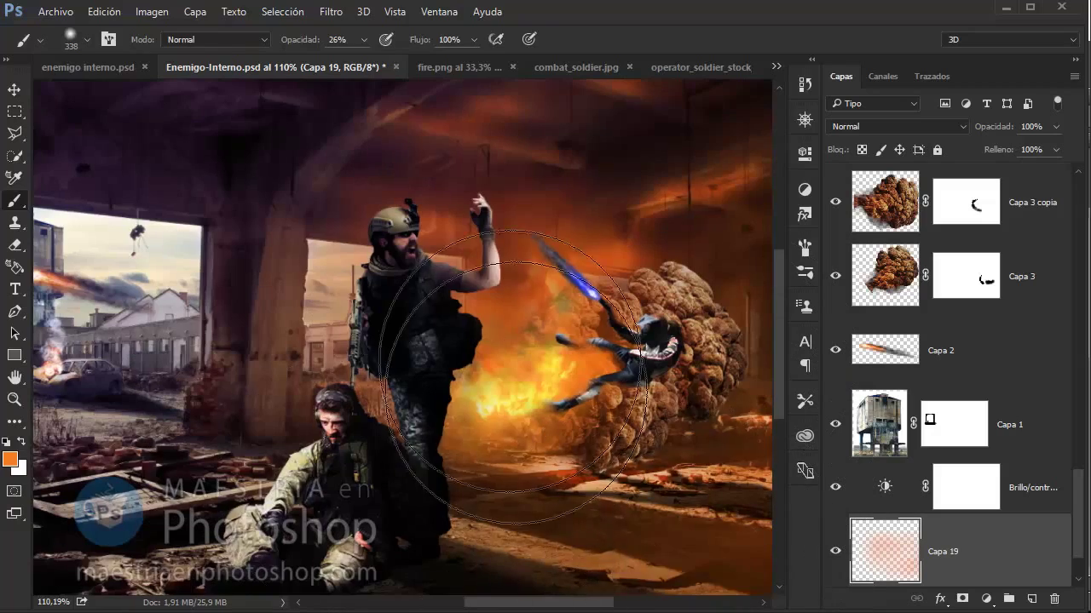
key("z")
left_click_drag(596, 383, 548, 381)
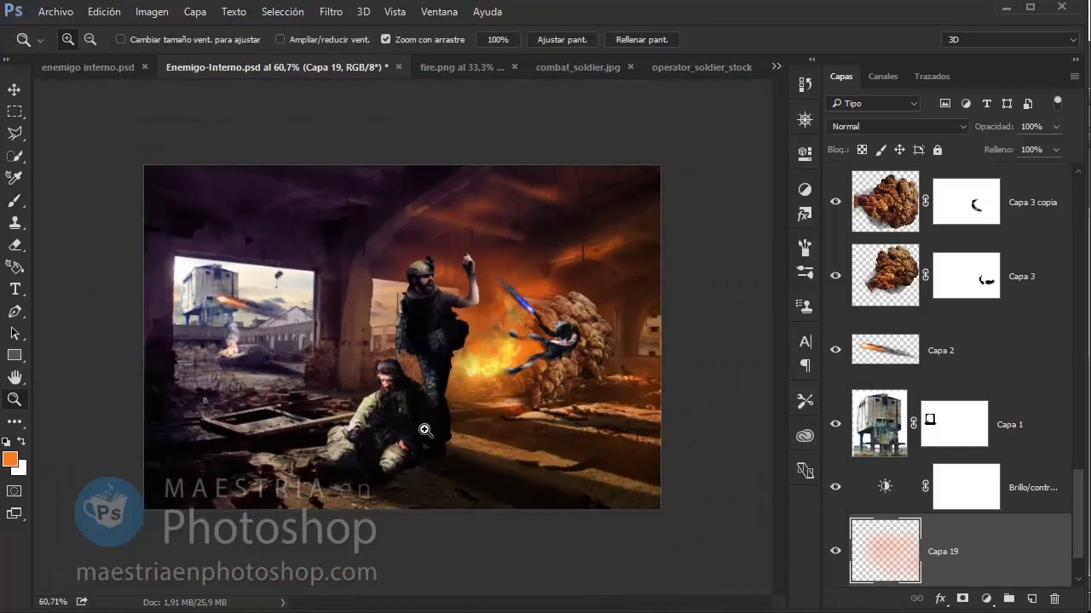
left_click(524, 430)
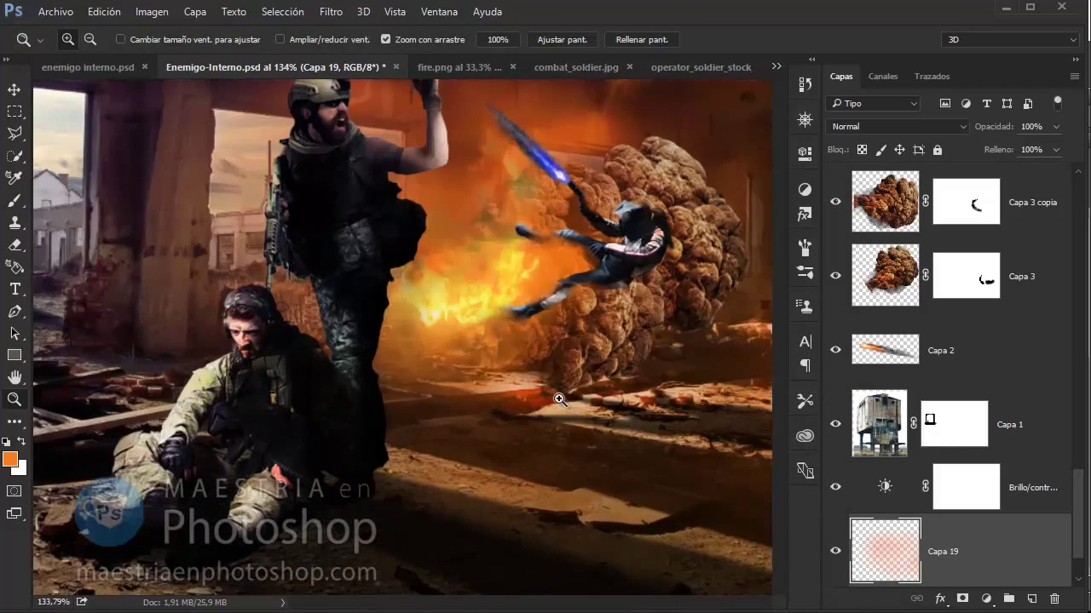
scroll(981, 390, "down", 5)
scroll(996, 375, "down", 2)
left_click(1008, 362)
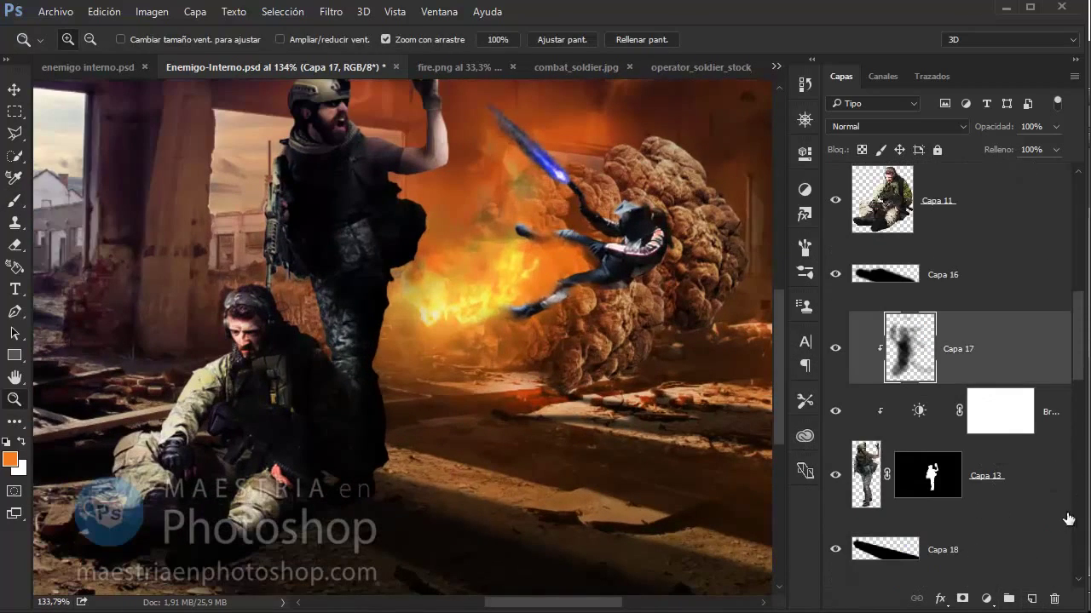
Add a Color Balance adjustment to the standing soldier, shifting midtones toward red (about +40)
key("alt+bracketleft")
left_click(986, 599)
left_click(1045, 411)
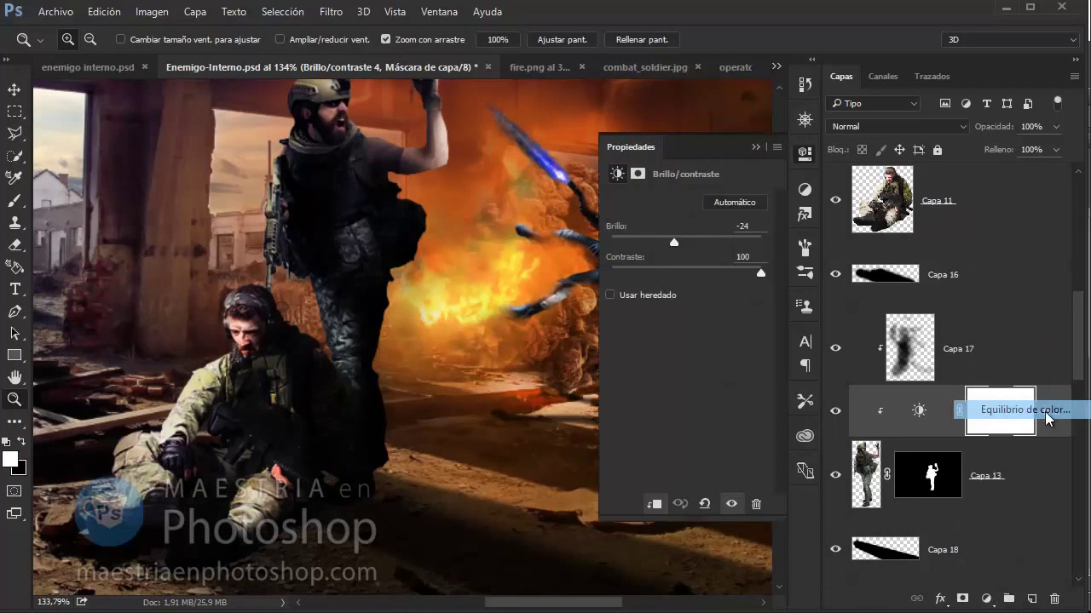
mouse_move(668, 241)
left_mouse_down()
mouse_move(686, 241)
mouse_move(669, 299)
left_mouse_up()
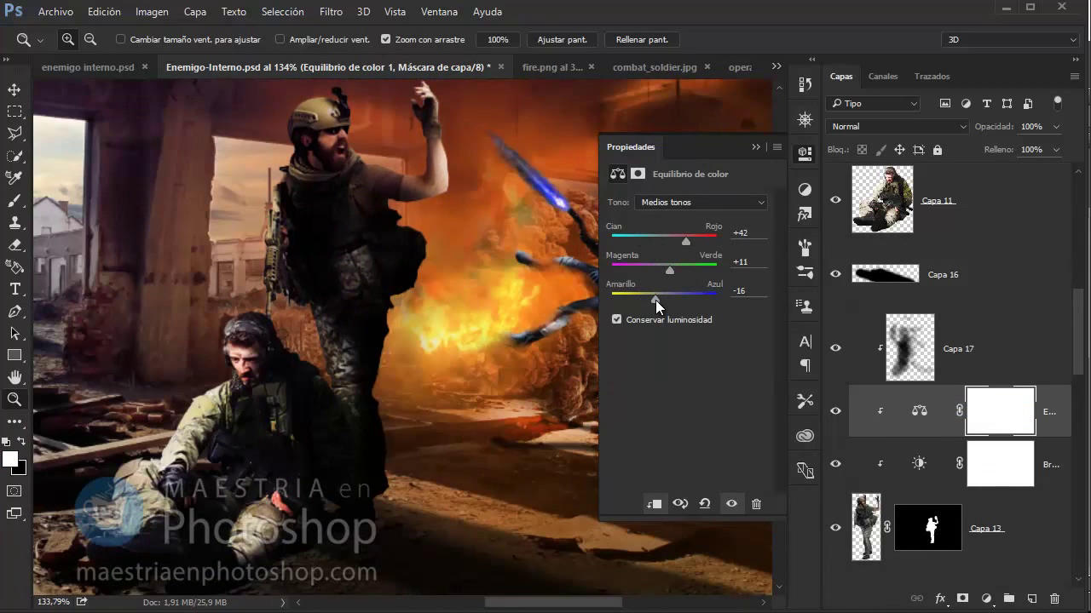
scroll(994, 348, "down", 2)
scroll(993, 347, "up", 5)
Clip a Color Balance to the seated soldier with midtones +37, +15, +5
left_click(903, 251)
left_click(986, 599)
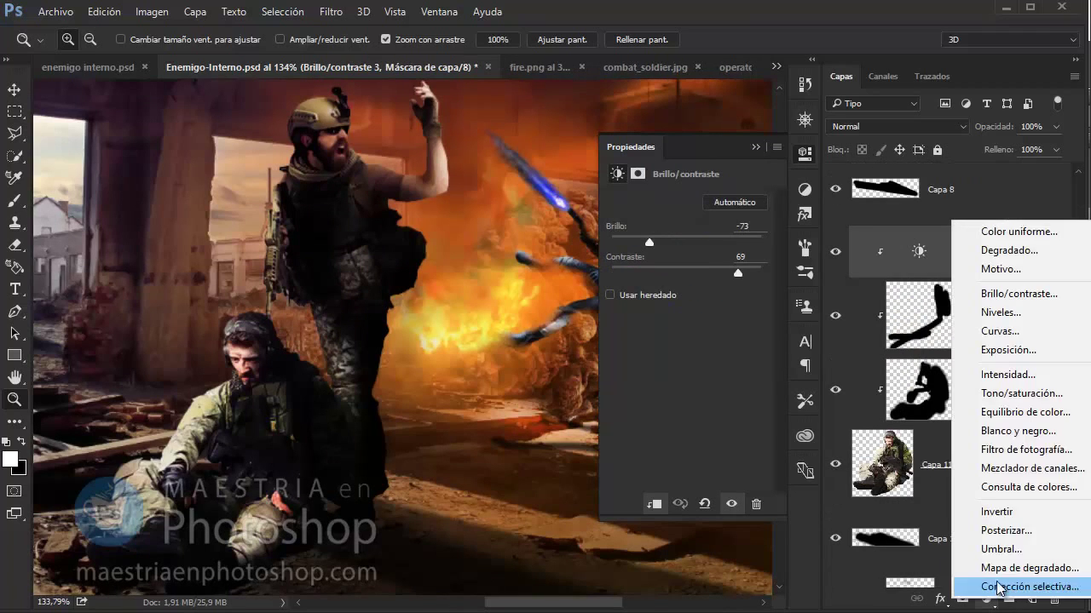
left_click(1025, 411)
left_click_drag(663, 241, 670, 243)
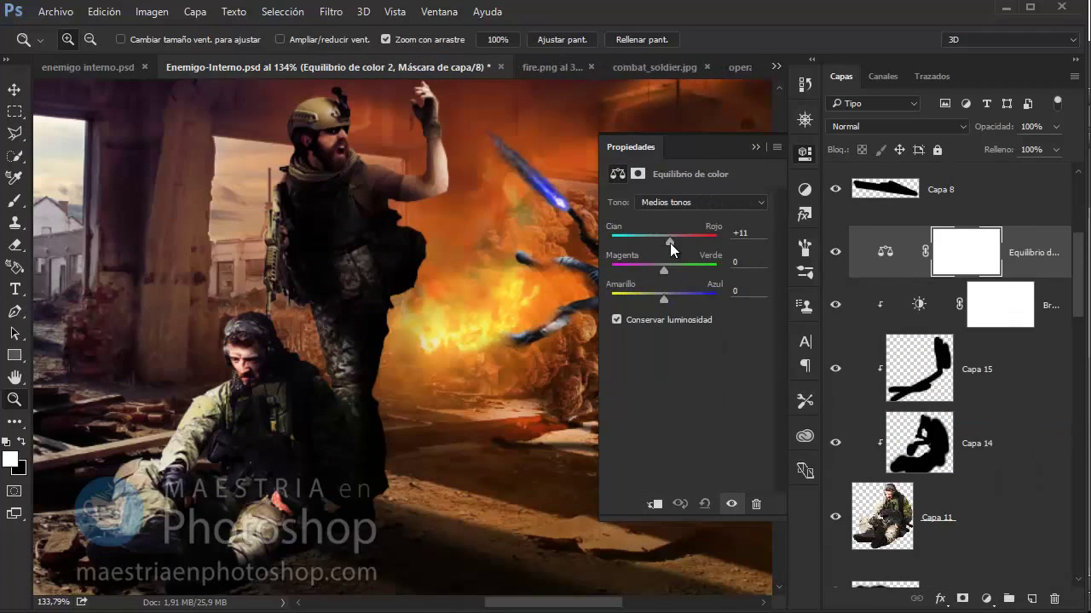
left_click(1053, 276, "alt")
left_click_drag(669, 267, 649, 301)
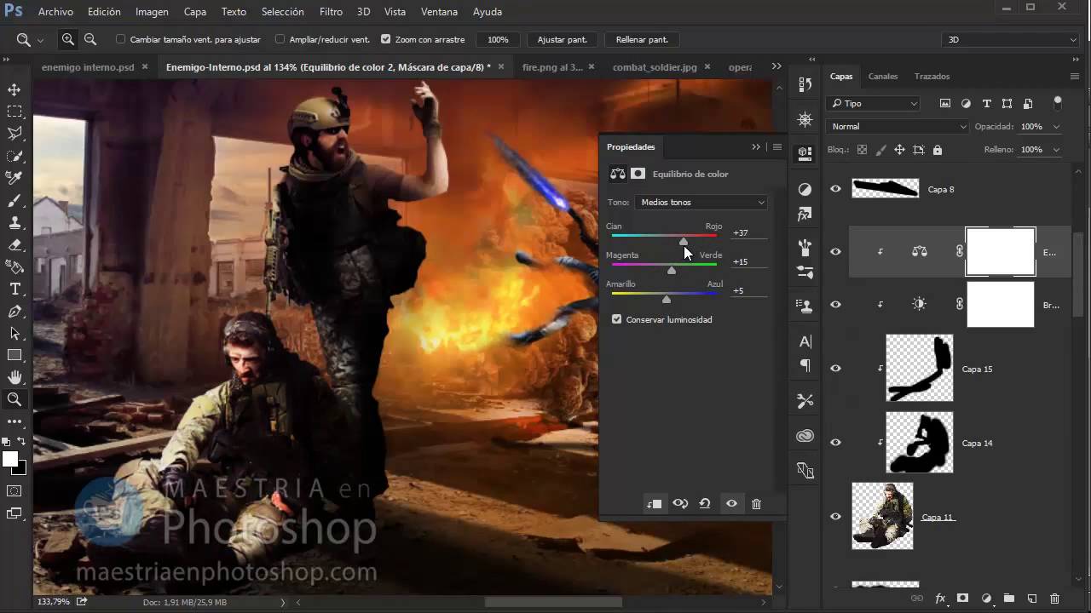
left_click(755, 146)
scroll(479, 299, "down", 2)
left_click_drag(420, 200, 494, 196)
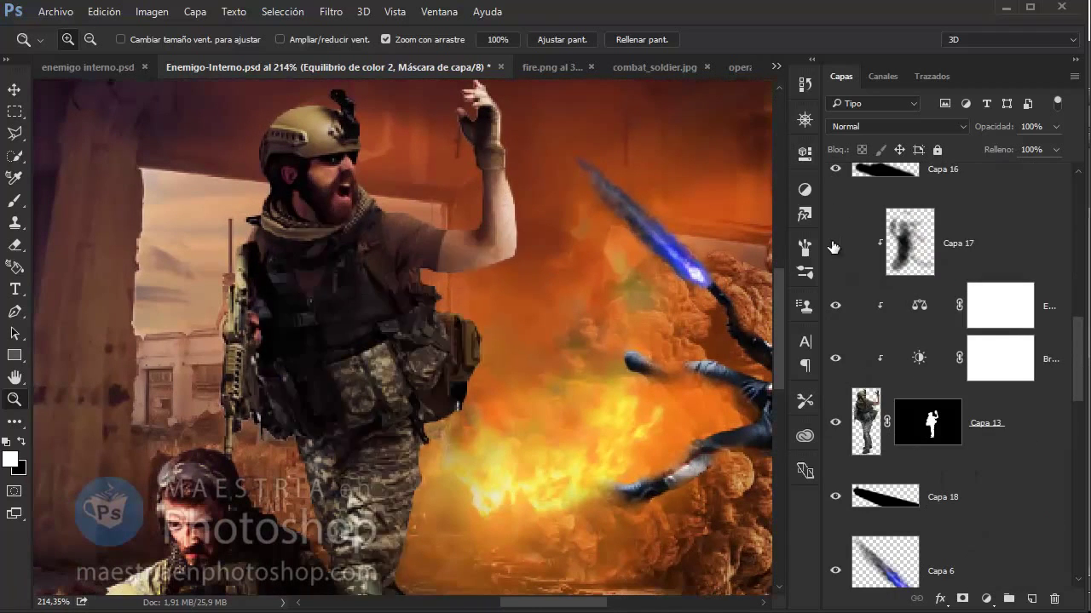
On Capa 17, shade the standing soldier's raised arm and torso with a soft black brush at 26%
left_click(971, 242)
scroll(256, 327, "up", 1)
key("b")
right_click(460, 256)
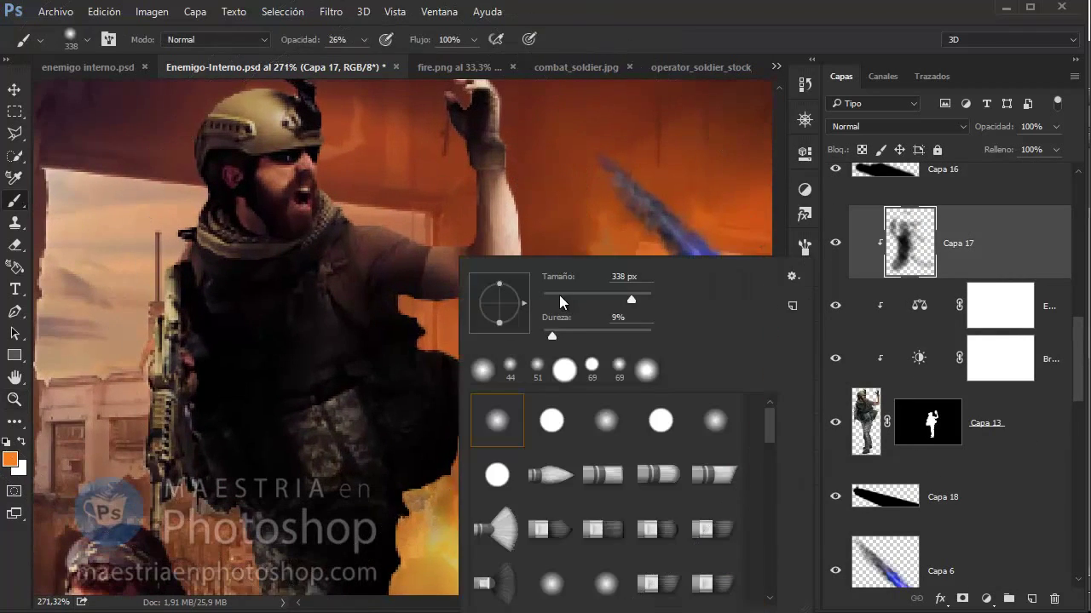
key("Escape")
key("d")
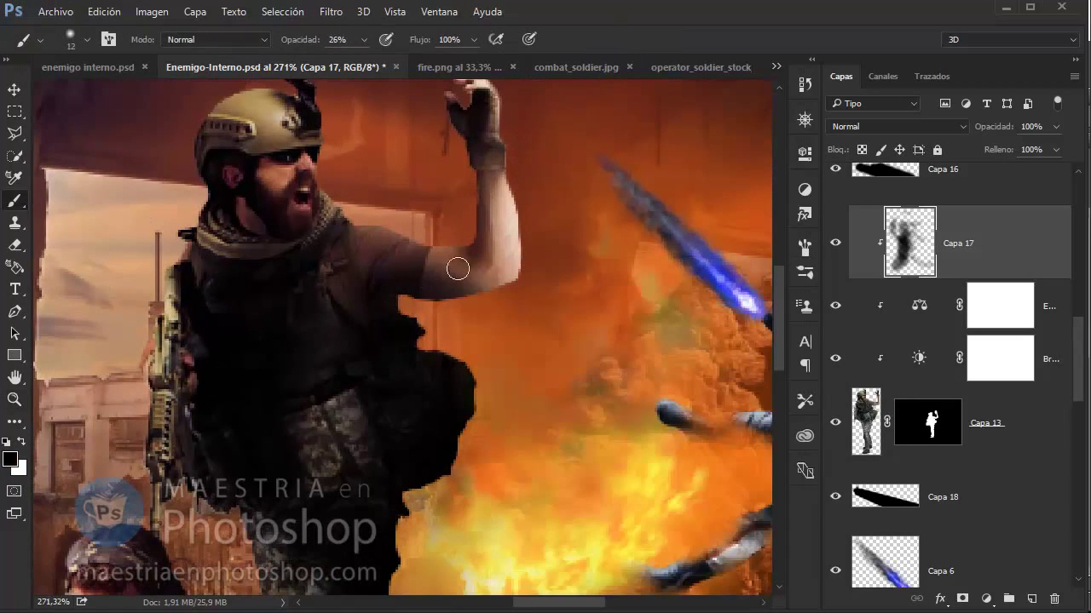
left_click_drag(442, 273, 353, 295)
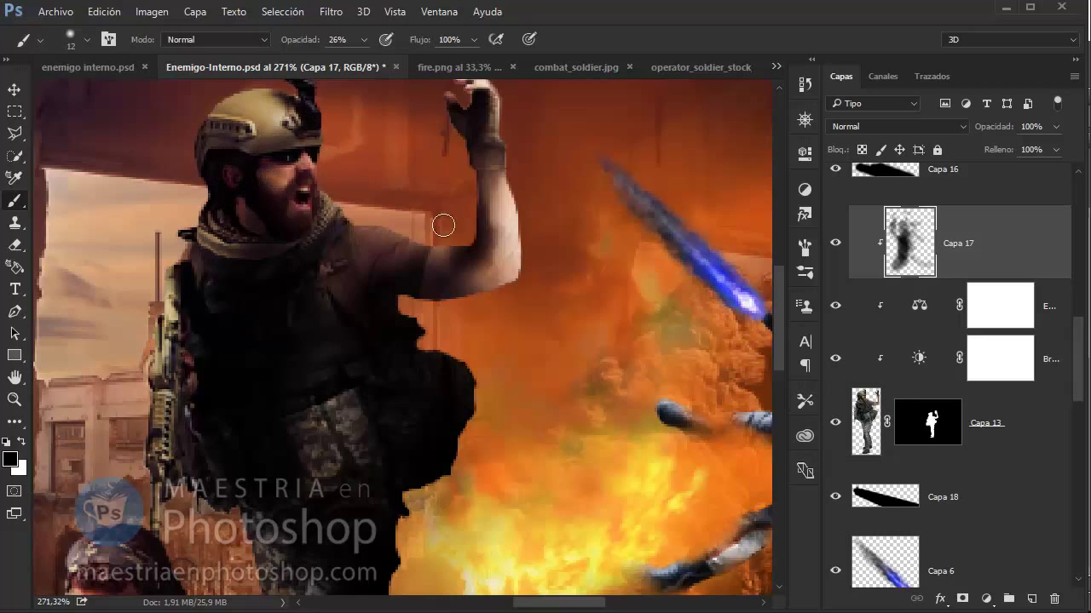
left_click_drag(443, 225, 307, 282)
Pan over the soldier's legs and zoom out to about 100% to view the composite
scroll(356, 312, "down", 1)
scroll(377, 353, "down", 2)
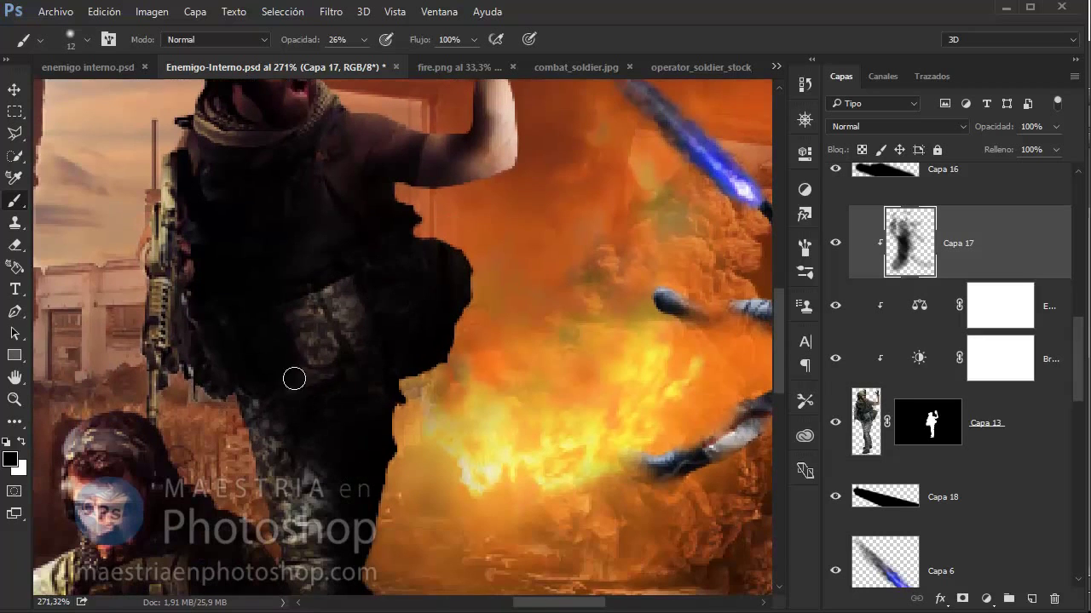
scroll(292, 378, "down", 2)
scroll(383, 445, "down", 4)
scroll(474, 196, "up", 3)
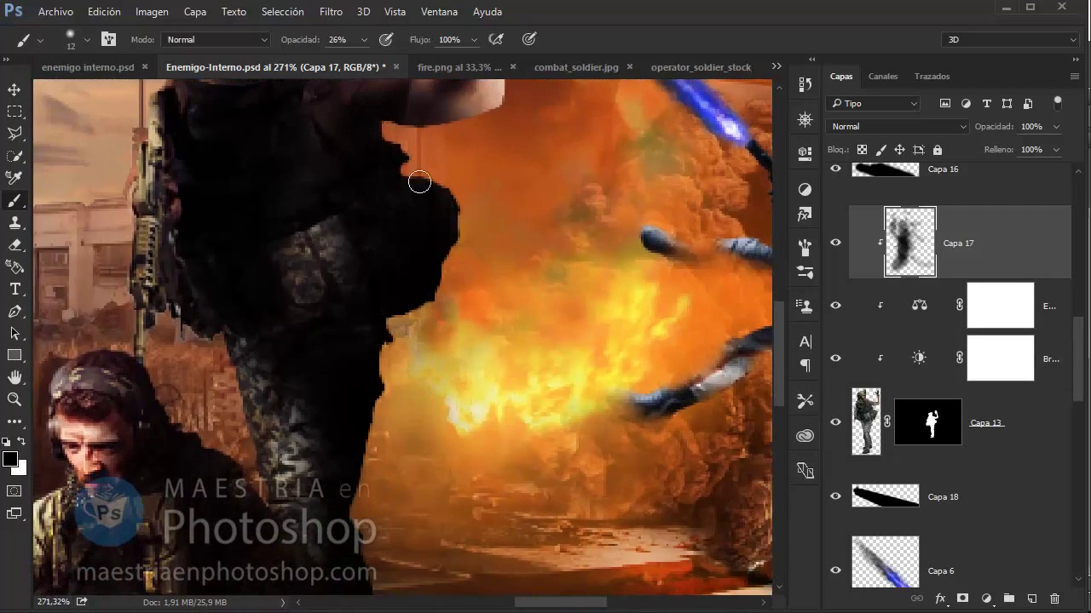
scroll(419, 183, "up", 3)
scroll(431, 255, "up", 1)
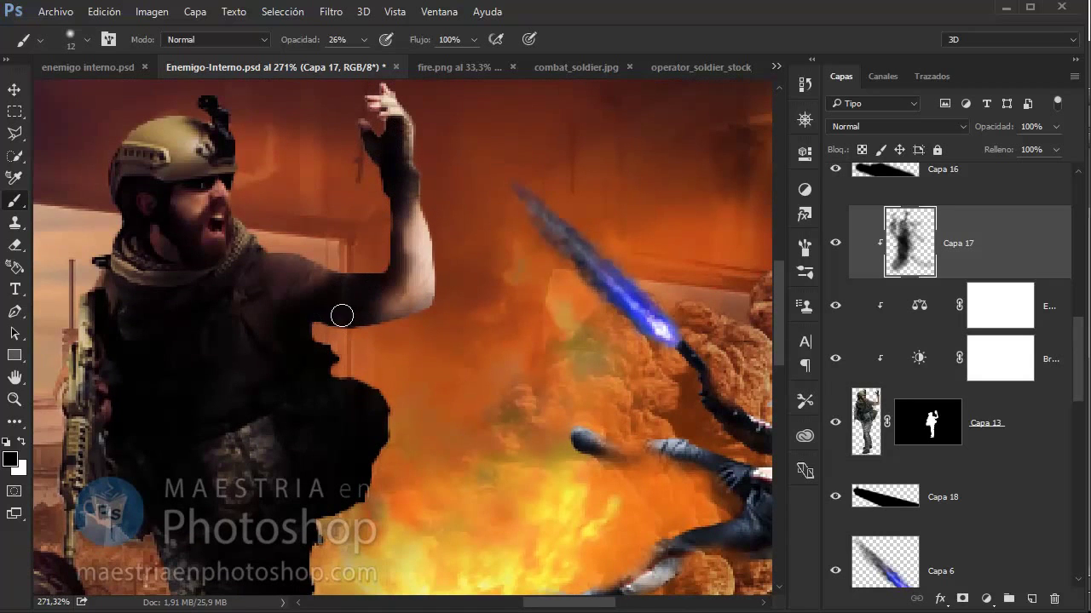
key("z")
left_click_drag(342, 316, 256, 316)
Fit the image and add a trial brightness/contrast adjustment with lower brightness and higher contrast
scroll(942, 290, "up", 5)
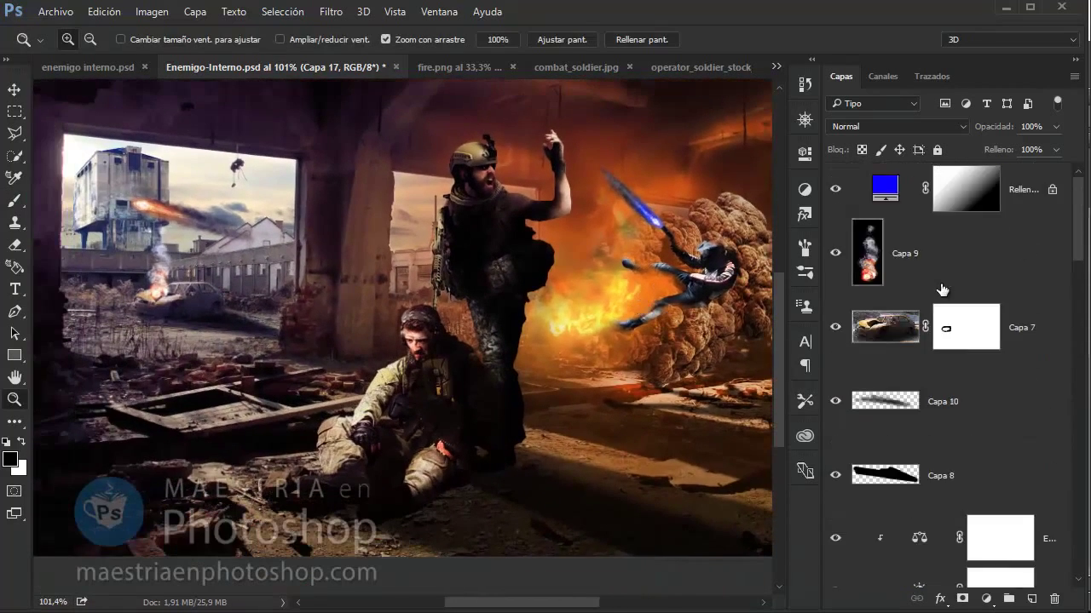
left_click_drag(628, 264, 607, 266)
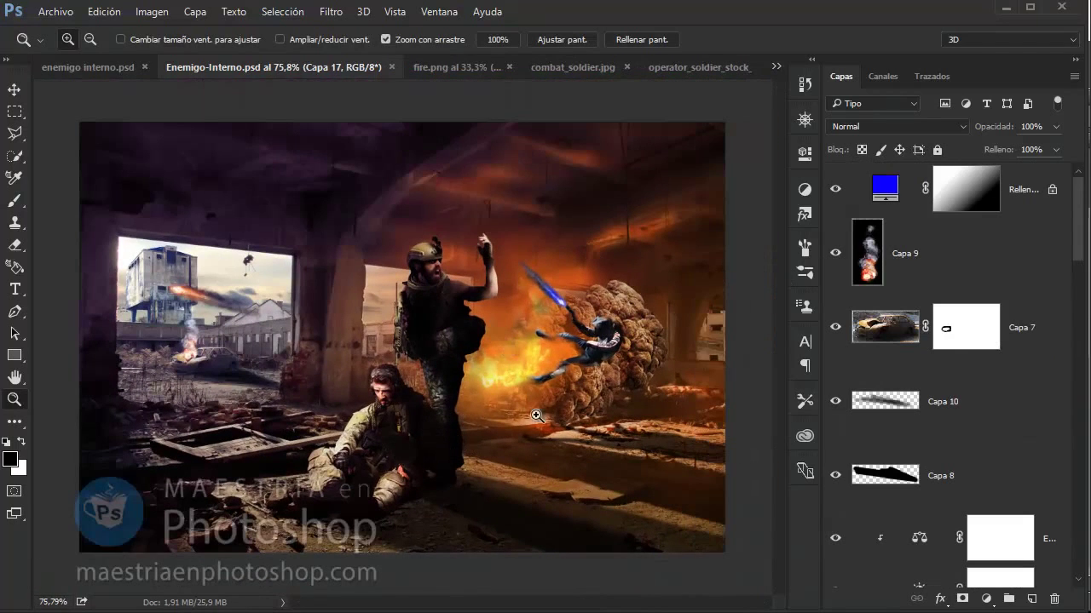
left_click(986, 599)
left_click(1006, 292)
left_click_drag(702, 243, 661, 243)
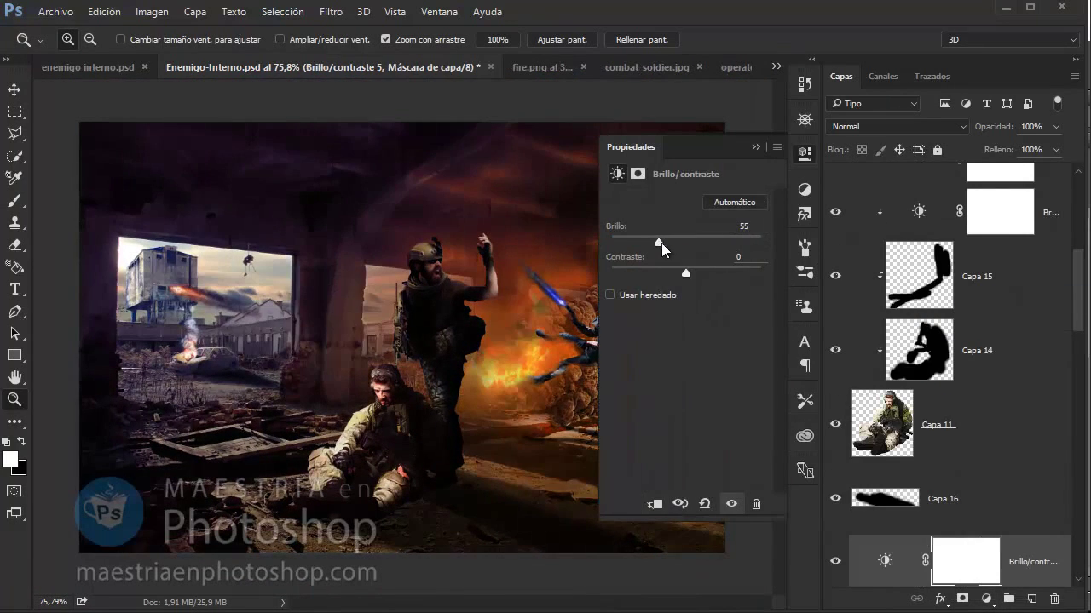
left_click_drag(715, 273, 737, 273)
left_click(755, 148)
Delete the trial brightness/contrast adjustment
scroll(889, 197, "up", 3)
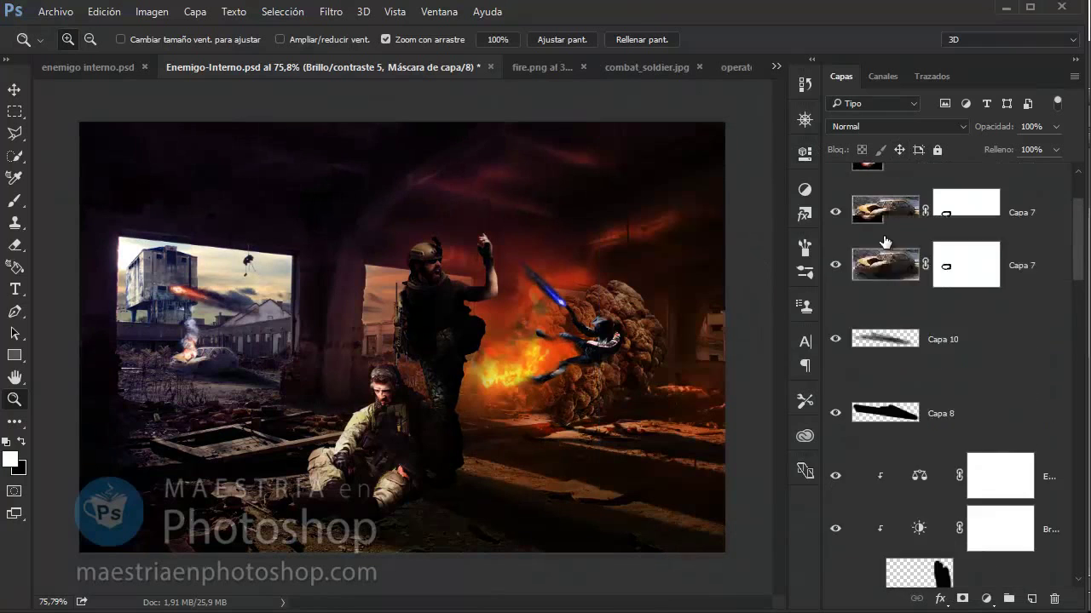
scroll(886, 221, "up", 3)
scroll(937, 341, "down", 5)
scroll(937, 341, "down", 3)
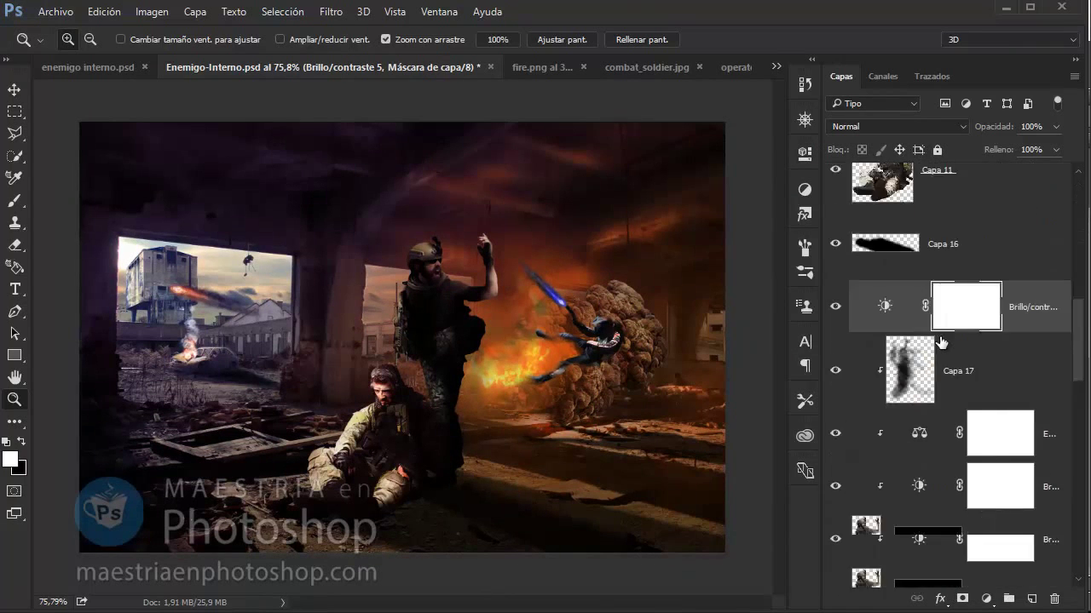
scroll(937, 341, "up", 2)
key("Delete")
scroll(937, 340, "up", 5)
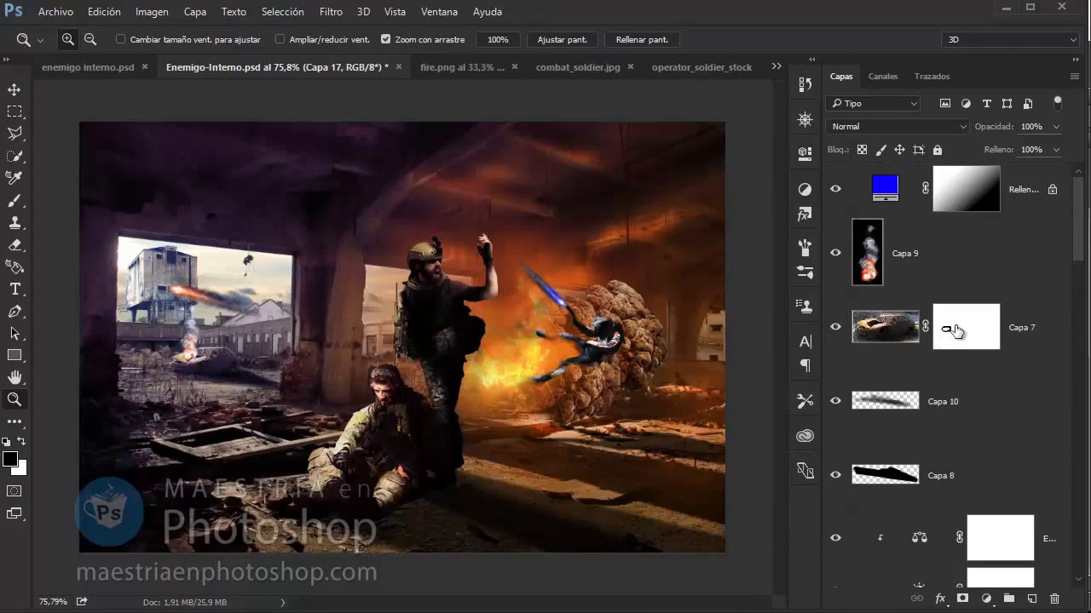
Add a darkening, higher-contrast brightness/contrast adjustment above the topmost layer at 54% opacity
left_click(886, 187)
left_click(986, 599)
left_click(1018, 299)
mouse_move(703, 242)
left_mouse_down()
mouse_move(652, 242)
mouse_move(715, 273)
mouse_move(691, 275)
left_mouse_up()
left_click(755, 147)
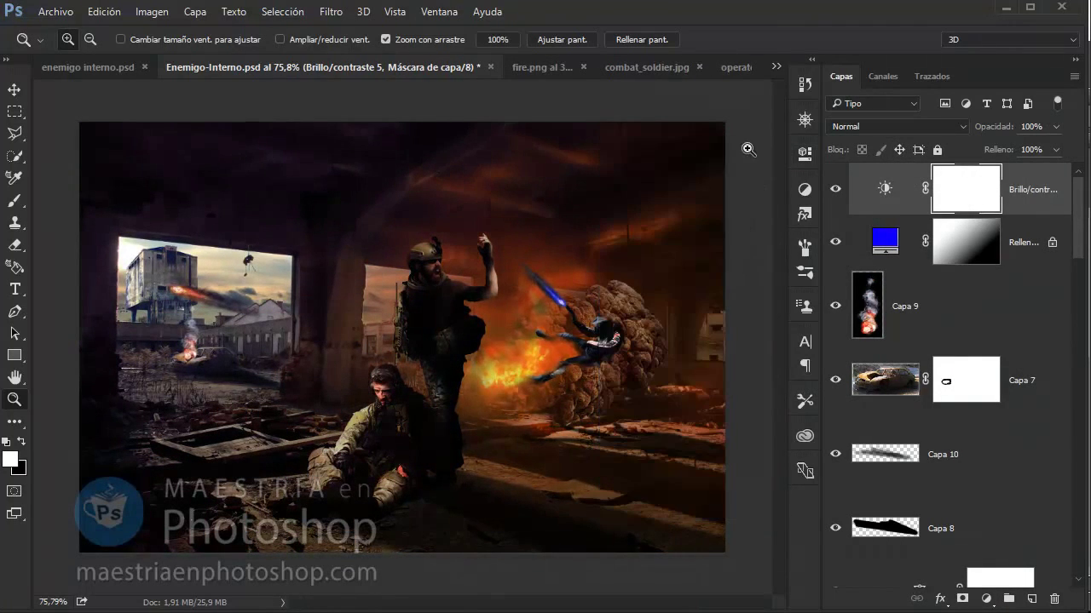
left_click_drag(981, 135, 957, 141)
Add an empty layer and choose the Gradient tool's black-to-transparent preset
left_click(986, 599)
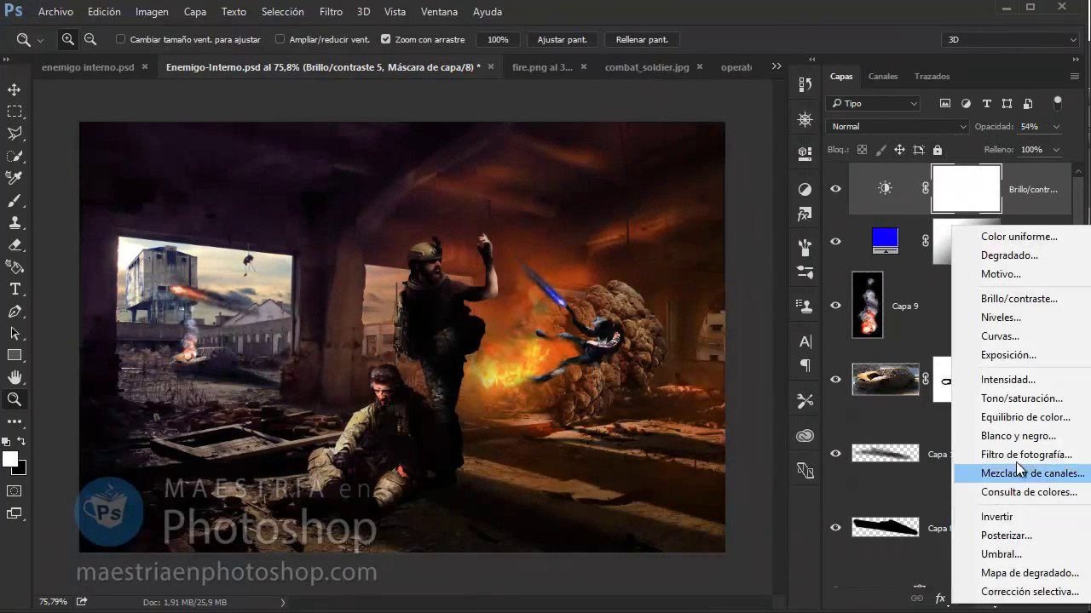
left_click(963, 201)
left_click(1031, 599)
left_click(15, 421)
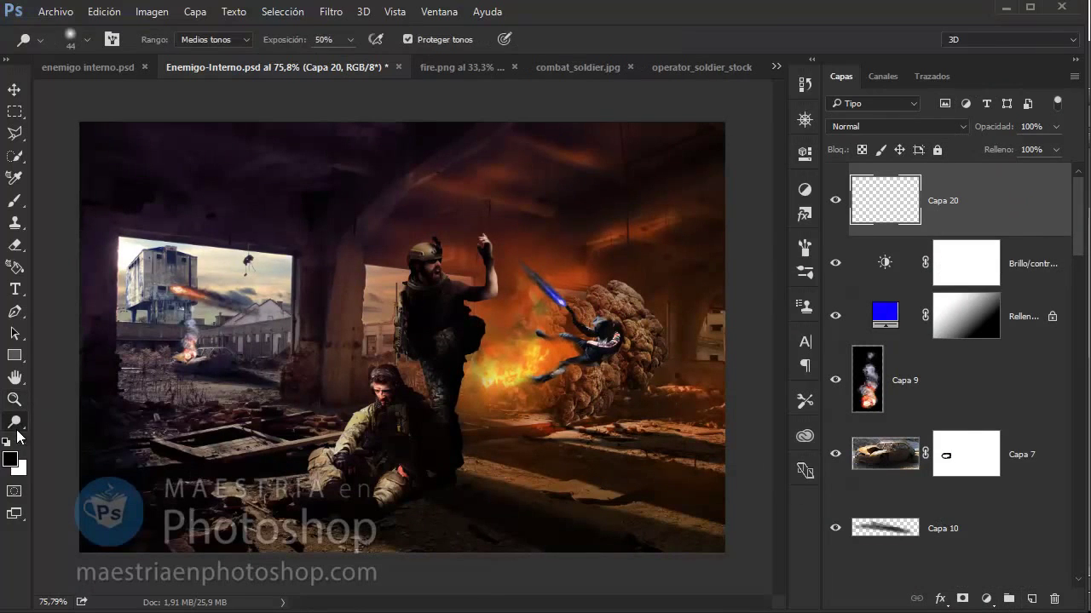
left_click(128, 541)
left_click(124, 42)
double_click(62, 74)
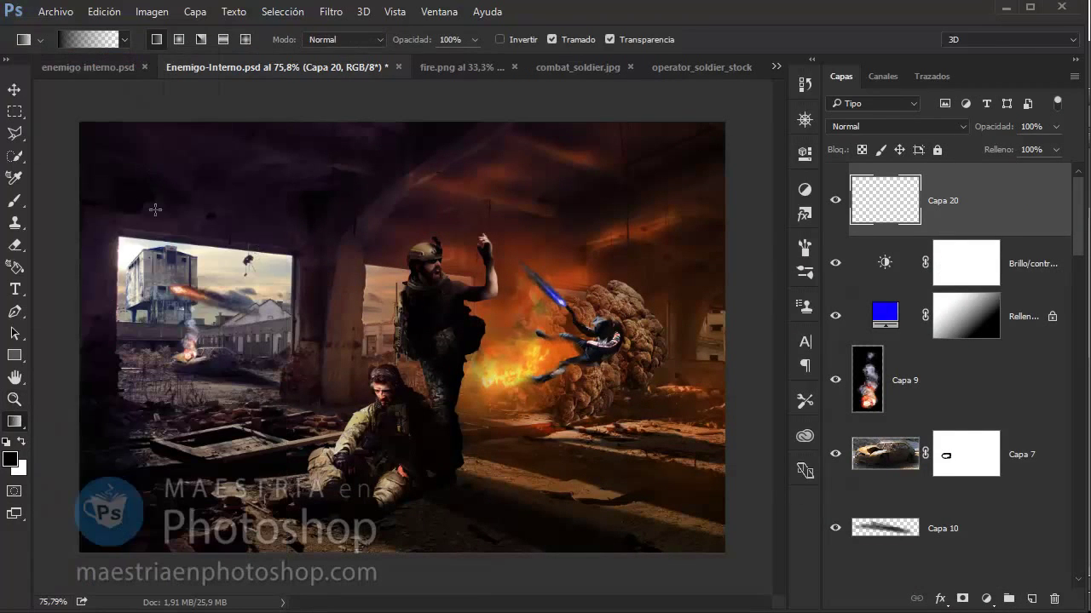
Try black gradients and opacity on the layer, then delete it
left_click_drag(331, 352, 336, 347)
left_click_drag(170, 222, 618, 483)
key("ctrl+z")
left_click_drag(759, 538, 301, 289)
mouse_move(1008, 128)
left_mouse_down()
mouse_move(941, 136)
mouse_move(971, 136)
left_mouse_up()
left_click_drag(648, 545, 446, 489)
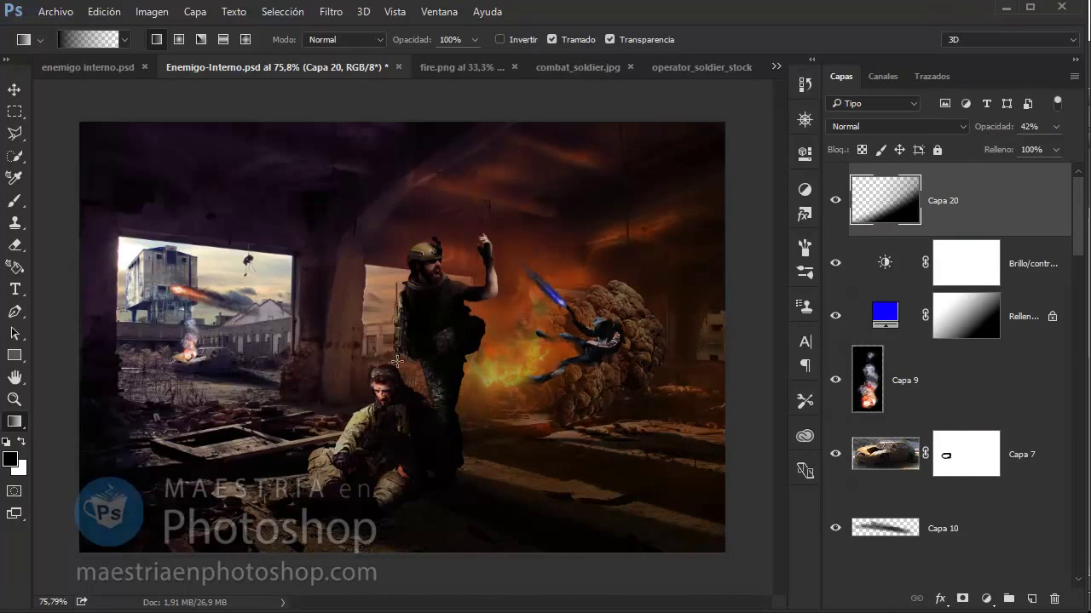
left_click(1054, 599)
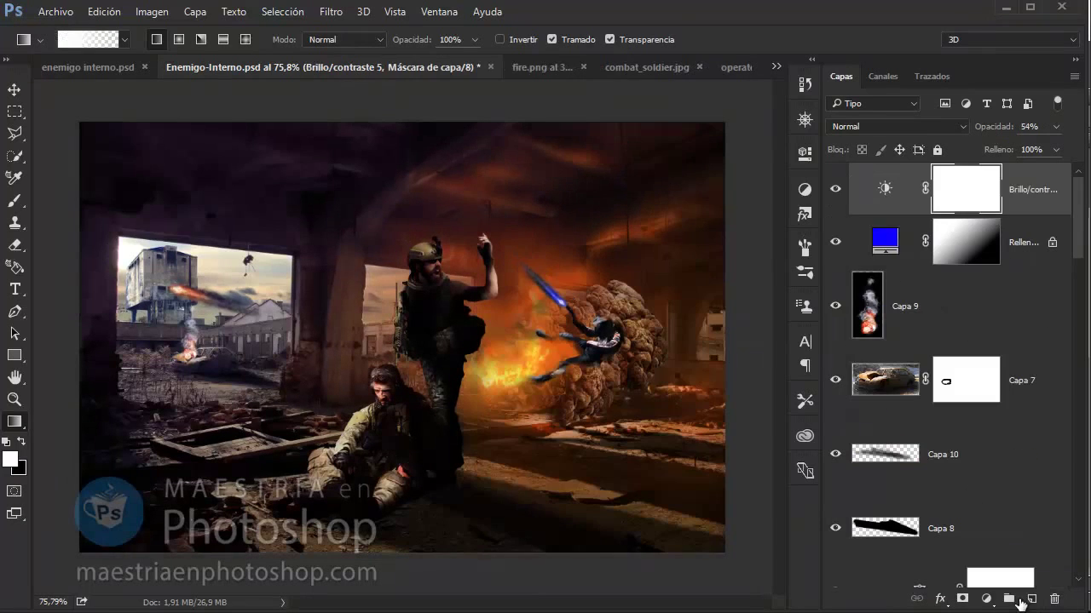
On fresh layer Capa 20, darken the lower-right and top-left corners with black gradients
left_click(1032, 599)
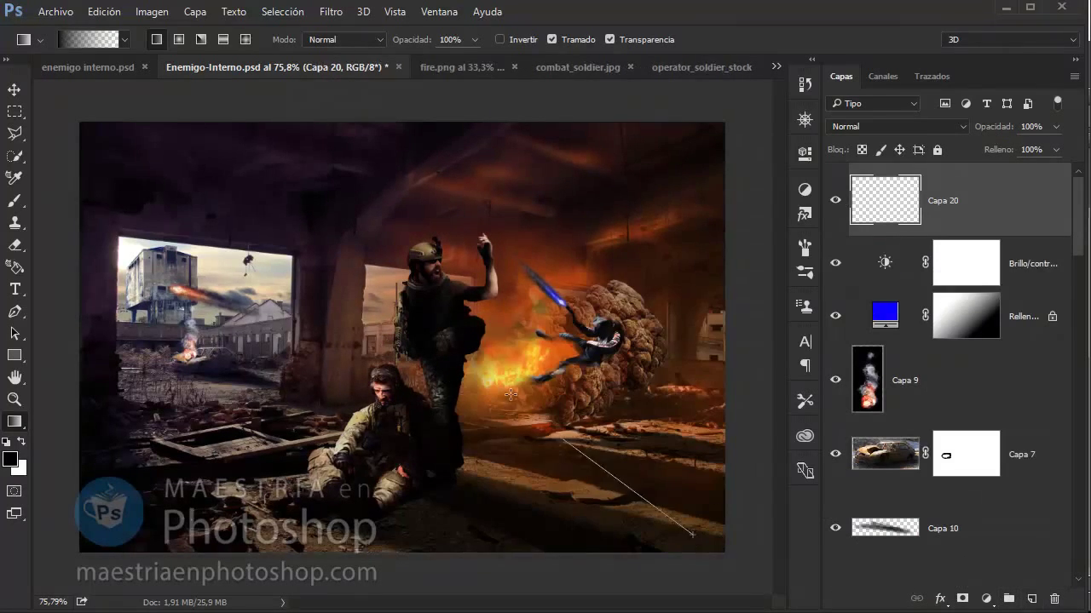
left_click_drag(673, 537, 512, 392)
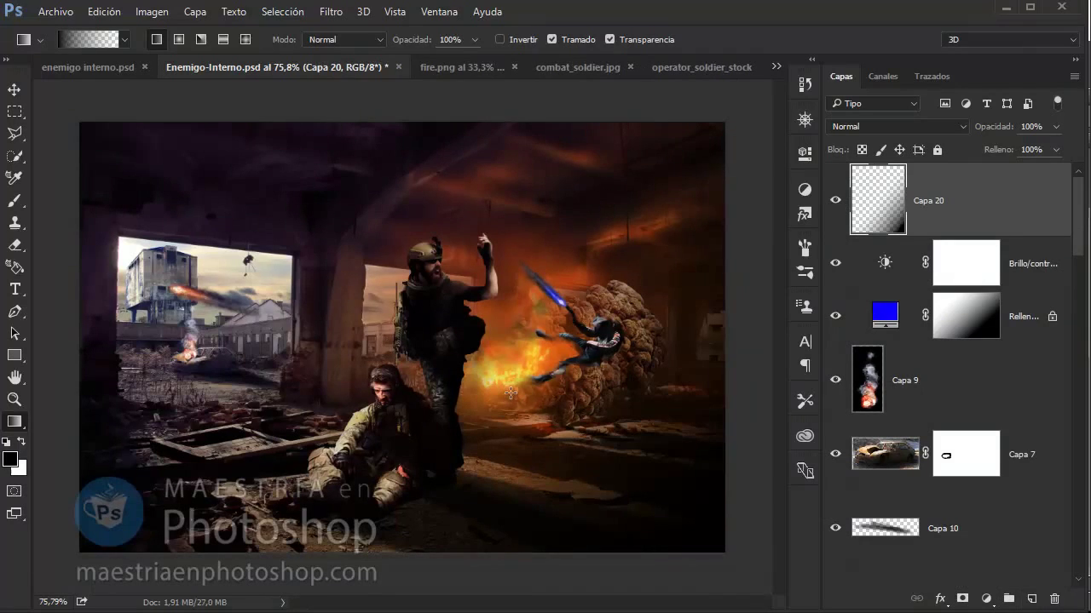
left_click(85, 67)
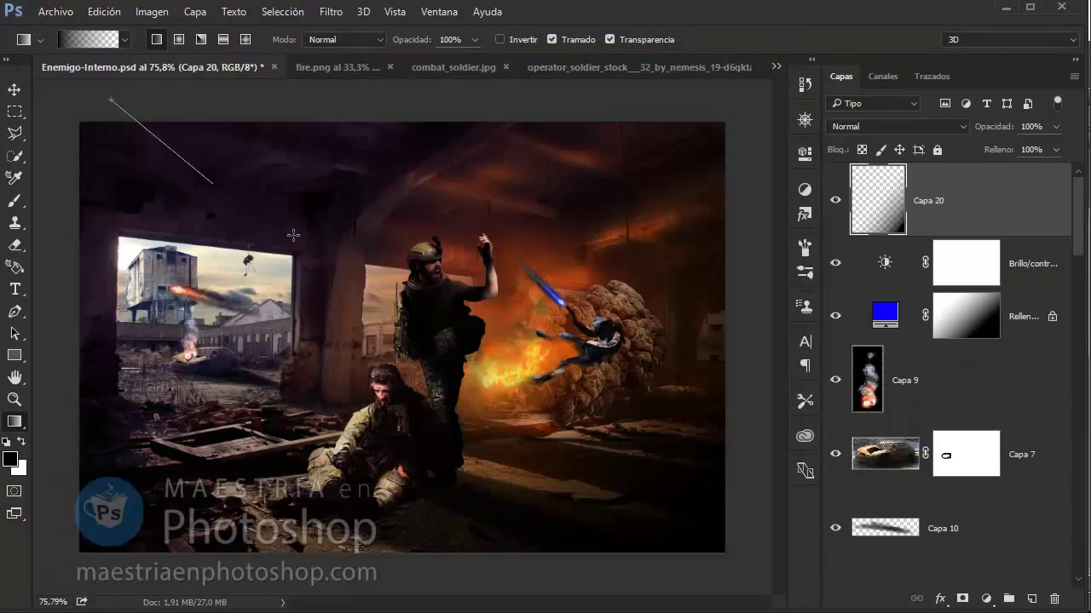
left_click_drag(109, 97, 267, 219)
Add a black Solid Color fill layer, lower its opacity and try blend modes
key("v")
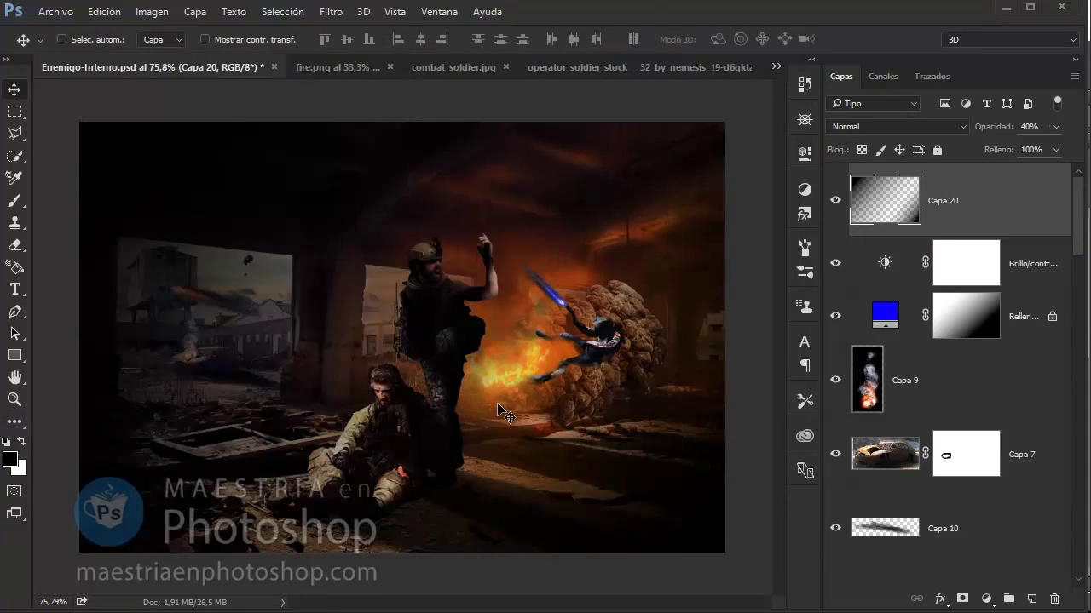
left_click(986, 599)
left_click(913, 233)
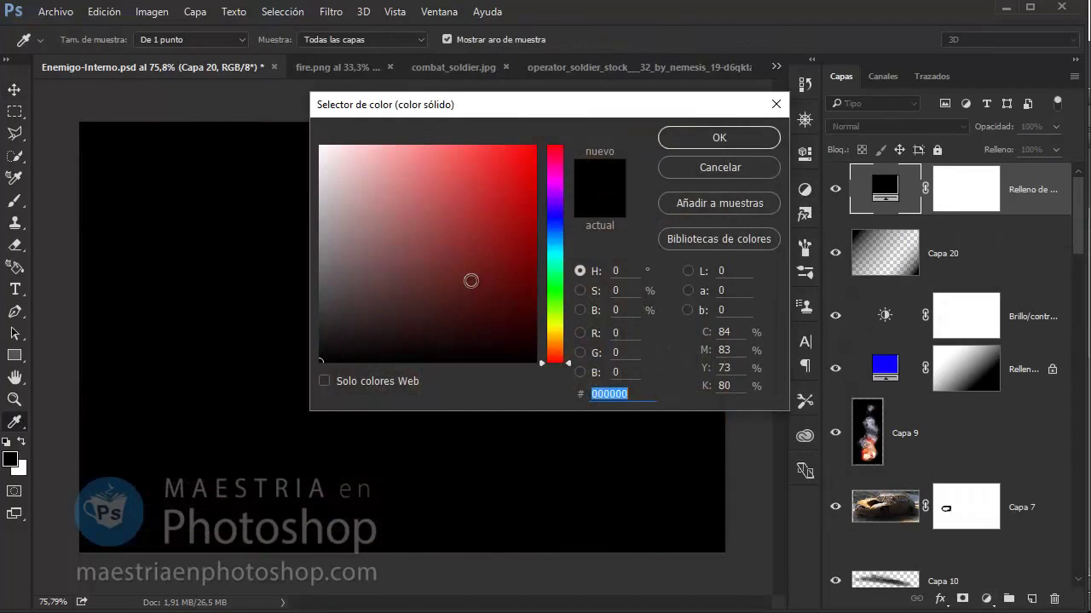
left_click(687, 137)
left_click_drag(992, 126, 920, 134)
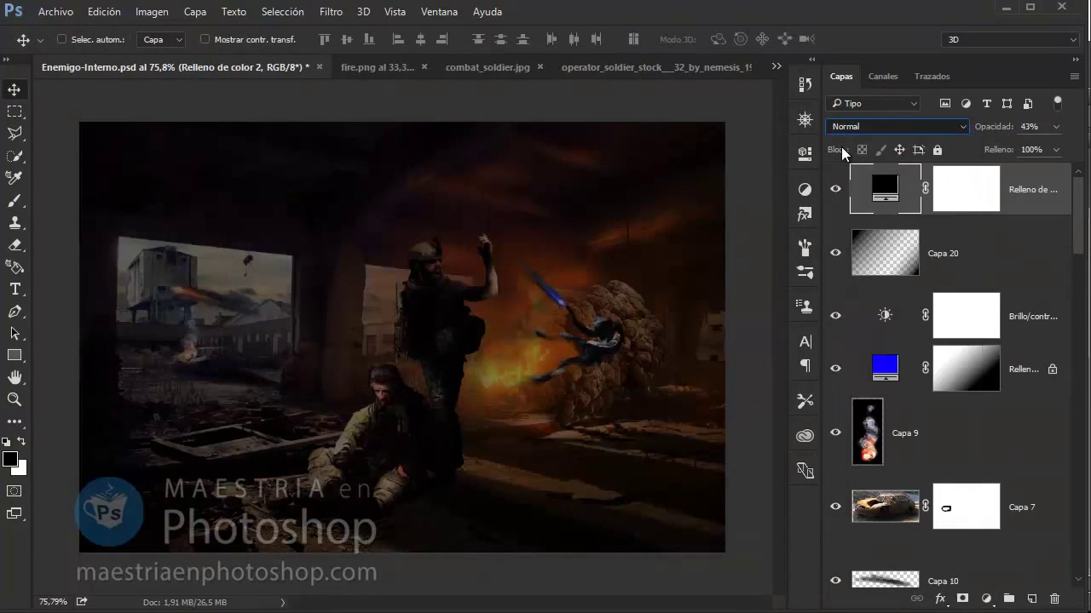
key("Down")
key("Down")
key("Down")
key("Down")
key("Down")
key("Down")
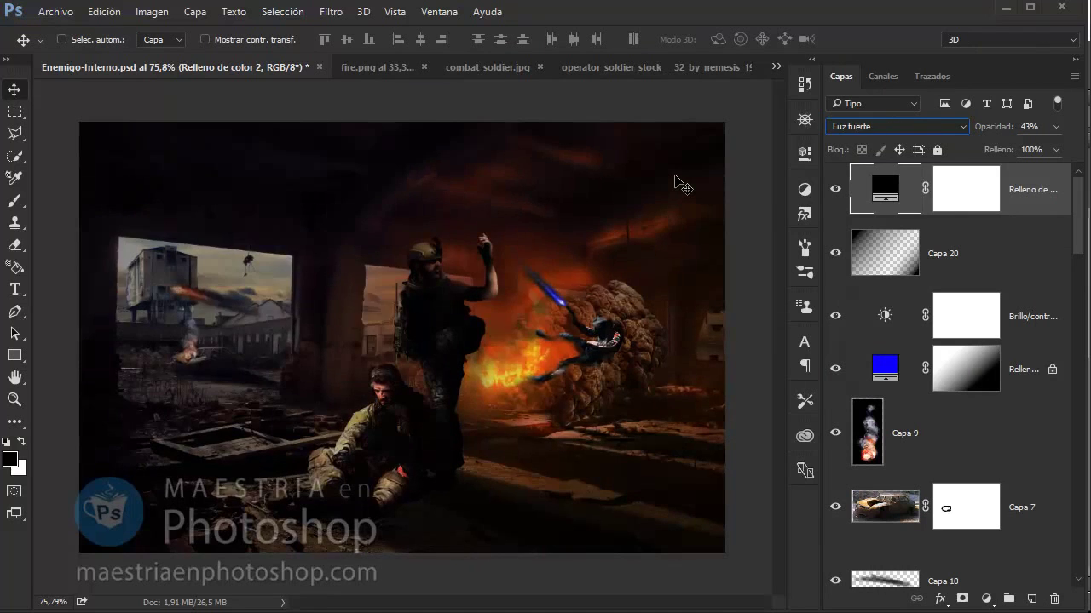
key("Down")
key("Down")
key("Down")
key("Down")
key("Down")
key("Down")
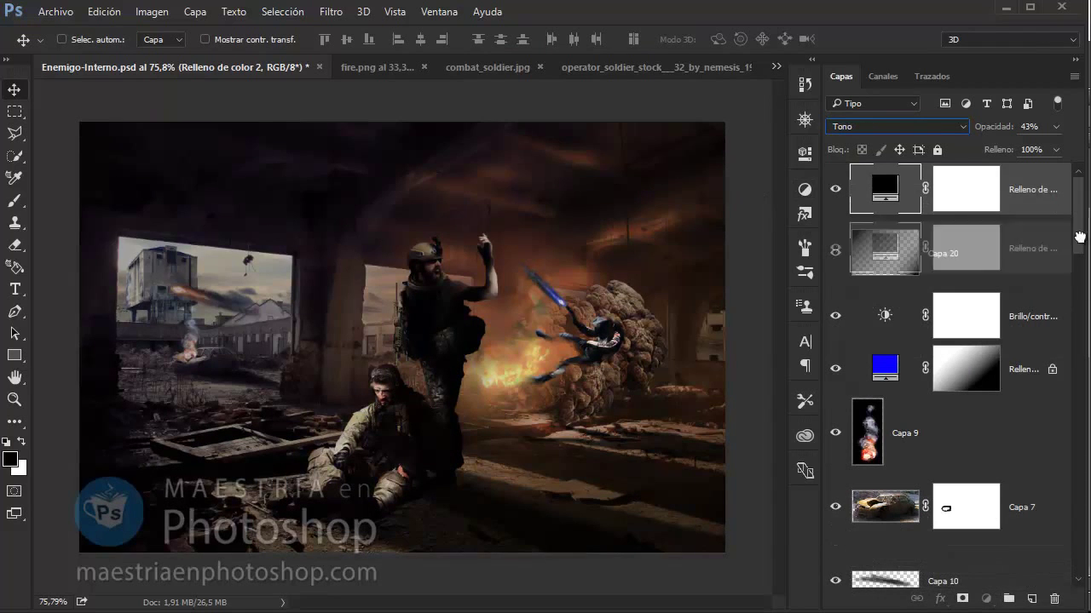
Try red and other fill hues, cancel keeping black, then delete the fill layer
double_click(888, 189)
left_click_drag(540, 112, 872, 105)
left_click(860, 139)
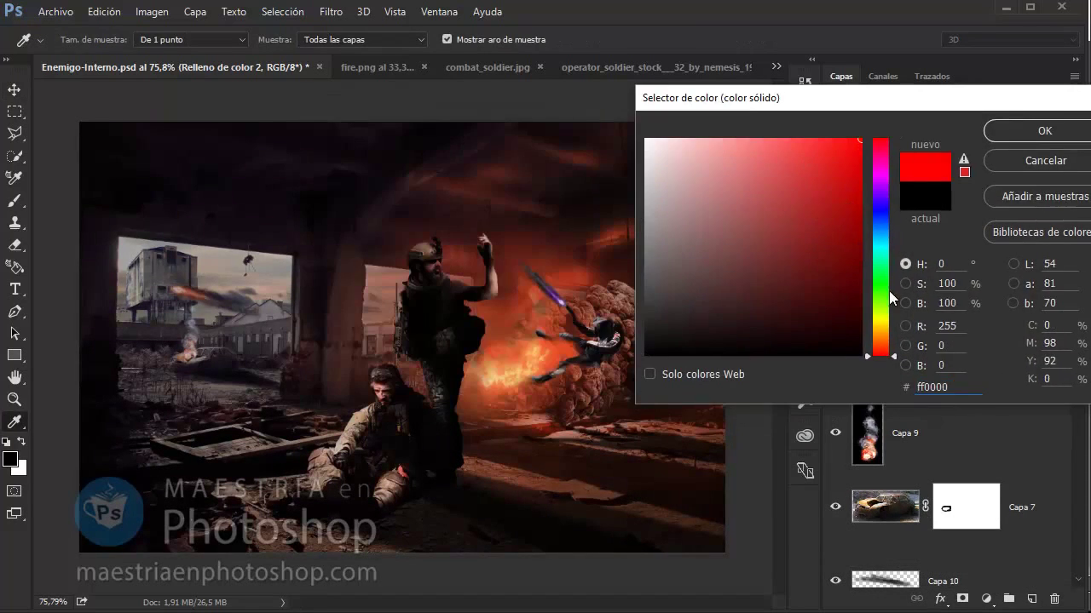
mouse_move(880, 354)
left_mouse_down()
mouse_move(884, 334)
mouse_move(861, 289)
mouse_move(881, 206)
left_mouse_up()
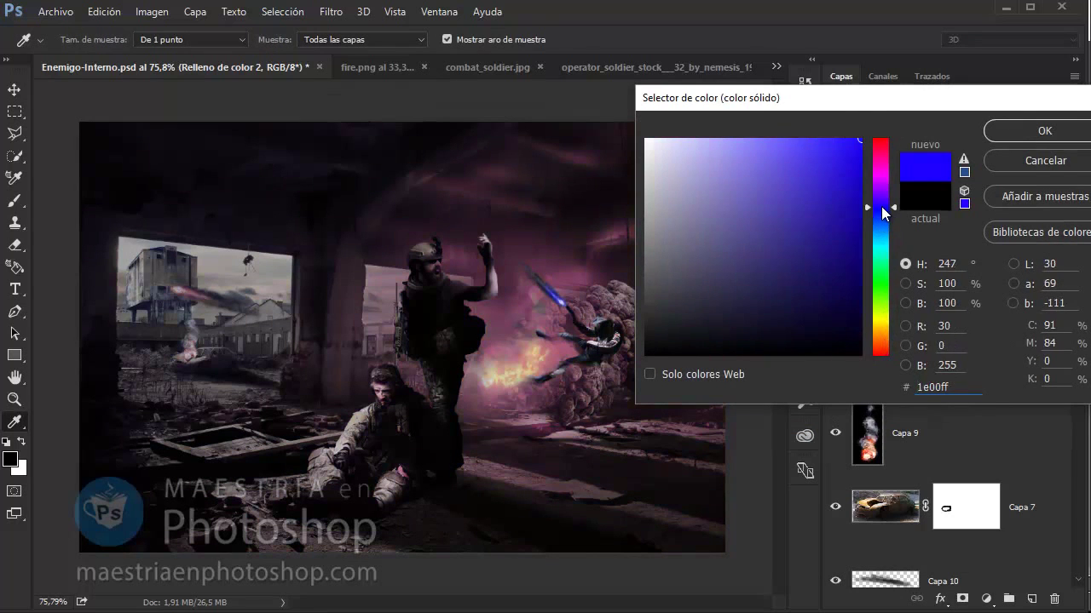
left_click(1041, 160)
left_click_drag(1057, 207, 1057, 601)
Switch off the Capa 20 vignette and zoom in on the soldiers
left_click(834, 204)
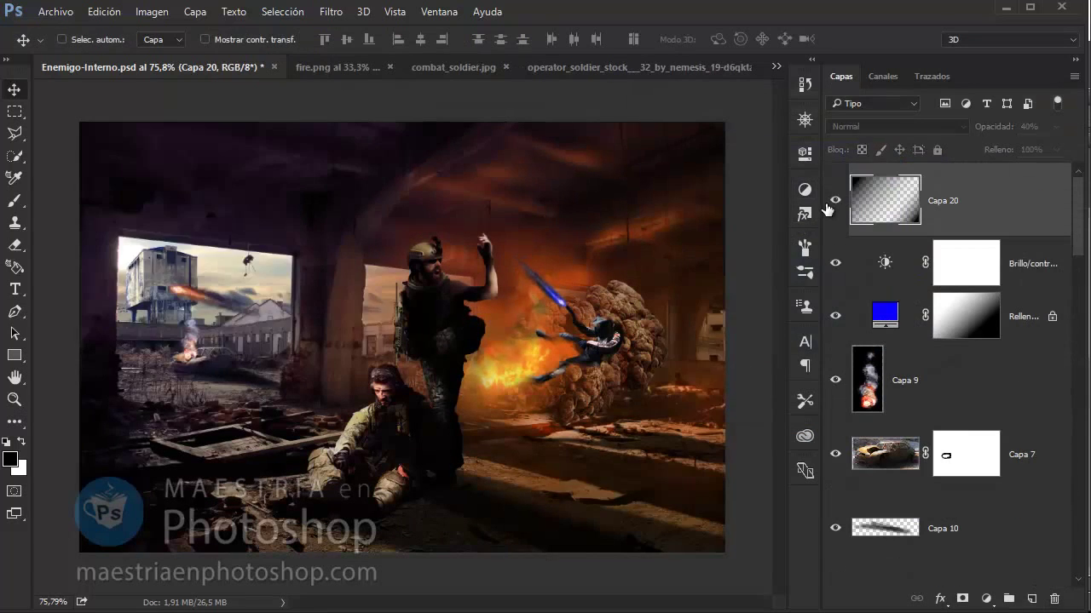
left_click(834, 204)
key("z")
mouse_move(473, 449)
left_mouse_down()
mouse_move(503, 458)
mouse_move(404, 318)
left_mouse_up()
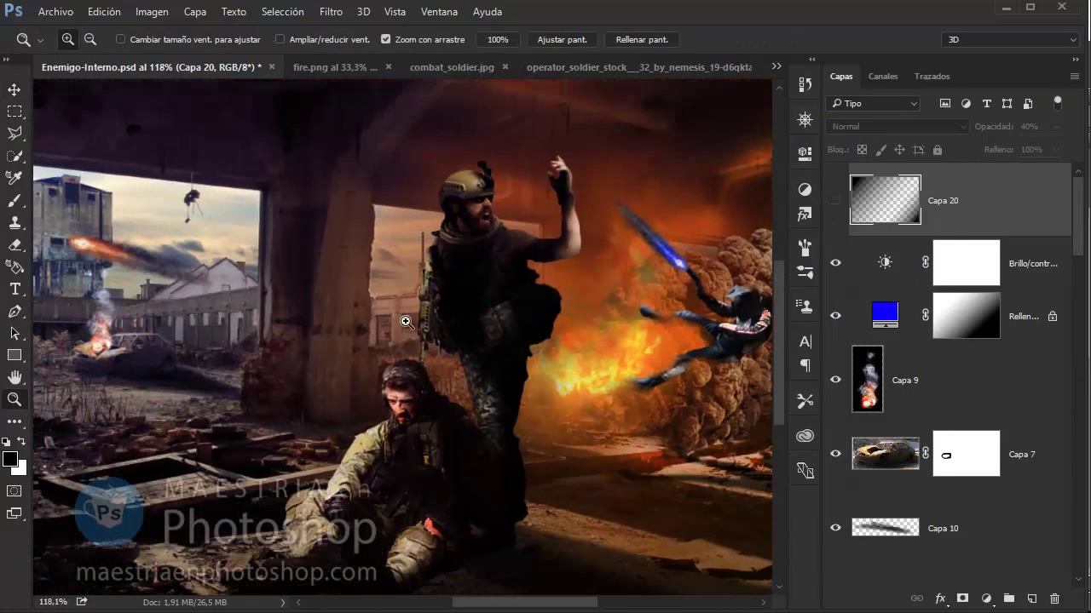
Lower the soldier's shading layer Capa 17 to 72% opacity
key("v")
left_click(171, 383, "ctrl")
left_click(836, 552)
left_click_drag(992, 128, 959, 133)
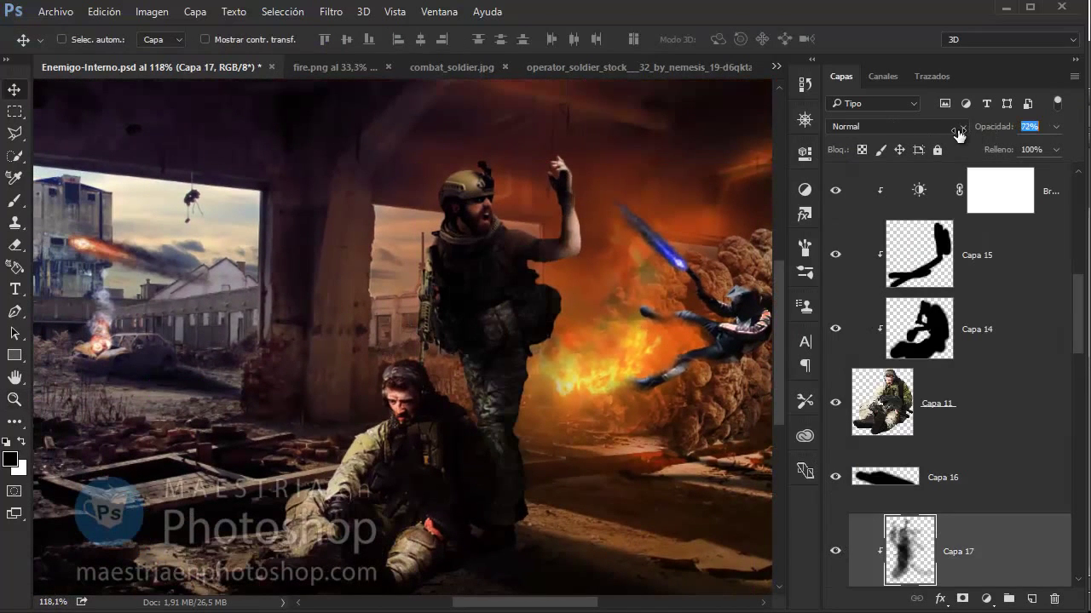
Erase shading on the standing soldier's neck with a 23% opacity eraser
key("e")
right_click(453, 274)
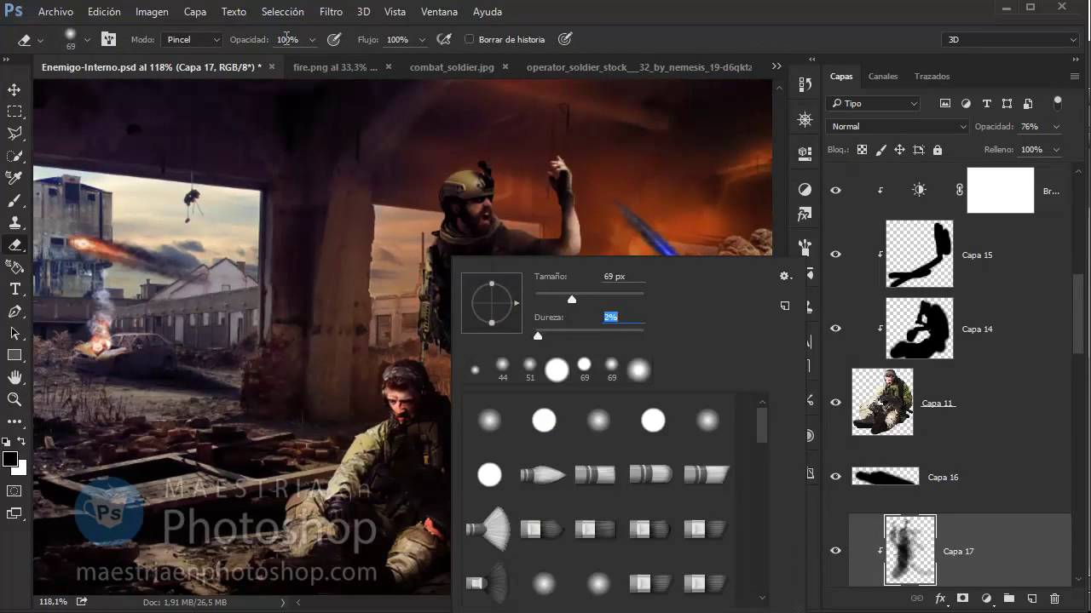
left_click(287, 39)
type("23")
key("Return")
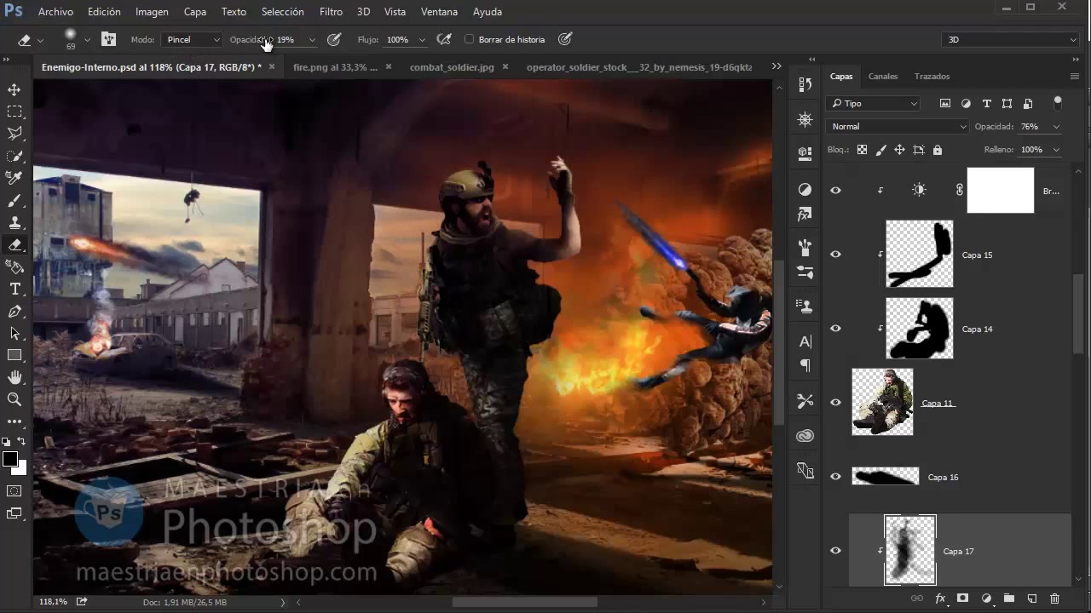
left_click_drag(439, 321, 439, 244)
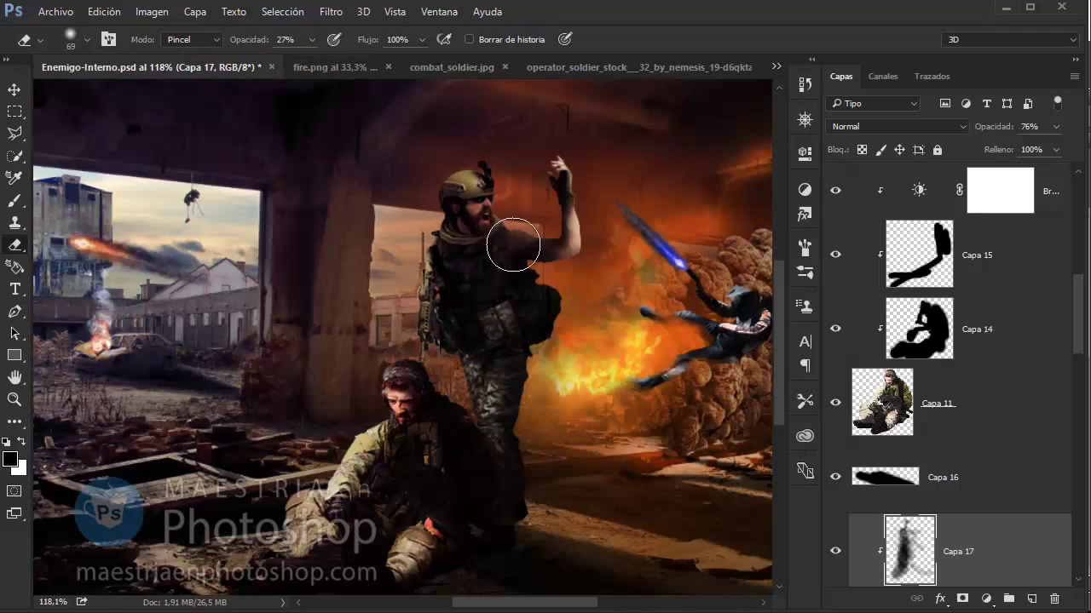
scroll(947, 432, "down", 3)
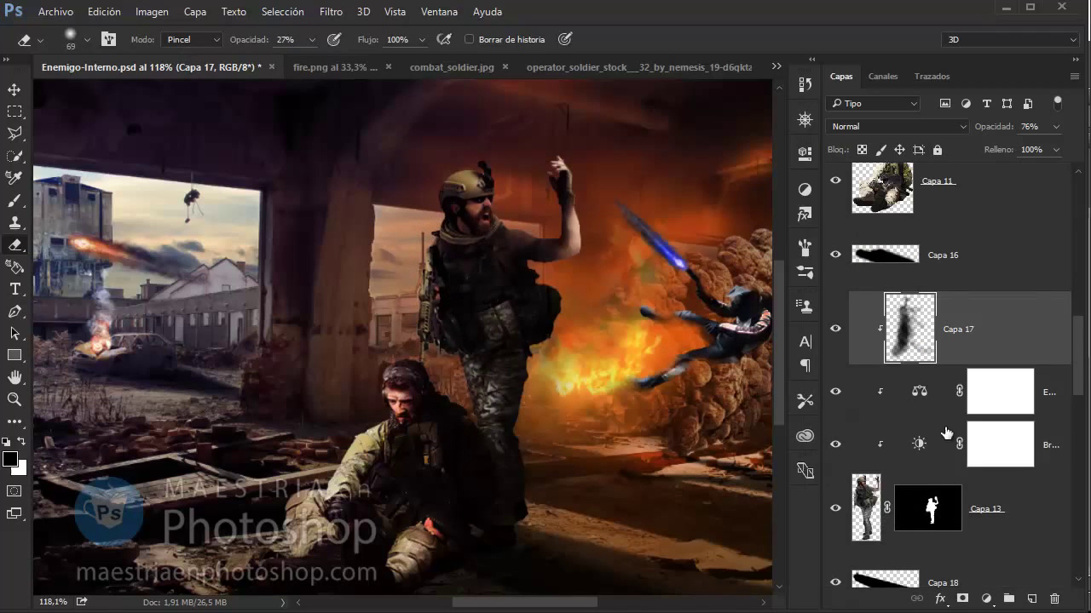
Back on Capa 17, set the Brush to 60% opacity, then select Capa 13
left_click(1018, 445)
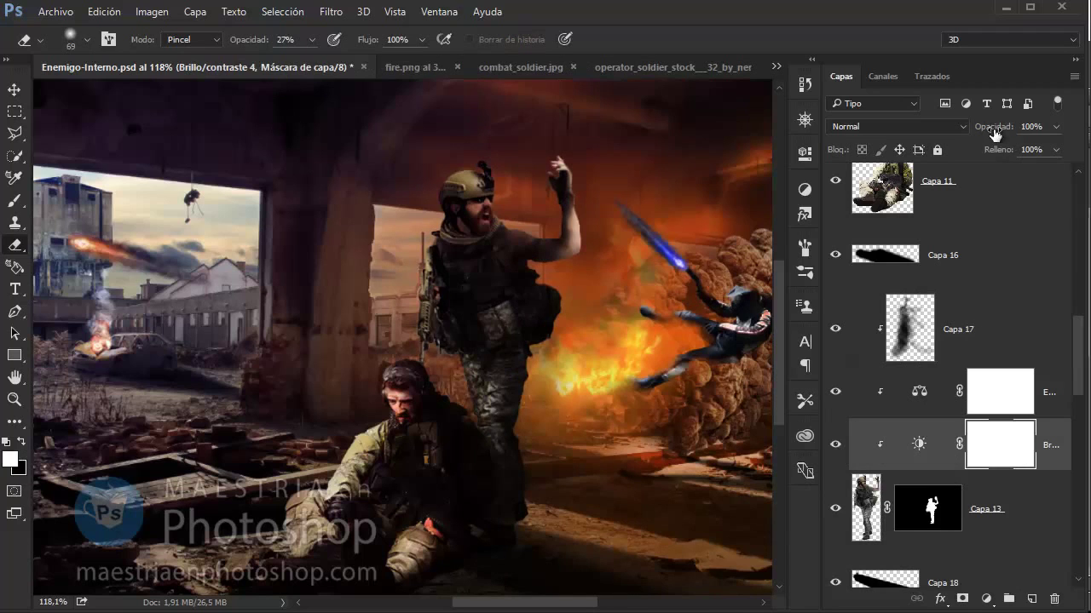
left_click(925, 326)
key("b")
right_click(475, 257)
key("Return")
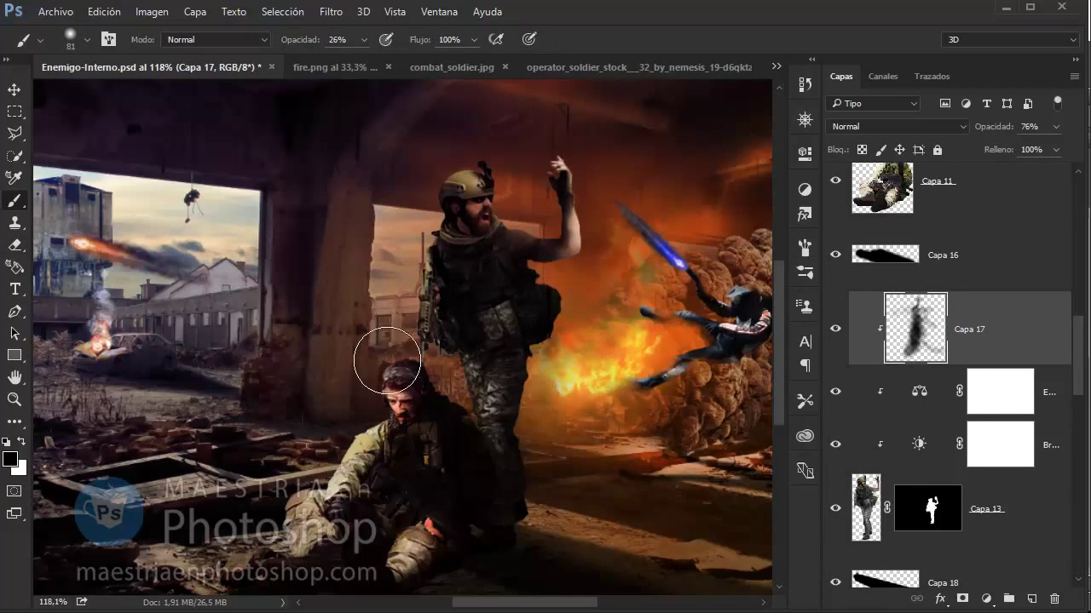
scroll(387, 360, "down", 1)
key("6")
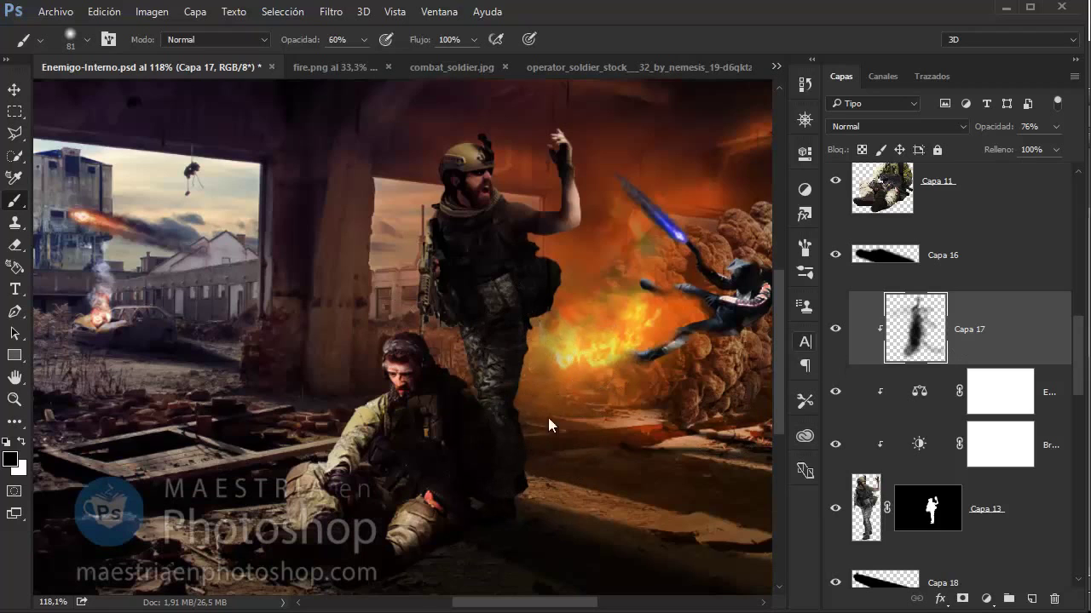
left_click(988, 512)
Try the Dodge tool, zoom to the soldier's legs, and return to Capa 17 with the Brush
left_click(14, 421)
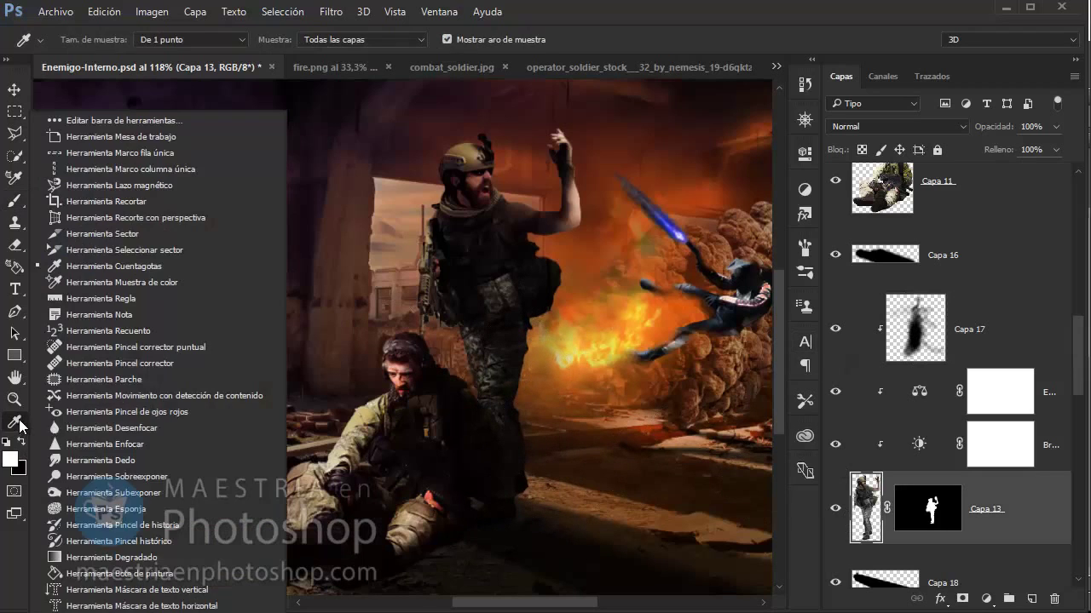
left_click(86, 474)
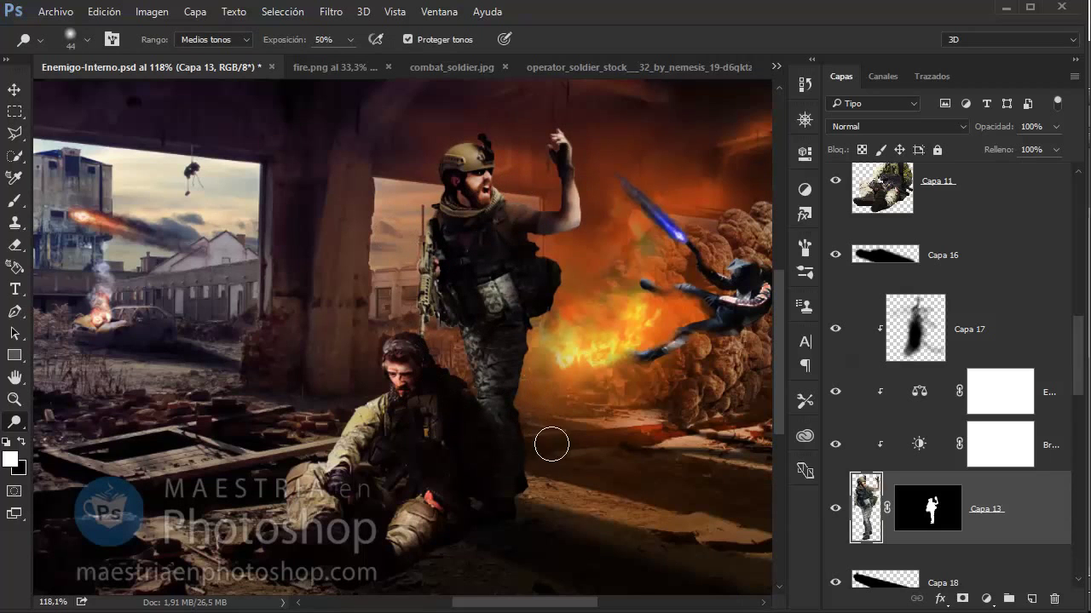
key("z")
left_click(606, 436)
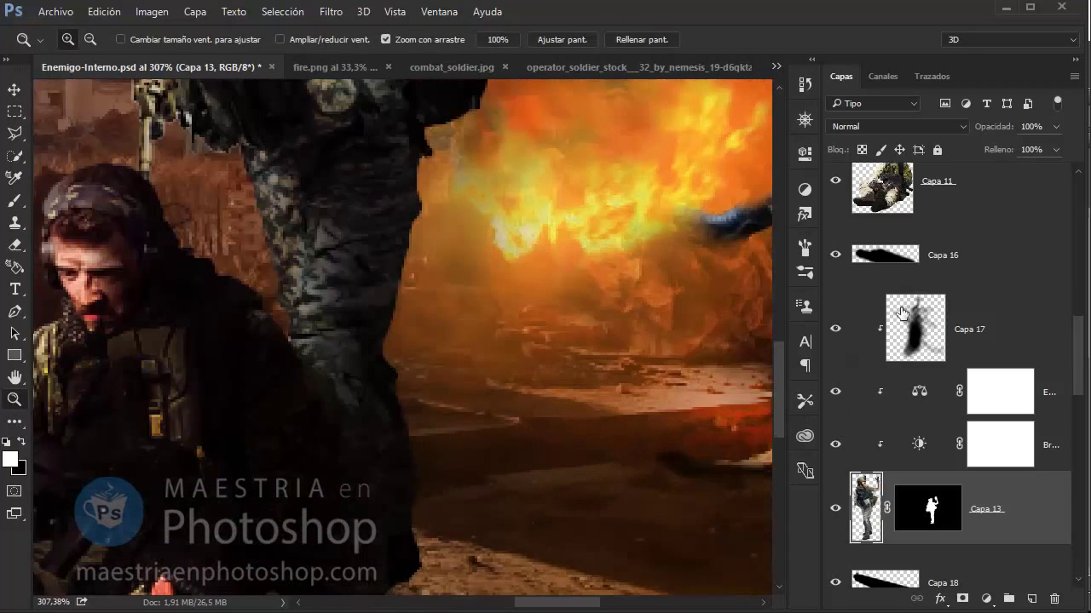
left_click(903, 313)
key("b")
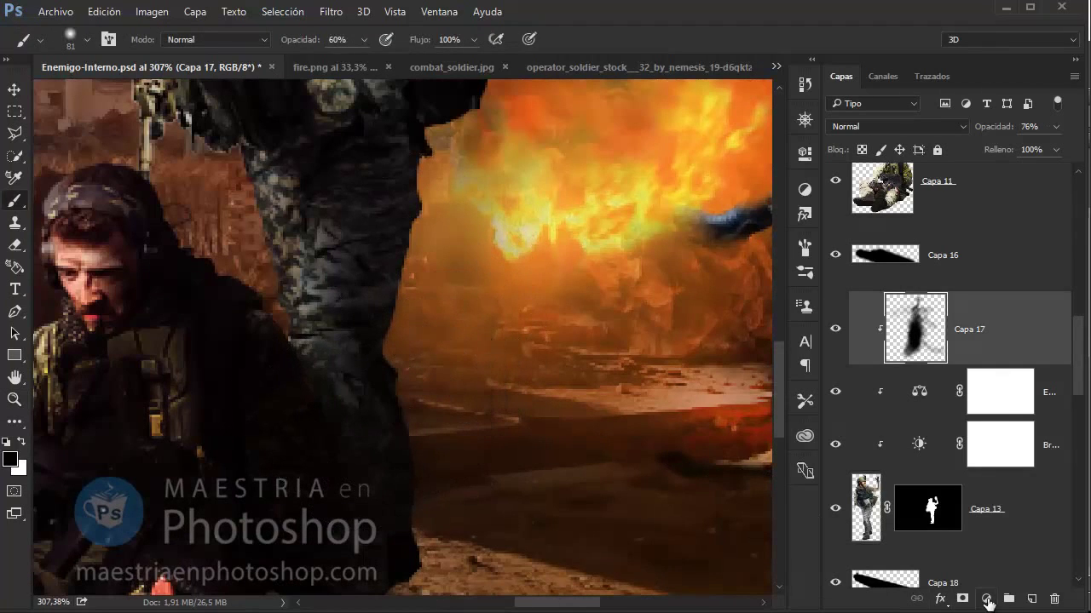
Add Capa 21 above Capa 17 and paint grey shading on the standing soldier
left_click(986, 603)
left_click_drag(367, 477, 360, 409)
scroll(410, 503, "down", 2)
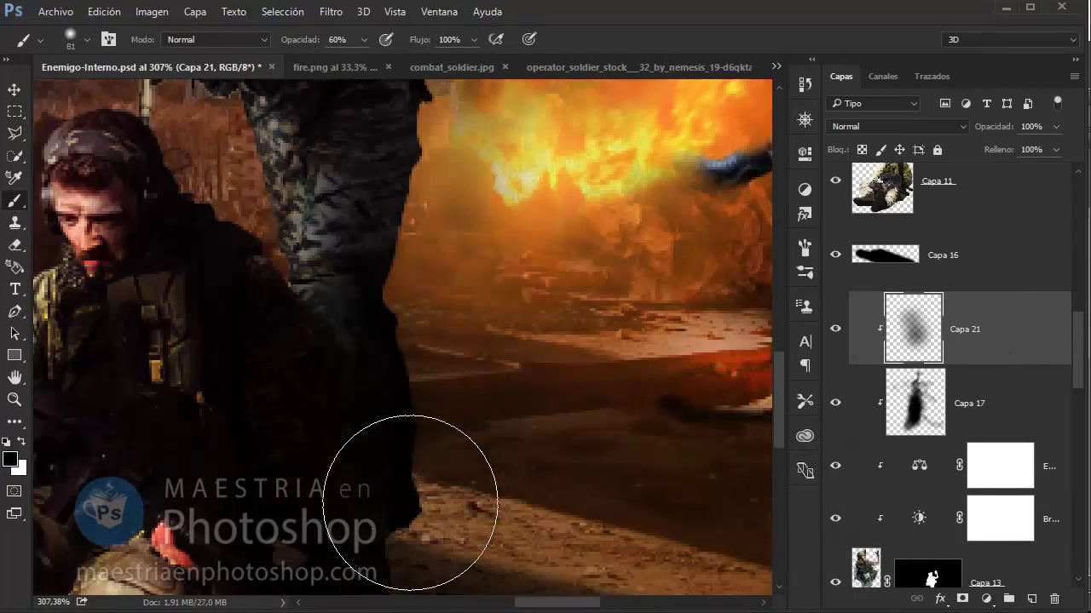
scroll(410, 502, "down", 5)
scroll(954, 383, "down", 4)
Darken the cast shadow at the soldier's feet on Capa 18 with a 39 px brush
left_click(942, 360)
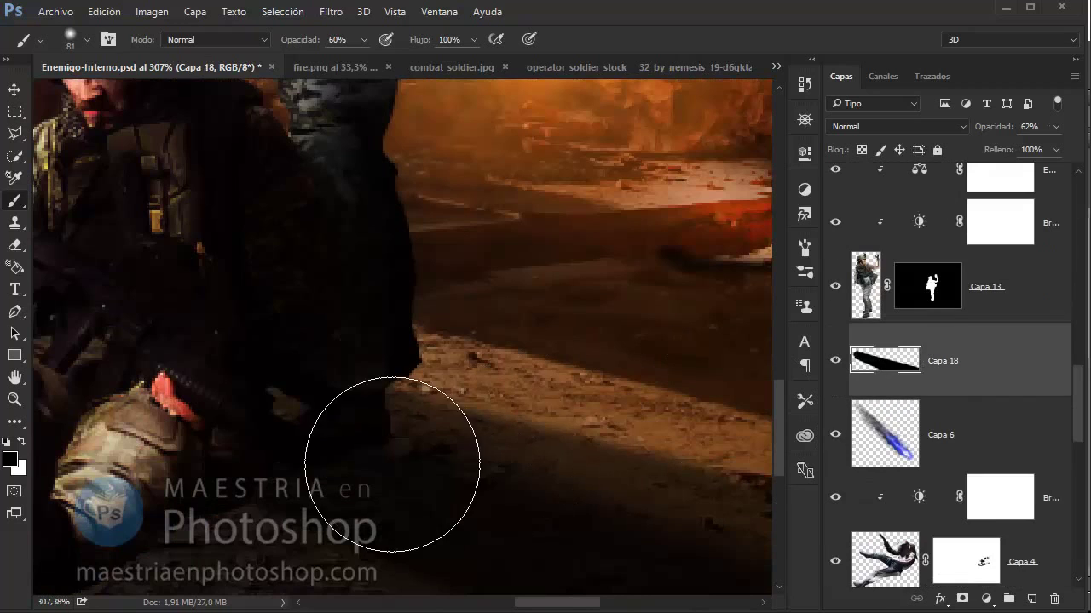
right_click(370, 402)
type("39")
key("Return")
left_click_drag(409, 401, 598, 492)
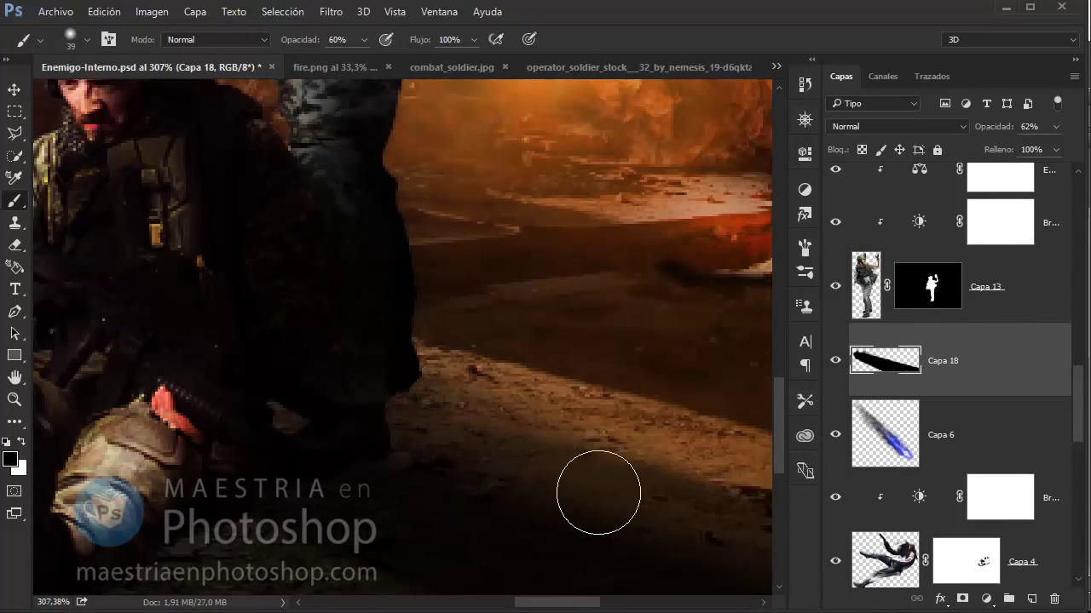
Zoom in around the two soldiers and reselect the Capa 18 shadow layer
key("z")
mouse_move(438, 432)
left_mouse_down()
mouse_move(382, 451)
mouse_move(690, 465)
left_mouse_up()
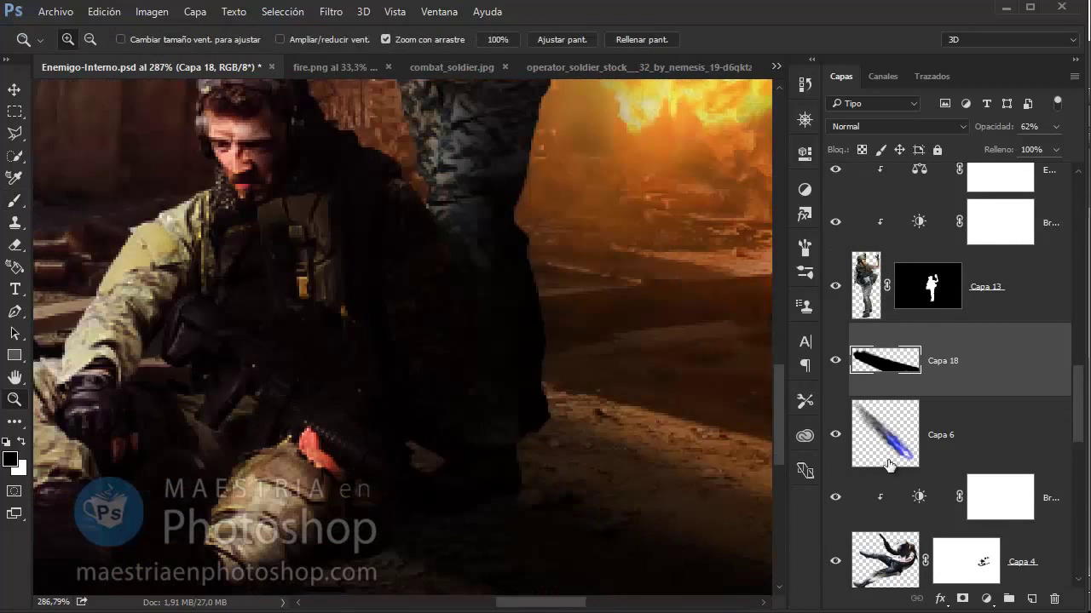
scroll(892, 453, "up", 4)
left_click(954, 329)
key("b")
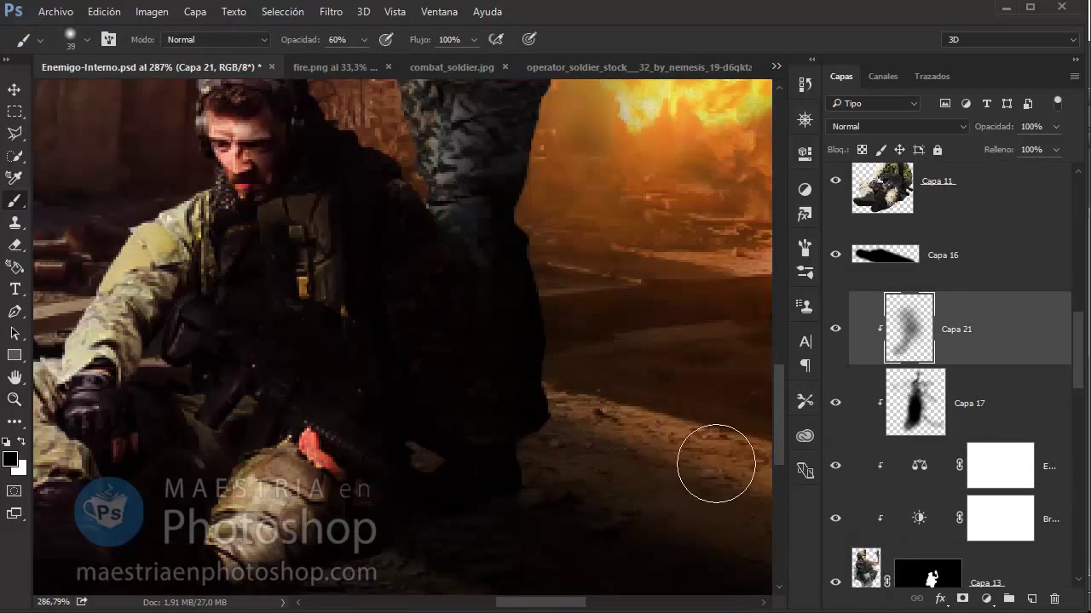
scroll(969, 414, "down", 1)
scroll(969, 414, "down", 2)
left_click(969, 426)
On new Capa 22, paint a soft dark cast shadow across the ground beside both soldiers
left_click(1031, 599)
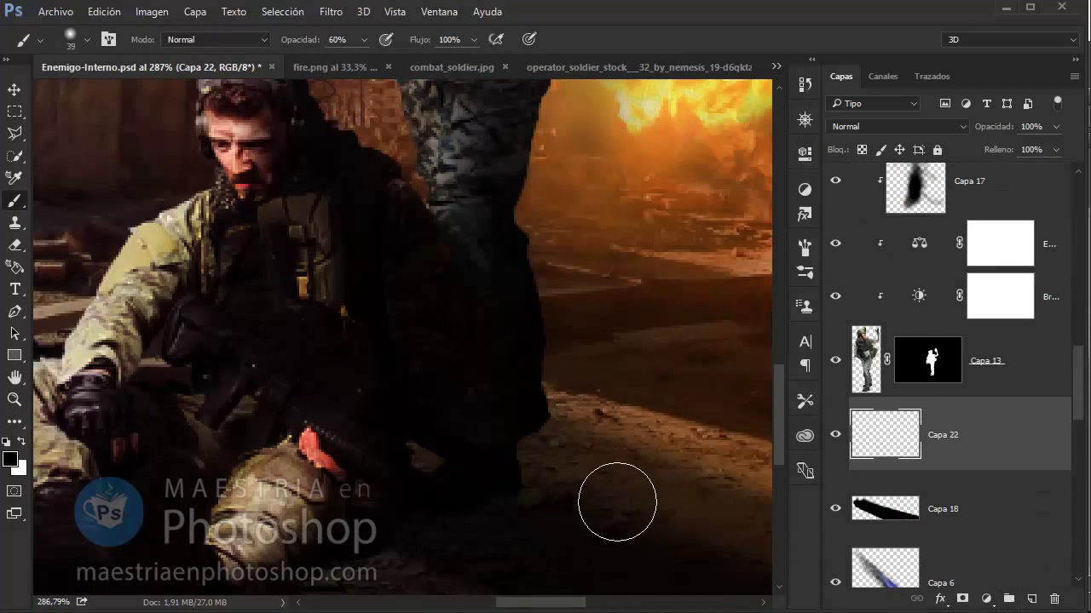
mouse_move(520, 451)
left_mouse_down()
mouse_move(721, 537)
mouse_move(563, 444)
left_mouse_up()
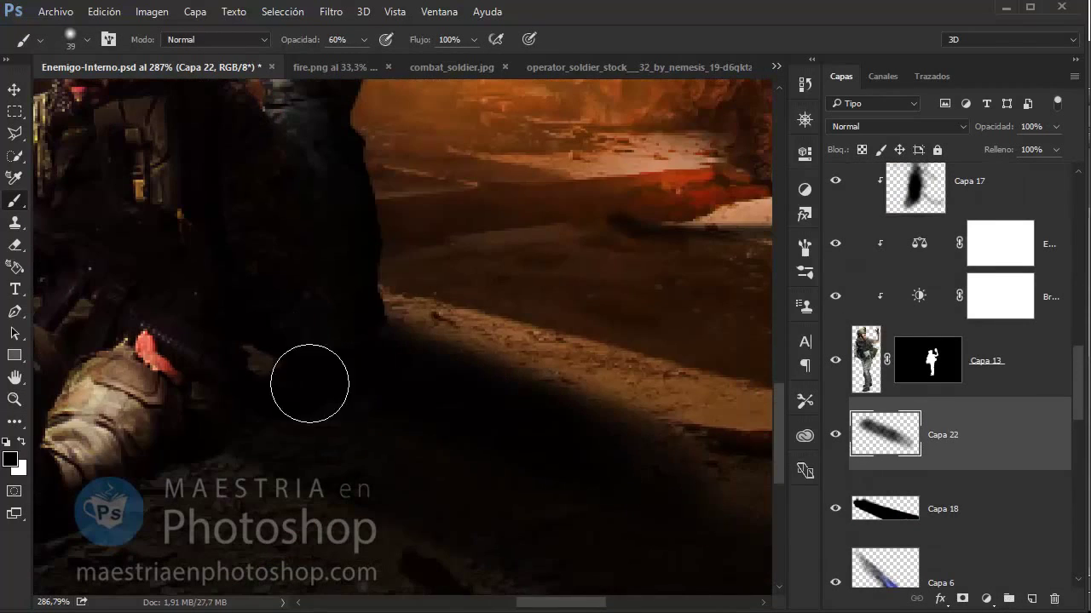
left_click_drag(309, 383, 499, 336)
left_click_drag(202, 304, 554, 426)
left_click(597, 426, "ctrl+alt")
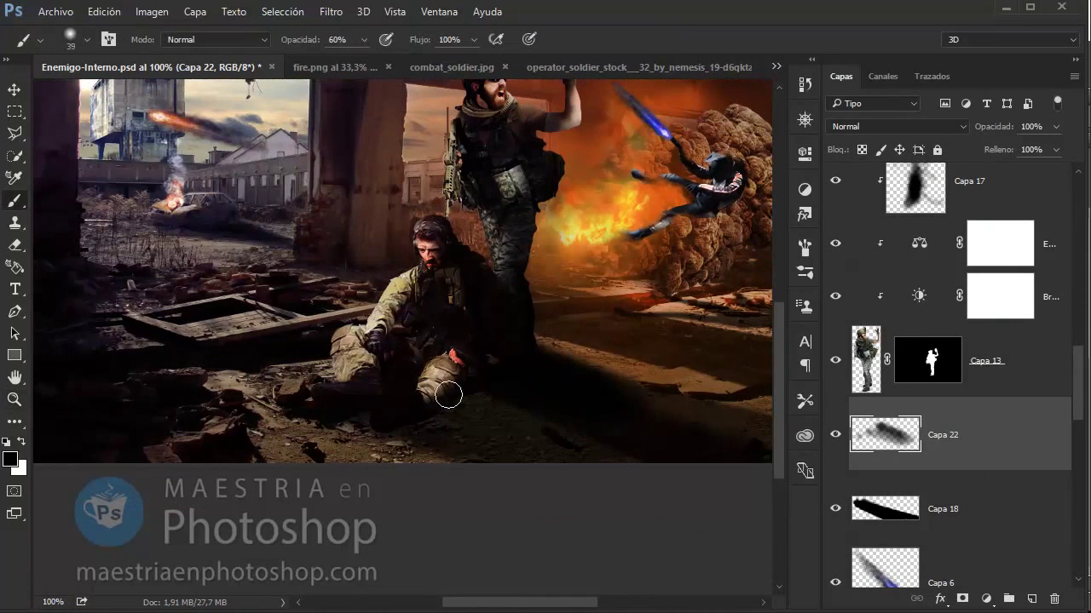
mouse_move(448, 396)
left_mouse_down()
mouse_move(608, 446)
mouse_move(472, 421)
left_mouse_up()
mouse_move(541, 425)
left_mouse_down()
mouse_move(409, 382)
mouse_move(522, 424)
left_mouse_up()
Set the Capa 22 ground shadow layer to 70% opacity
key("v")
key("7")
left_click(861, 519)
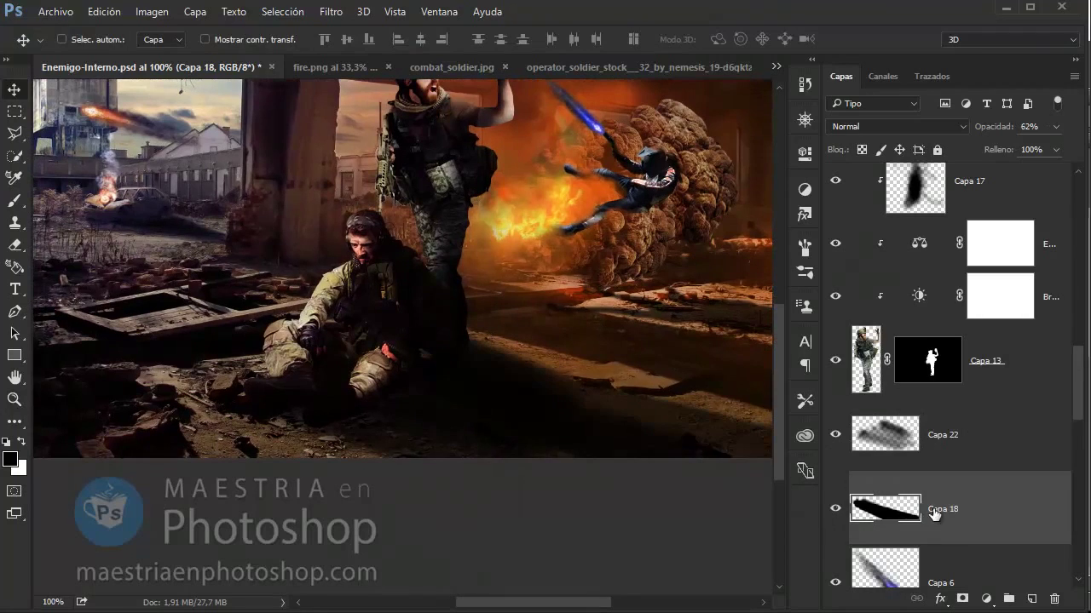
key("b")
left_click_drag(612, 535, 586, 531)
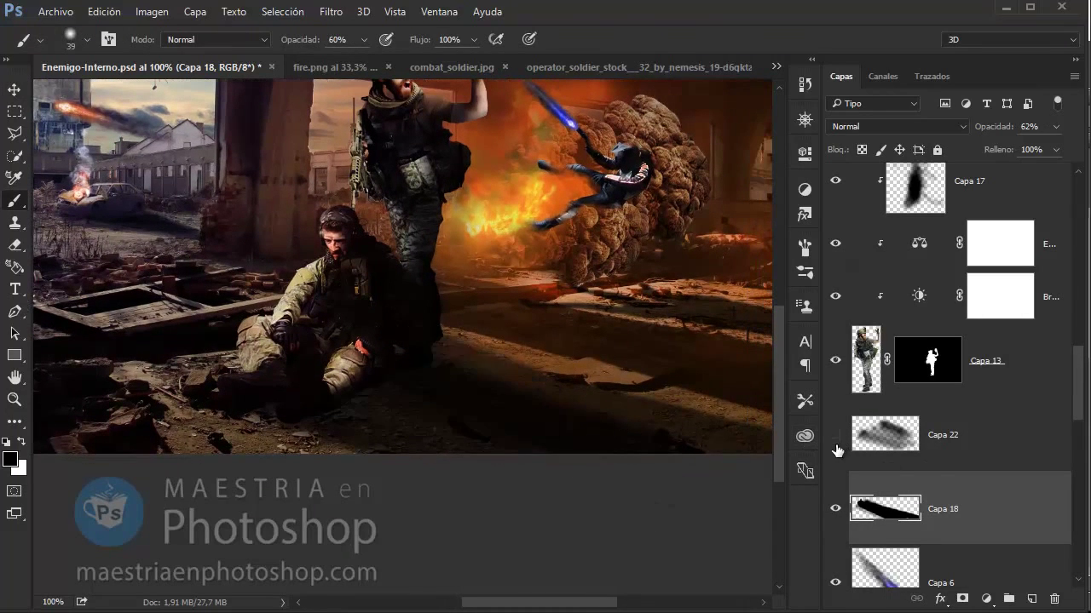
left_click(886, 435)
key("v")
Delete Capa 12 copia and erase Capa 12's shadow near the burning debris at 54%
left_click_drag(612, 362, 452, 344)
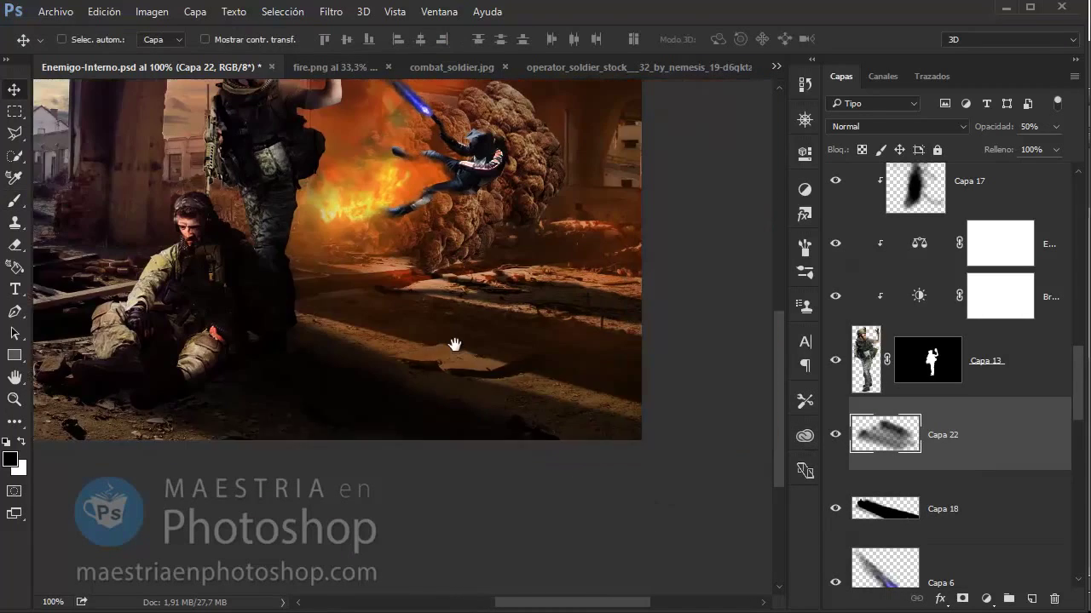
left_click(555, 305, "ctrl")
key("Delete")
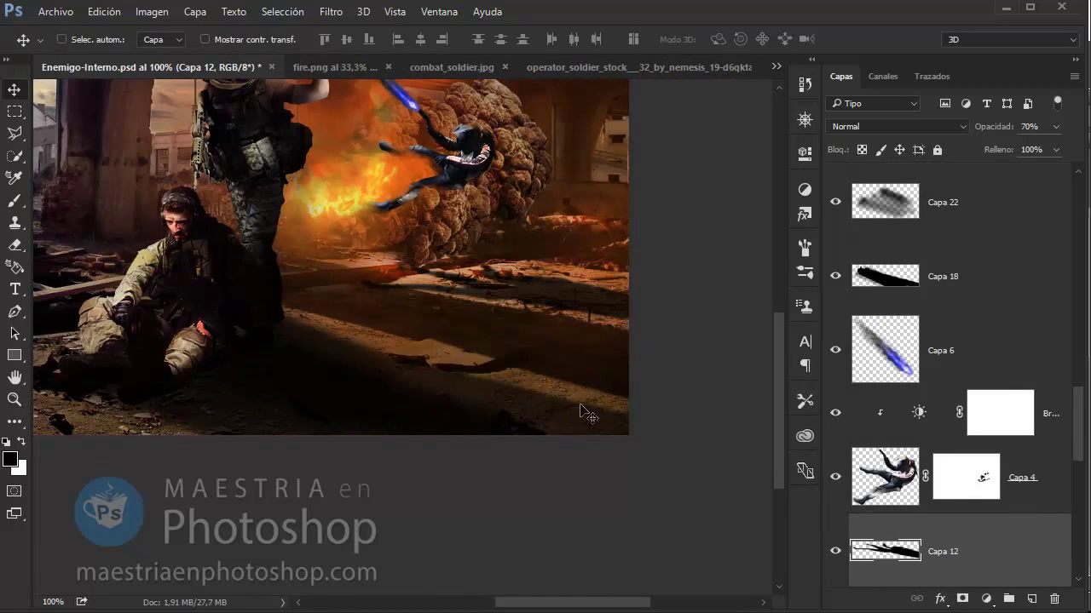
key("e")
key("5")
key("4")
left_click_drag(455, 274, 395, 276)
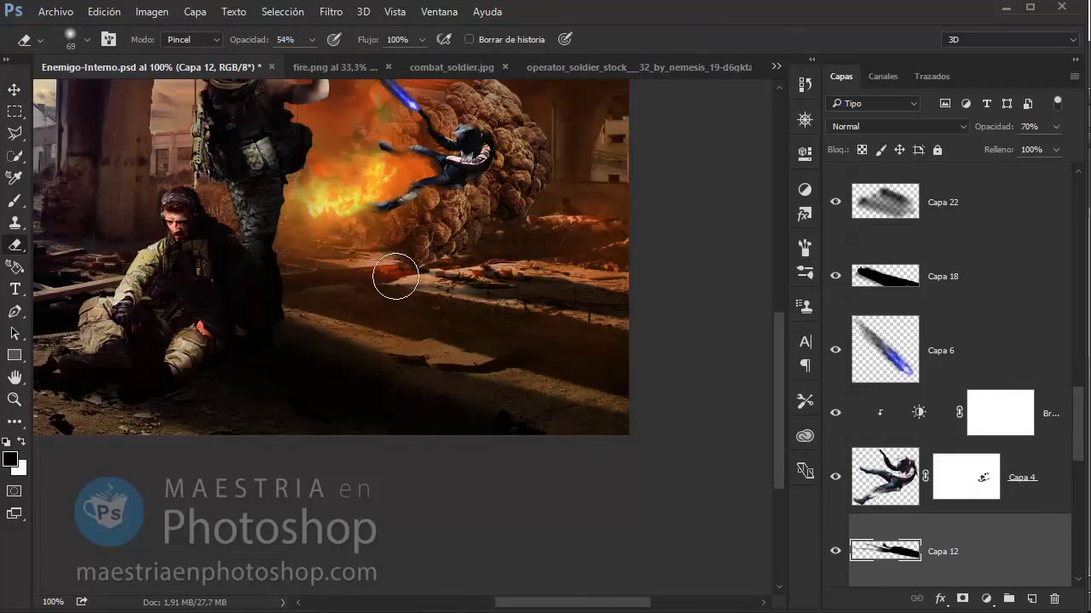
Fit the view and preview the whole composite full screen
key("ctrl+0")
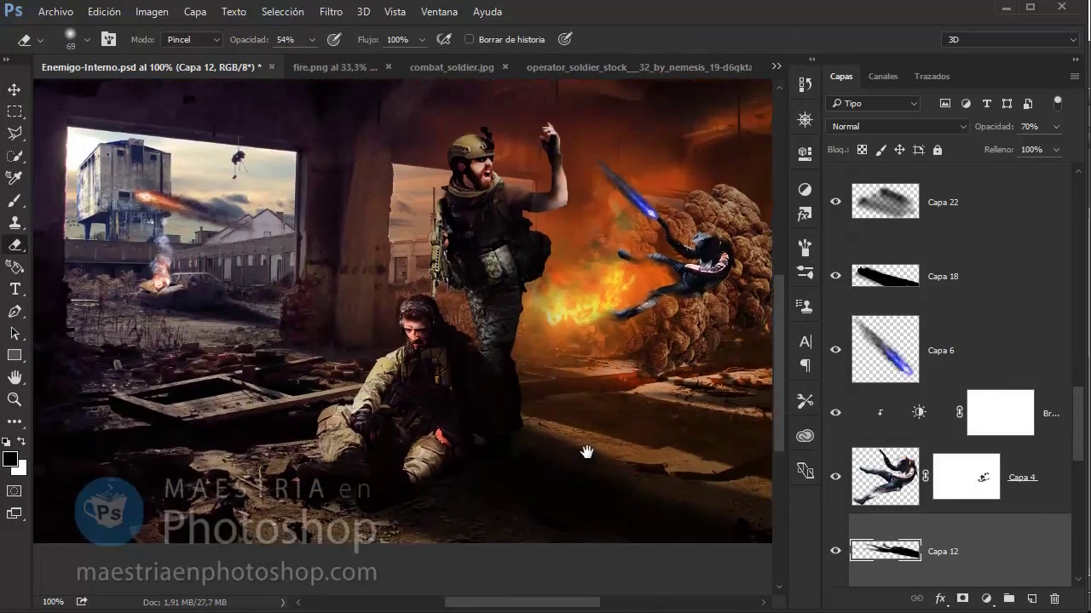
key("z")
mouse_move(555, 358)
left_mouse_down()
mouse_move(434, 454)
mouse_move(438, 434)
left_mouse_up()
key("Tab")
key("ctrl+0")
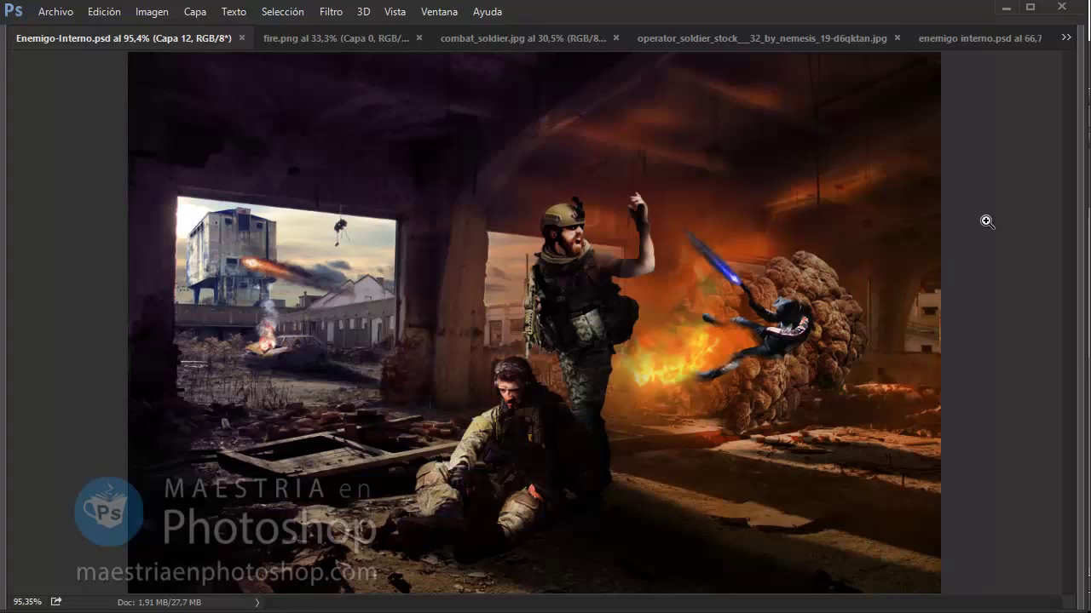
Add new layer Capa 23 filled with black, with fill at 83%
key("Tab")
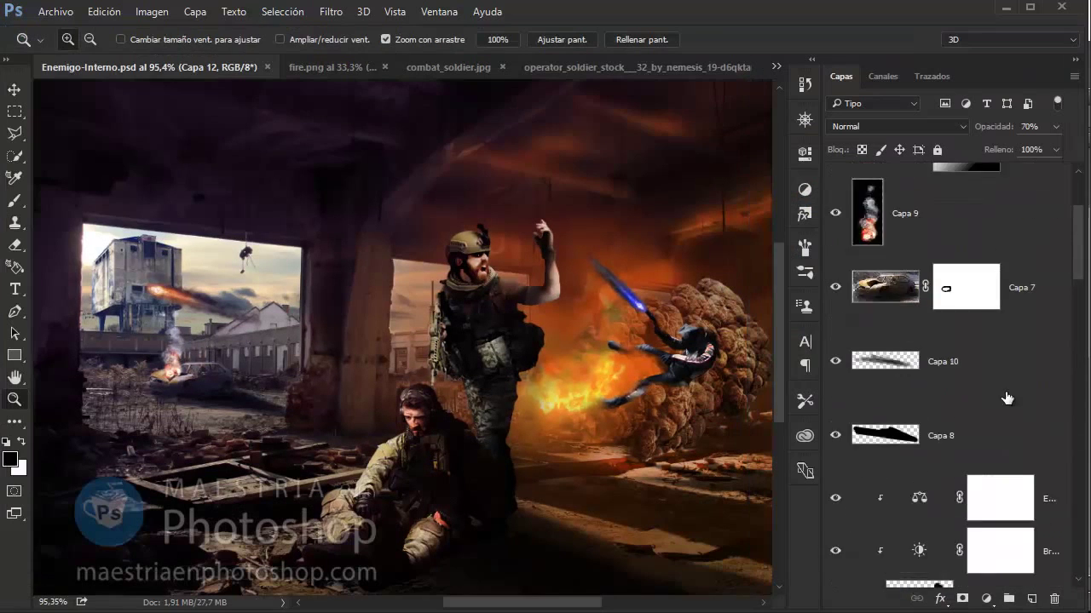
scroll(1006, 395, "up", 5)
left_click(1030, 599)
left_click(104, 12)
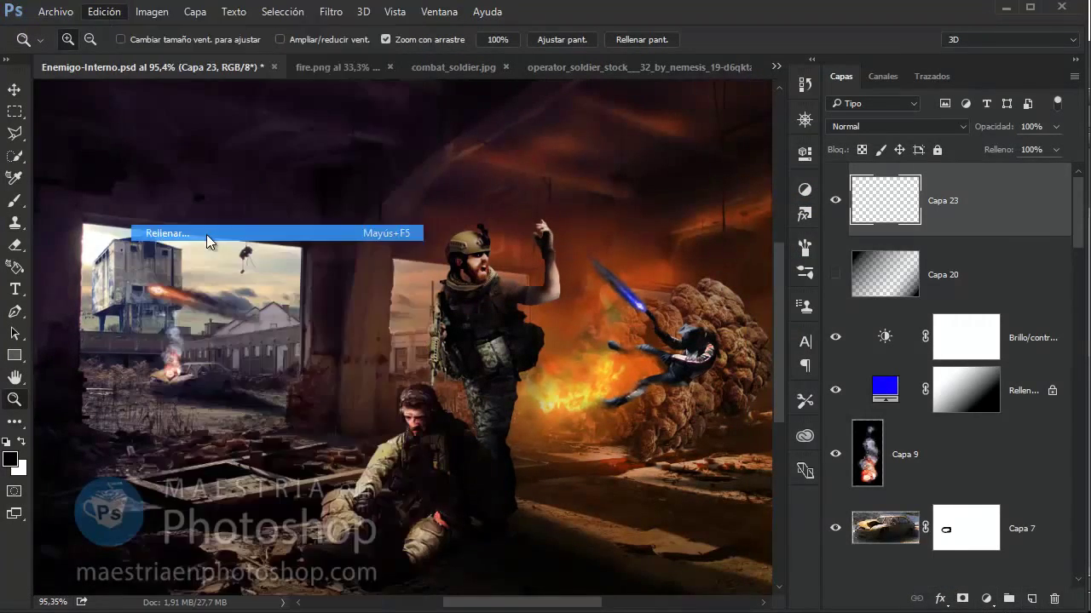
left_click(171, 234)
left_click(592, 170)
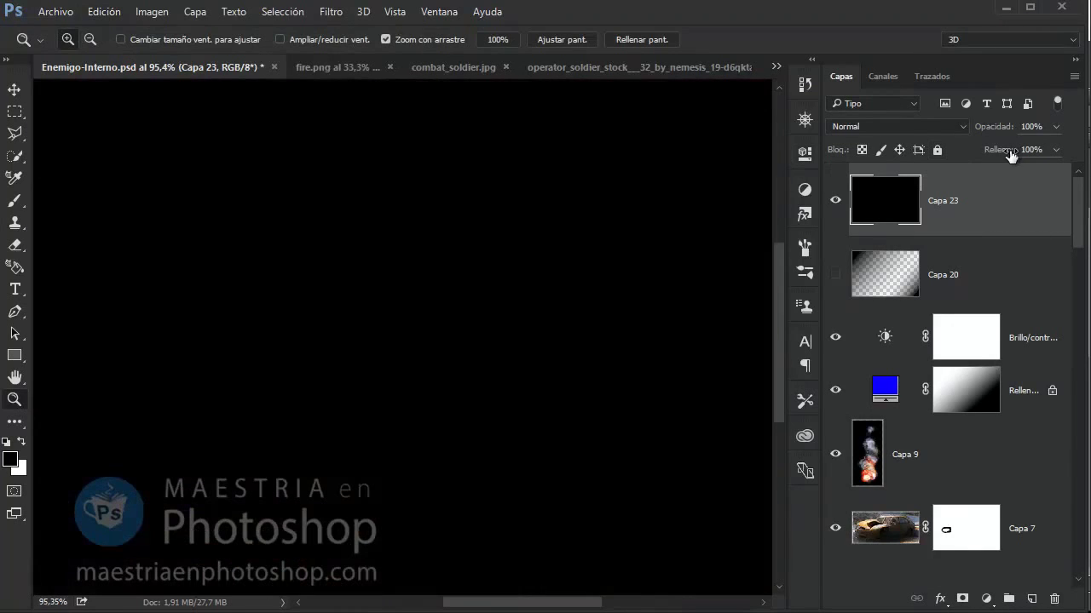
left_click_drag(998, 149, 1014, 149)
Render a 105 mm prime lens flare at brightness 108, centred near the upper left
left_click(331, 12)
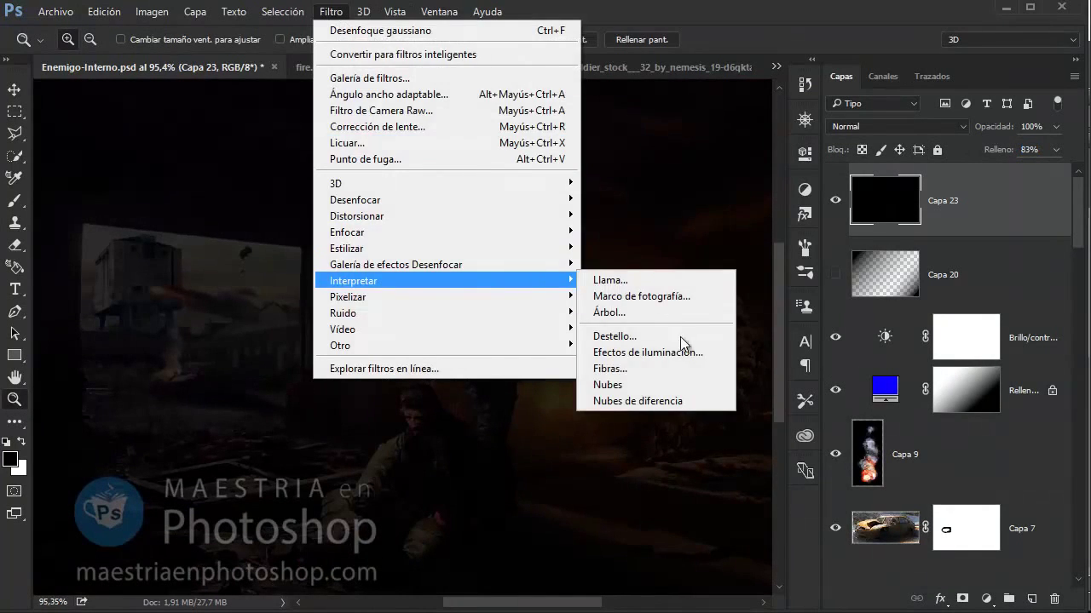
left_click(684, 341)
left_click(404, 223)
left_click(400, 426)
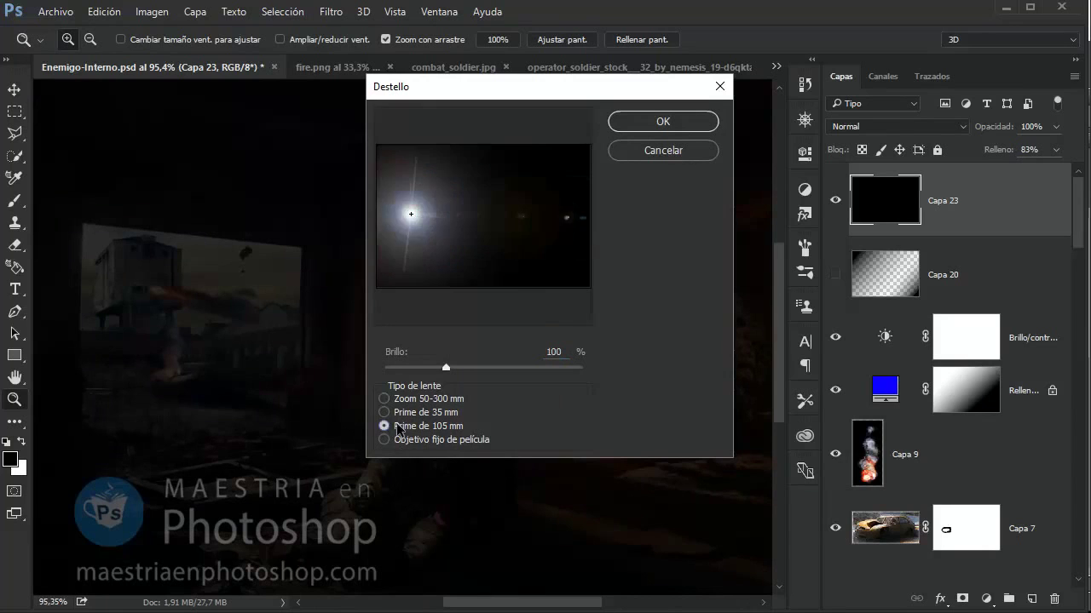
left_click(399, 223)
left_click_drag(400, 224, 394, 209)
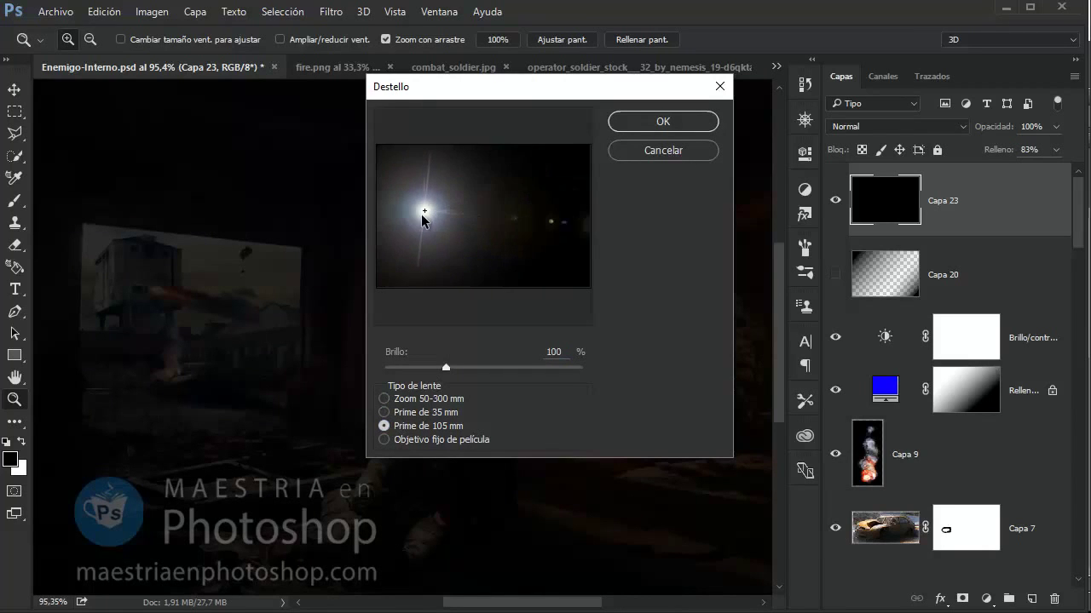
left_click(446, 369)
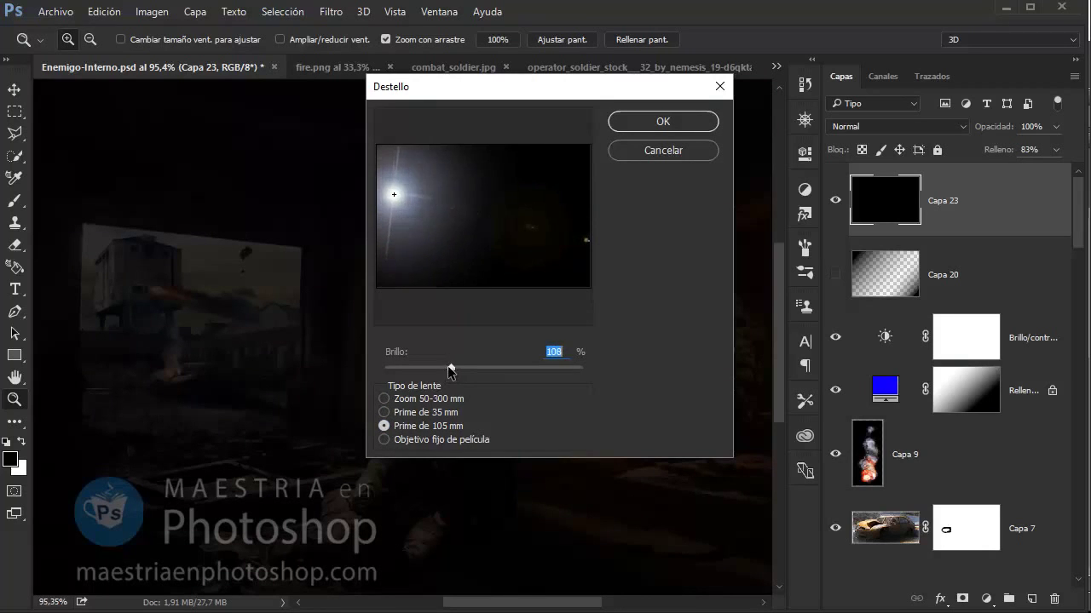
key("Return")
left_click(924, 125)
Cycle Capa 23's flare through blend modes, settling on Trama to light the left window
key("Down")
key("Down")
key("Down")
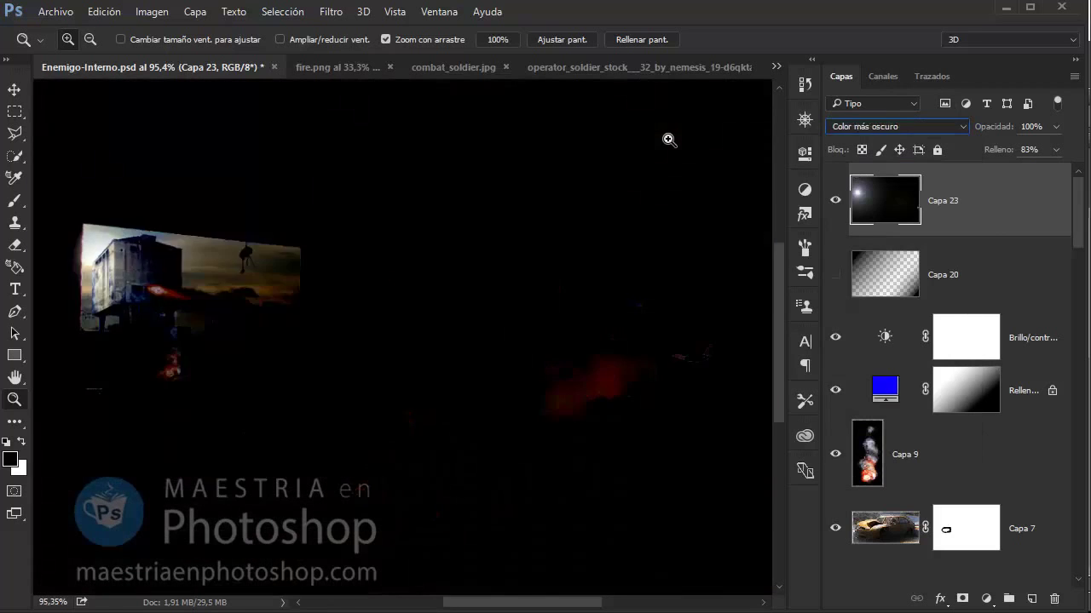
key("Down")
key("Down")
key("Down")
key("Down")
key("Down")
key("Down")
key("Down")
key("Down")
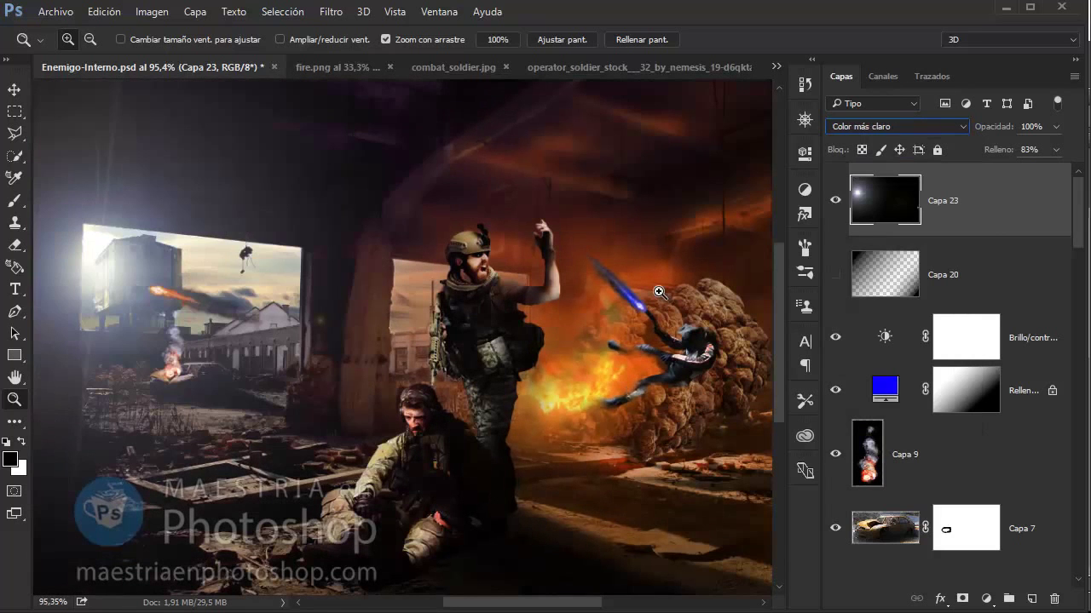
left_click_drag(631, 291, 590, 304)
left_click(900, 128)
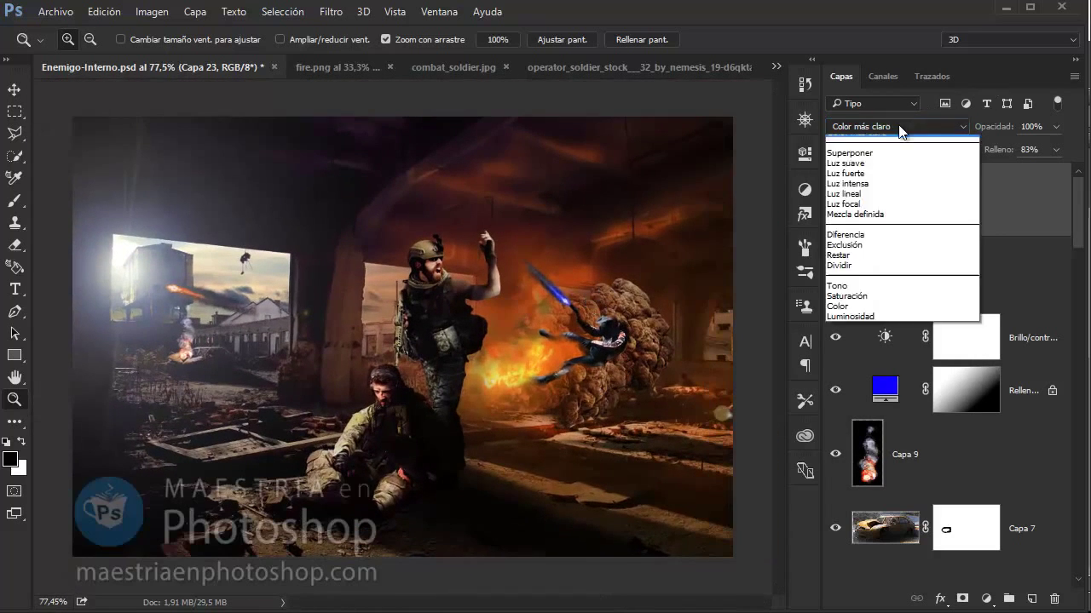
key("Down")
key("Down")
key("Down")
key("Down")
key("Down")
key("Down")
key("Down")
key("Down")
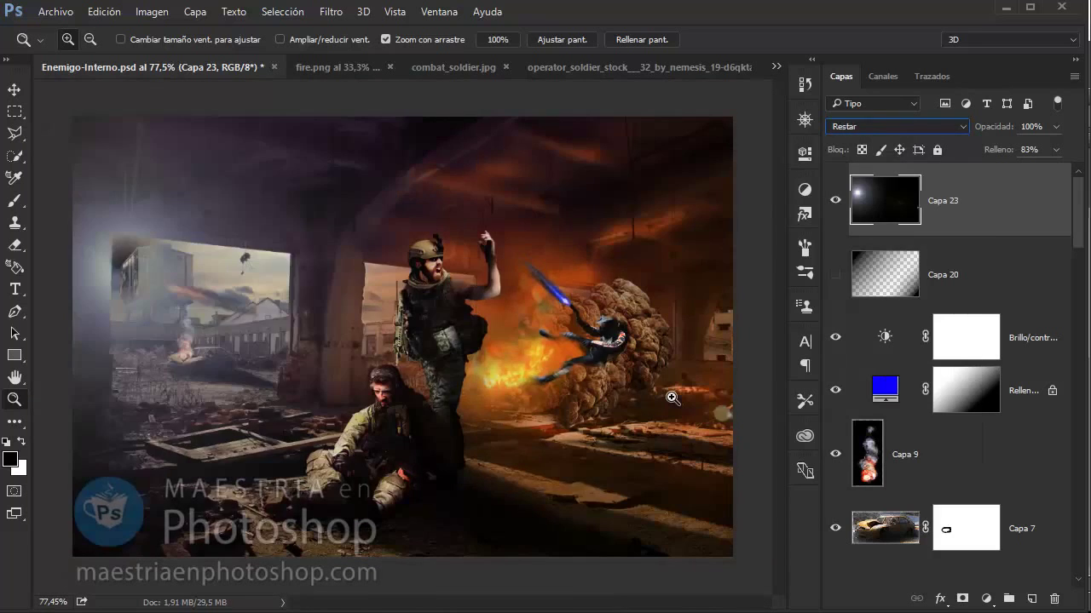
key("Down")
key("Down")
key("Down")
key("Down")
key("Down")
key("Down")
key("Down")
key("Down")
key("Down")
key("Down")
key("Down")
key("Down")
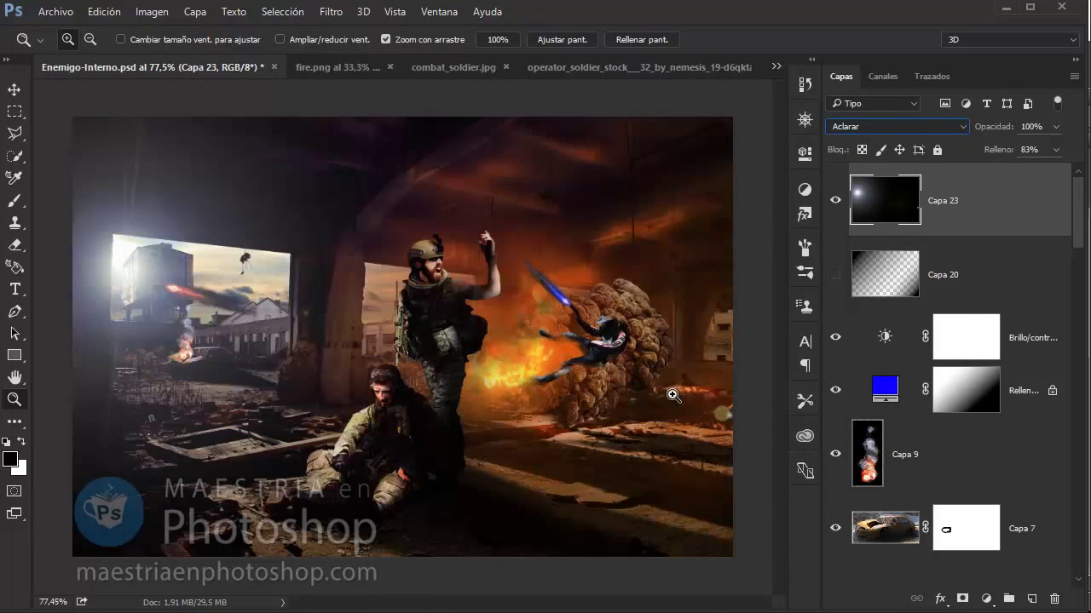
key("Down")
key("Down")
key("Down")
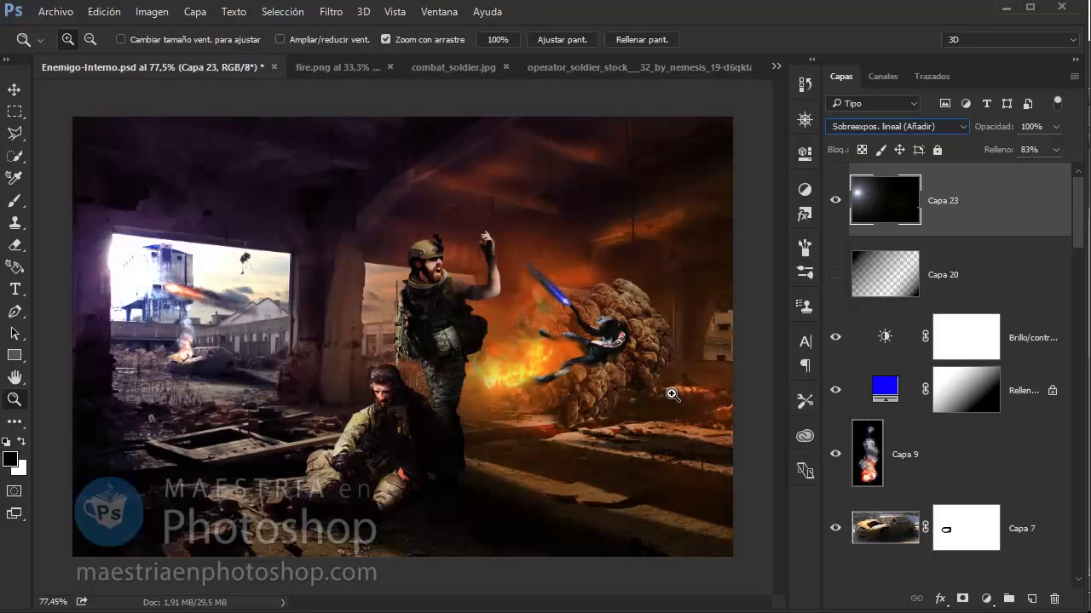
key("Down")
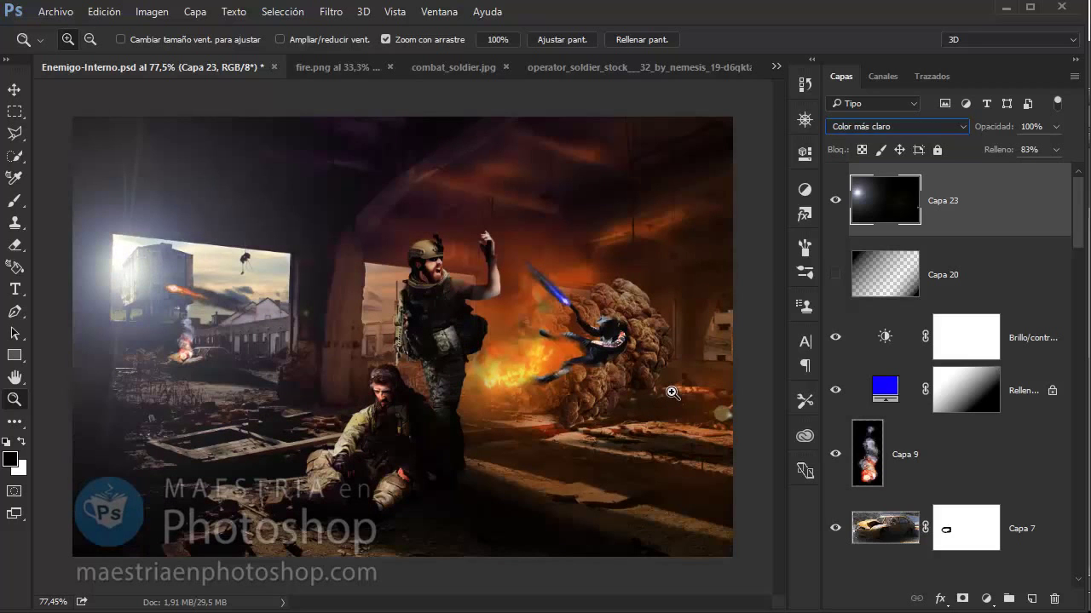
key("Up")
key("Up")
key("Up")
left_click_drag(101, 272, 409, 359)
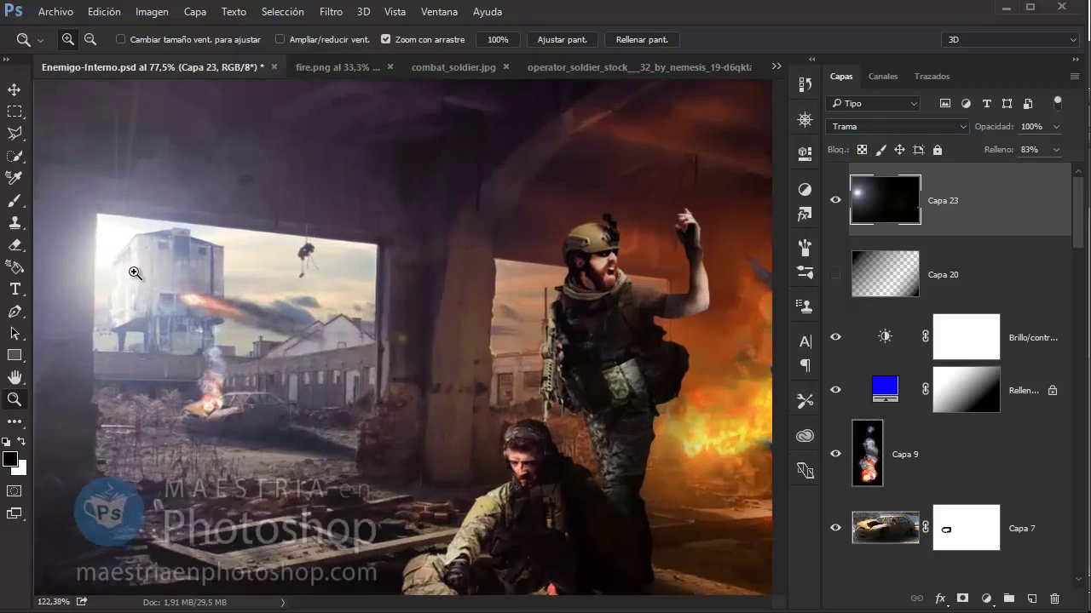
Add a layer mask to Capa 23 and test a dark gradient along the left edge
left_click(962, 599)
left_click(14, 421)
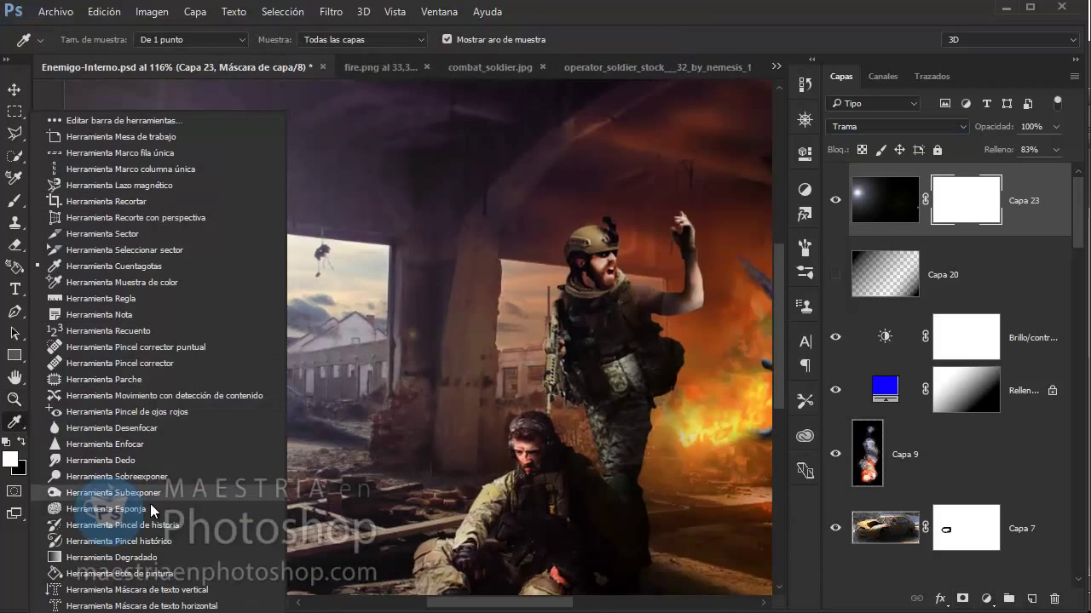
left_click(86, 493)
left_click(124, 39)
left_click(20, 443)
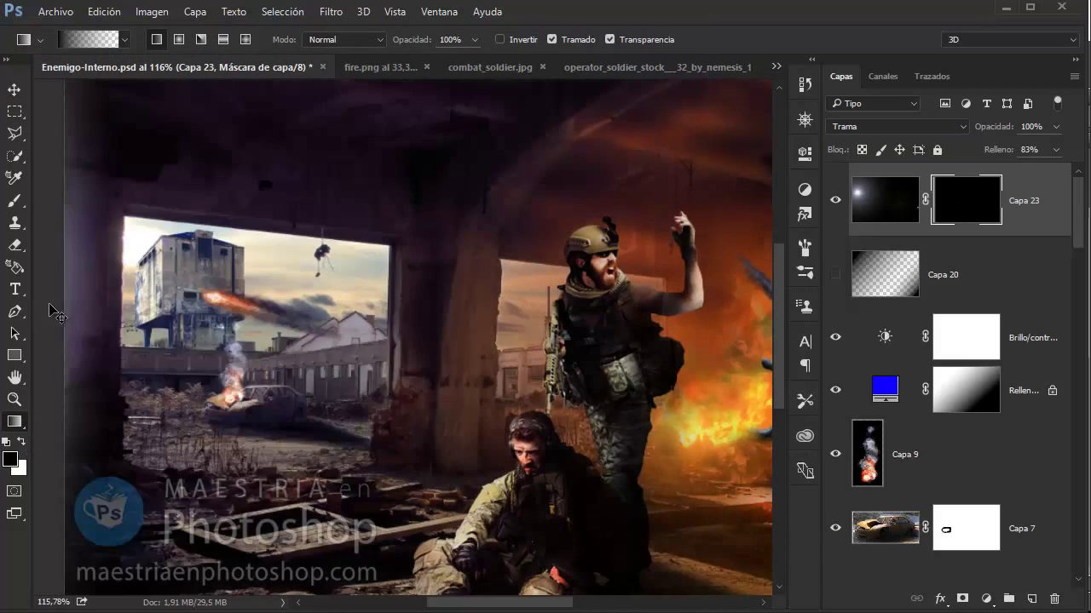
mouse_move(66, 305)
left_mouse_down()
mouse_move(201, 305)
mouse_move(63, 293)
left_mouse_up()
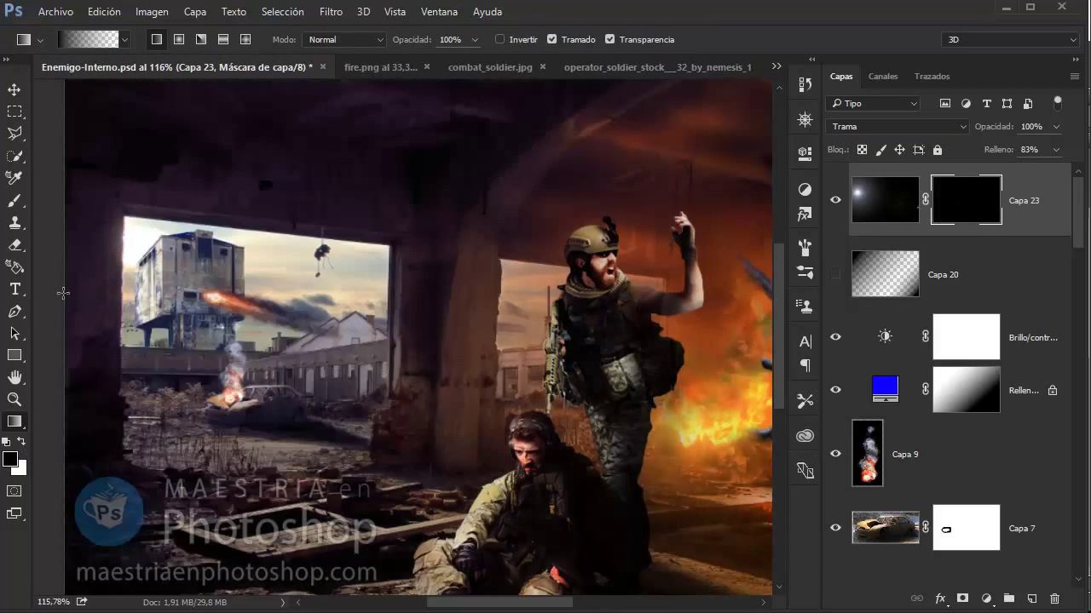
left_click(124, 39)
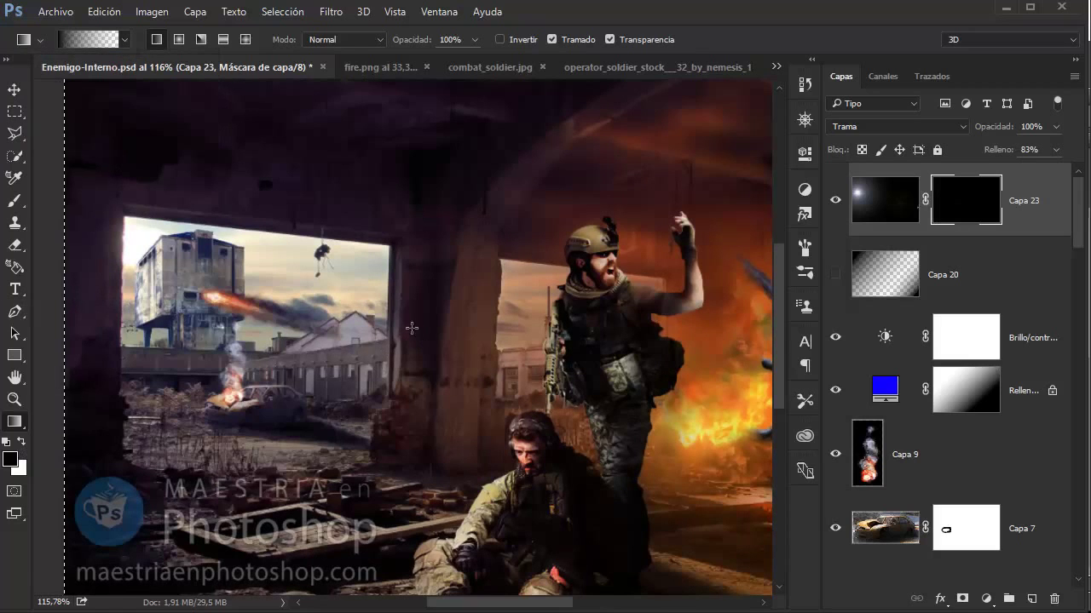
key("ctrl+i")
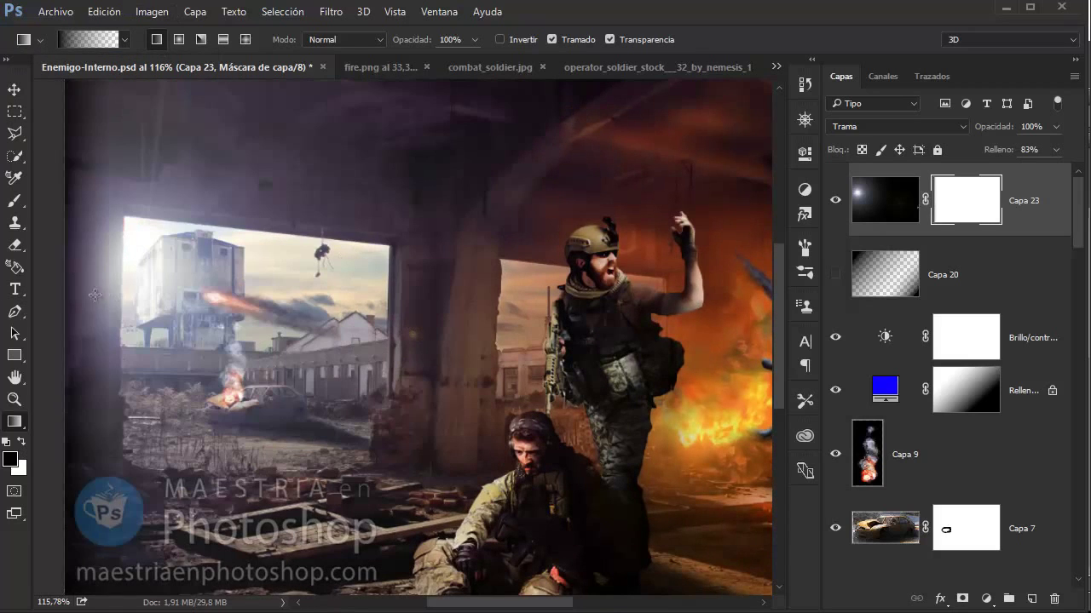
left_click_drag(57, 273, 121, 332)
key("z")
left_click_drag(477, 439, 415, 439)
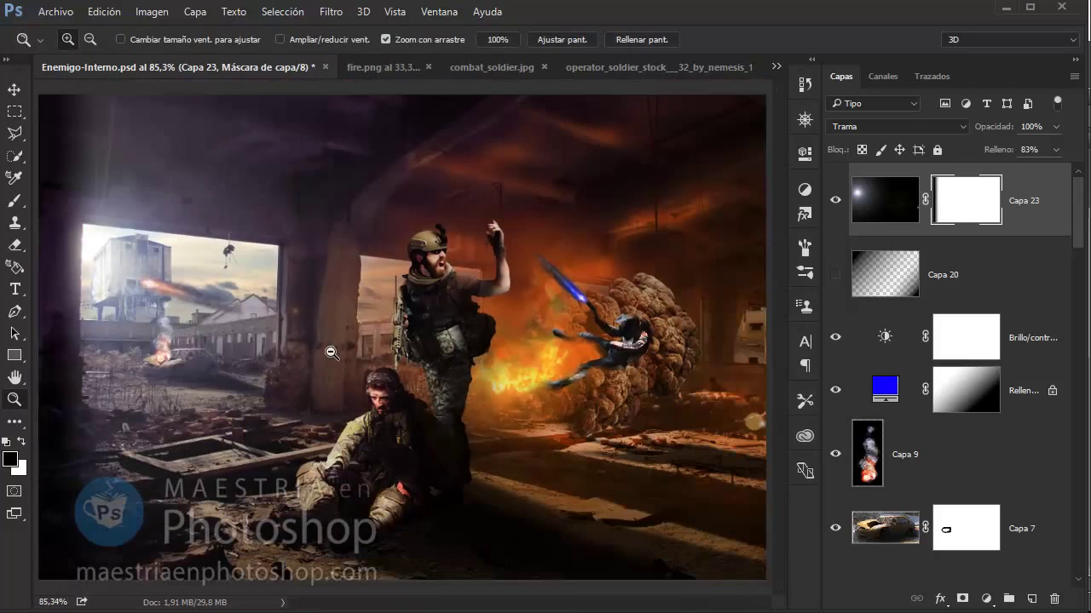
Fill the flare layer's mask with white using Edición > Rellenar
left_click(104, 11)
left_click(153, 231)
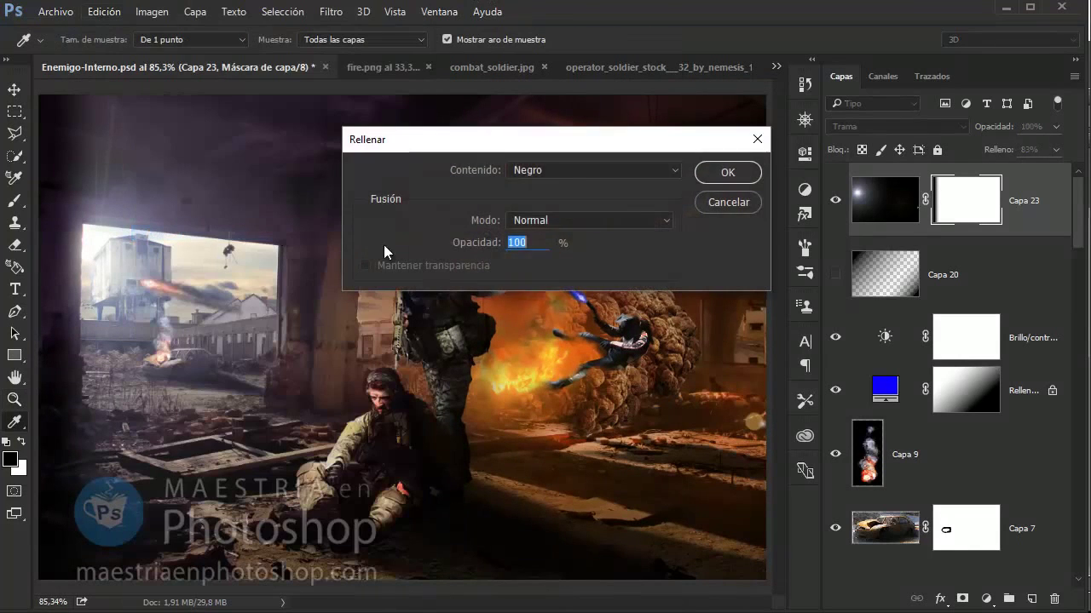
left_click(588, 170)
left_click(537, 304)
left_click(727, 172)
Set Capa 23 to 78% opacity with 100% fill and preview the full composite
left_click(17, 92)
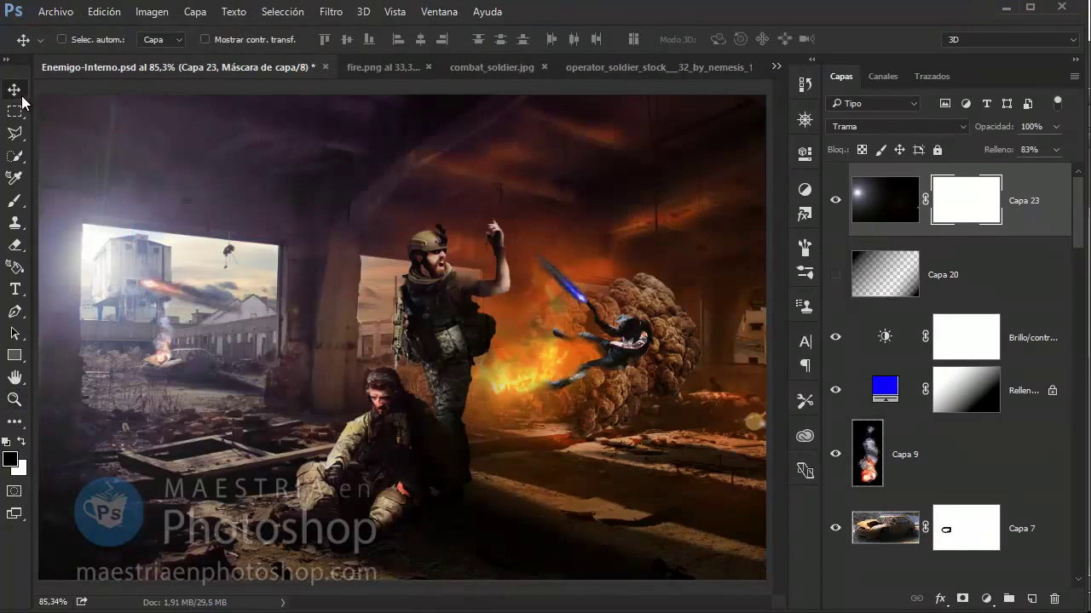
mouse_move(991, 135)
left_mouse_down()
mouse_move(980, 135)
mouse_move(1006, 145)
left_mouse_up()
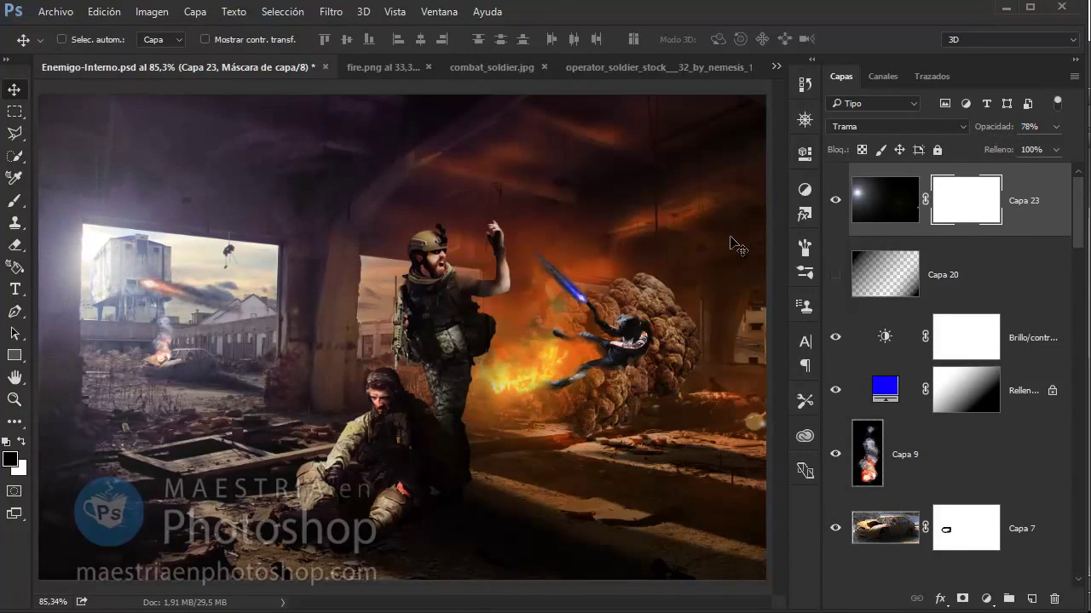
key("Tab")
key("ctrl+0")
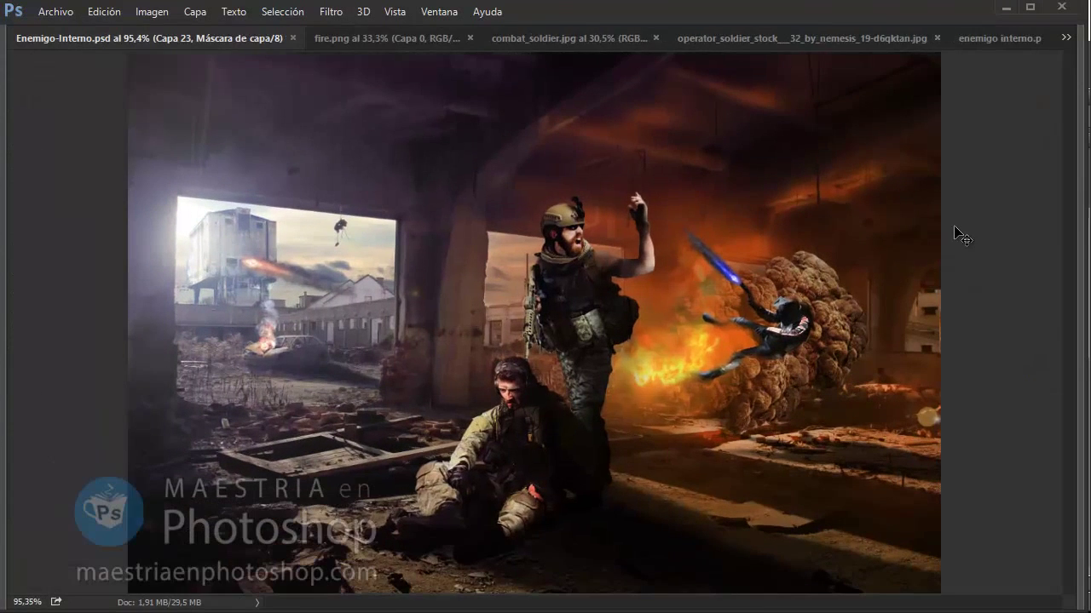
key("Tab")
Erase the stray Capa 17 cast shadow around the standing soldier's arm and pouch
key("z")
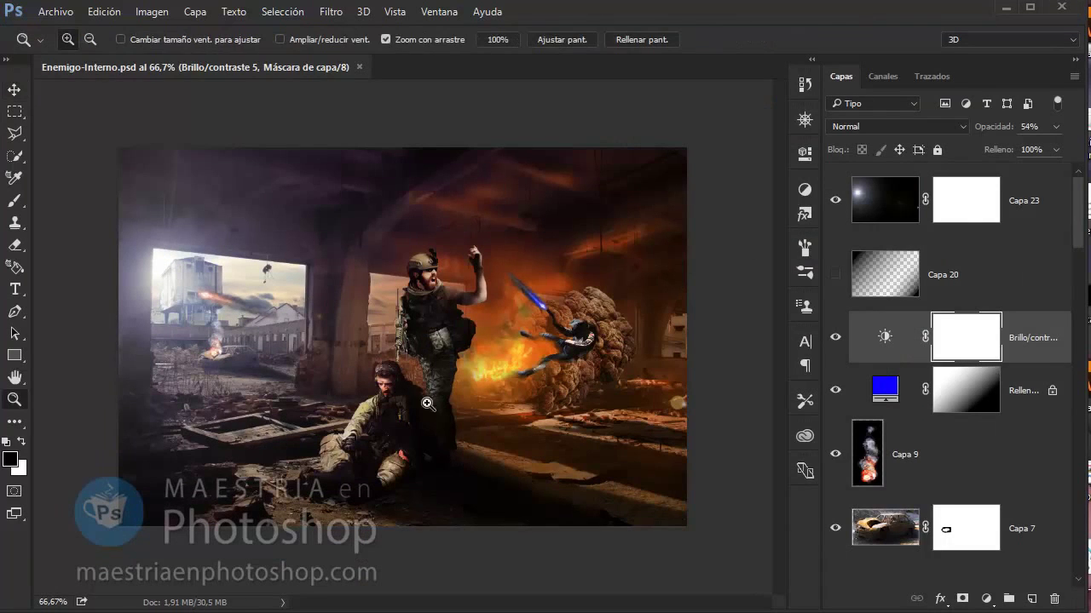
left_click_drag(445, 412, 435, 318)
key("ctrl+1")
scroll(935, 460, "down", 5)
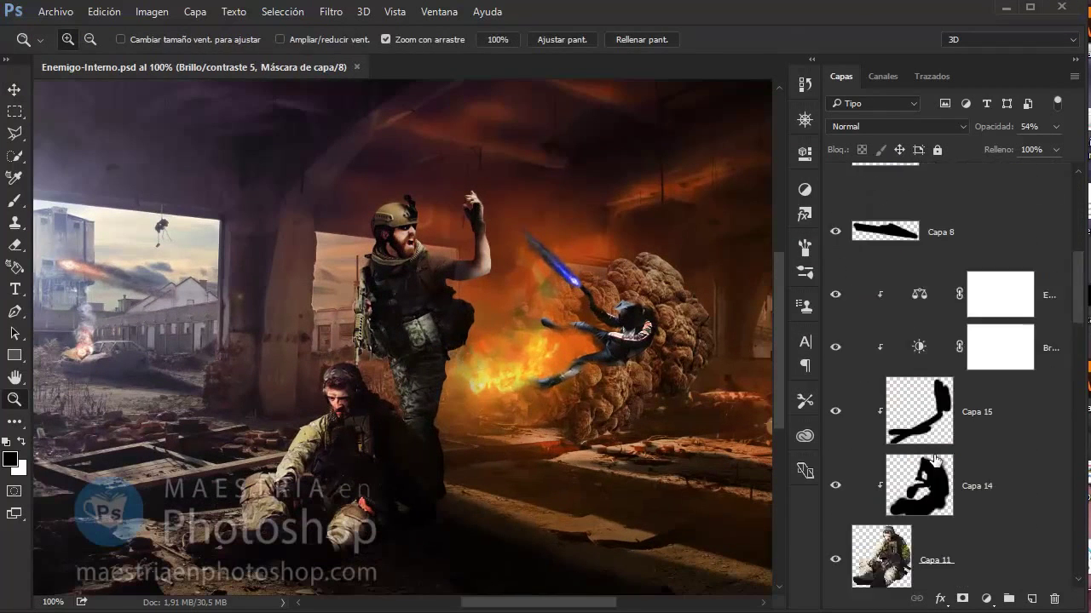
scroll(935, 460, "down", 3)
scroll(836, 263, "down", 2)
left_click(835, 337)
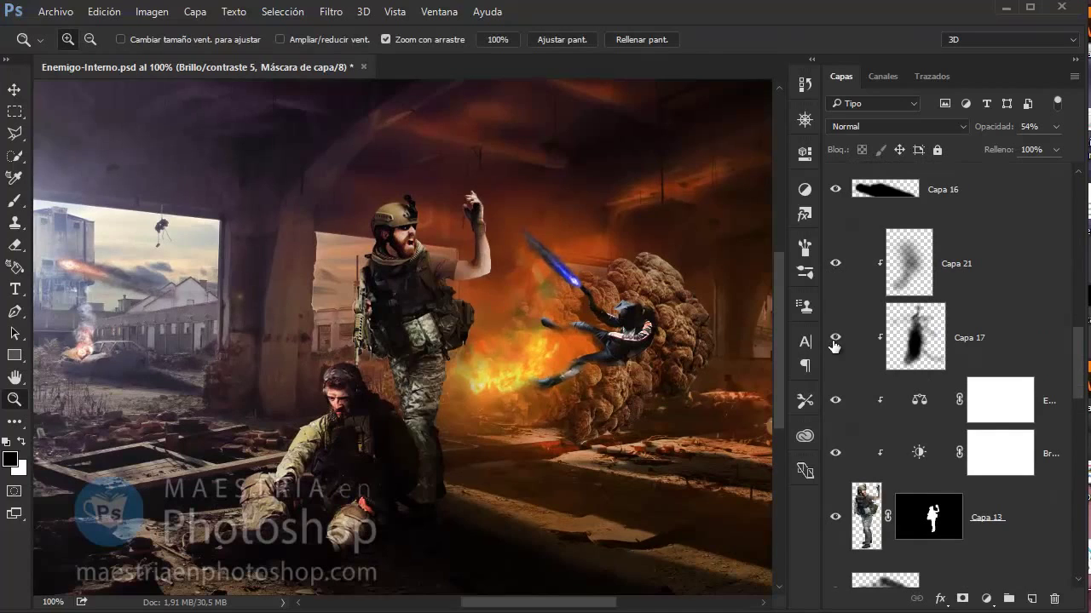
left_click(929, 350)
key("e")
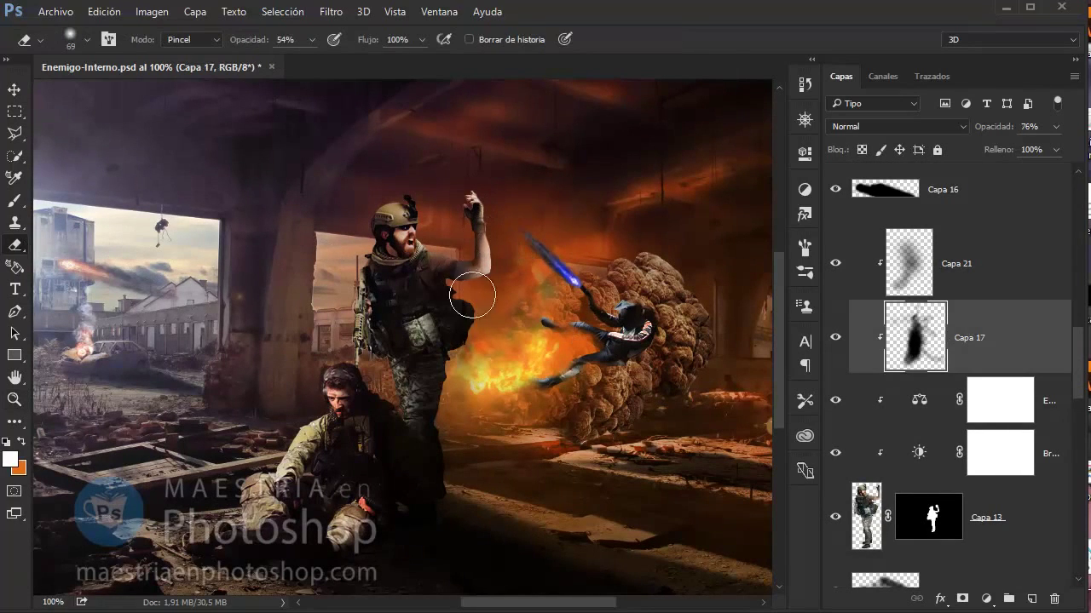
mouse_move(472, 295)
left_mouse_down()
mouse_move(470, 329)
mouse_move(470, 318)
left_mouse_up()
Paint black with a hard round brush on the Brillo/contraste 4 mask near the arm
left_click(835, 453)
left_click(835, 453)
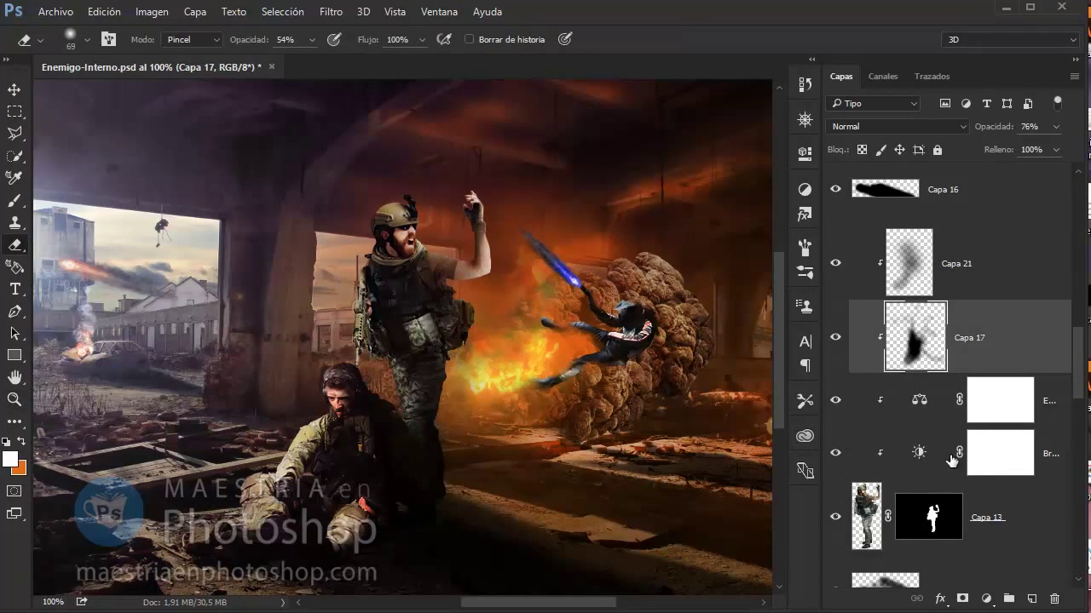
left_click(988, 452)
key("b")
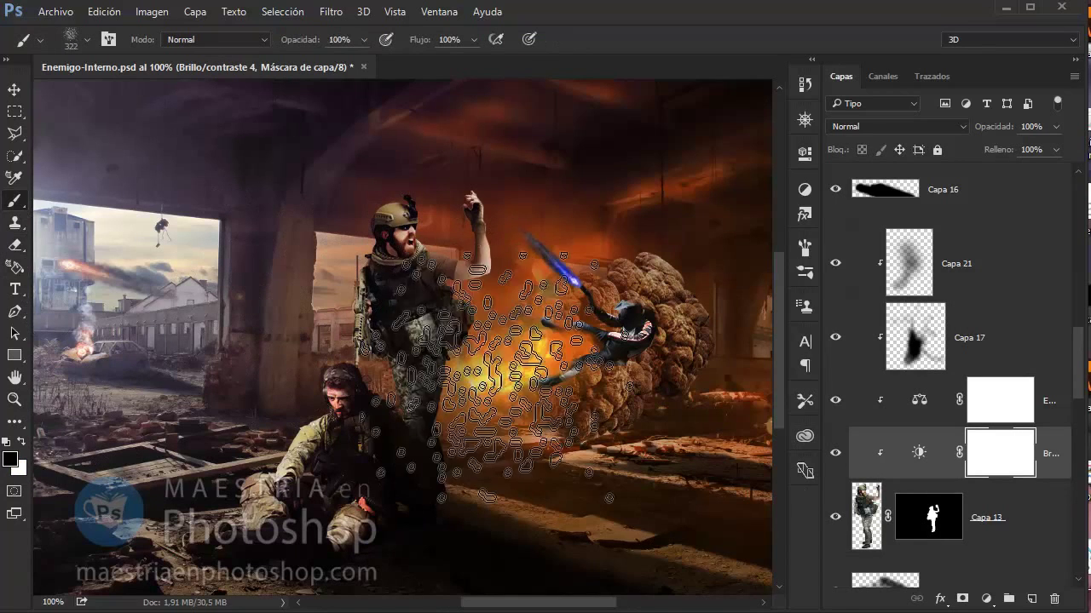
right_click(486, 358)
scroll(625, 432, "up", 3)
scroll(609, 437, "up", 3)
left_click(575, 420)
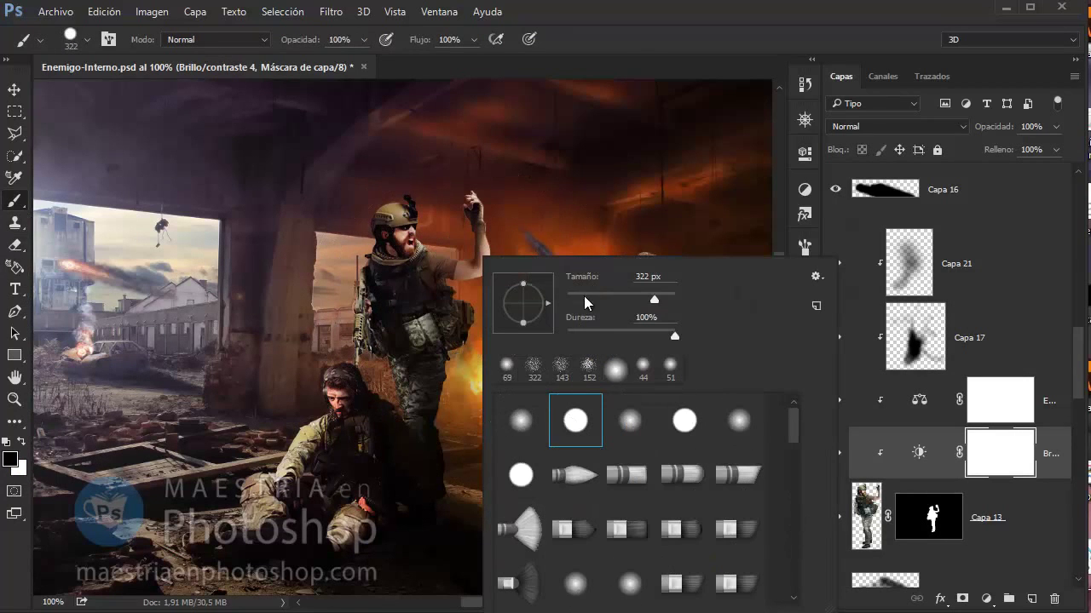
key("Return")
left_click_drag(452, 303, 484, 299)
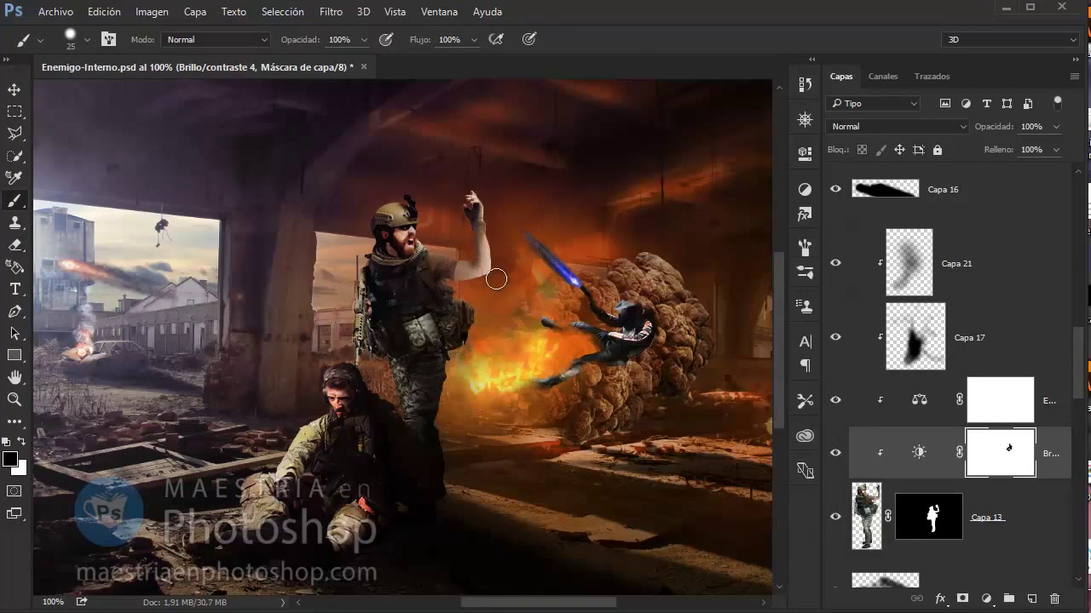
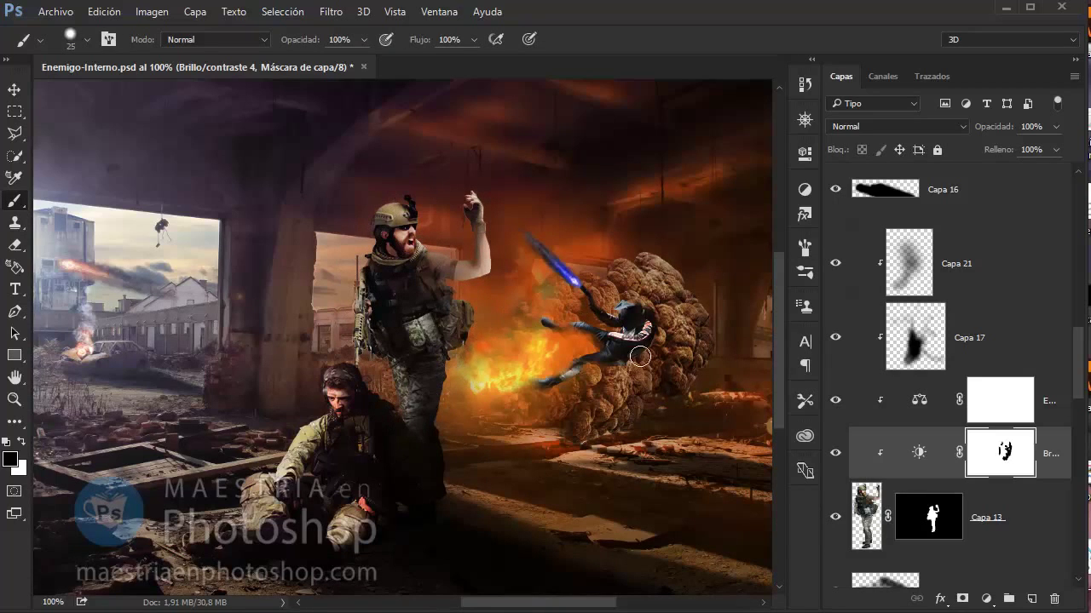
Use the Dodge tool to brighten the standing soldier's shoulder and upper arm
left_click(14, 421)
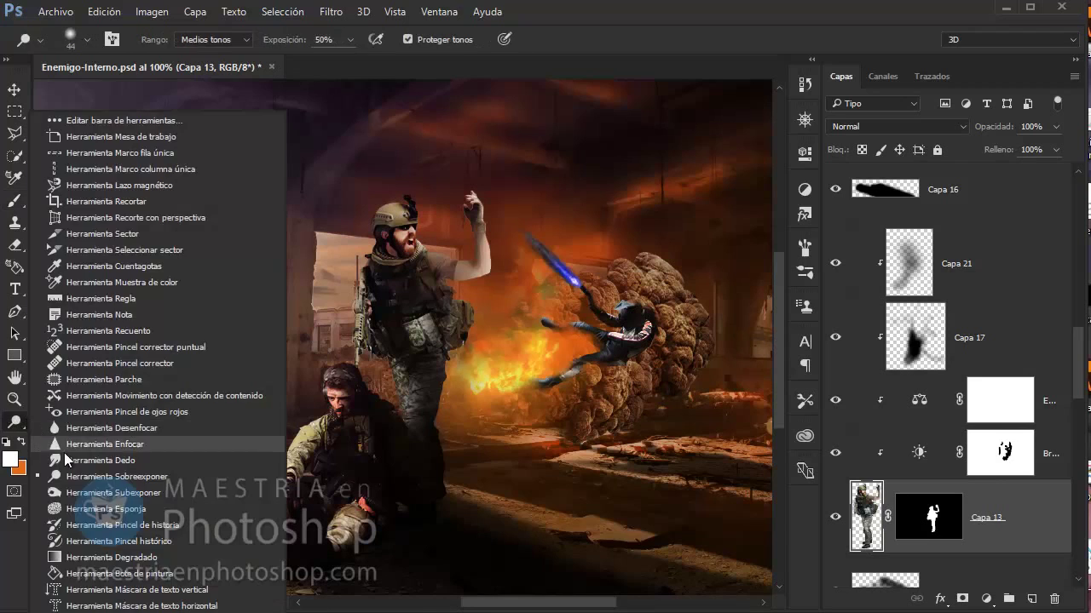
left_click(128, 412)
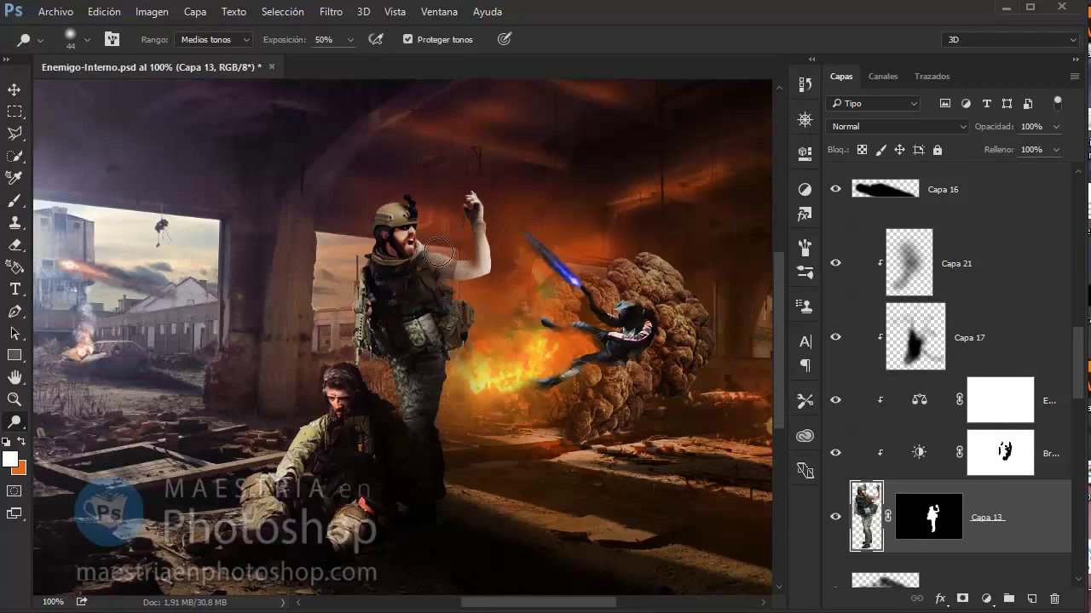
left_click_drag(457, 289, 349, 250)
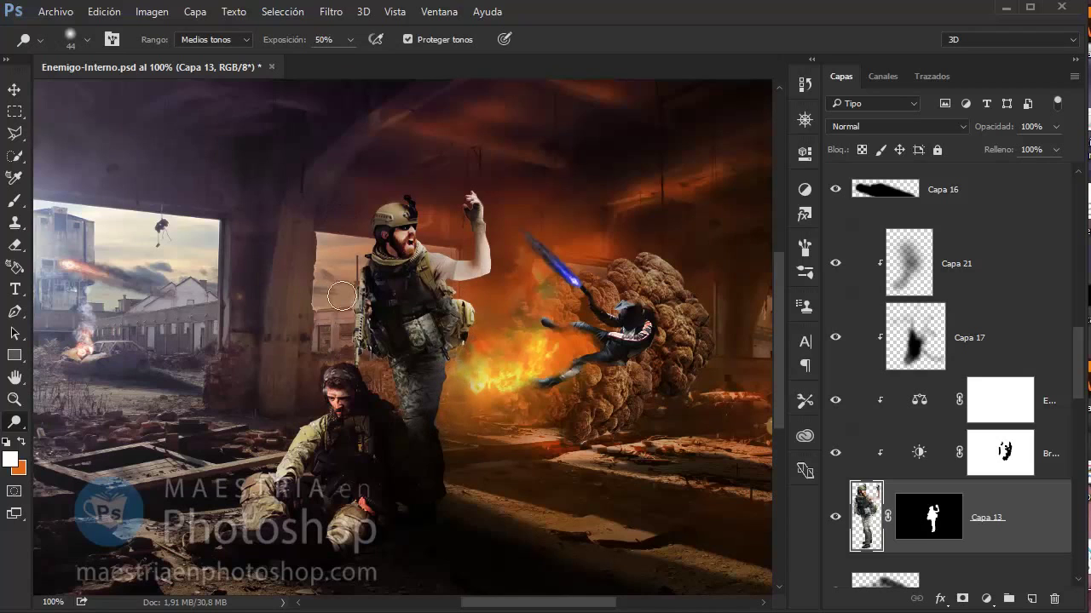
On a new layer, paint a fire-sampled orange glow around the standing soldier at reduced opacity
key("ctrl+shift+alt+n")
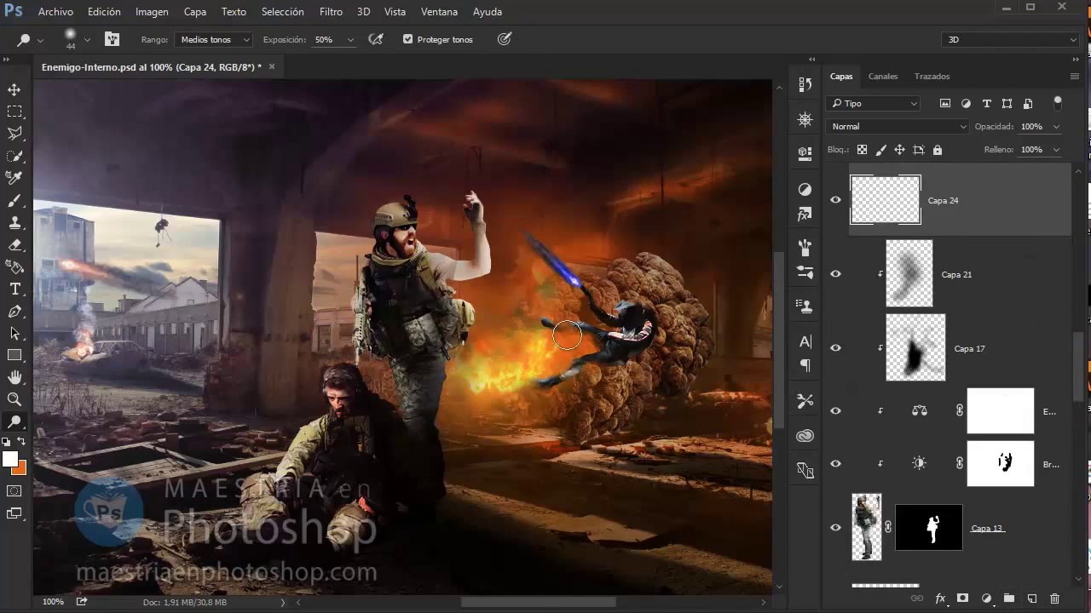
left_click(15, 202)
key("x")
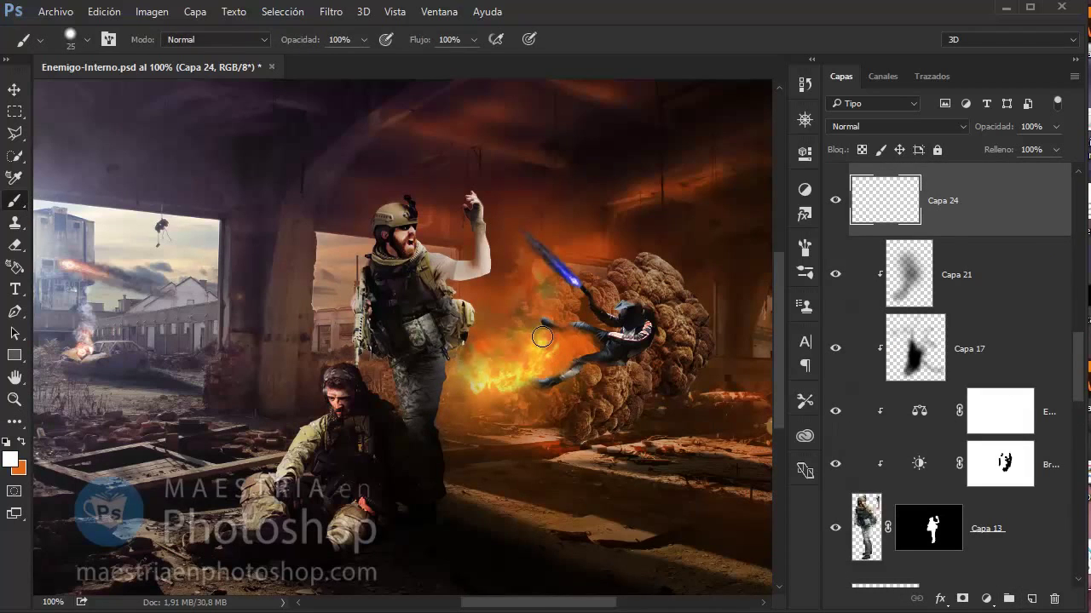
left_click(545, 332, "alt")
right_click(545, 332)
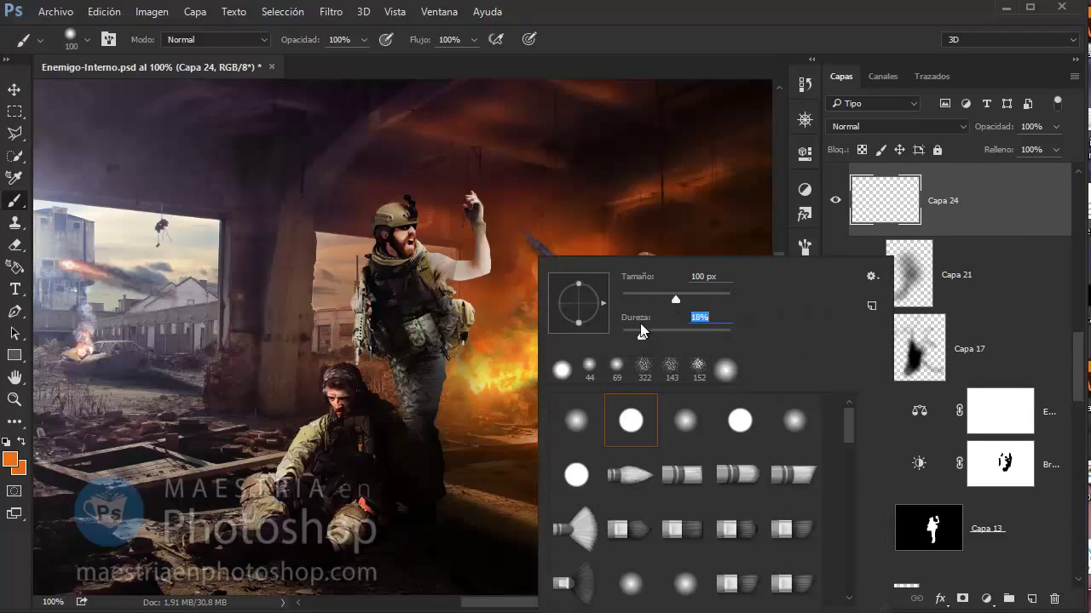
left_click_drag(306, 40, 288, 41)
mouse_move(447, 240)
left_mouse_down()
mouse_move(503, 293)
mouse_move(486, 219)
mouse_move(452, 433)
left_mouse_up()
left_click_drag(345, 290, 390, 213)
Spread more orange haze at 22% opacity and set the glow layer to about 51% opacity
right_click(392, 234)
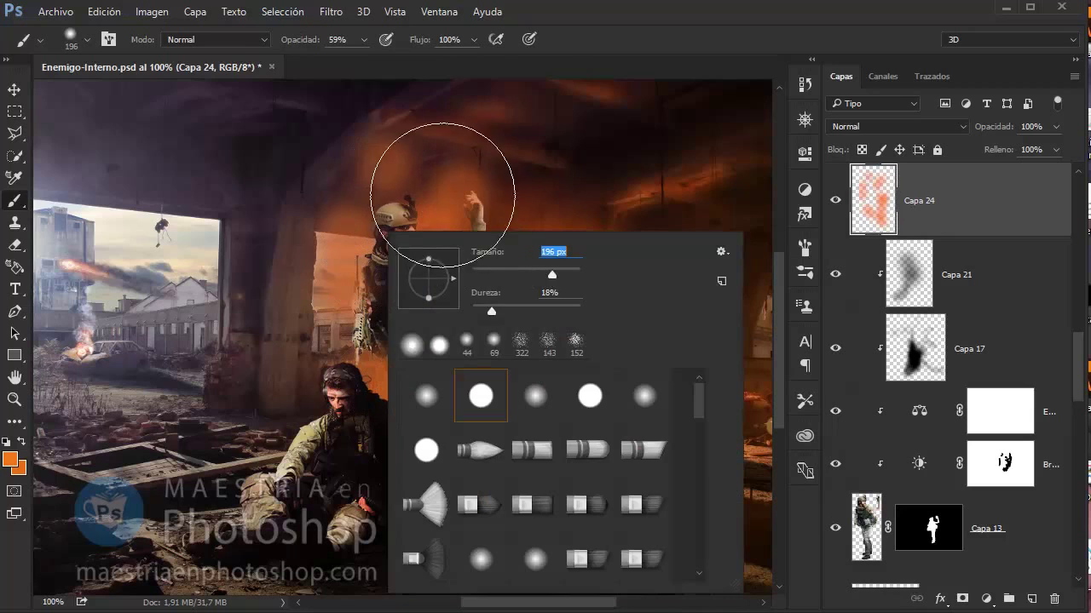
key("Return")
left_click_drag(306, 40, 289, 40)
mouse_move(316, 378)
left_mouse_down()
mouse_move(426, 352)
mouse_move(500, 296)
mouse_move(377, 378)
mouse_move(272, 426)
left_mouse_up()
mouse_move(469, 390)
left_mouse_down()
mouse_move(256, 426)
mouse_move(409, 409)
left_mouse_up()
left_click_drag(994, 130, 958, 149)
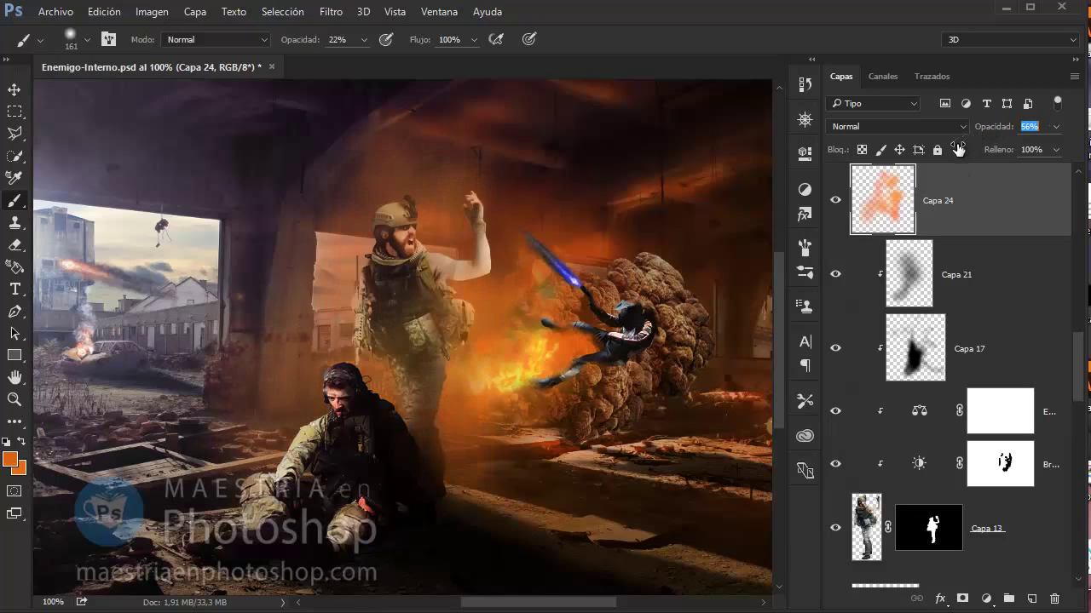
Erase excess glow with a 70 px eraser
left_click(14, 245)
right_click(378, 260)
key("Return")
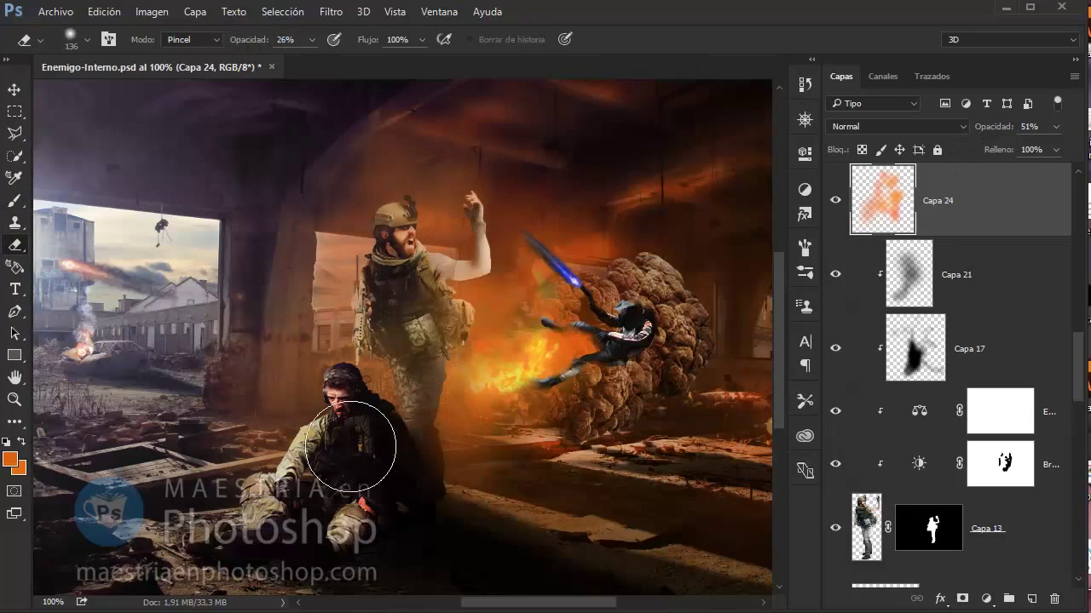
right_click(458, 249)
type("70")
key("Return")
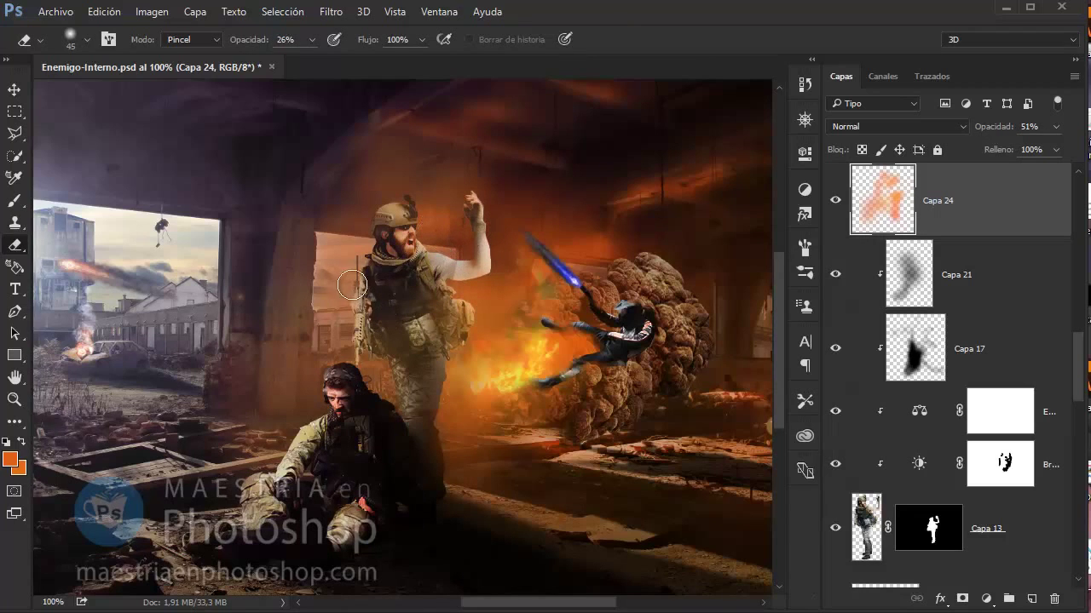
Return to a 91 px brush with a new paint colour and add layer Capa 25
right_click(471, 255)
key("Escape")
key("b")
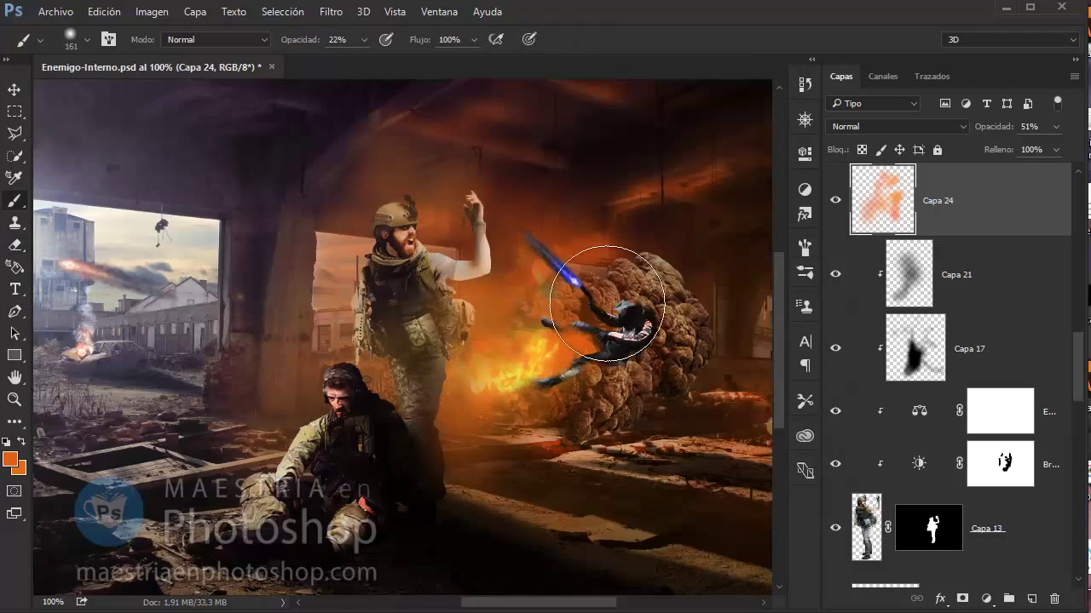
right_click(499, 271)
type("91")
key("Return")
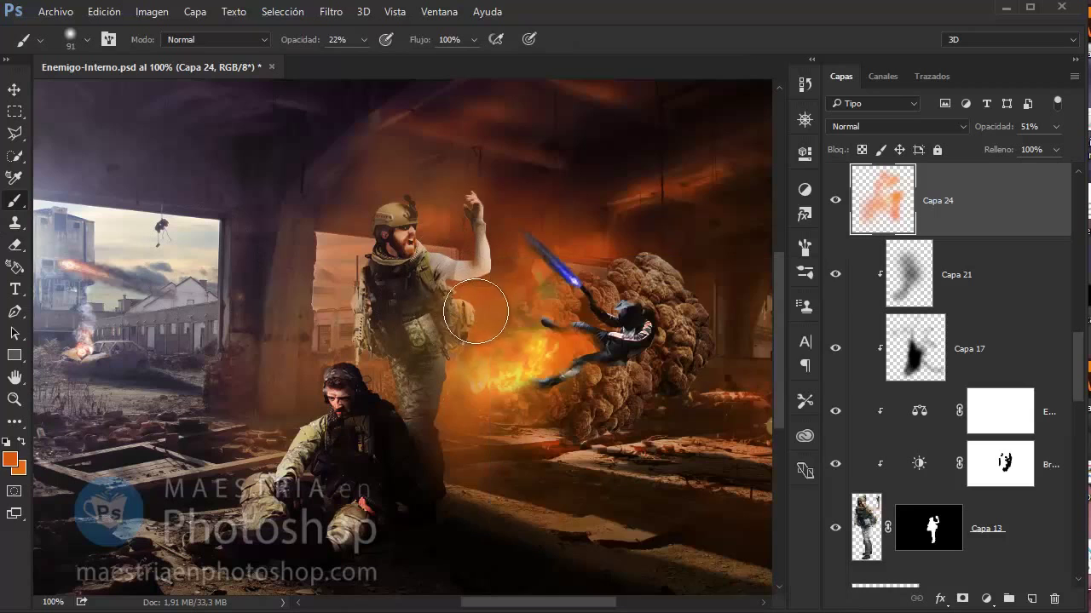
left_click(11, 460)
left_click(1012, 130)
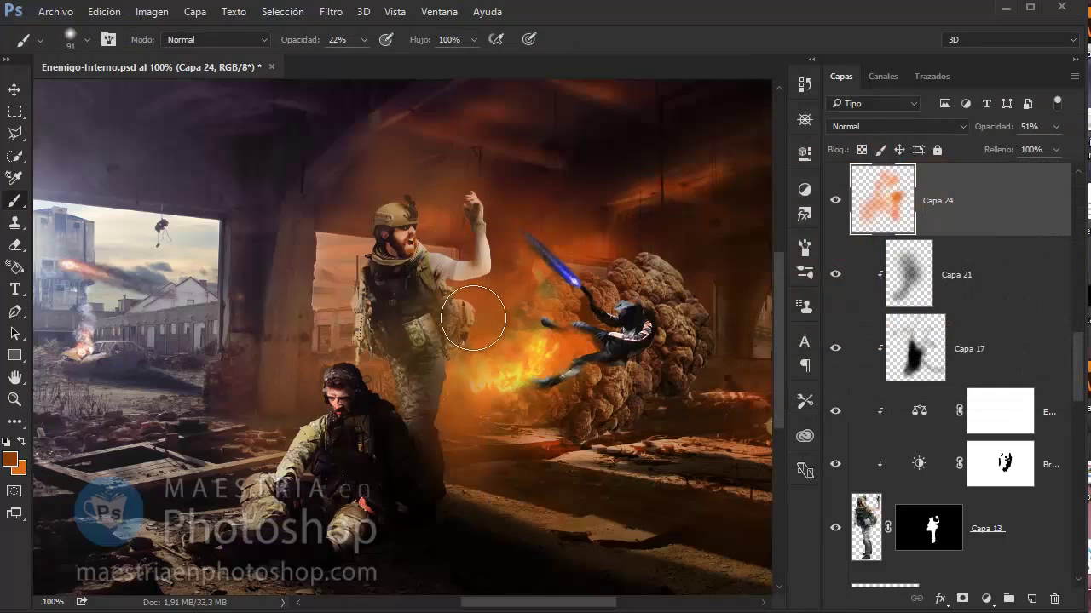
left_click(1031, 599)
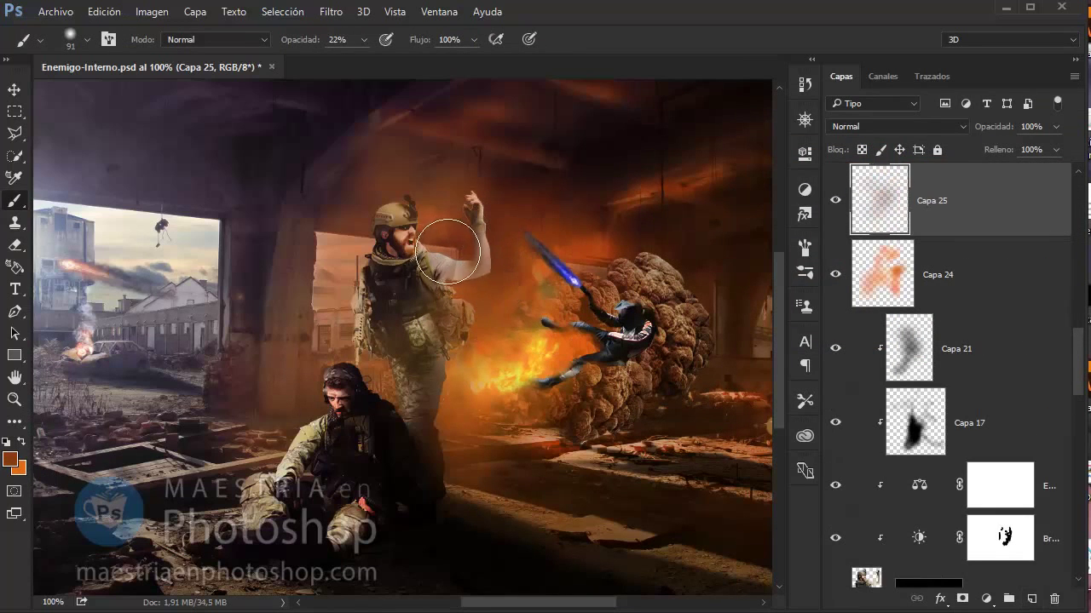
Paint soft grey tone over the standing soldier's arm with a 59 px brush
right_click(439, 260)
left_click_drag(562, 302, 555, 302)
key("Return")
left_click_drag(384, 297, 441, 469)
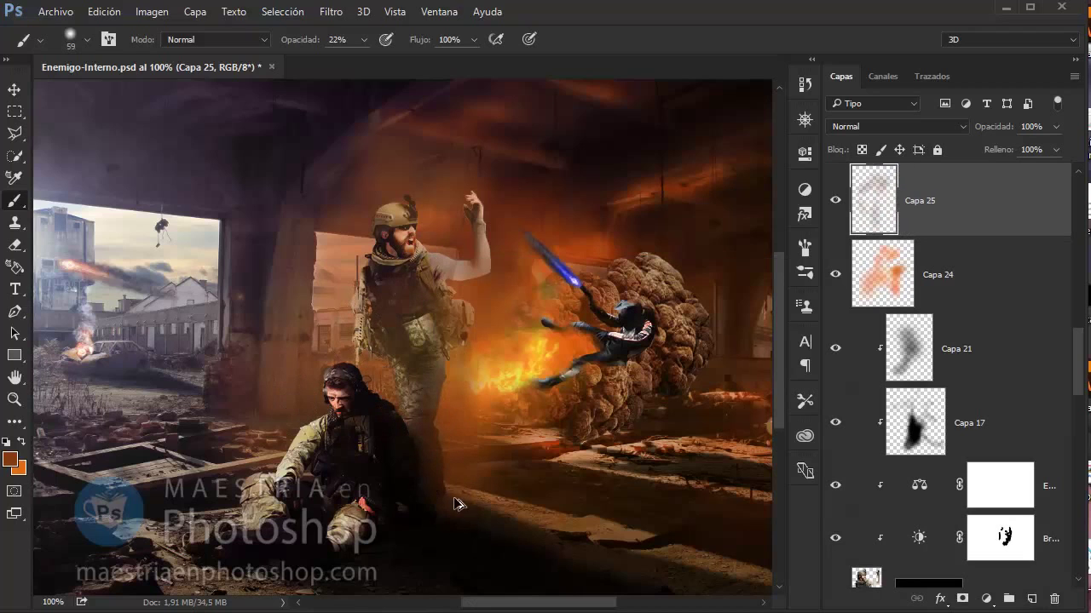
On new layer Capa 26, paint a dark shadow beside the seated soldier
left_click(978, 436)
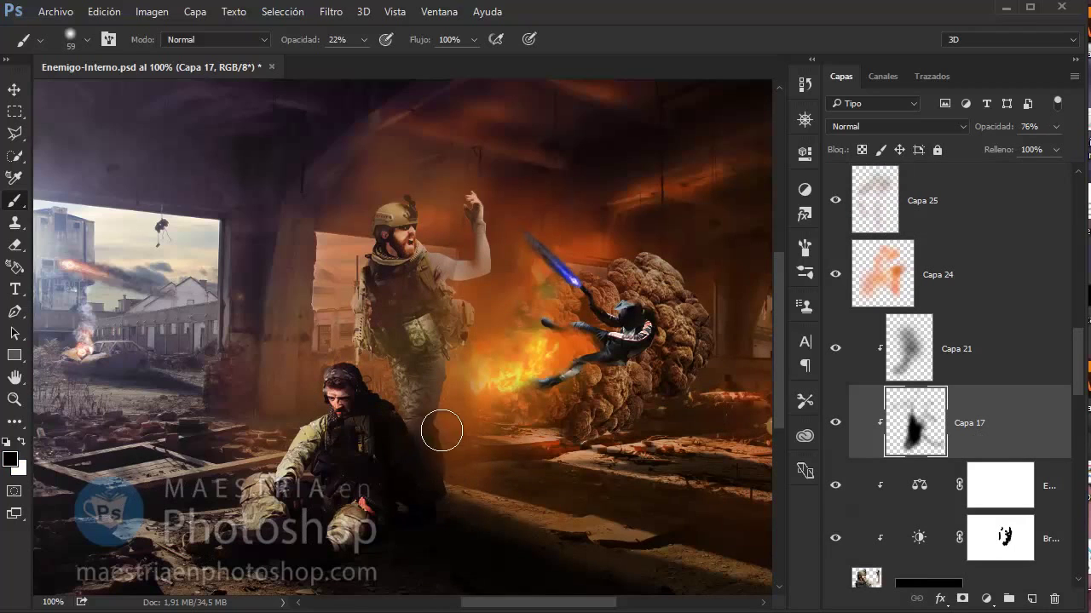
left_click(1056, 354)
left_click(1031, 599)
mouse_move(443, 486)
left_mouse_down()
mouse_move(435, 455)
mouse_move(435, 485)
mouse_move(418, 451)
mouse_move(508, 545)
left_mouse_up()
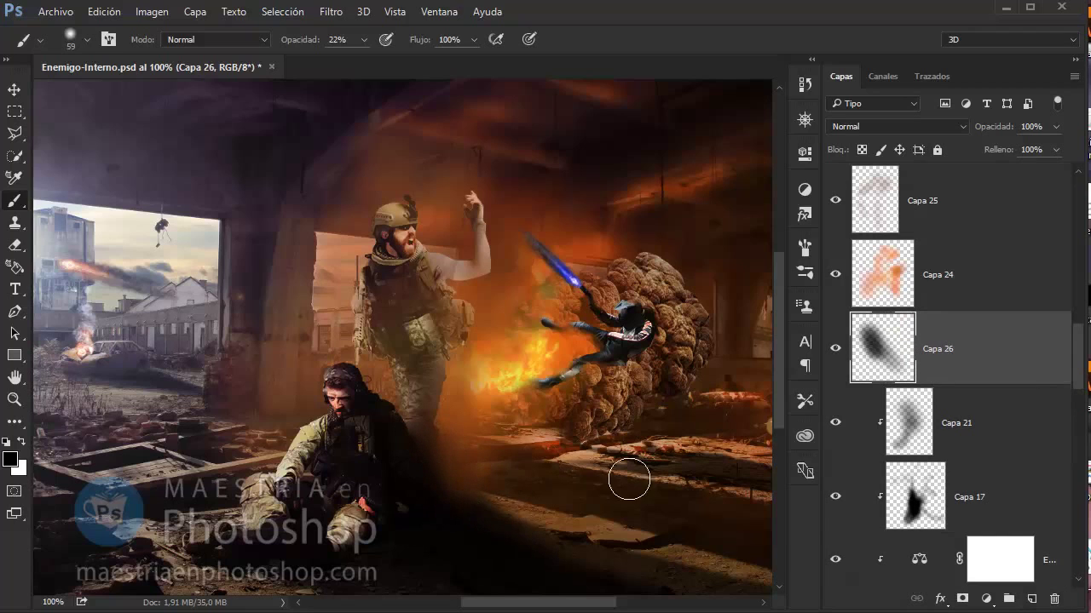
Select Capa 17 and darken the standing soldier's raised arm
left_click(975, 385, "alt")
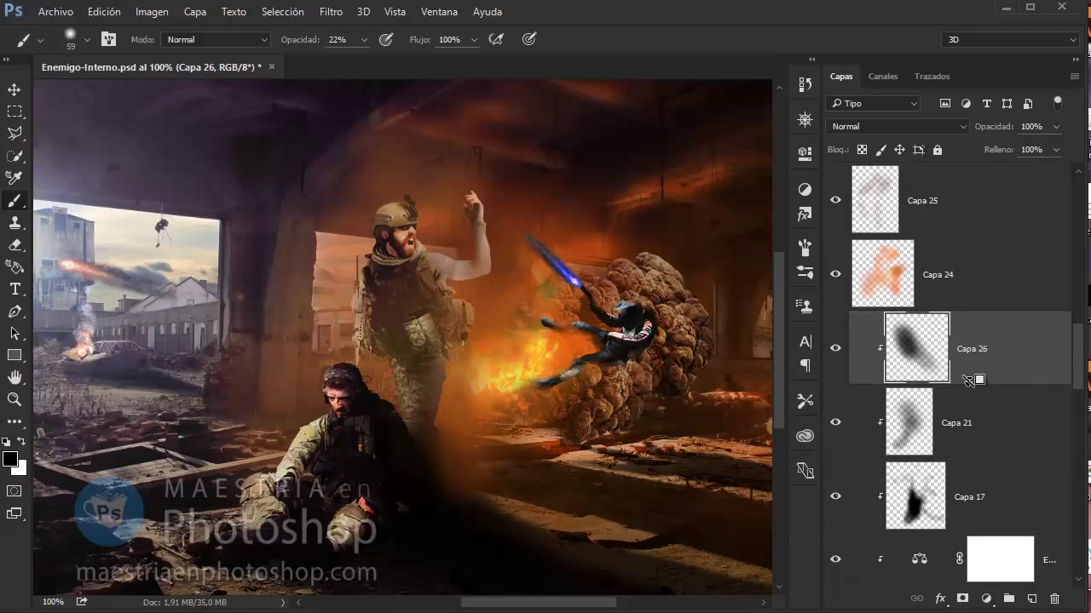
left_click(921, 490)
left_click_drag(473, 226, 473, 257)
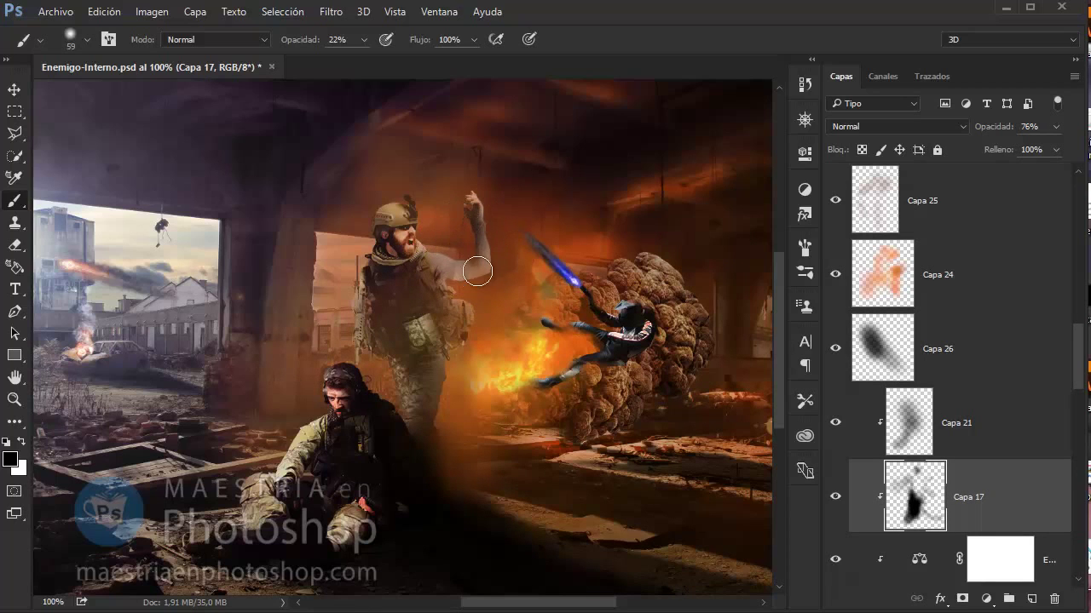
Above the Color Balance layer, add Capa 27 and paint sampled orange glow near the seated soldier
key("e")
scroll(938, 384, "up", 5)
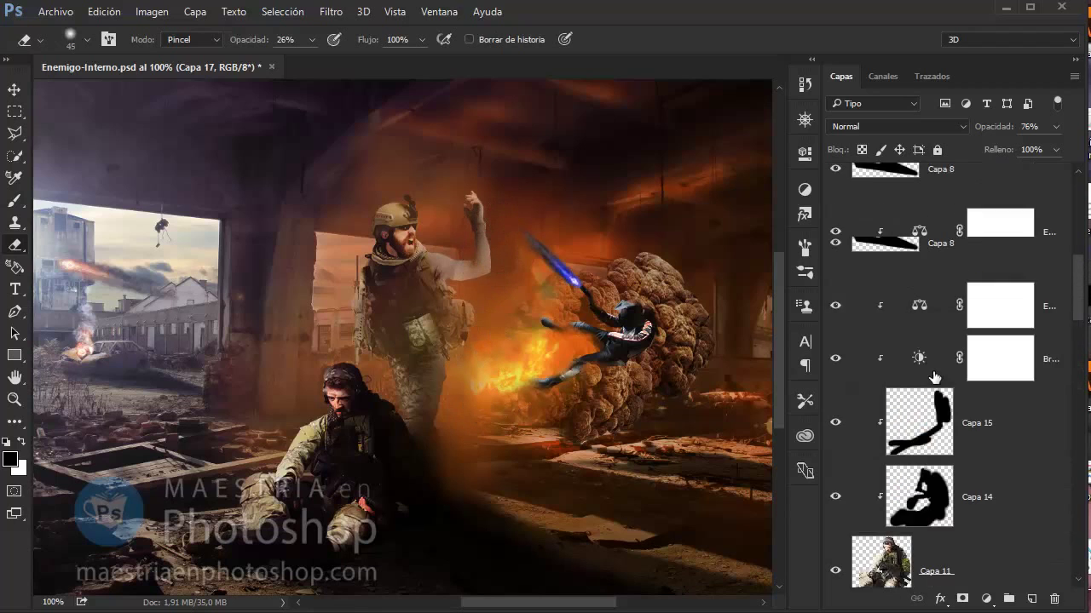
left_click(937, 378)
key("ctrl+shift+alt+n")
key("b")
left_click(569, 345, "alt")
right_click(386, 381)
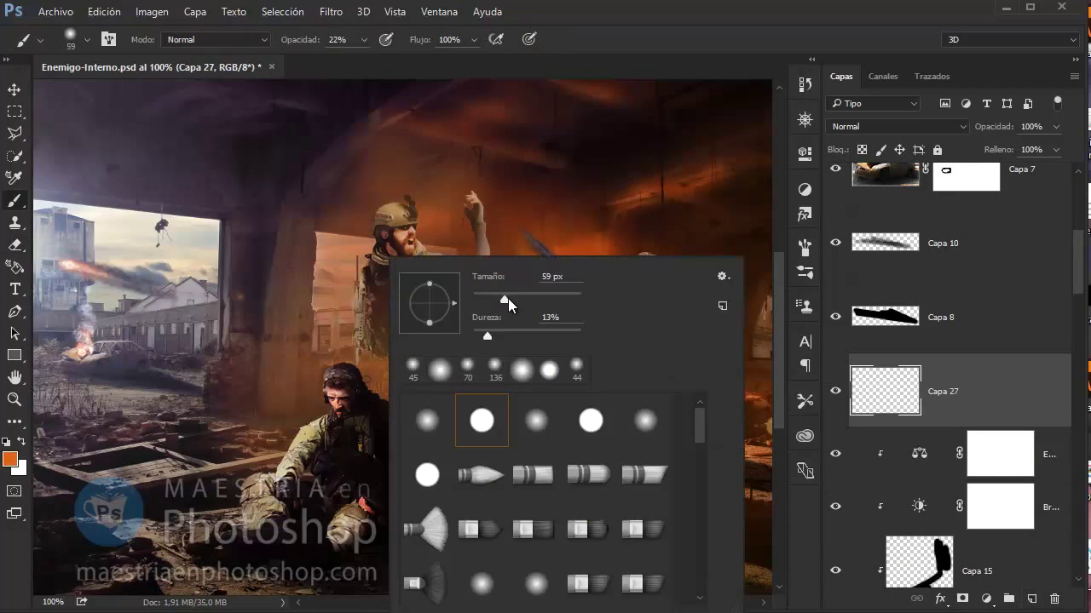
key("Return")
mouse_move(341, 384)
left_mouse_down()
mouse_move(287, 457)
mouse_move(384, 511)
left_mouse_up()
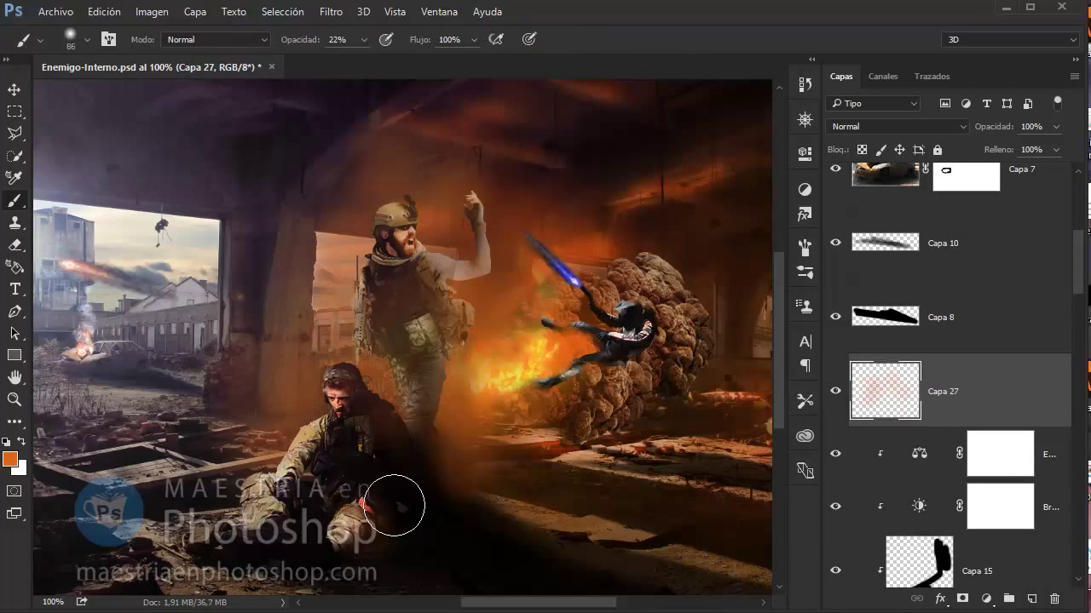
Add faint glow near the seated soldier and fire floor with a 168 px brush at 10%, then add Capa 28
right_click(398, 511)
left_click_drag(538, 301, 550, 300)
key("Return")
left_click_drag(305, 49, 295, 49)
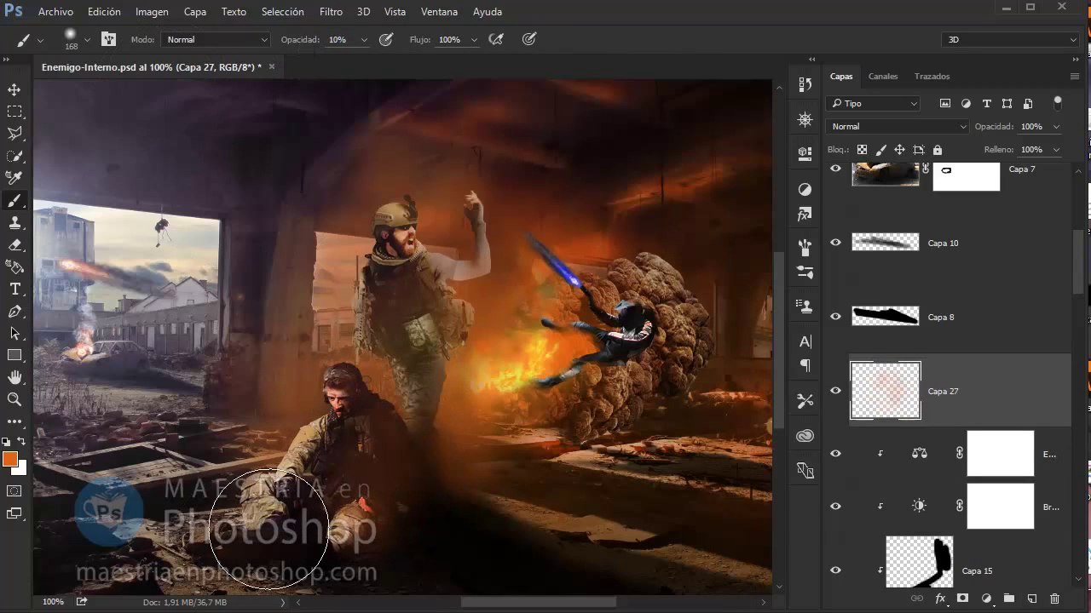
left_click_drag(373, 502, 341, 426)
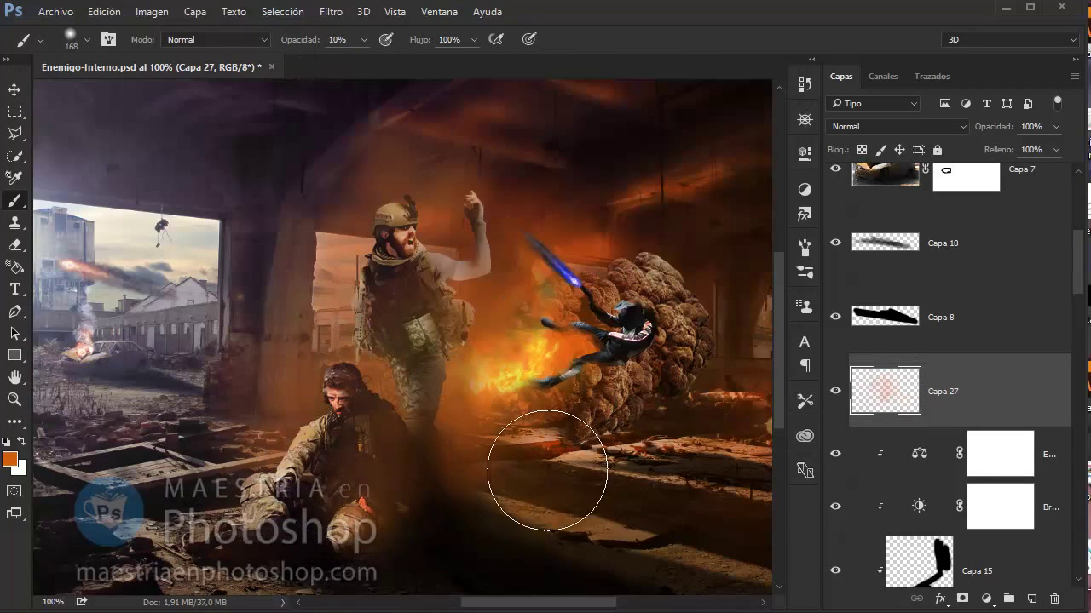
mouse_move(547, 470)
left_mouse_down()
mouse_move(603, 401)
mouse_move(591, 272)
left_mouse_up()
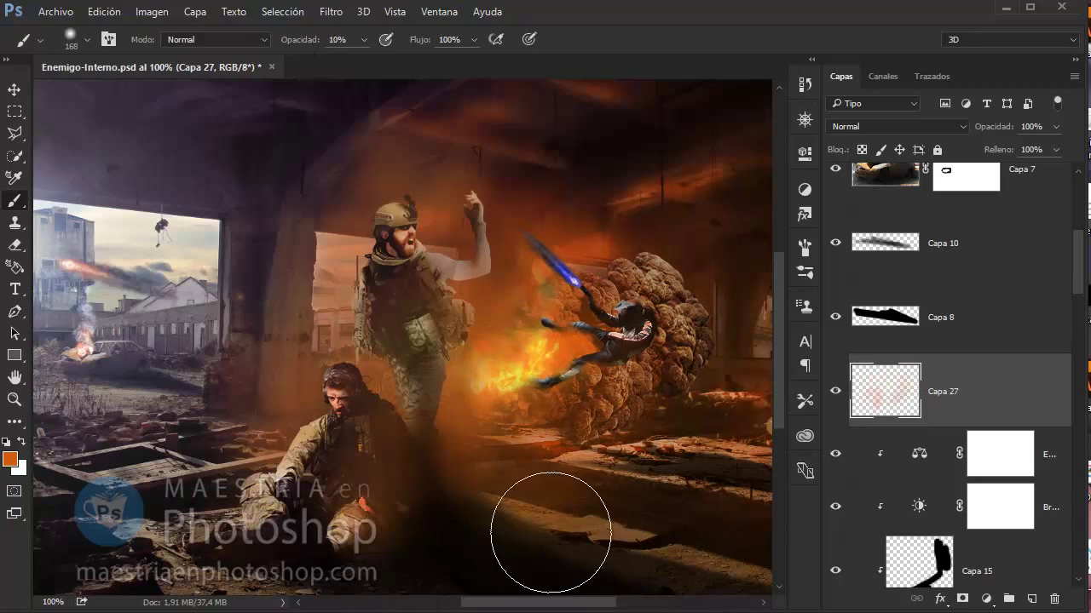
left_click(1031, 599)
Choose the speckled particle brush, enlarge it and set full brush opacity
right_click(529, 258)
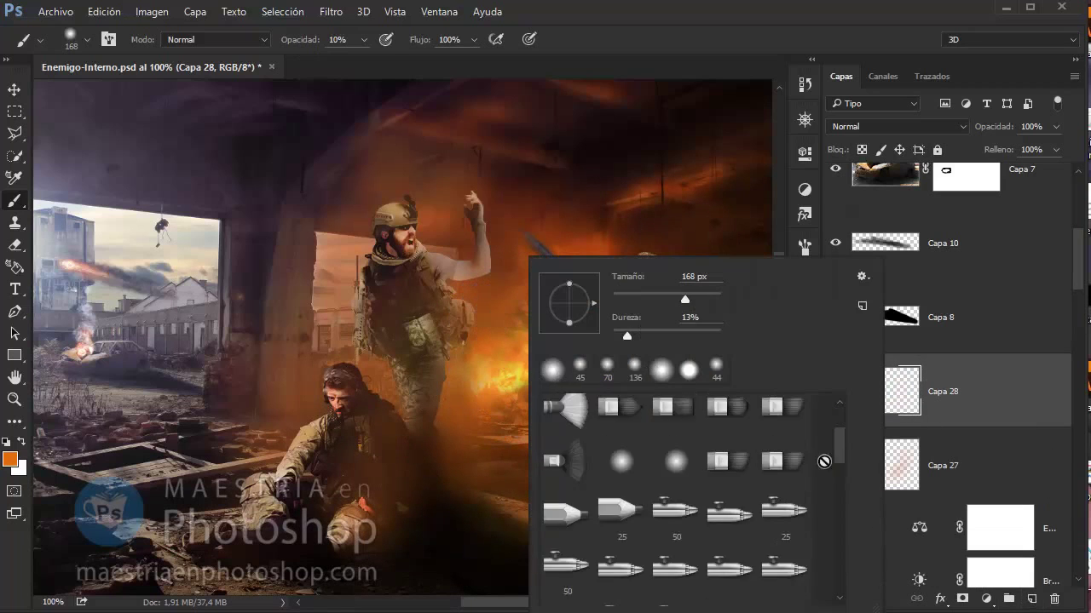
scroll(849, 531, "down", 5)
scroll(850, 531, "down", 2)
scroll(730, 483, "up", 1)
left_click(730, 483)
left_click_drag(660, 294, 674, 294)
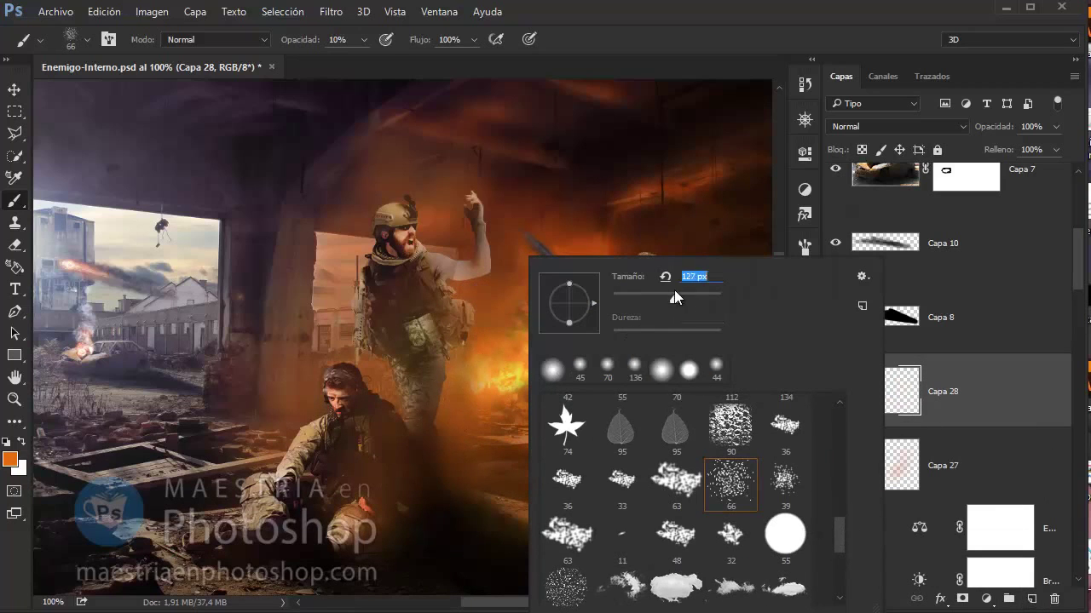
key("Return")
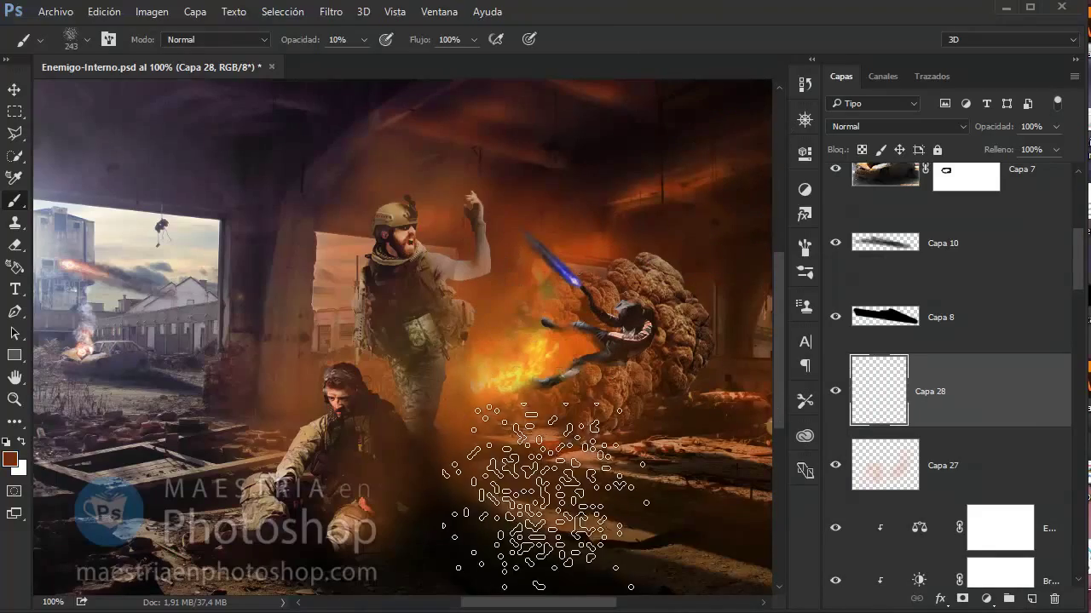
left_click(648, 545)
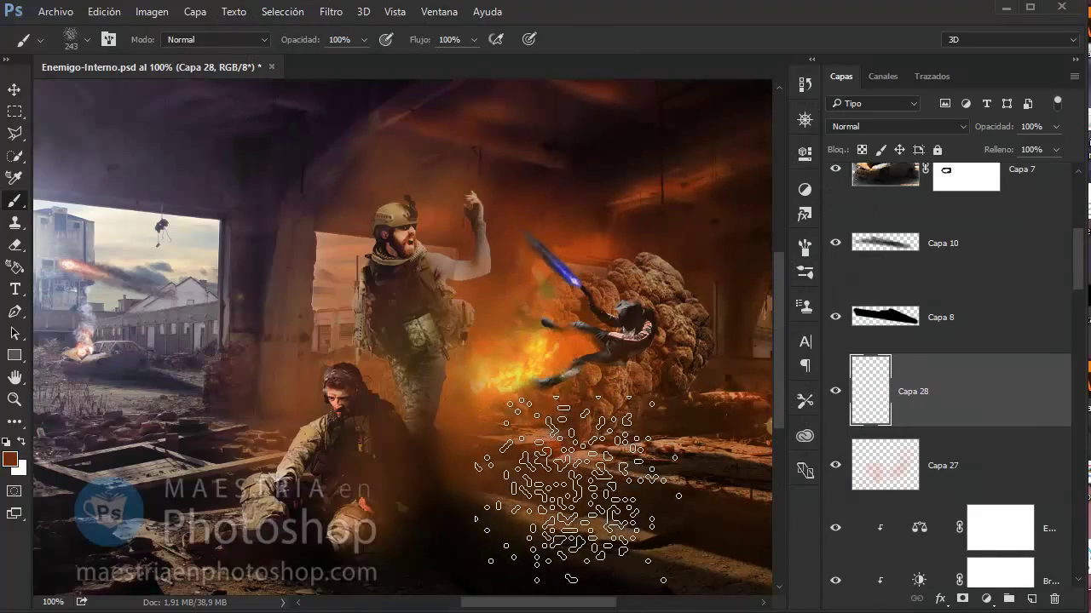
left_click(596, 503)
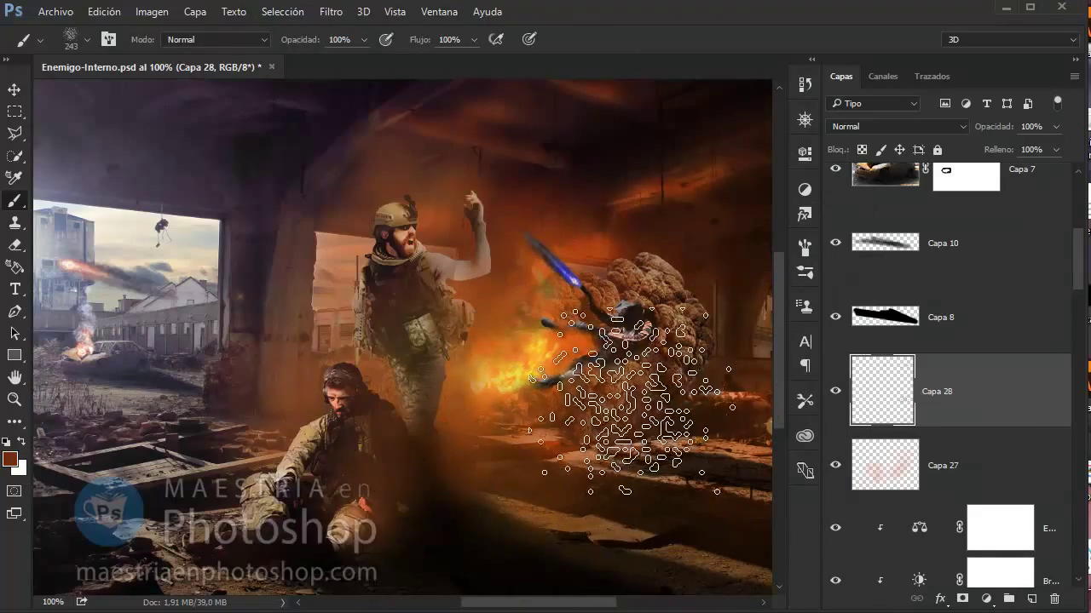
Move Capa 28 down to just above Capa 6 and paint soft dark shading around the soldiers
mouse_move(873, 391)
left_mouse_down()
mouse_move(908, 601)
mouse_move(887, 358)
left_mouse_up()
left_click_drag(418, 490, 448, 506)
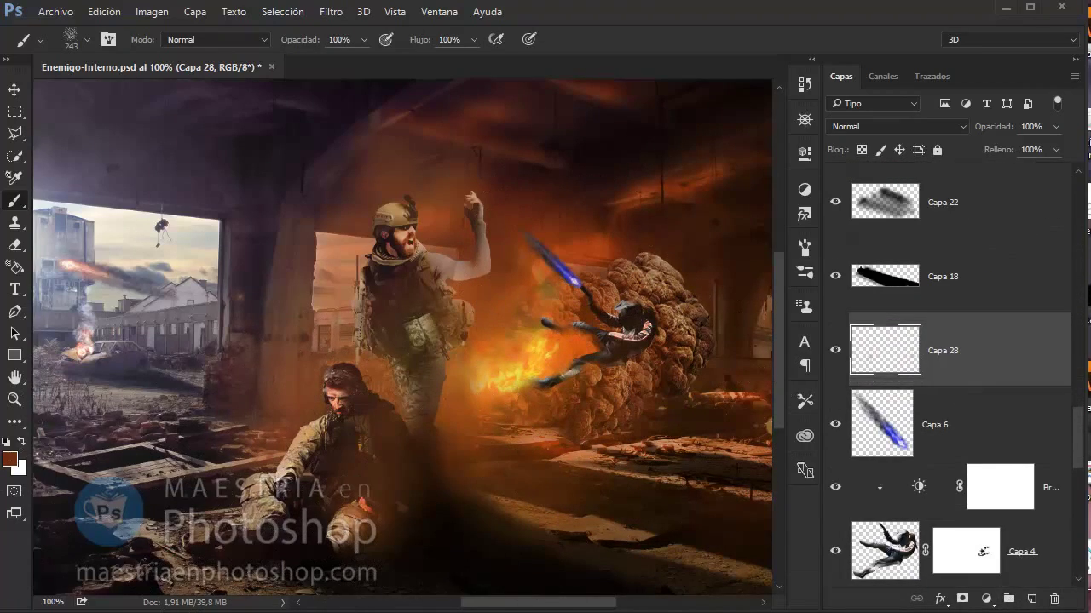
left_click(12, 461)
left_click(857, 236)
left_click(1025, 129)
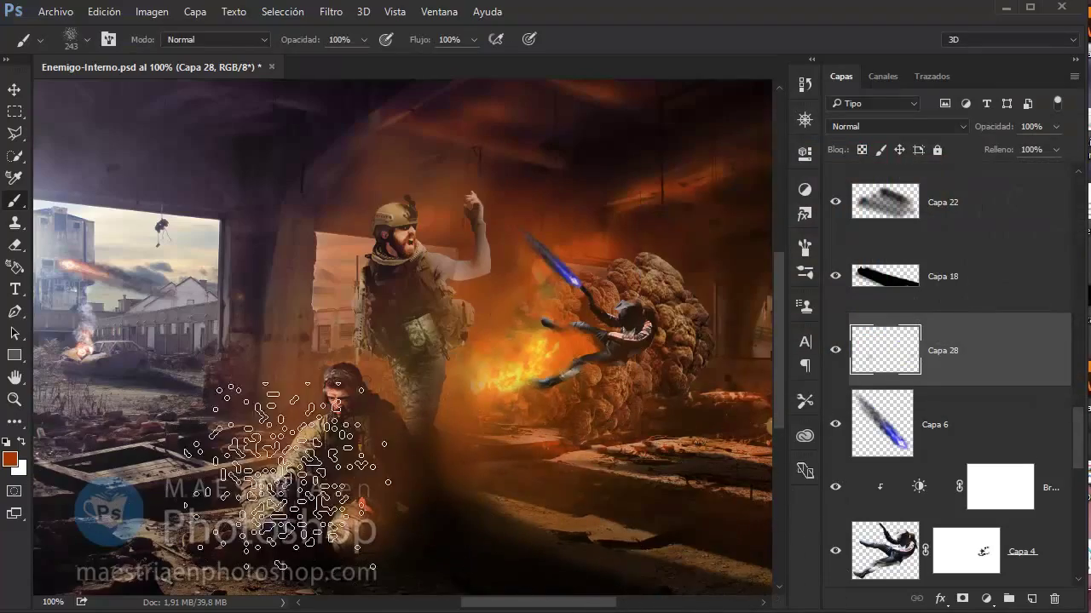
Make white the painting colour and set brush opacity to 24%
left_click(20, 440)
key("2")
key("4")
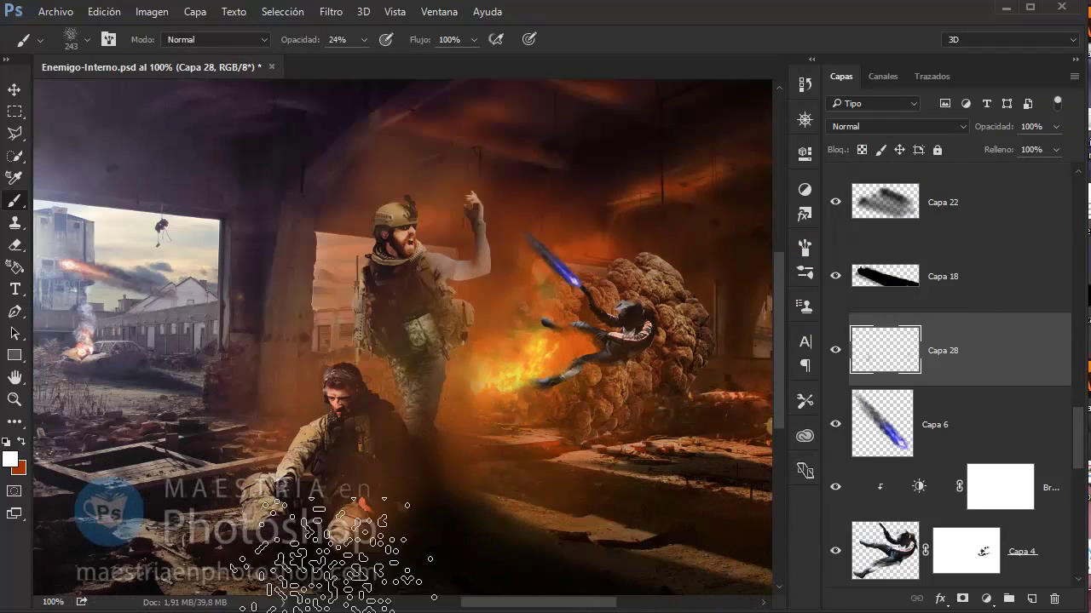
scroll(853, 403, "up", 2)
scroll(853, 403, "up", 3)
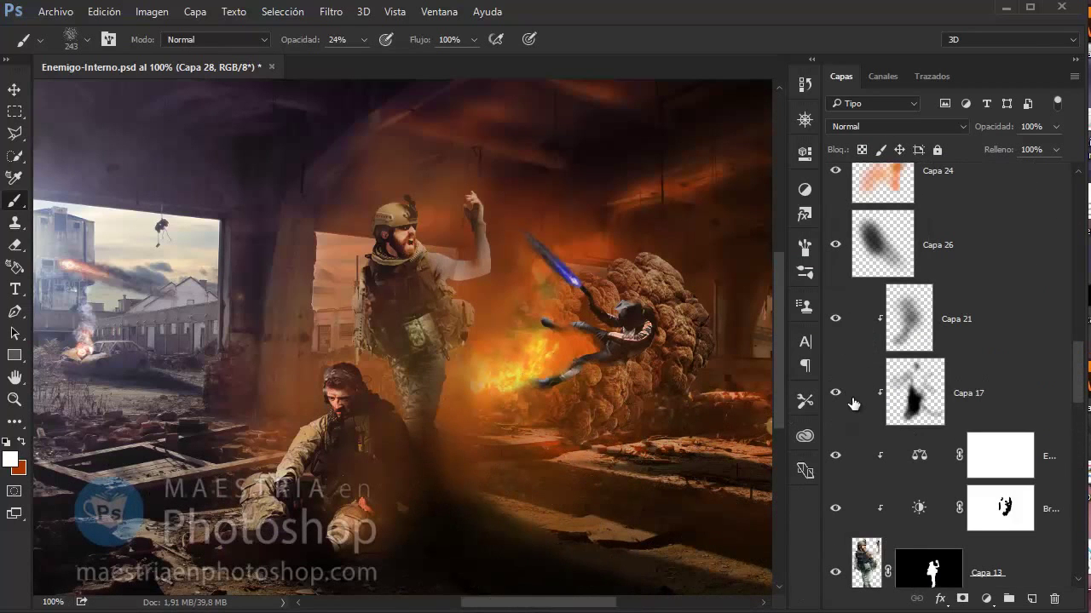
Toggle the soldier's shadow and adjustment layers to compare, then select glow layer Capa 24
left_click(831, 403)
left_click(835, 455)
left_click(835, 509)
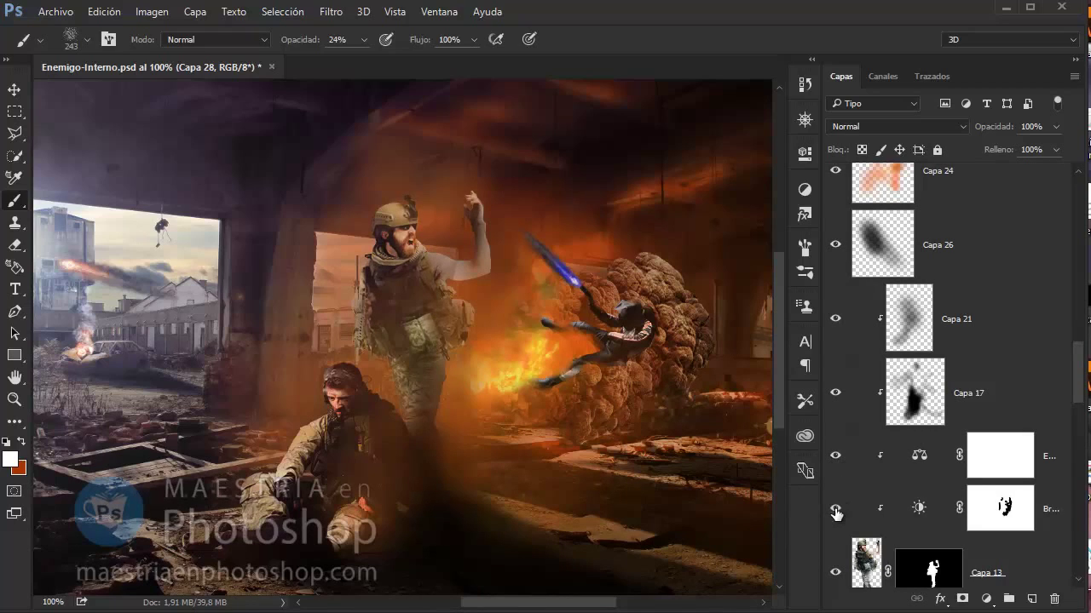
left_click(835, 509)
left_click(835, 244)
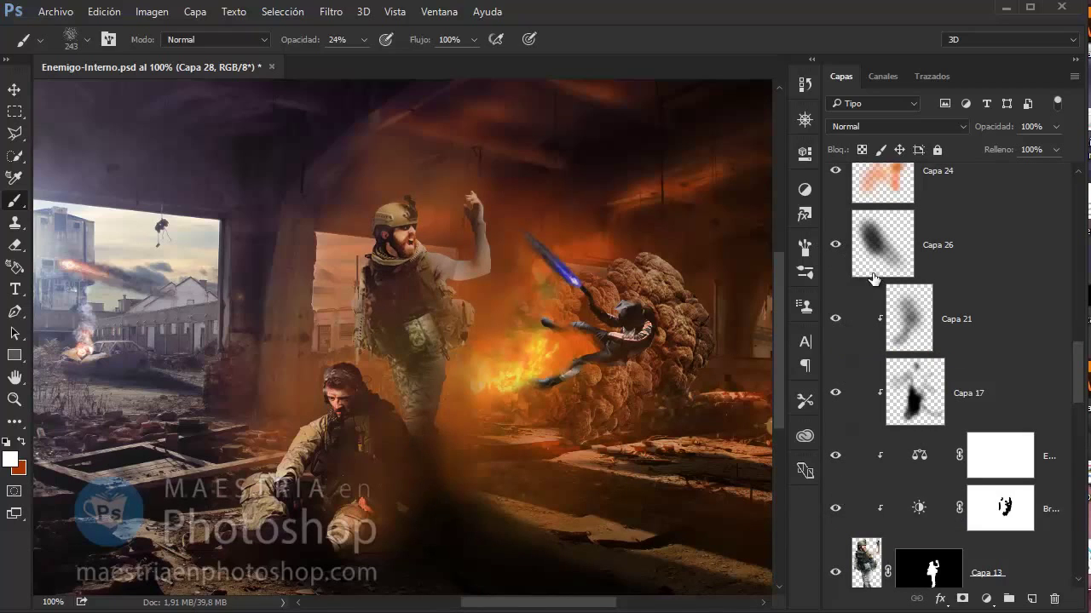
left_click(993, 244)
scroll(993, 245, "up", 1)
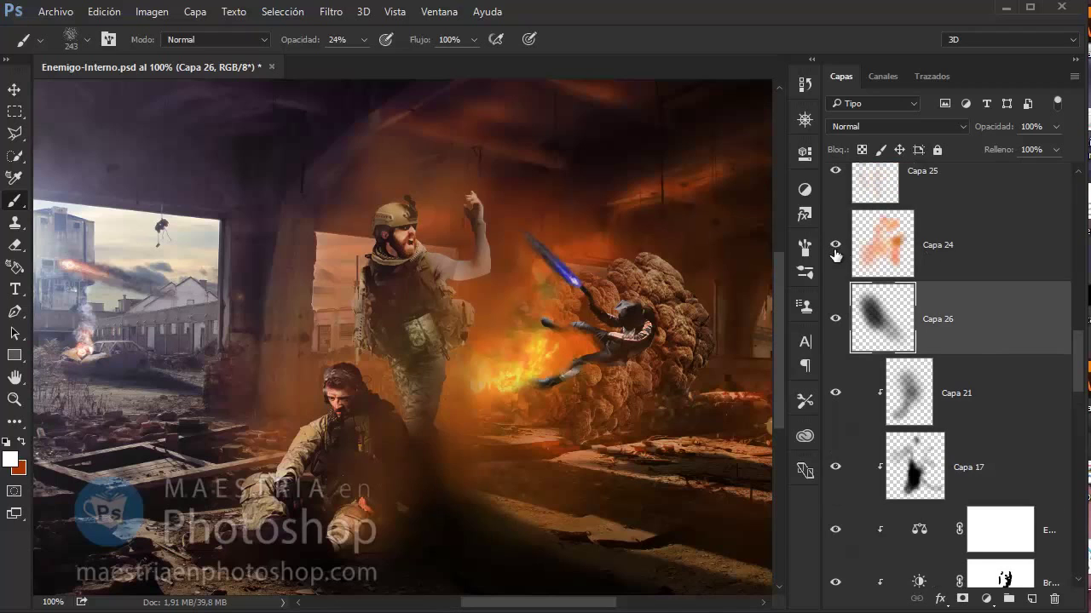
left_click(956, 255)
scroll(956, 256, "up", 1)
left_click(835, 245)
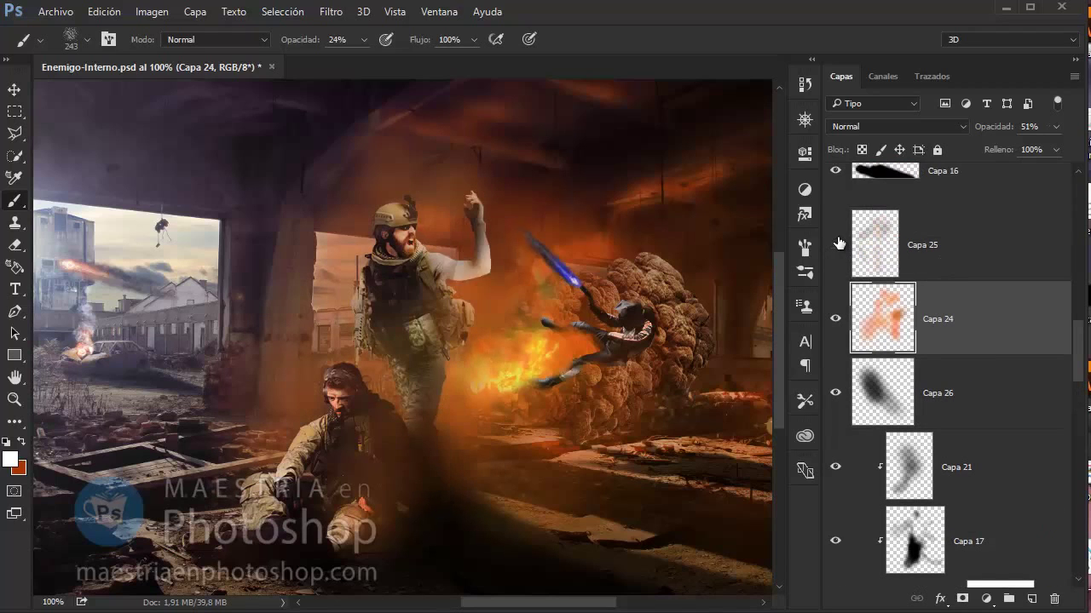
left_click(835, 245)
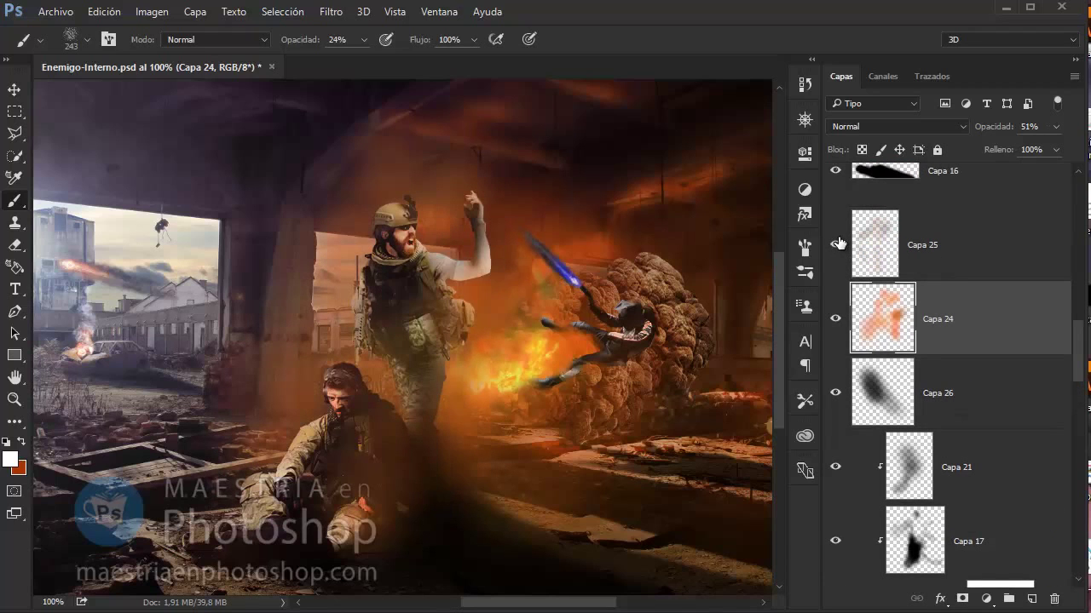
On new layer Capa 29, paint sampled orange glow over the raised arm with a 55 px brush
left_click(1036, 605)
right_click(531, 257)
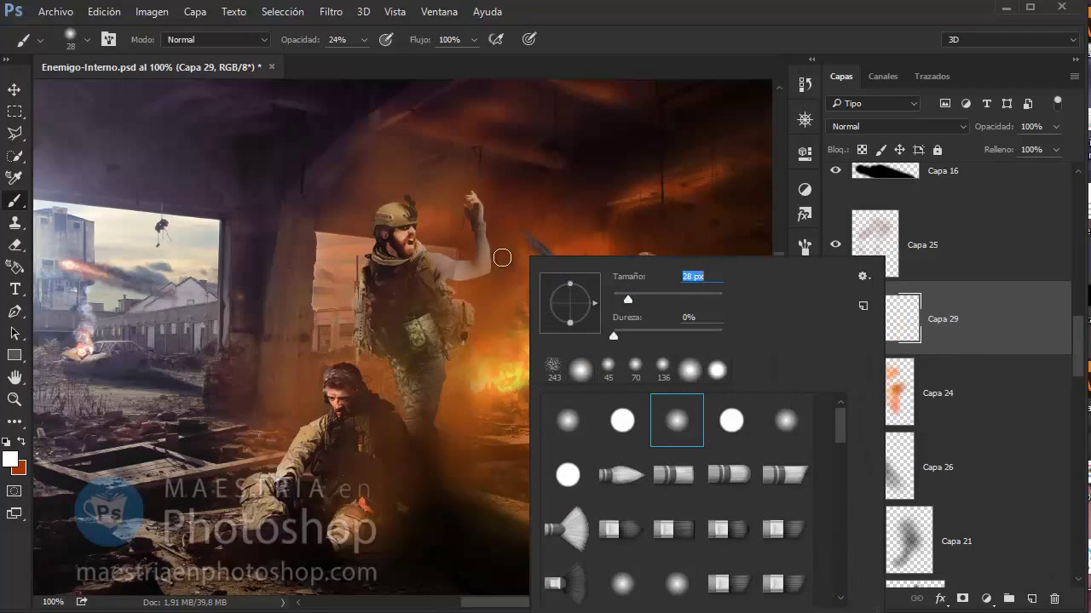
type("55")
key("Return")
left_click(556, 341, "alt")
mouse_move(486, 256)
left_mouse_down()
mouse_move(489, 285)
mouse_move(511, 231)
mouse_move(514, 321)
left_mouse_up()
Soften the arm glow with the Eraser at 26%
key("e")
right_click(519, 206)
key("Return")
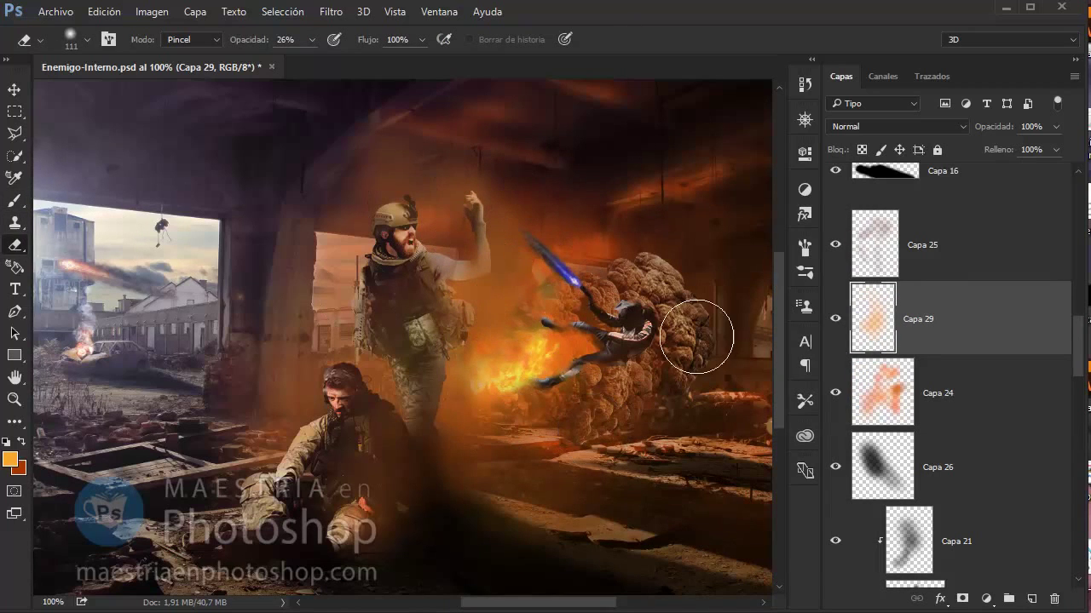
scroll(935, 457, "down", 4)
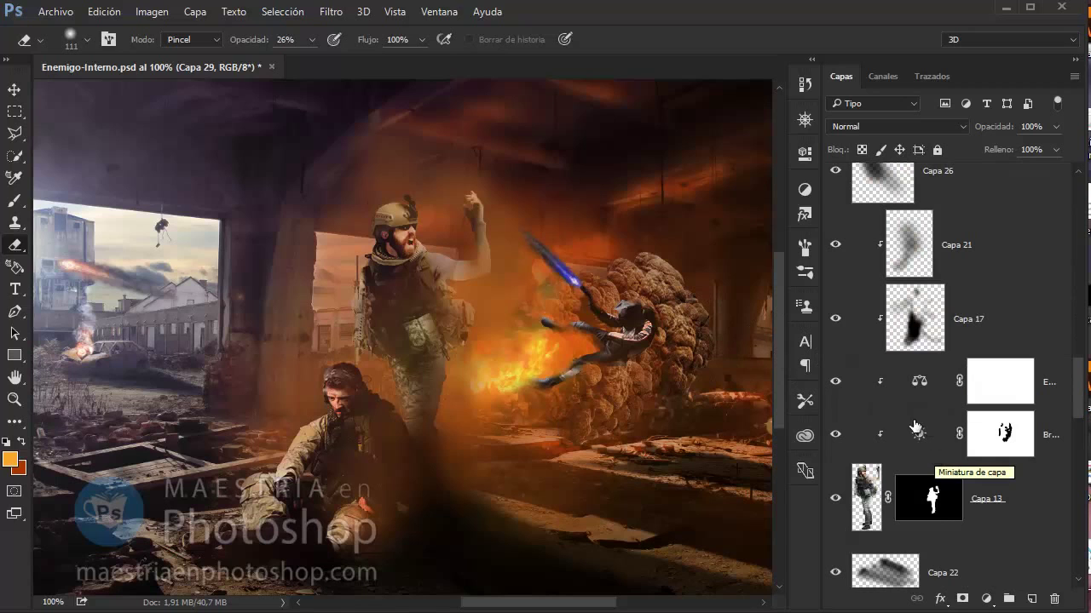
Select Capa 13 and its Brightness/Contrast mask, trying the Dodge tool before returning to the brush
left_click(865, 498)
left_click(10, 417)
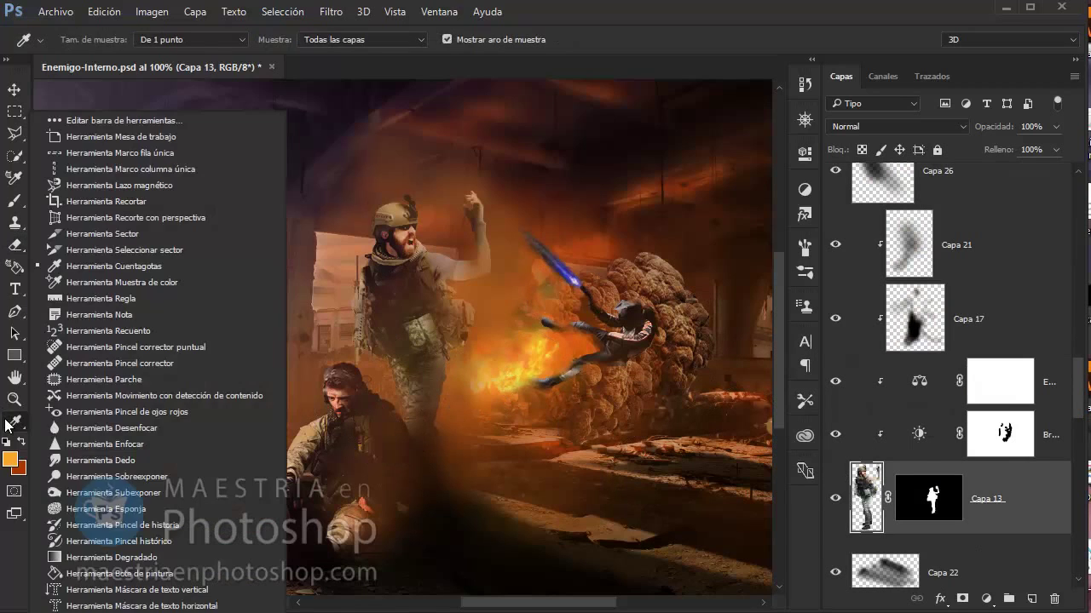
left_click(160, 477)
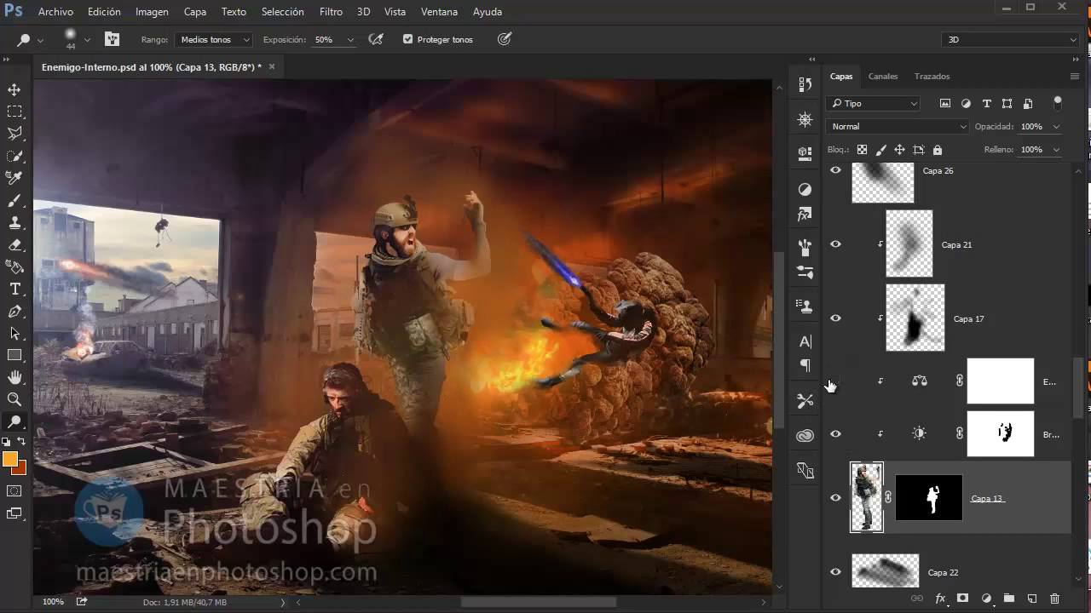
left_click(851, 437)
key("b")
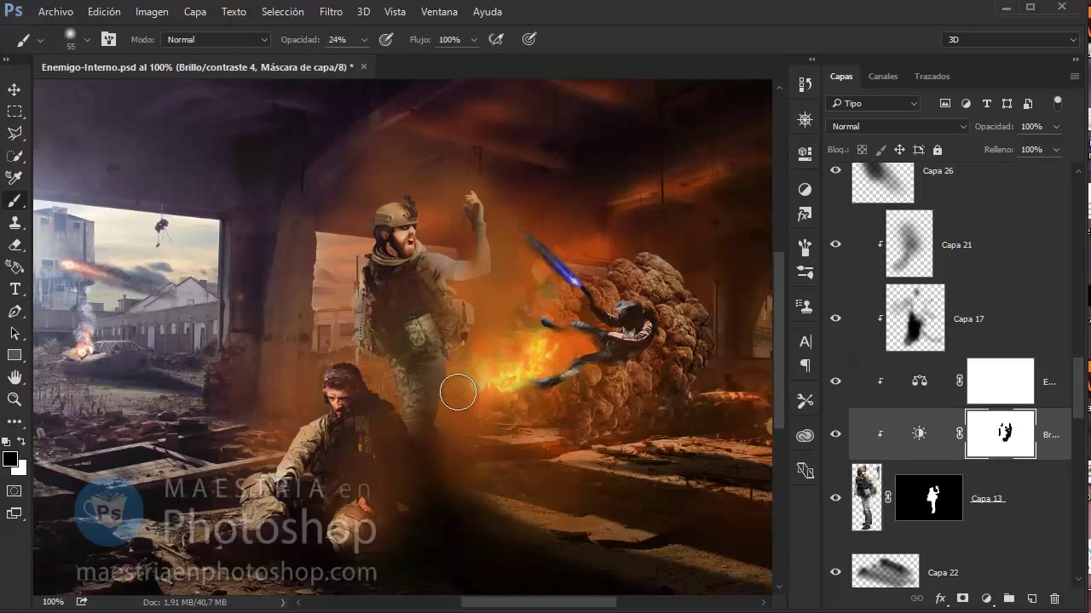
On Capa 26, paint soft 24% black shadow over the standing soldier's torso and arm
left_click(844, 336)
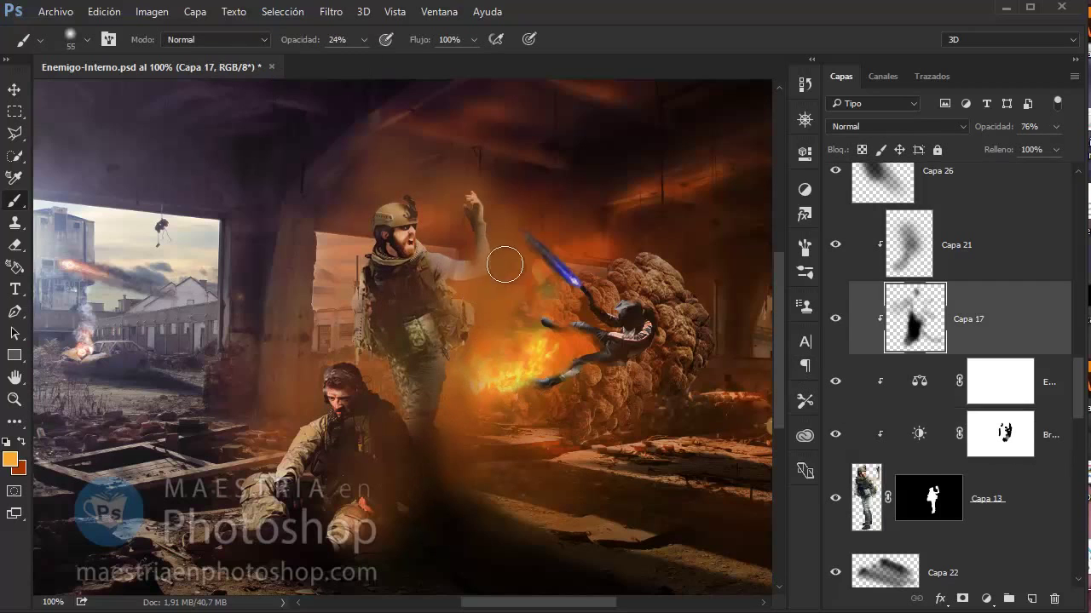
scroll(945, 304, "up", 3)
left_click(945, 306)
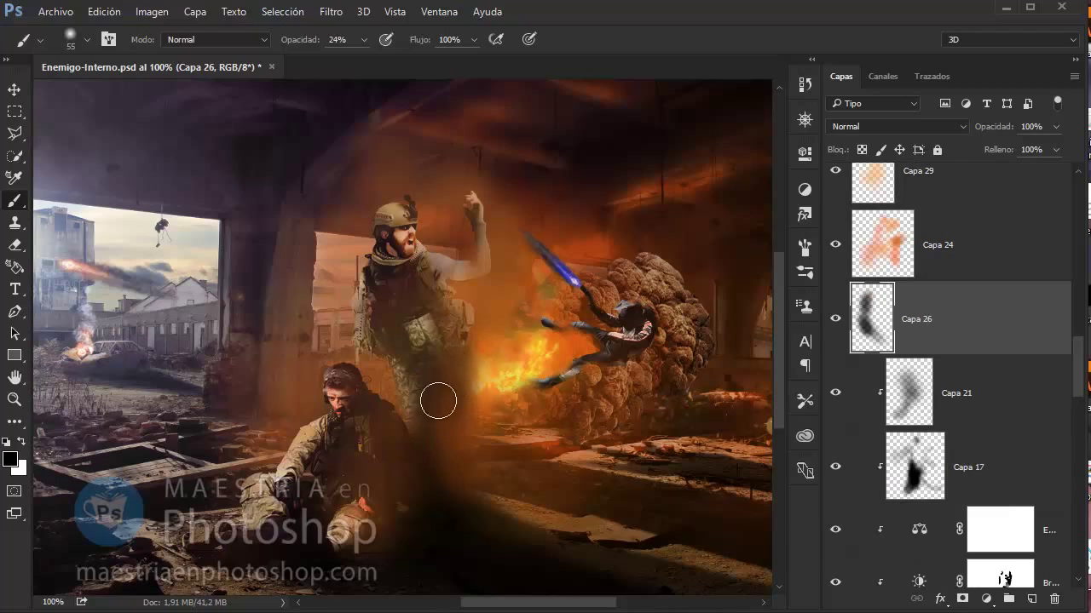
left_click_drag(477, 281, 456, 251)
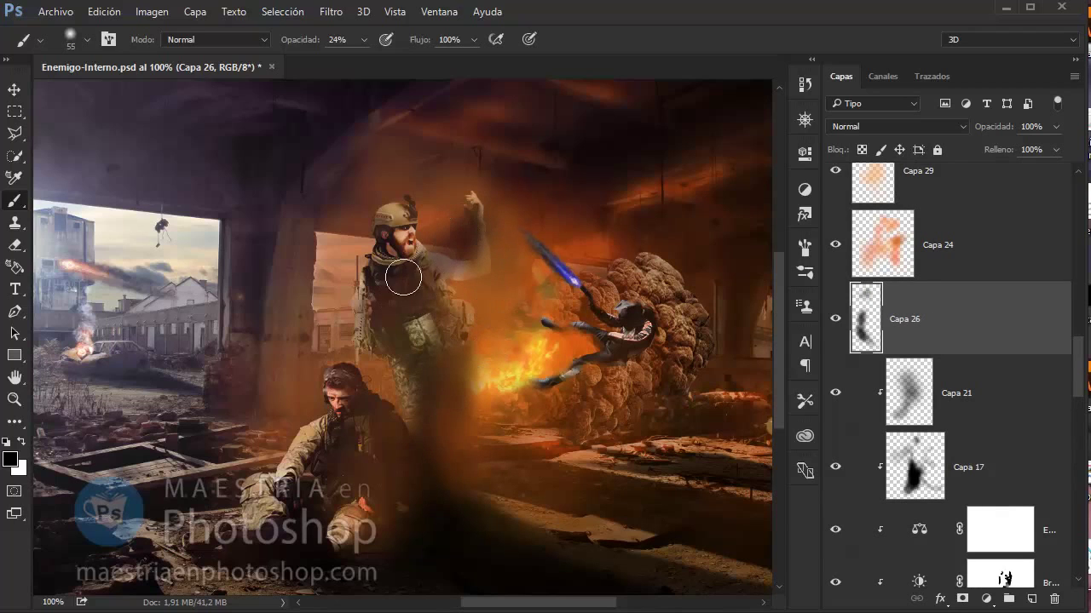
left_click_drag(403, 278, 439, 292)
Pick the 66 px speckled particle brush and add a new layer Capa 30, repositioning it in the stack
right_click(592, 384)
scroll(648, 477, "down", 3)
scroll(648, 477, "up", 1)
left_click(693, 479)
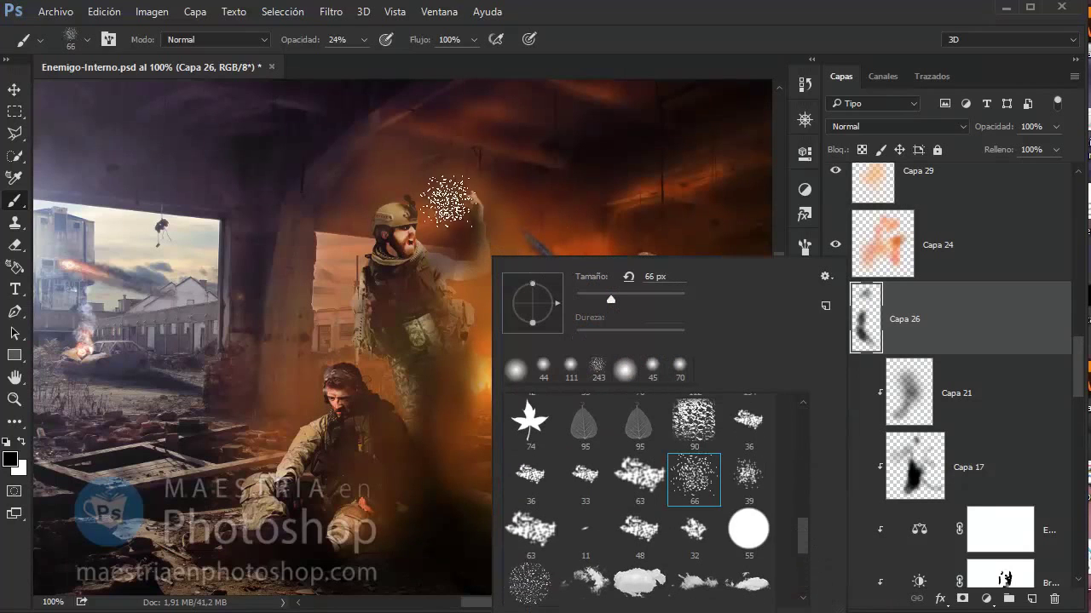
left_click(448, 202)
key("ctrl+shift+alt+n")
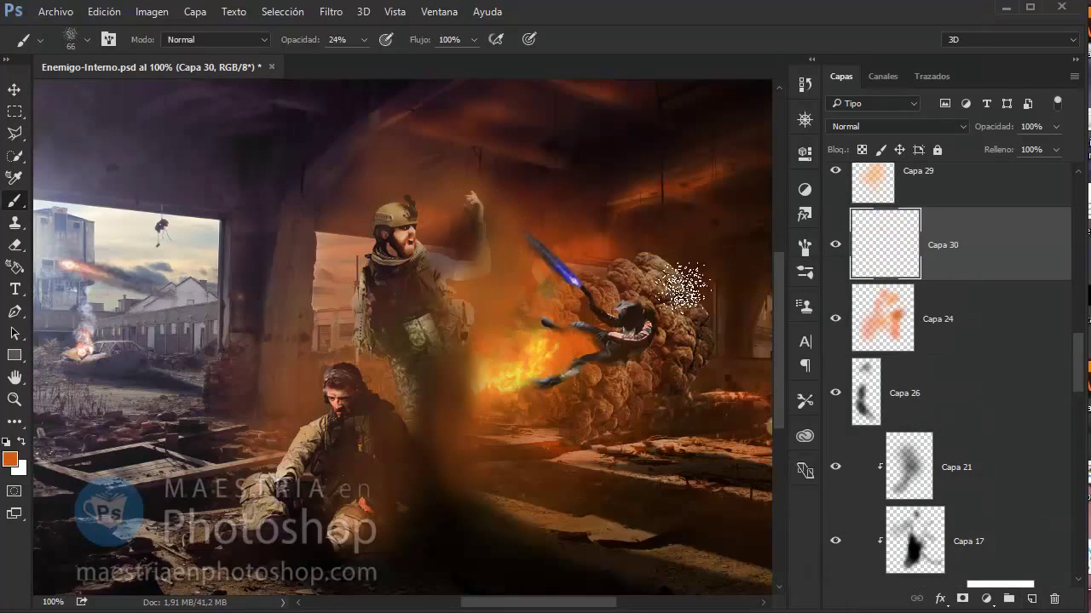
left_click_drag(974, 369, 989, 363)
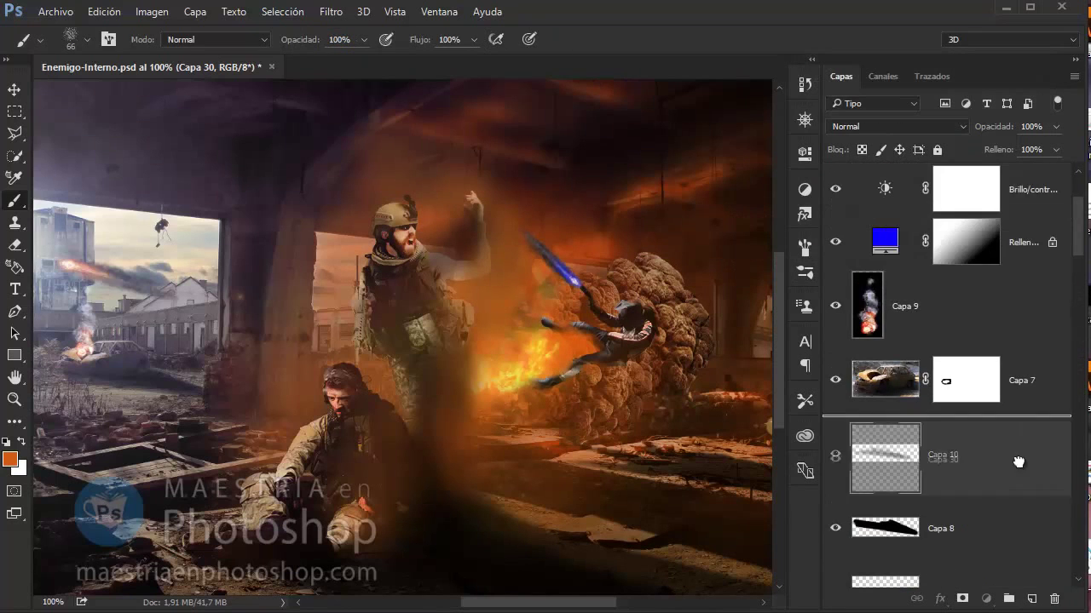
Sample orange from the fire and scatter trial debris across the soldier, then undo it
left_click(548, 341, "alt")
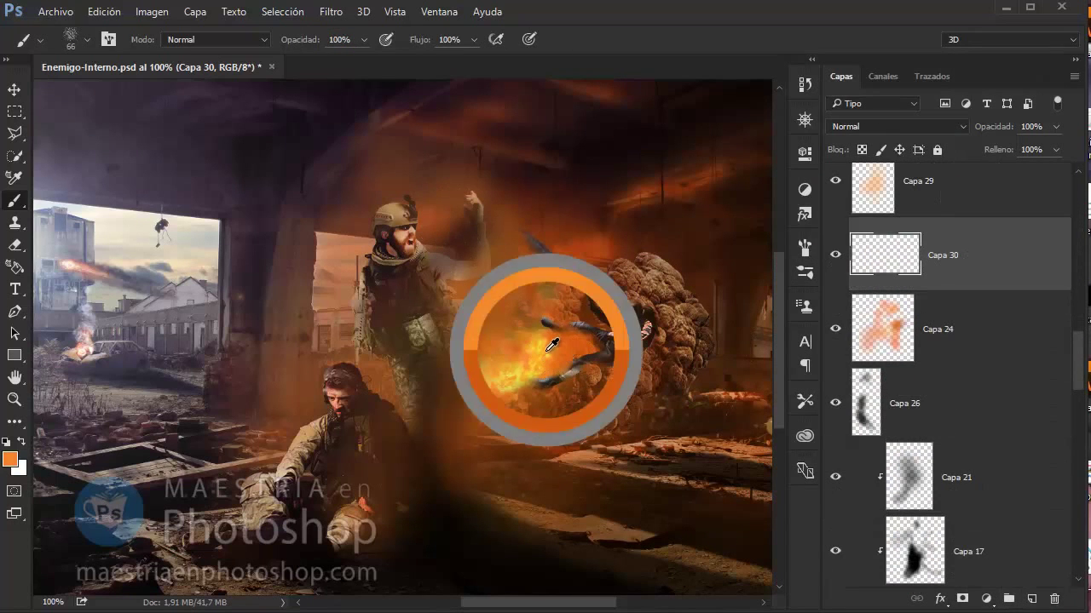
left_click_drag(465, 222, 507, 217)
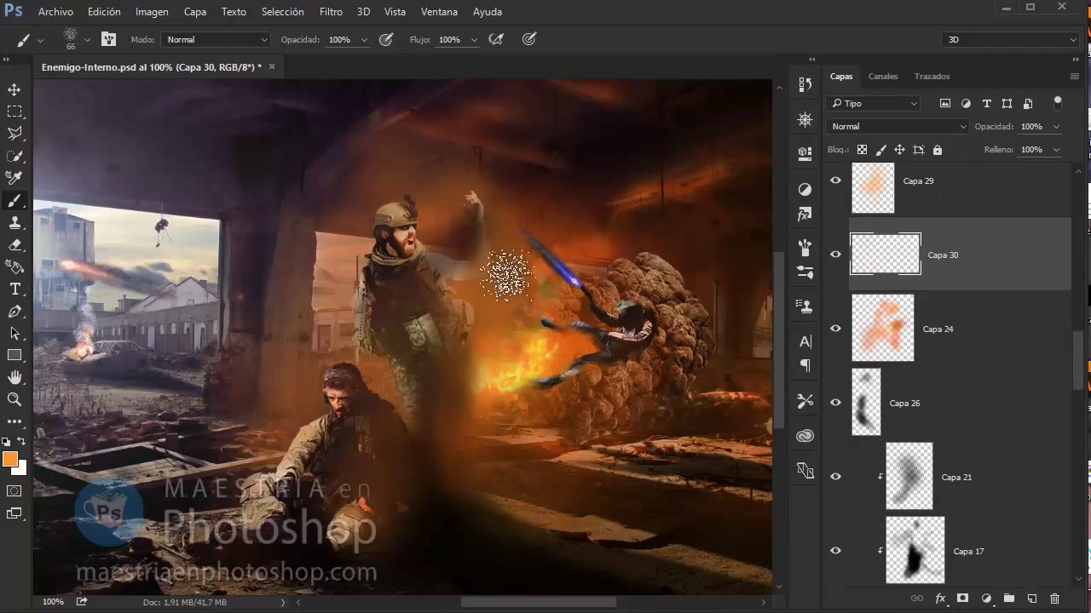
right_click(509, 265)
key("Escape")
left_click_drag(440, 253, 271, 356)
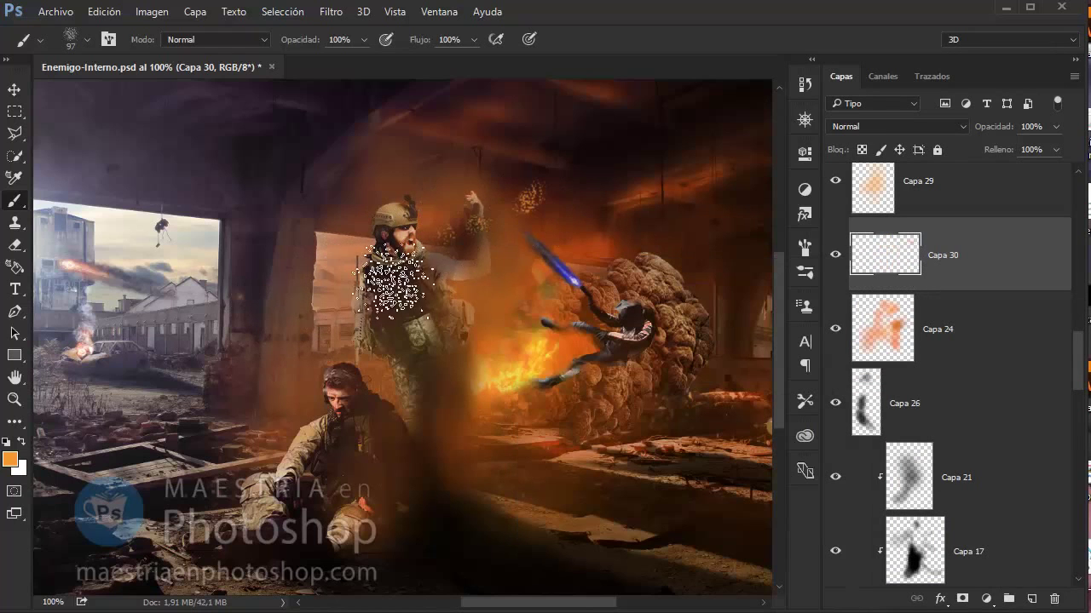
key("v")
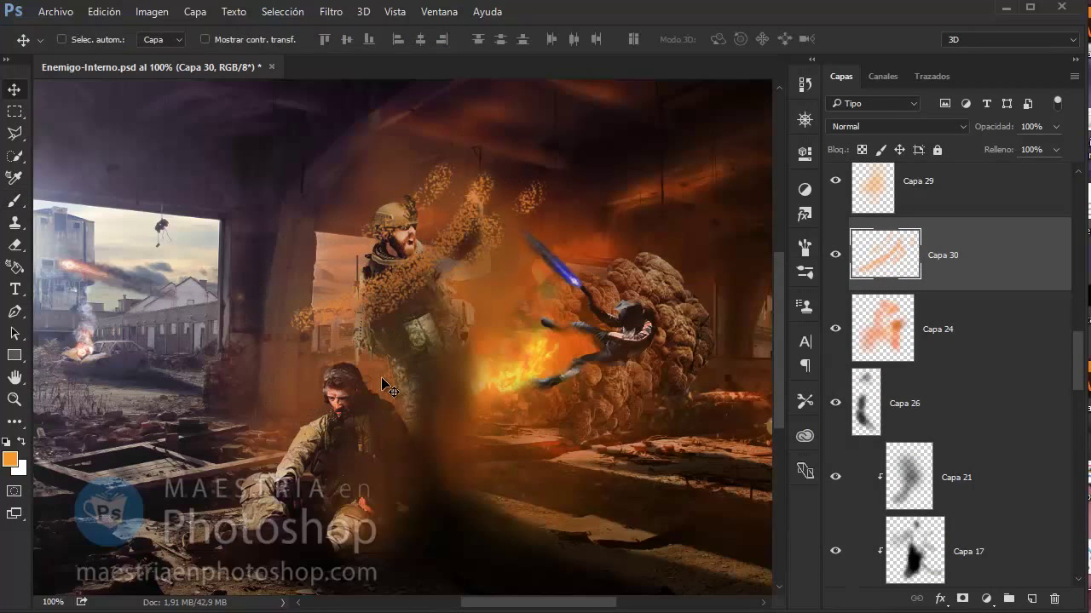
key("3")
key("ctrl+alt+z")
key("ctrl+alt+z")
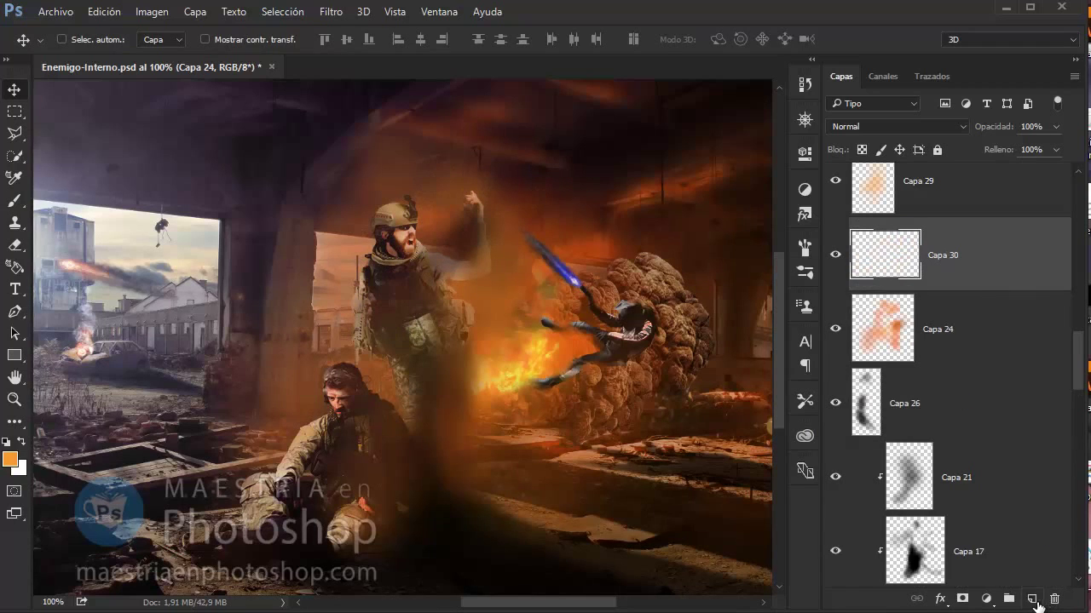
With the scattered particle tip in yellow-orange, scatter particles around the soldier's raised fist
key("b")
right_click(711, 345)
left_click(708, 265)
key("Return")
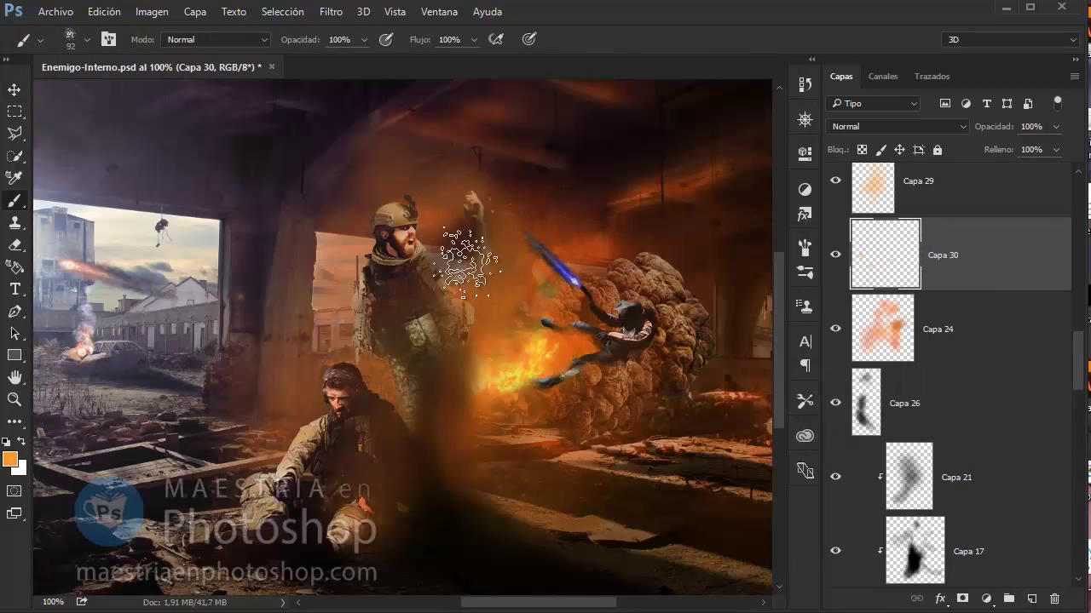
left_click(548, 341, "alt")
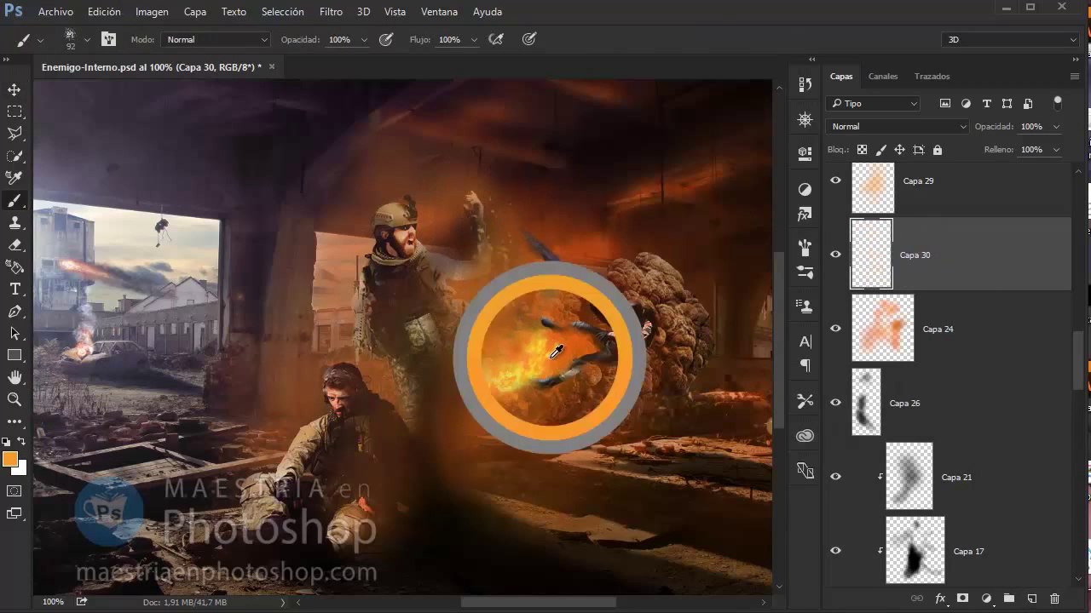
left_click_drag(477, 324, 439, 286)
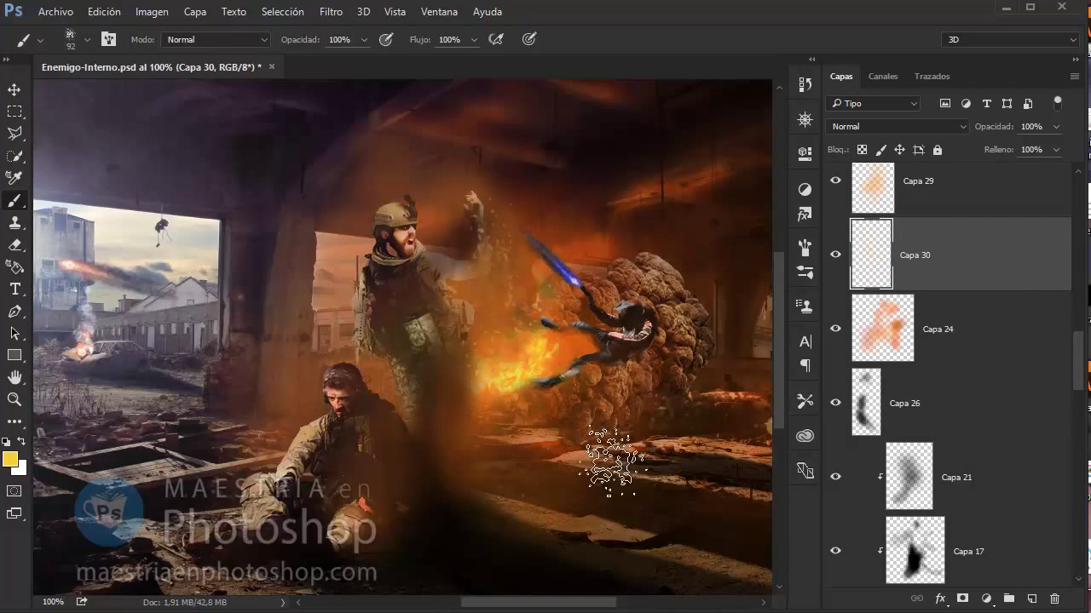
Add faint particles near the soldiers and on the floor at 10% opacity
left_click_drag(612, 460, 544, 400)
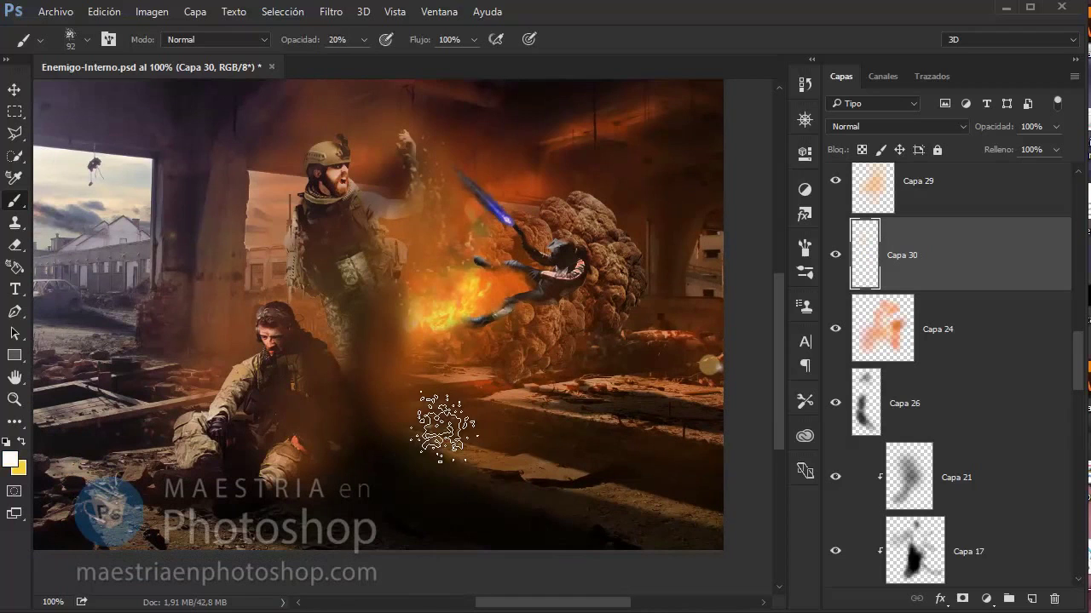
key("1")
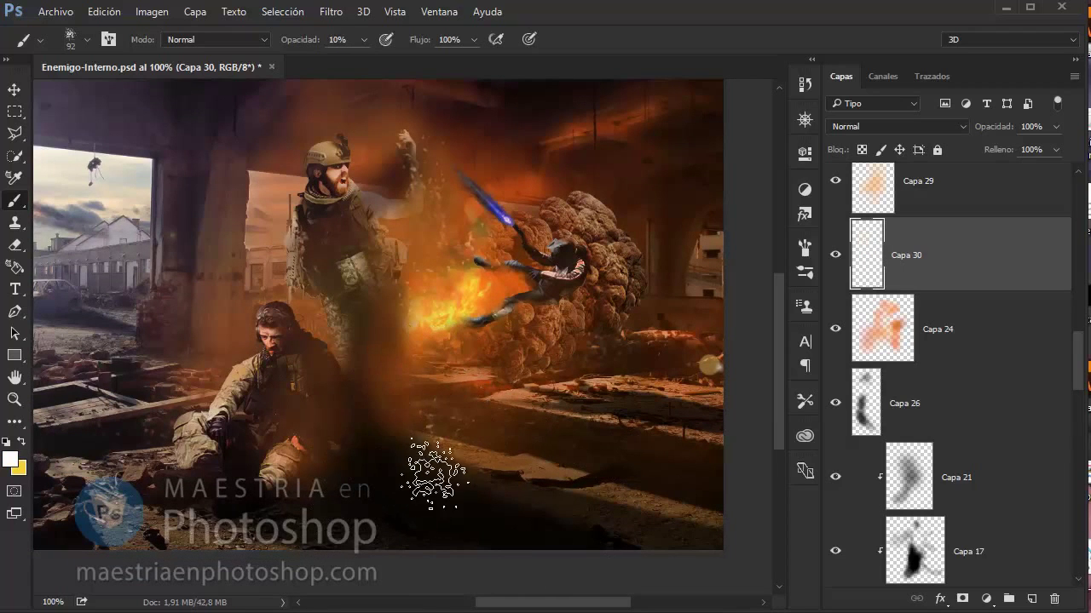
left_click_drag(499, 377, 288, 467)
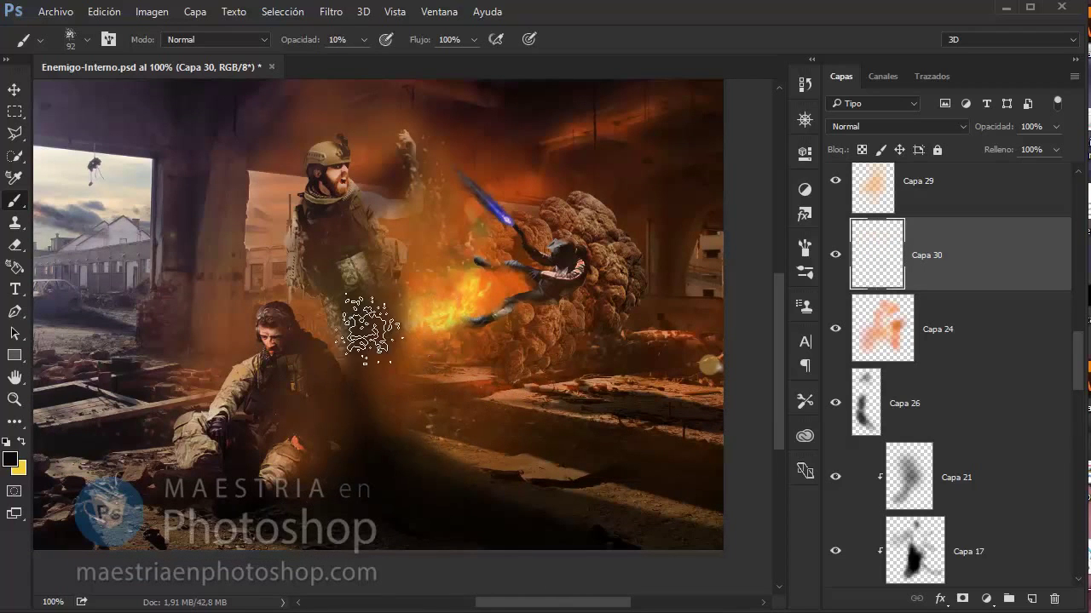
left_click_drag(450, 402, 426, 328)
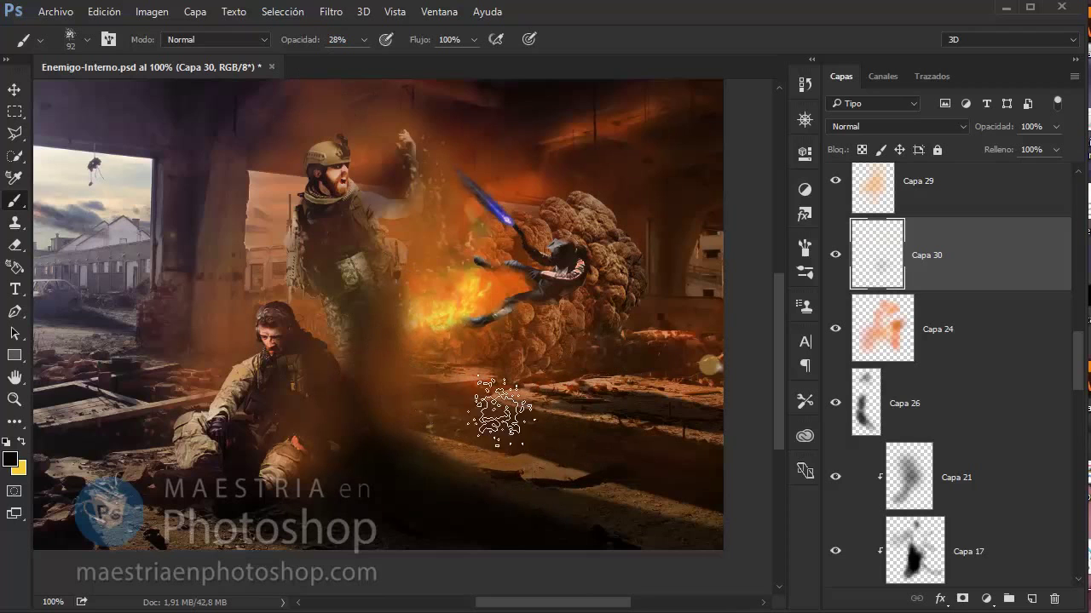
Zoom out to the whole composition and add a new empty layer, Capa 31, above Capa 27
key("z")
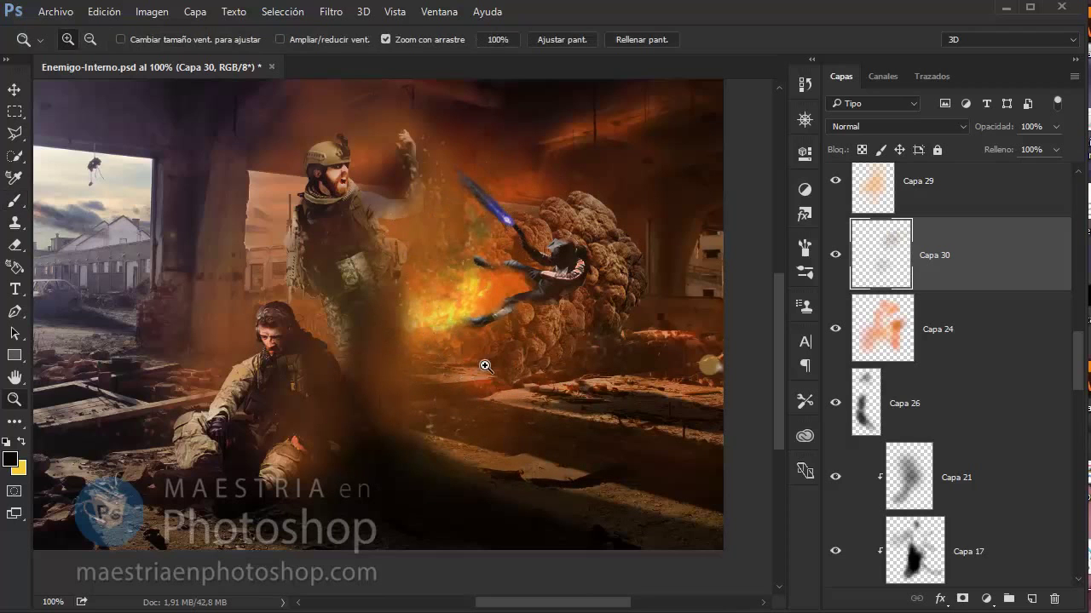
left_click_drag(485, 365, 488, 475)
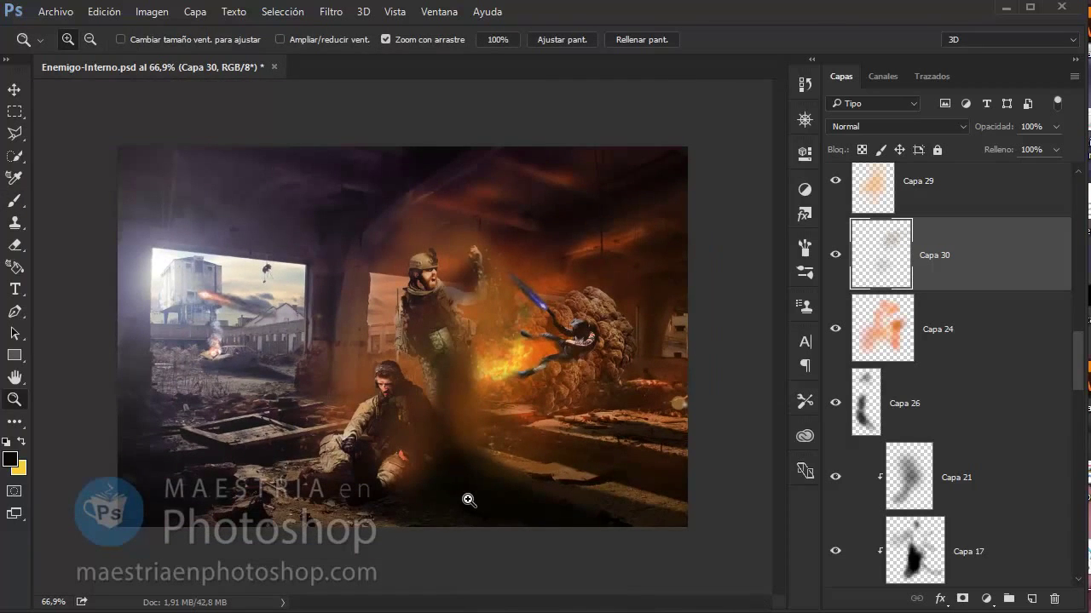
scroll(937, 367, "down", 5)
scroll(993, 446, "down", 3)
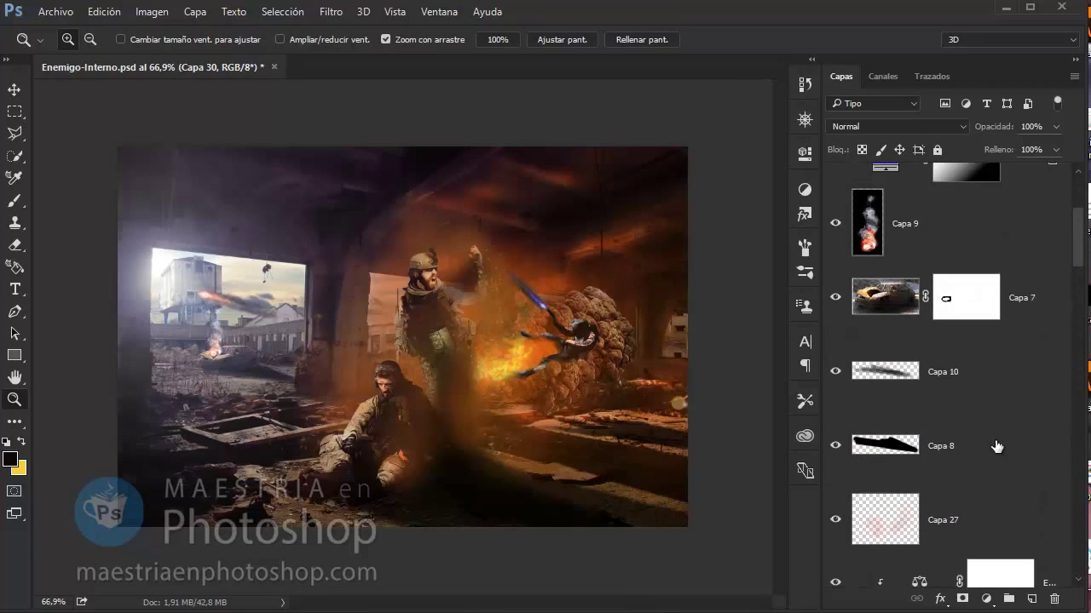
left_click(954, 518)
left_click(1031, 599)
key("b")
Set up a soft round 243 px brush and sample a dark orange from the fire glow
right_click(659, 443)
scroll(665, 477, "up", 2)
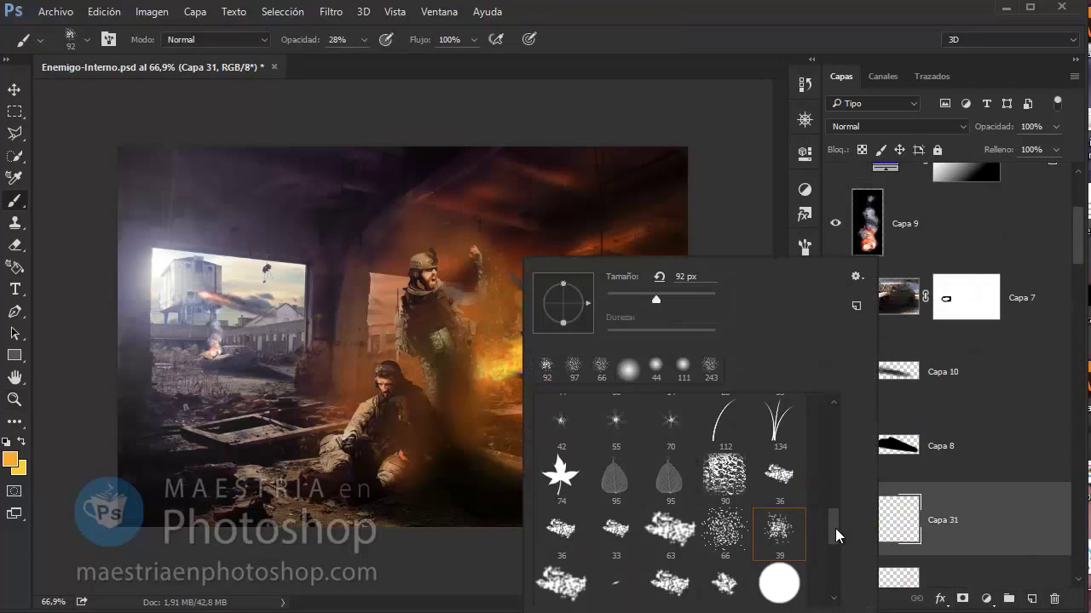
scroll(613, 443, "up", 2)
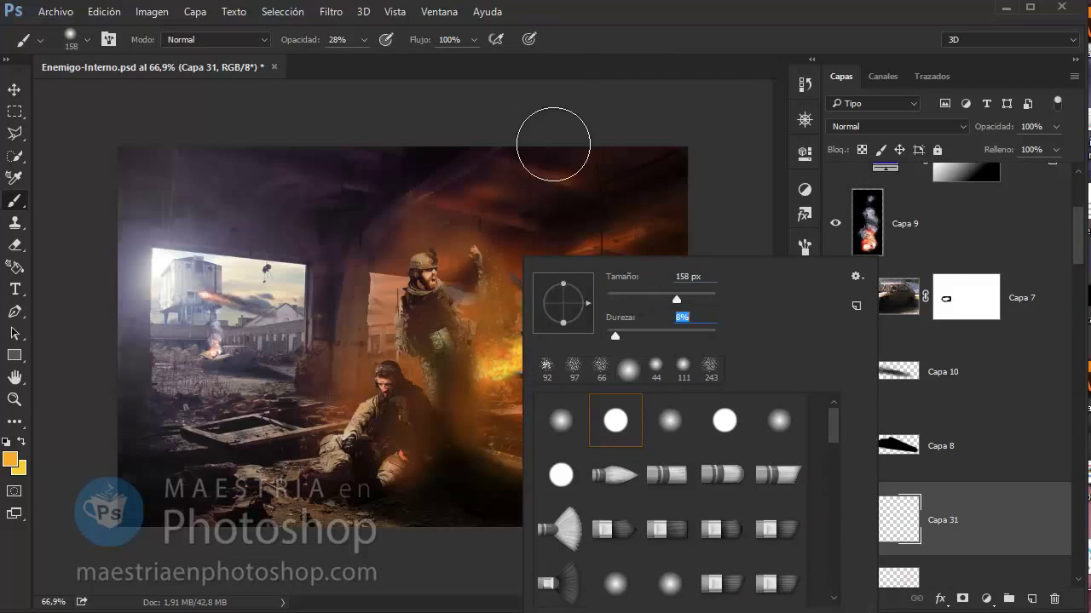
key("Escape")
right_click(678, 417)
left_click_drag(696, 300, 711, 303)
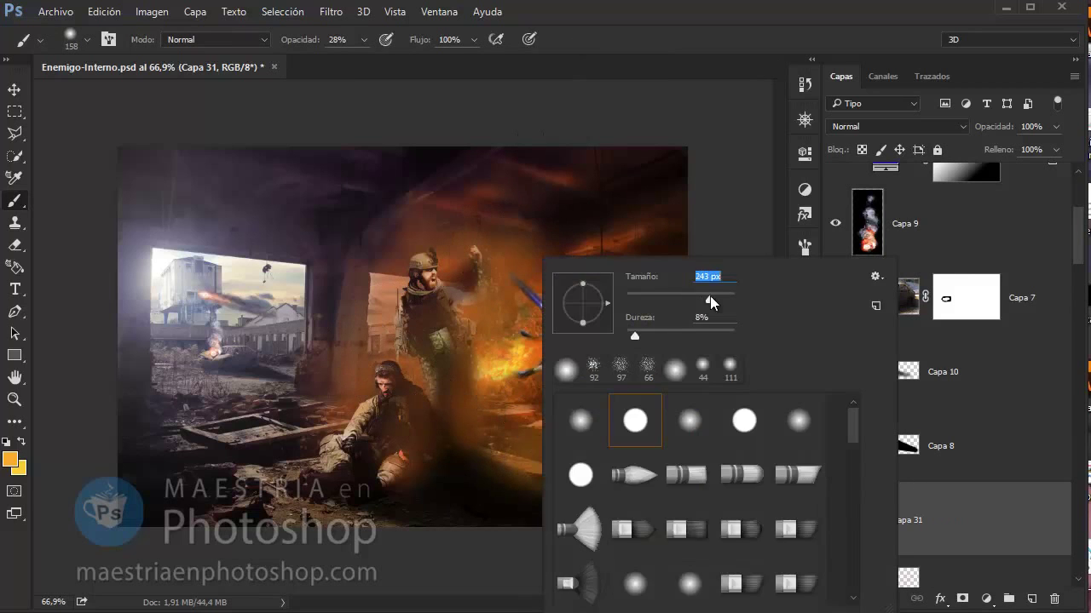
key("Escape")
left_click(499, 317, "alt")
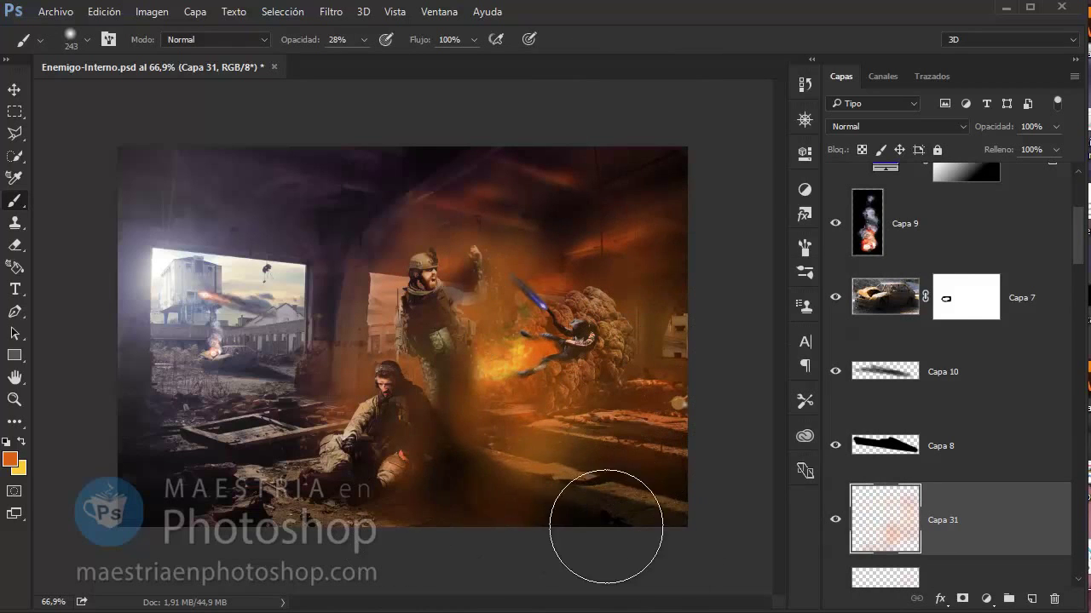
Paint orange glow over the lower-right floor and around the seated soldier
mouse_move(606, 527)
left_mouse_down()
mouse_move(529, 417)
mouse_move(400, 477)
left_mouse_up()
left_click_drag(426, 443, 382, 541)
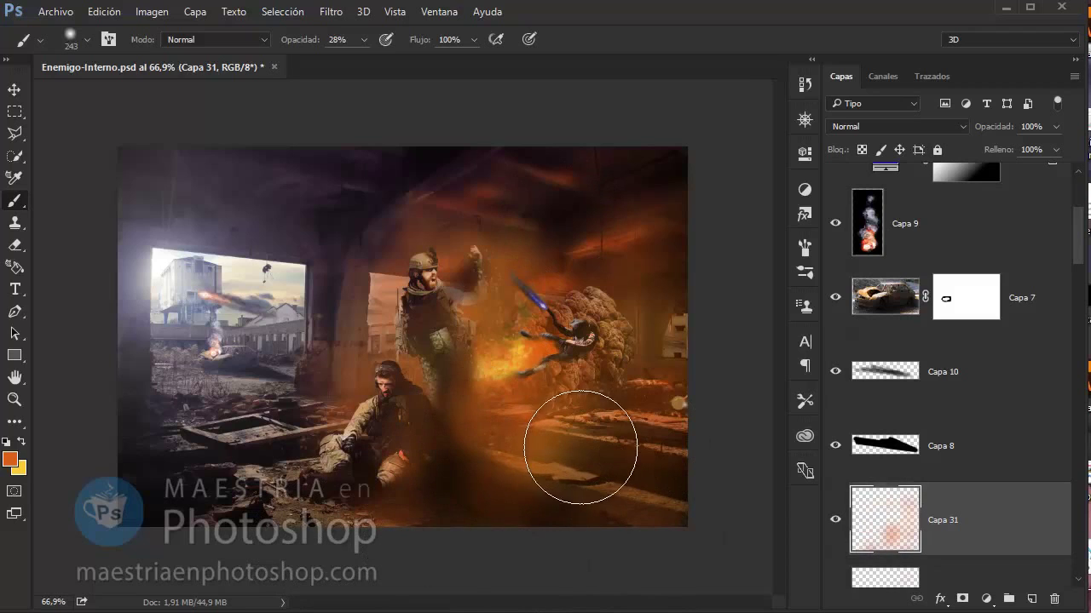
key("v")
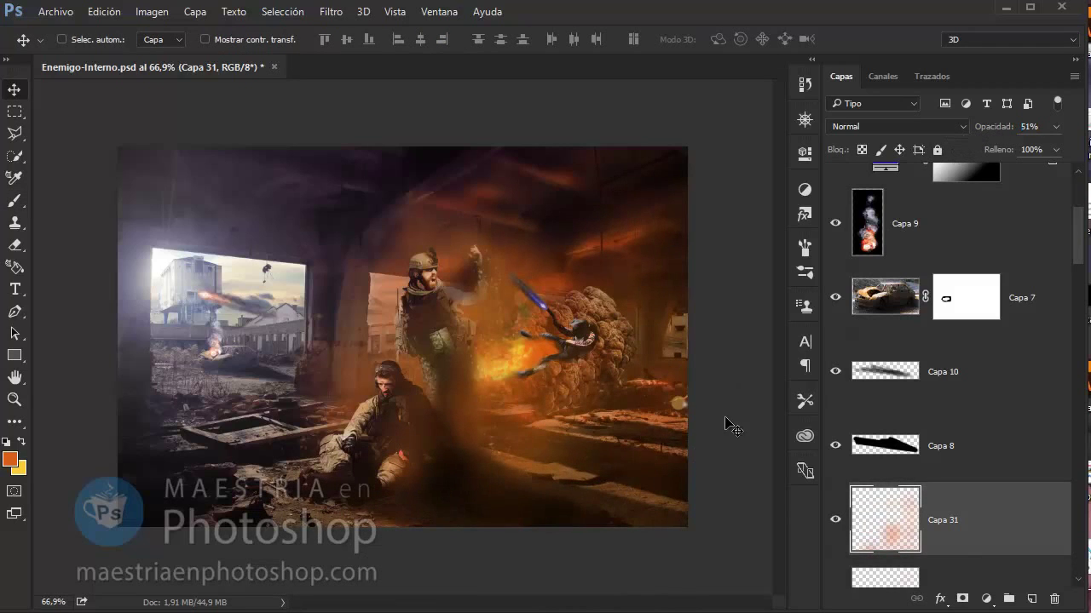
key("z")
left_click_drag(624, 319, 670, 324)
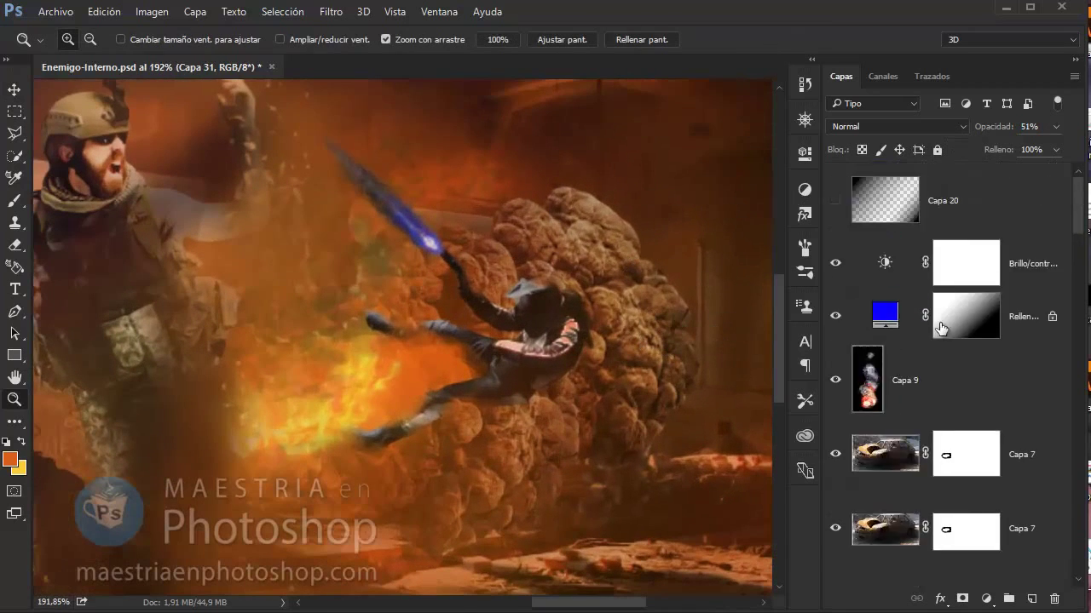
Add a new layer, Capa 32, above Capa 6 and set a 95 px soft brush
scroll(997, 364, "down", 10)
left_click(997, 364)
key("ctrl+shift+alt+n")
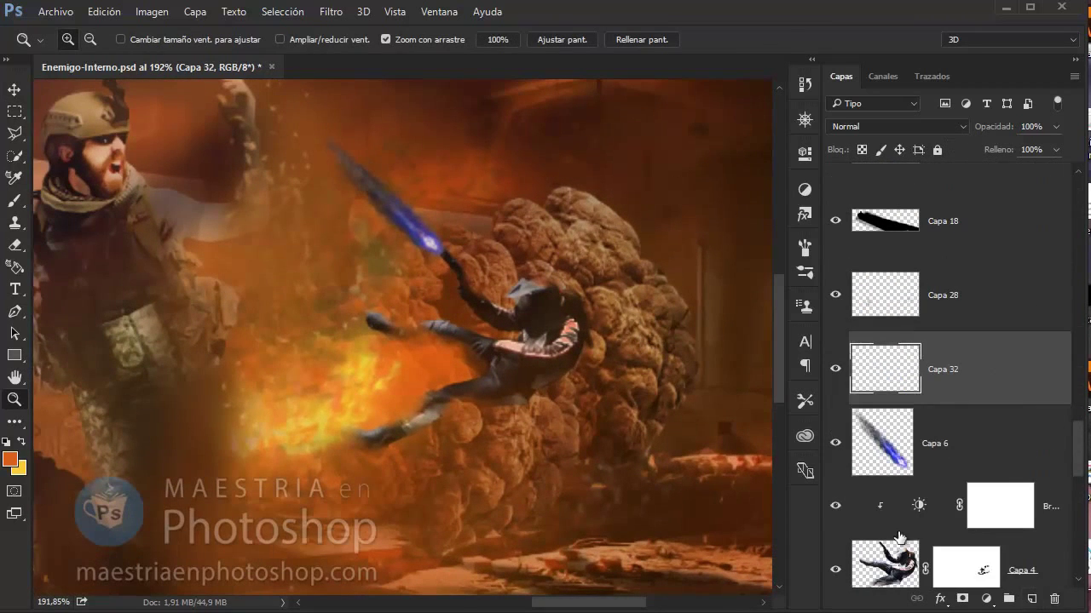
key("b")
right_click(451, 256)
key("Escape")
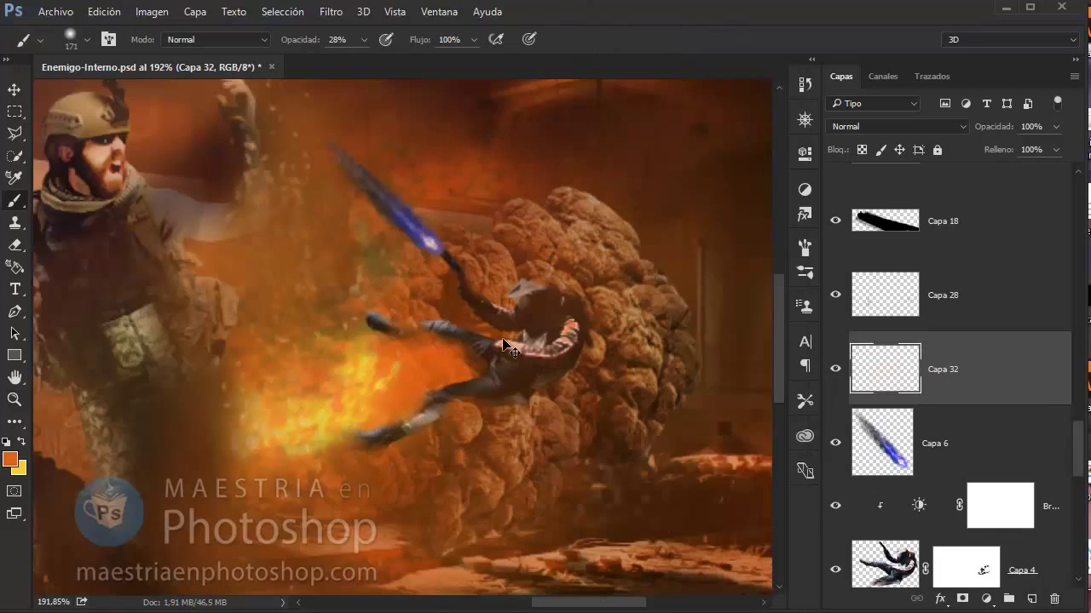
right_click(555, 255)
left_click_drag(647, 298, 678, 297)
key("Return")
Paint orange glow over the flying fighter and the floor beside the flames
left_click_drag(499, 316, 486, 440)
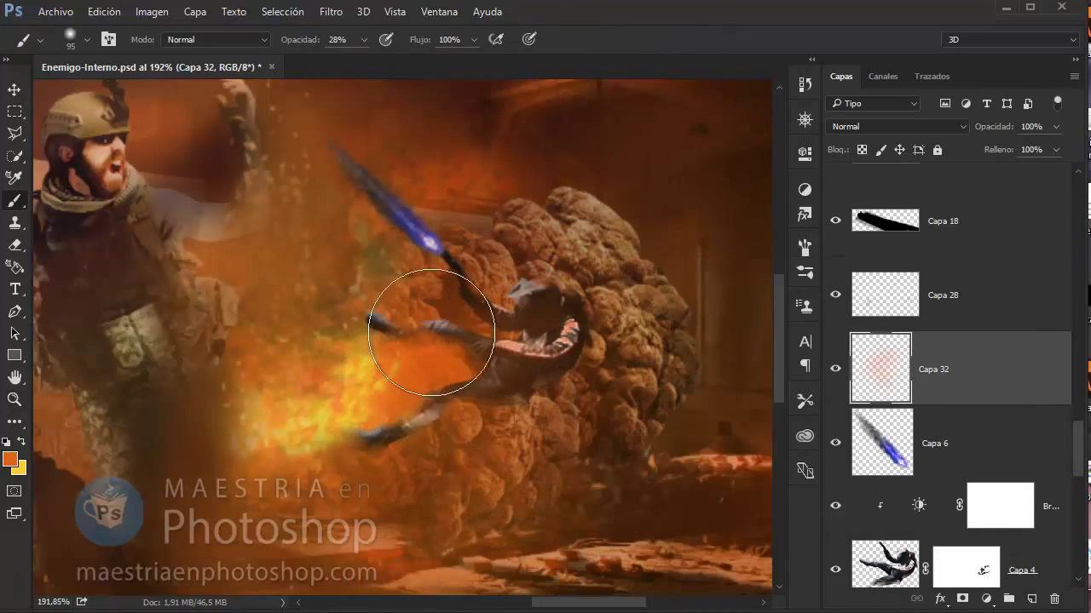
key("z")
left_click_drag(426, 333, 409, 437)
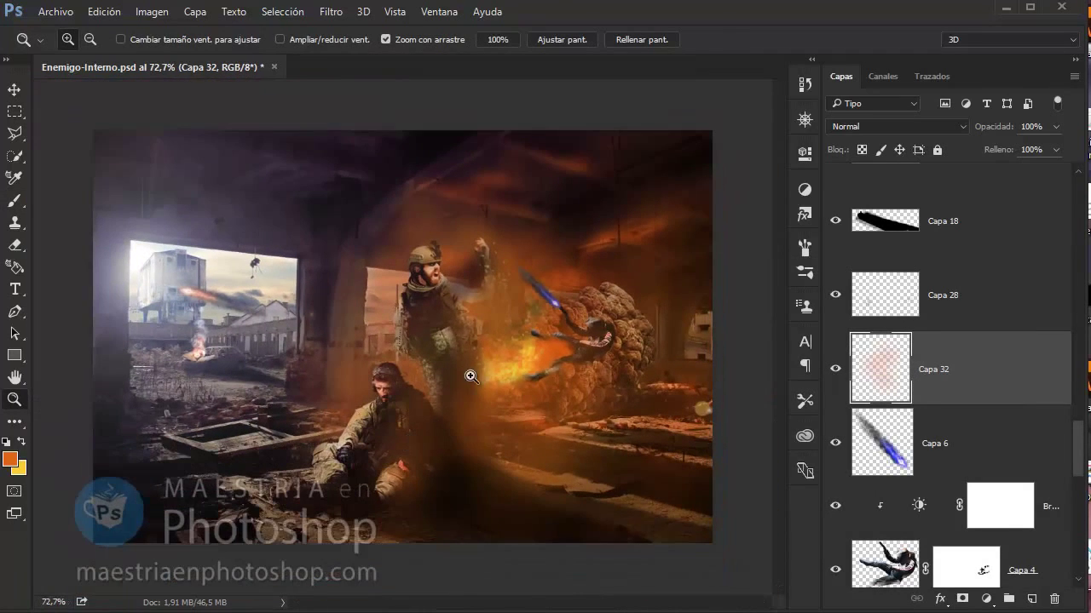
key("b")
mouse_move(567, 350)
left_mouse_down()
mouse_move(516, 400)
mouse_move(563, 349)
left_mouse_up()
left_click(530, 359)
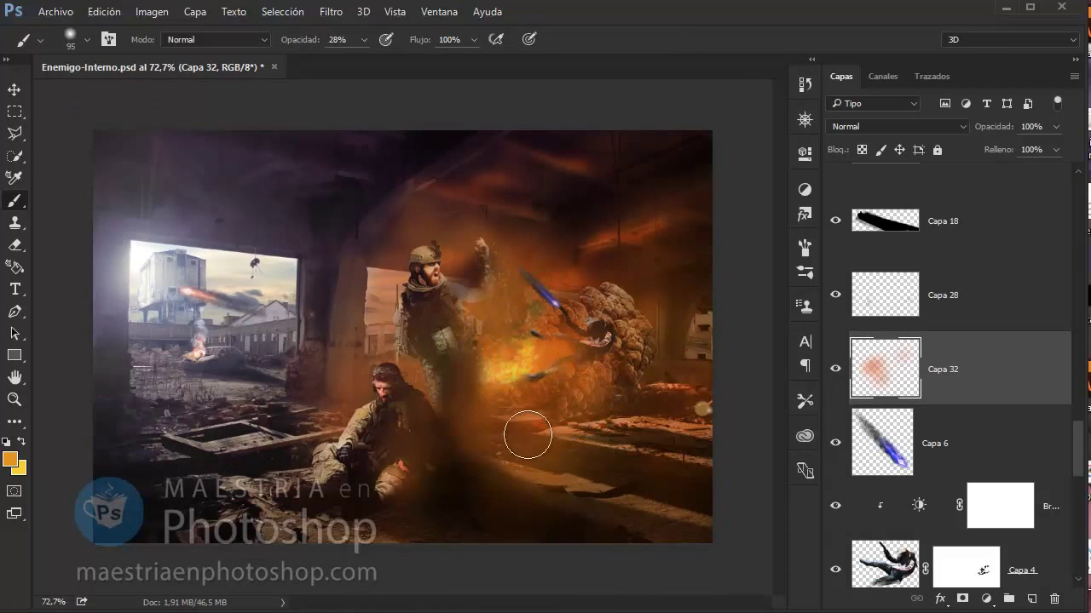
Lower Capa 32 opacity to 73% and preview the full image without panels
key("v")
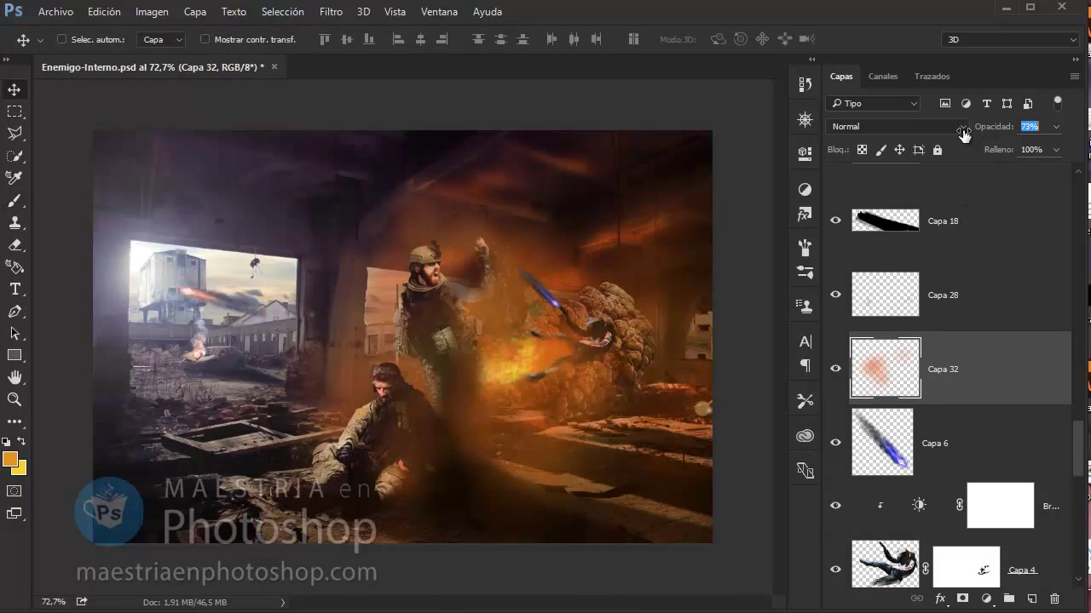
left_click_drag(980, 132, 963, 137)
key("ctrl")
key("Tab")
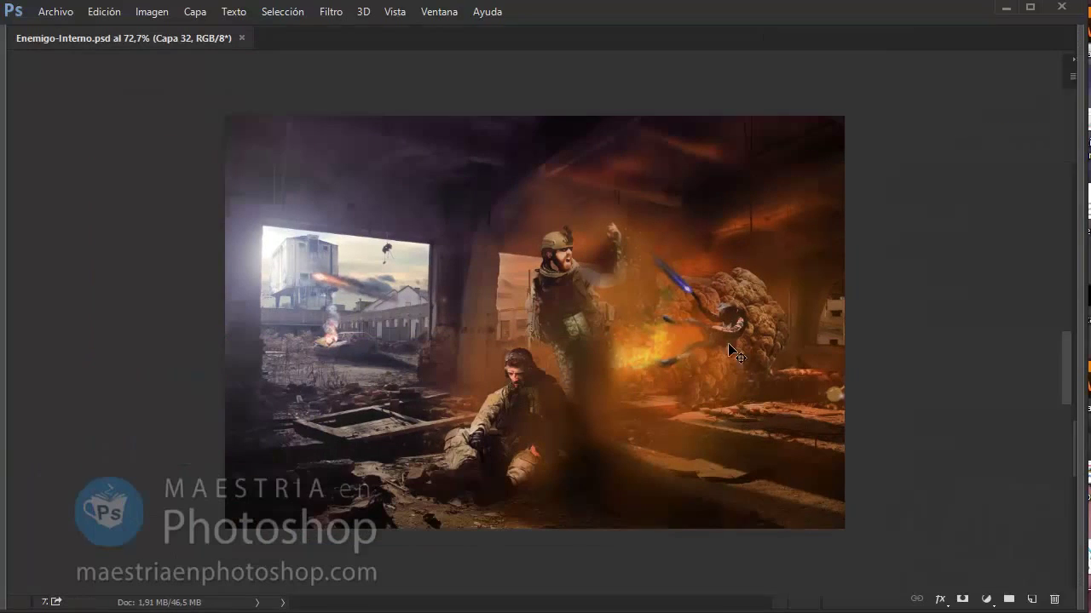
key("ctrl+0")
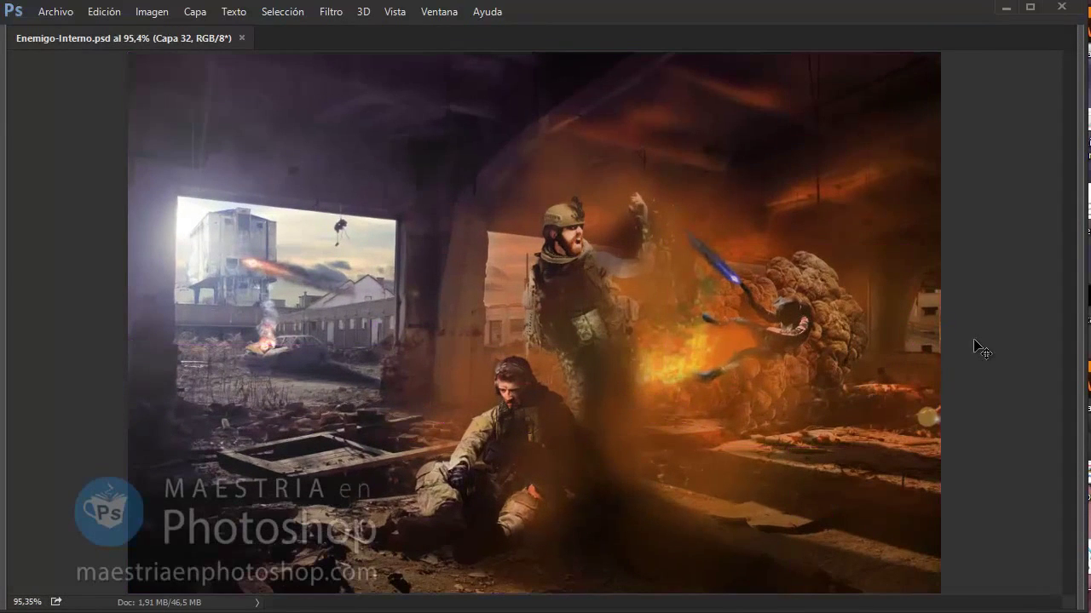